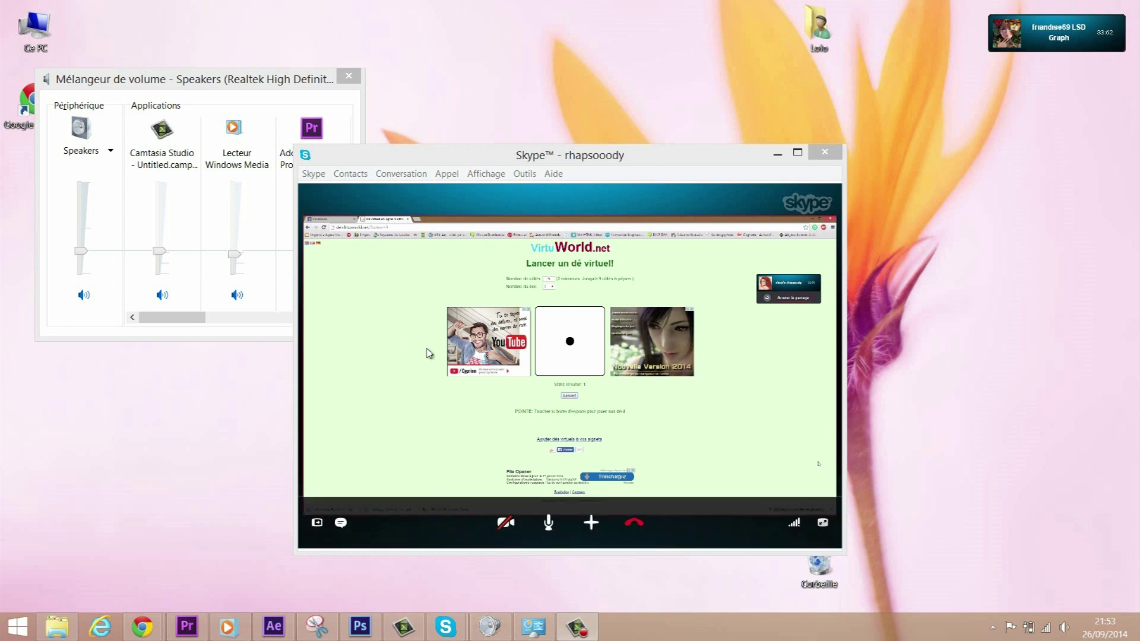
# - Maximize the Skype call window so the shared screen fills the display
pyautogui.click(798, 152)
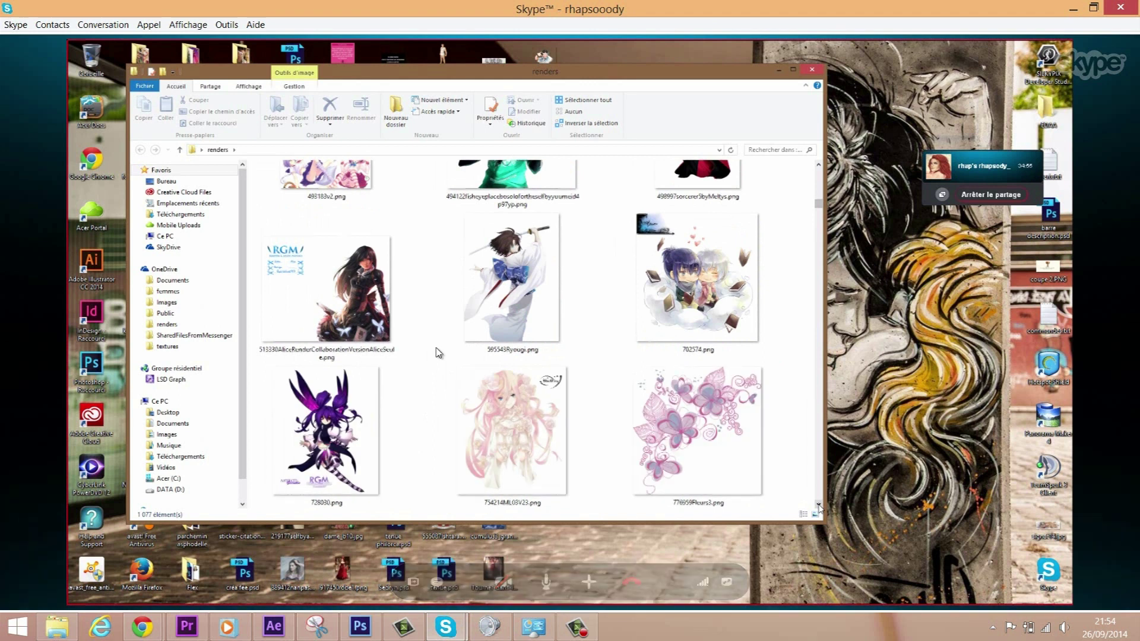
# - Scroll down through the anime render thumbnails in the renders folder
pyautogui.scroll(-3, 438, 353)
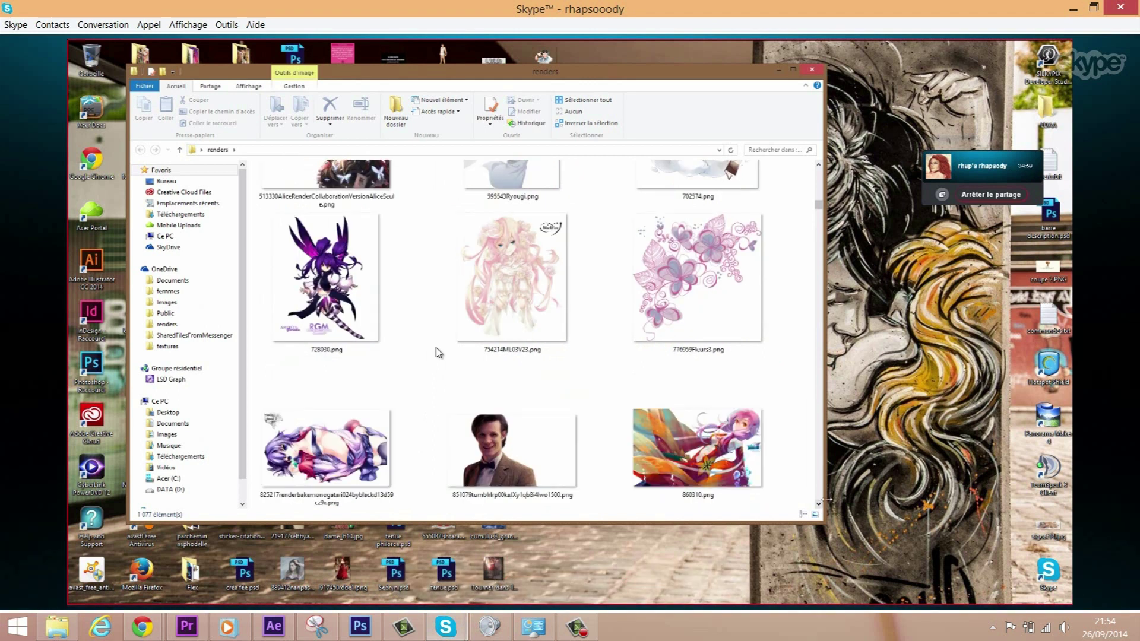
pyautogui.scroll(-3, 438, 353)
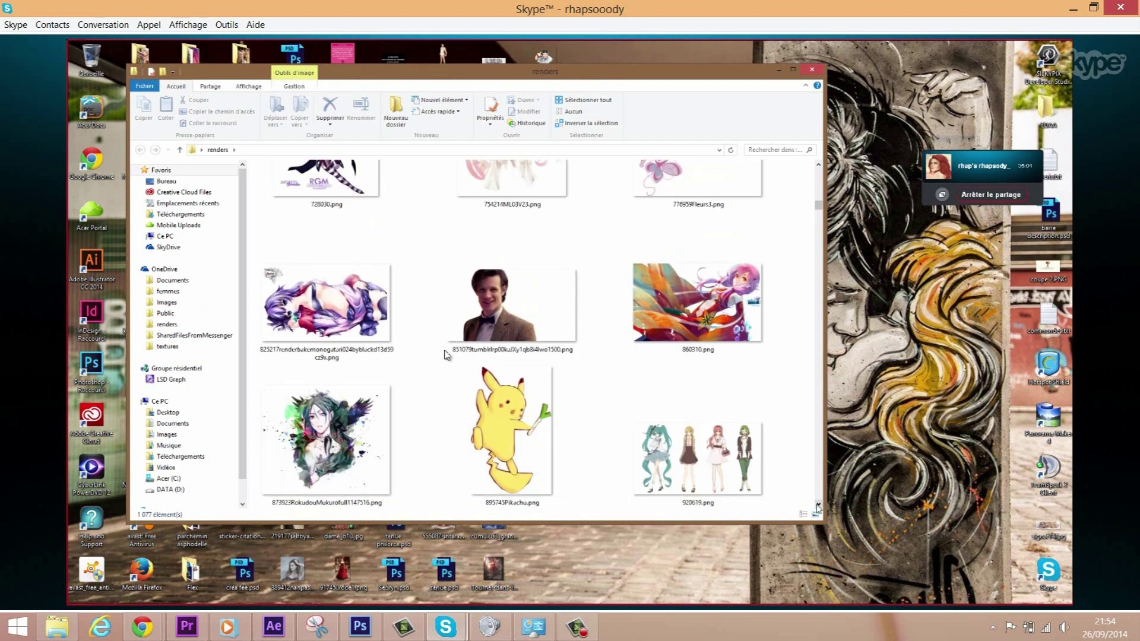
pyautogui.scroll(-3, 449, 357)
pyautogui.scroll(-3, 458, 358)
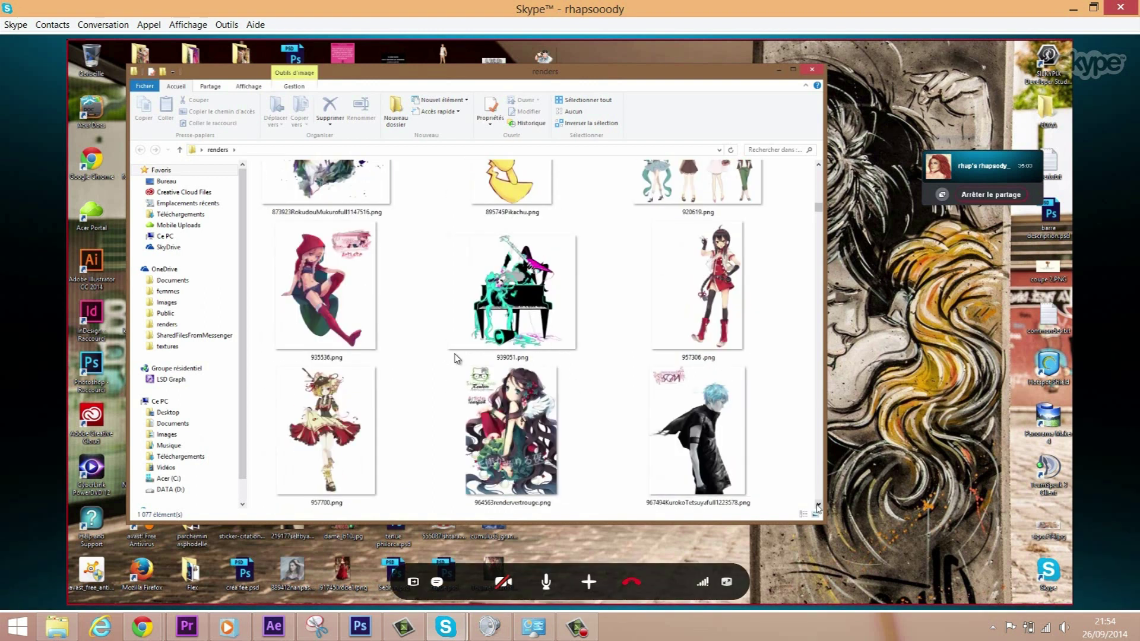
pyautogui.scroll(-3, 457, 358)
pyautogui.scroll(-3, 456, 358)
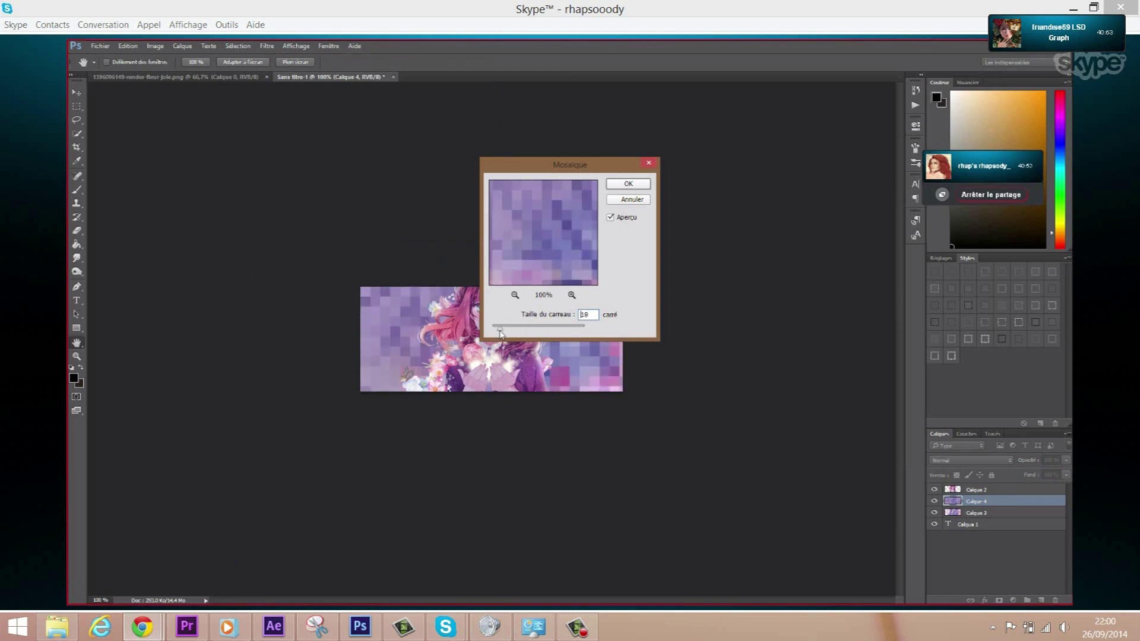
# - Apply the Mosaïque pixelation to the purple banner layer
pyautogui.click(629, 184)
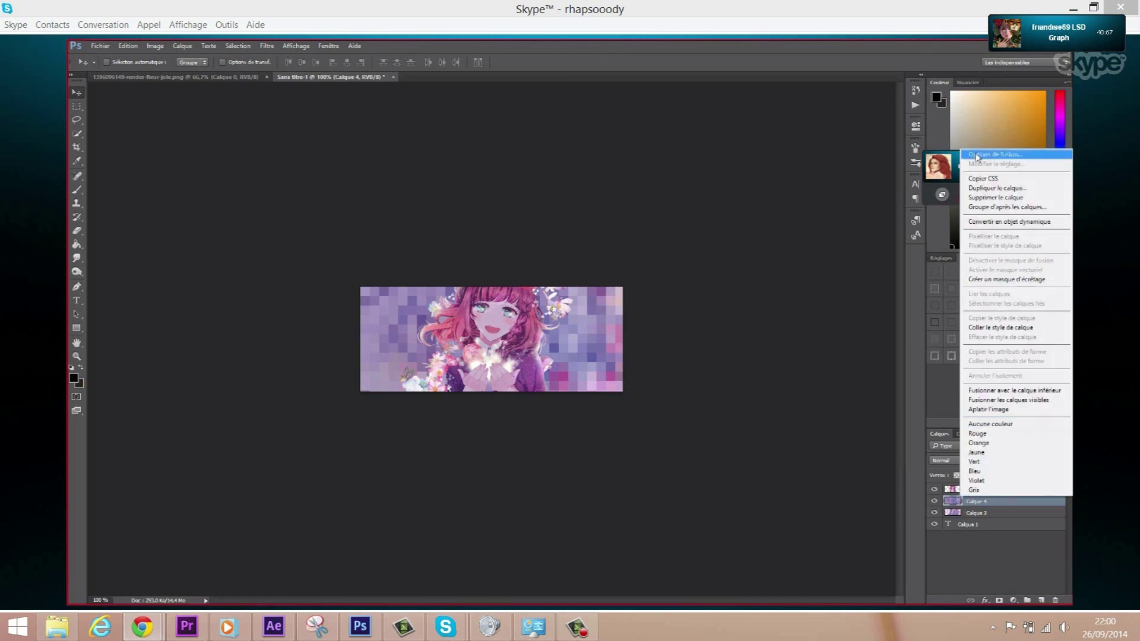
pyautogui.click(664, 414)
pyautogui.press('h')
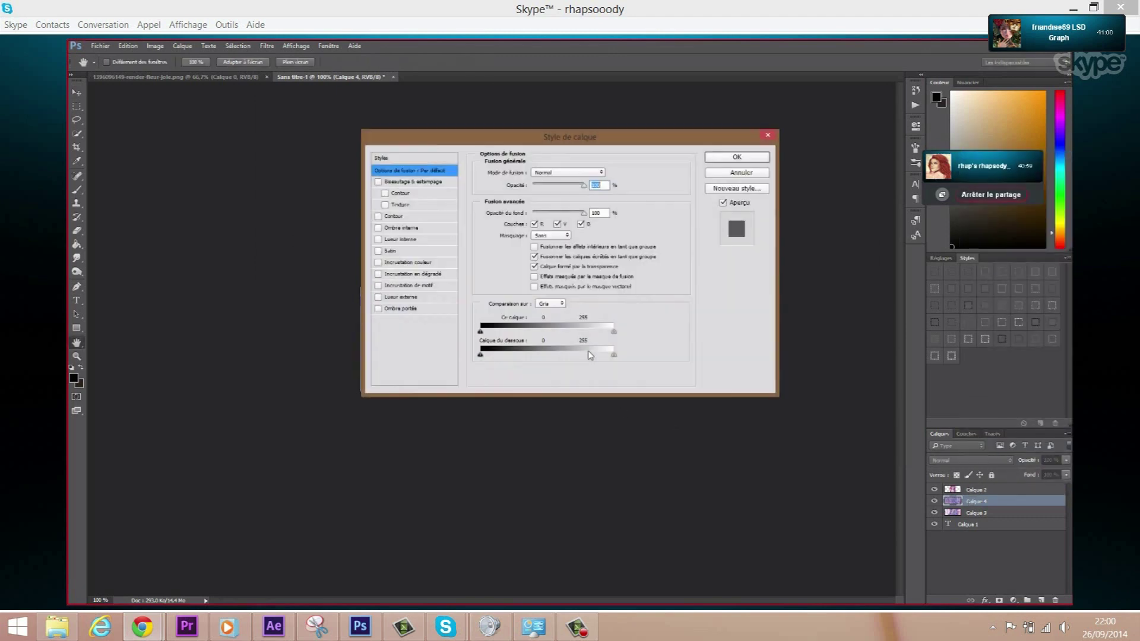
pyautogui.press('Return')
pyautogui.press('v')
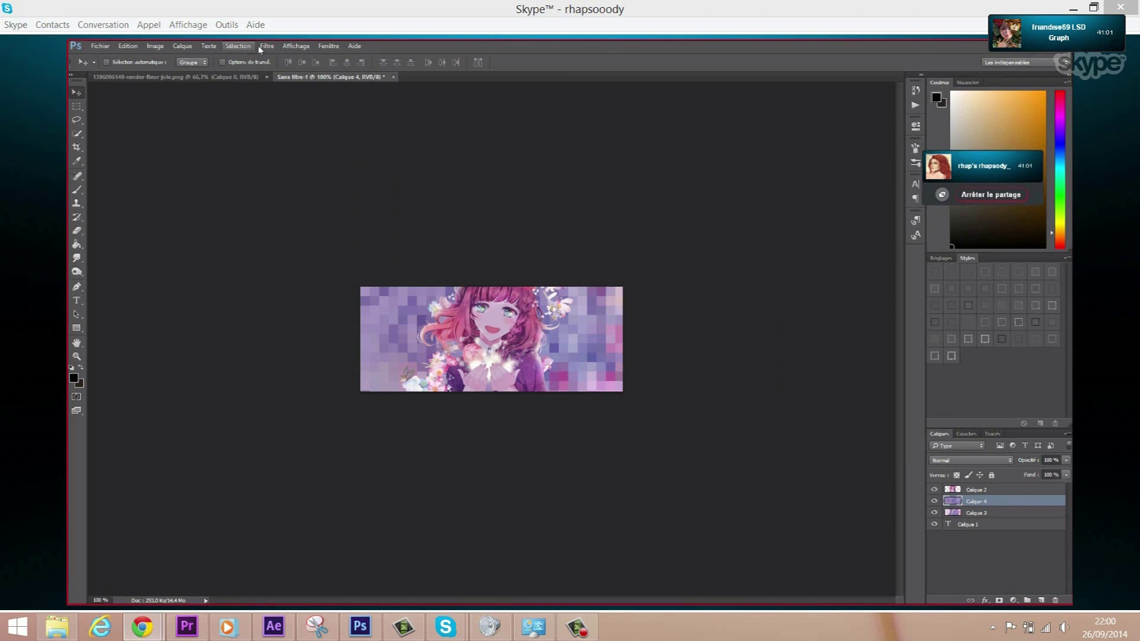
# - Sharpen Calque 4 with Netteté optimisée at Gain 99%, then apply a second sharpening pass
pyautogui.click(266, 46)
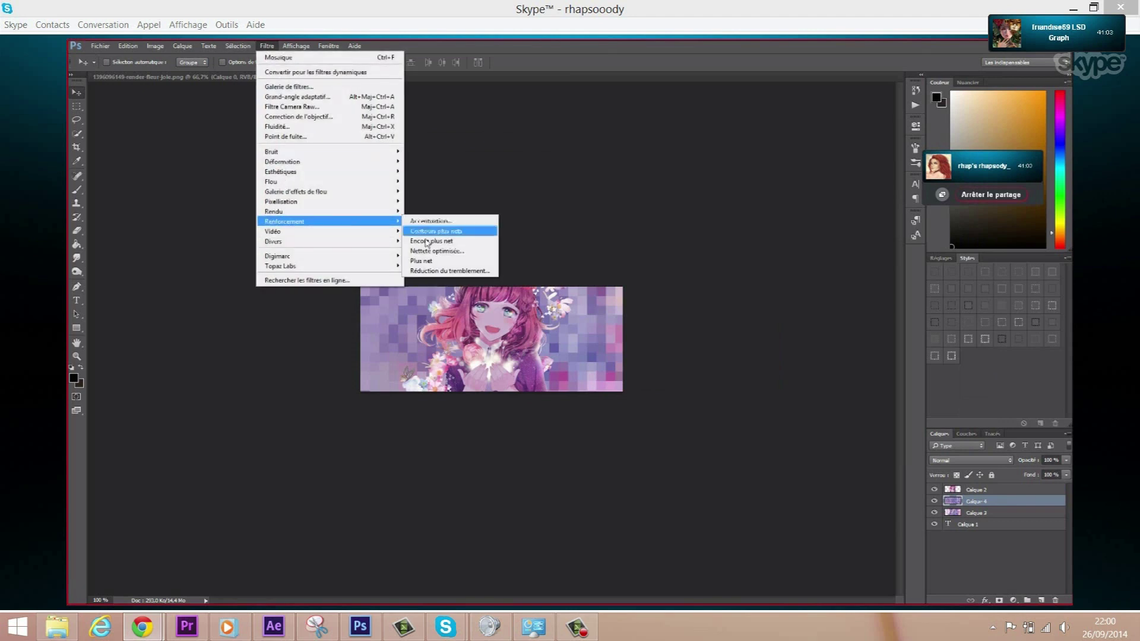
pyautogui.click(430, 242)
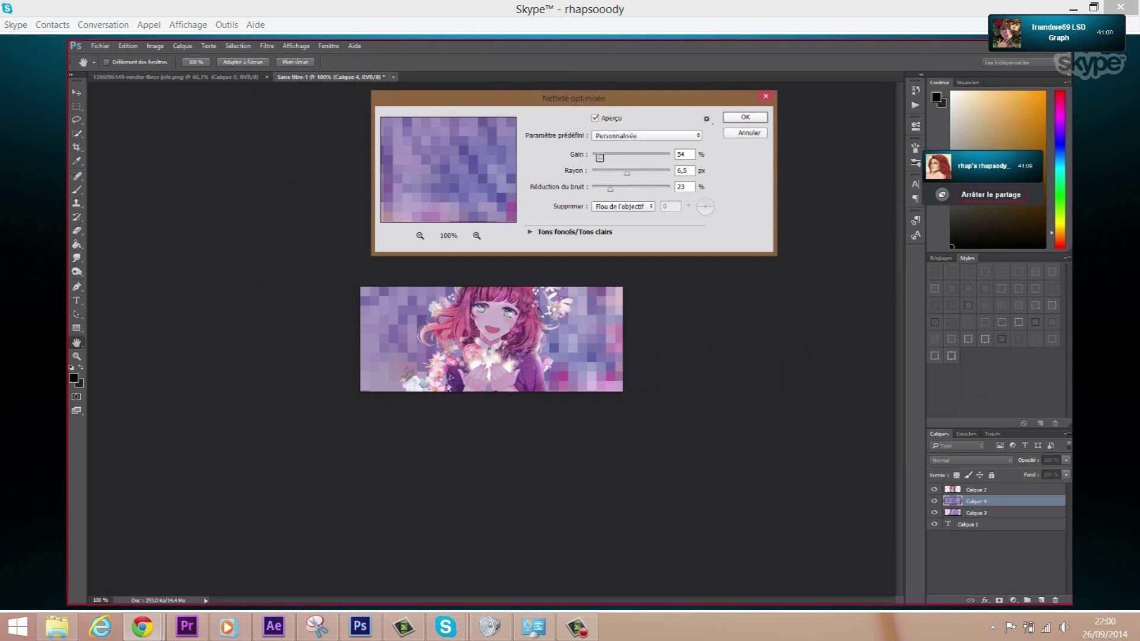
pyautogui.moveTo(602, 155); pyautogui.dragTo(605, 158)
pyautogui.click(636, 174)
pyautogui.moveTo(636, 174); pyautogui.dragTo(623, 174)
pyautogui.click(756, 136)
pyautogui.press('Tab')
pyautogui.press('Return')
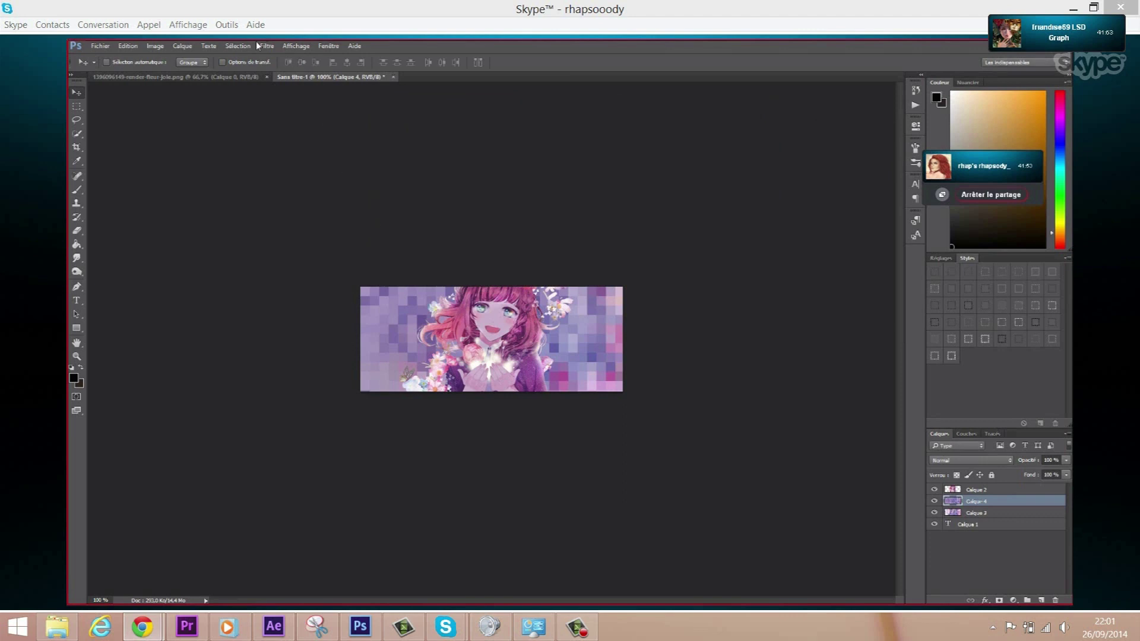
pyautogui.click(266, 46)
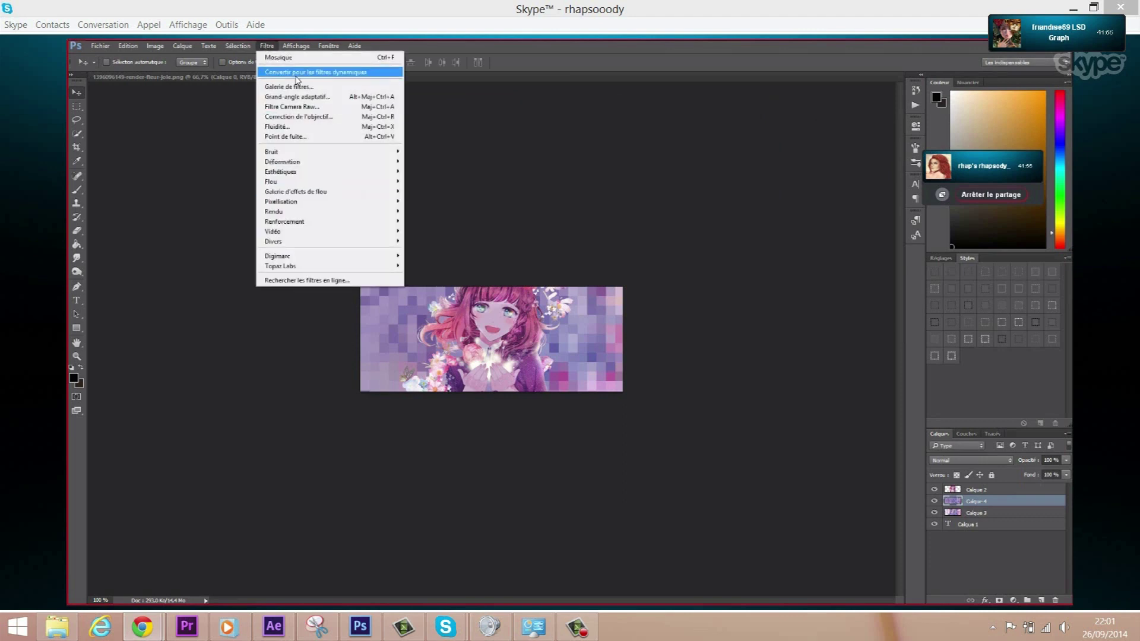
pyautogui.moveTo(286, 221)
pyautogui.click(425, 252)
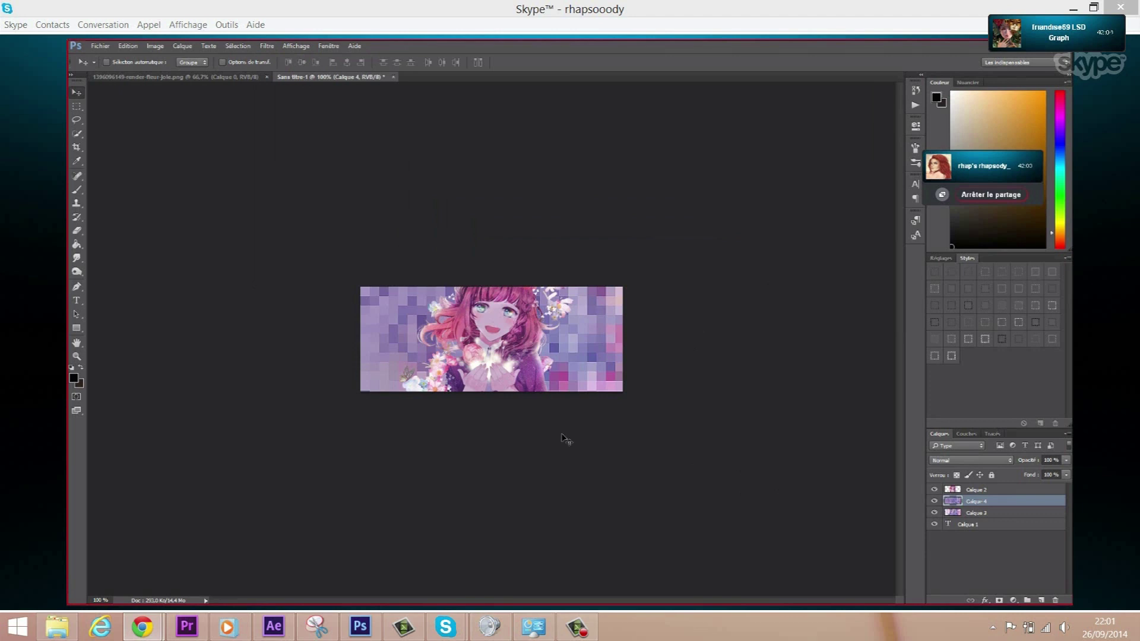
pyautogui.rightClick(991, 504)
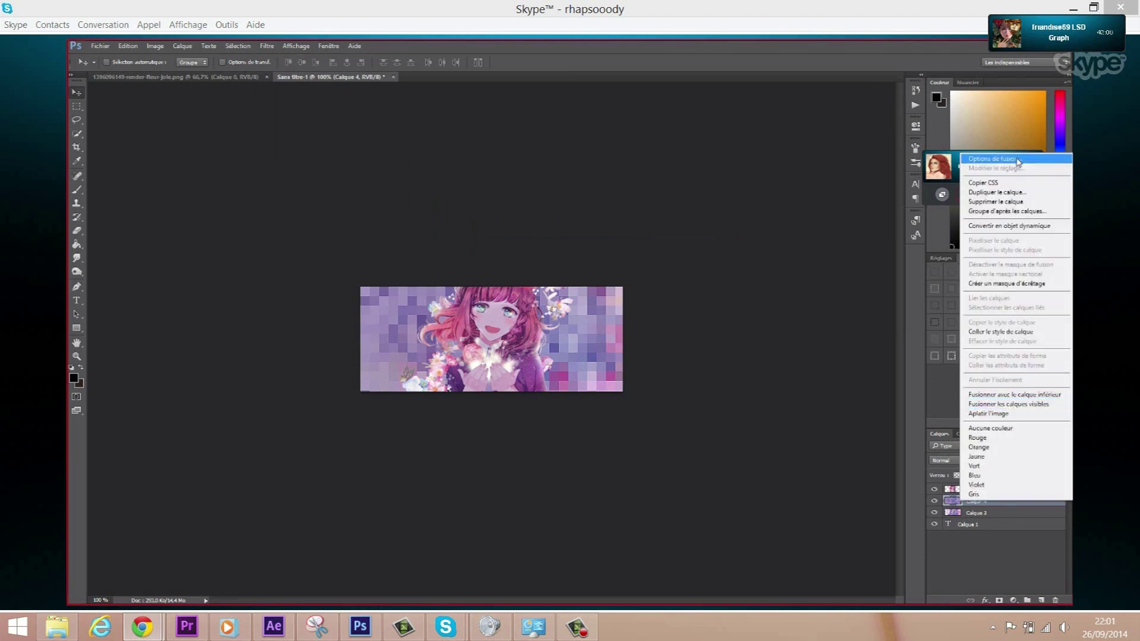
pyautogui.click(986, 166)
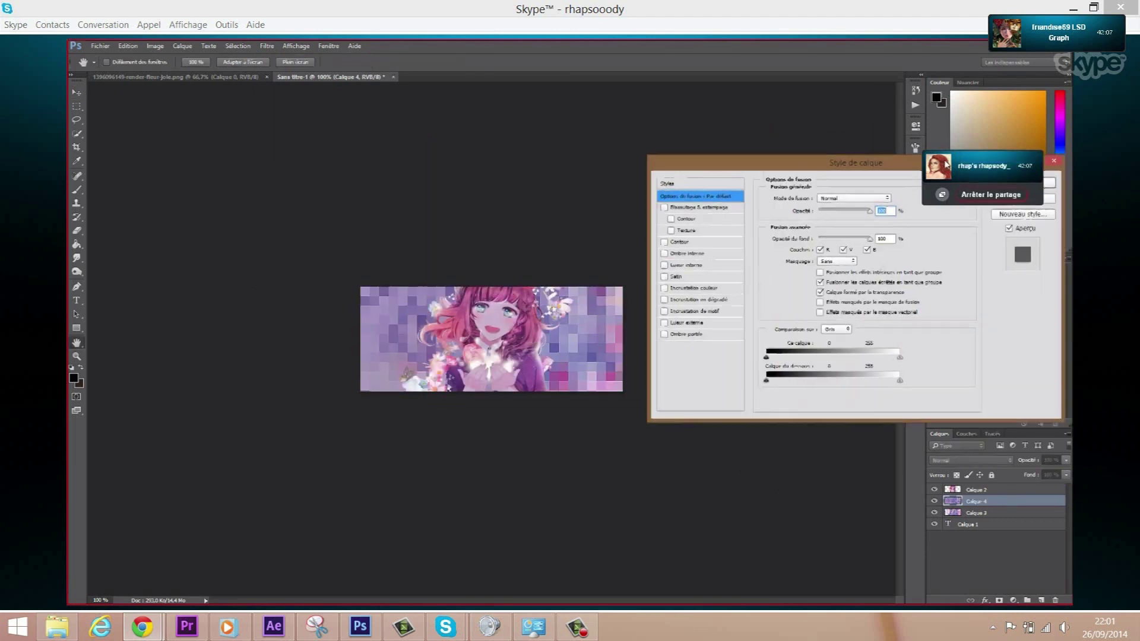
pyautogui.moveTo(683, 138); pyautogui.dragTo(919, 176)
pyautogui.click(830, 210)
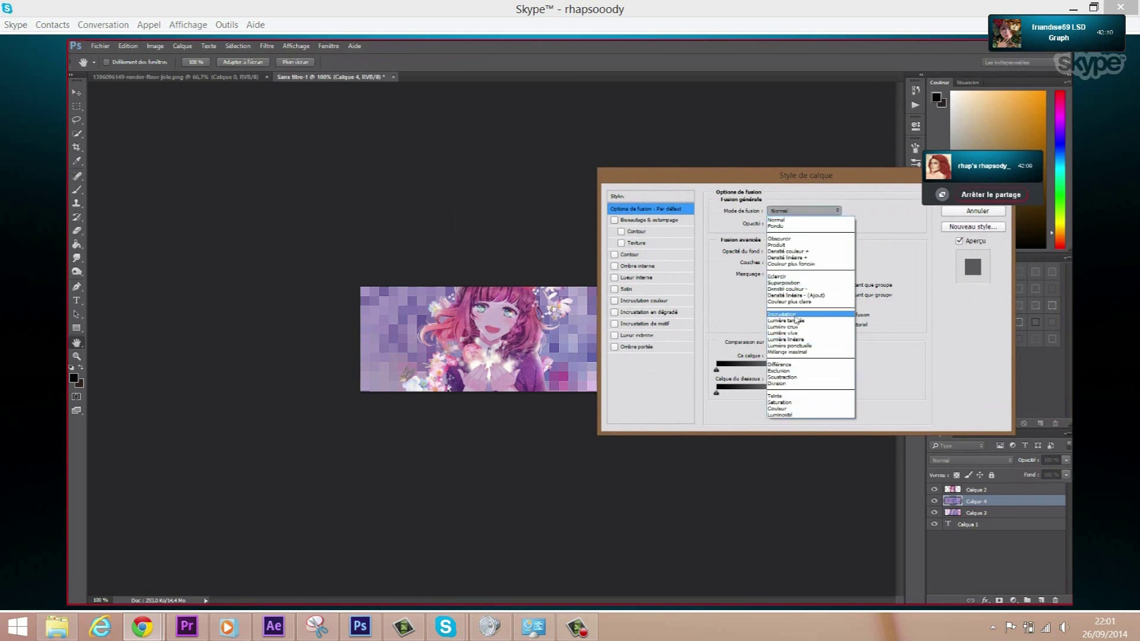
pyautogui.click(799, 319)
pyautogui.click(801, 213)
pyautogui.click(797, 248)
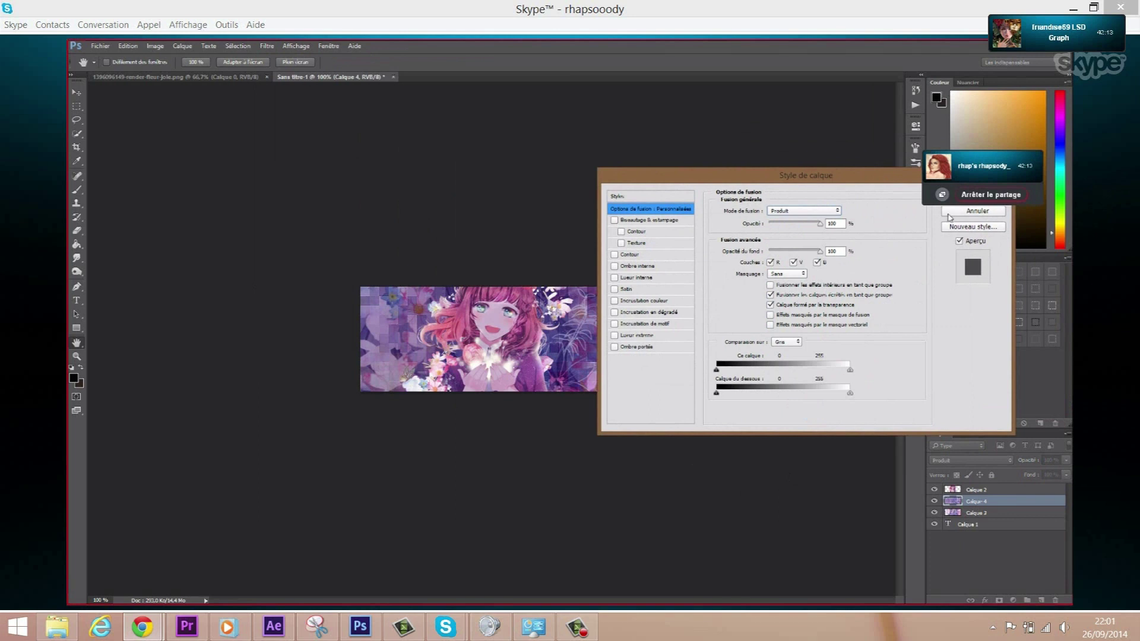
pyautogui.moveTo(843, 178); pyautogui.dragTo(751, 173)
pyautogui.click(881, 189)
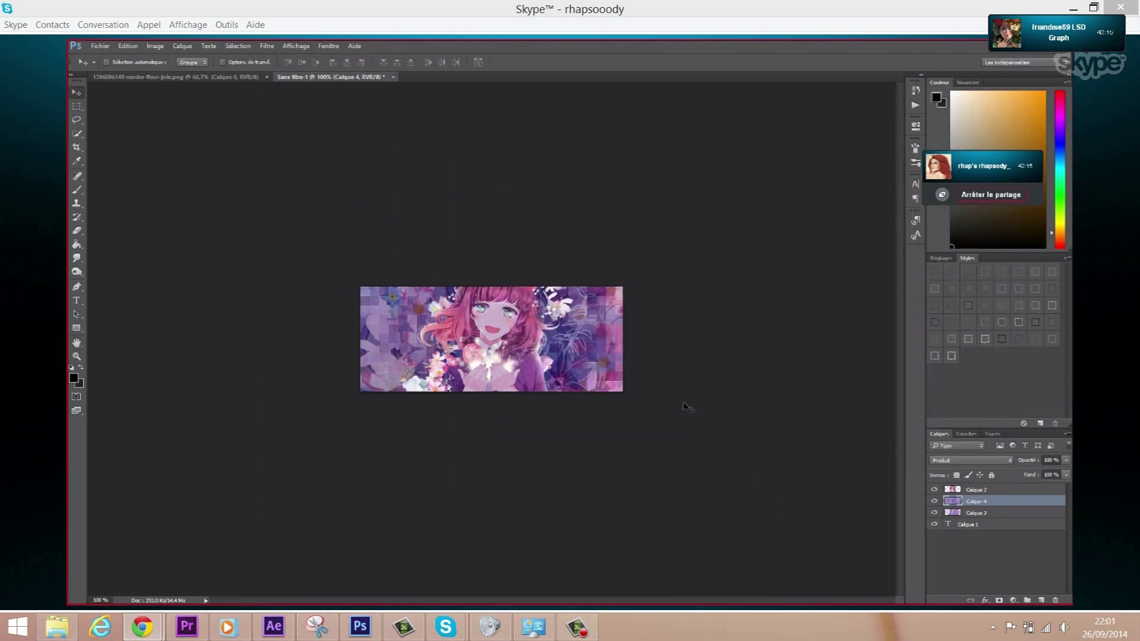
pyautogui.click(1050, 461)
pyautogui.write('50')
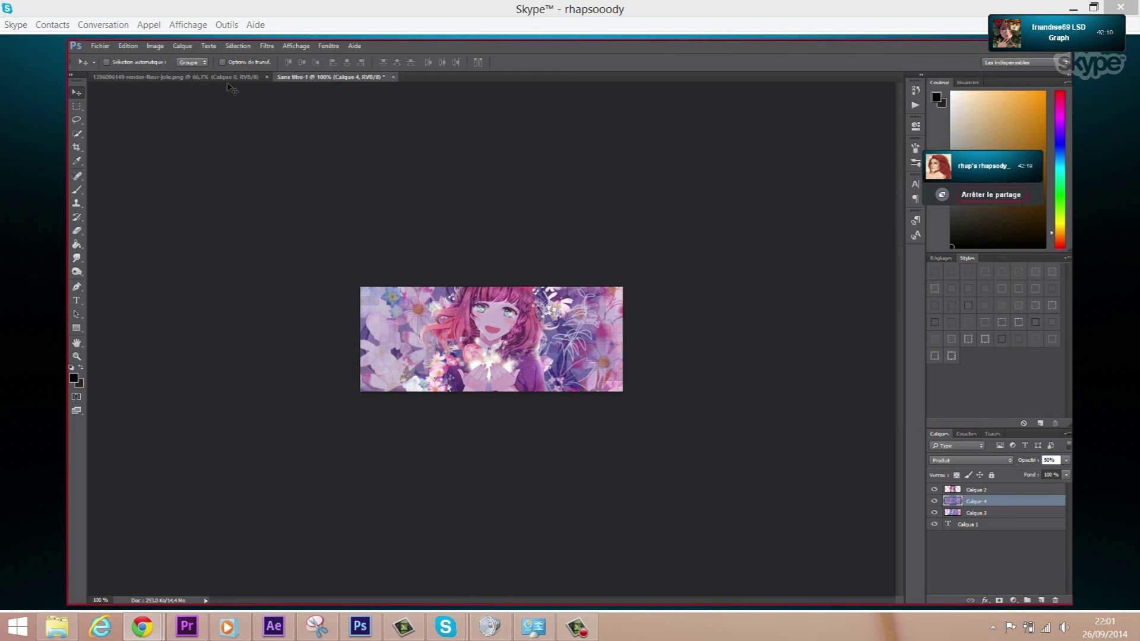
pyautogui.click(265, 47)
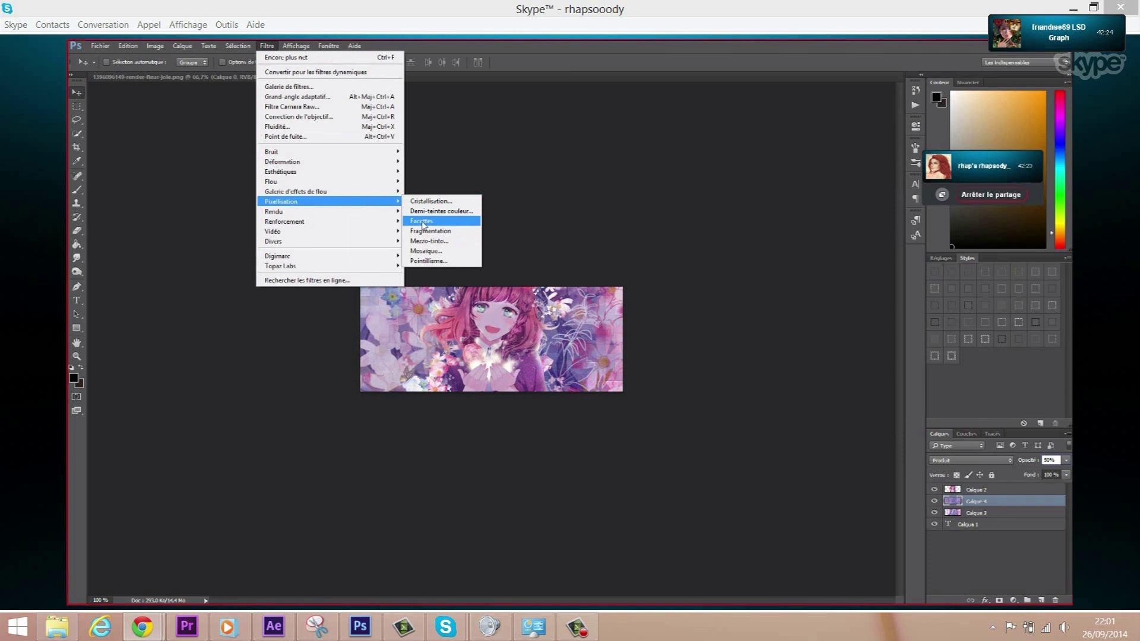
pyautogui.moveTo(330, 221)
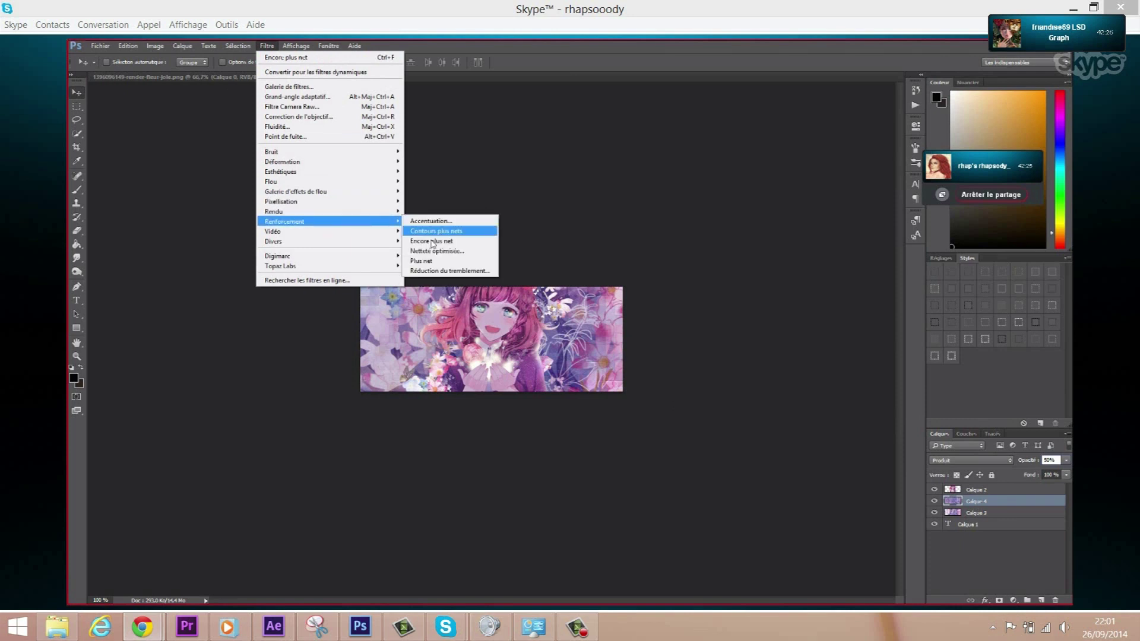
pyautogui.click(430, 247)
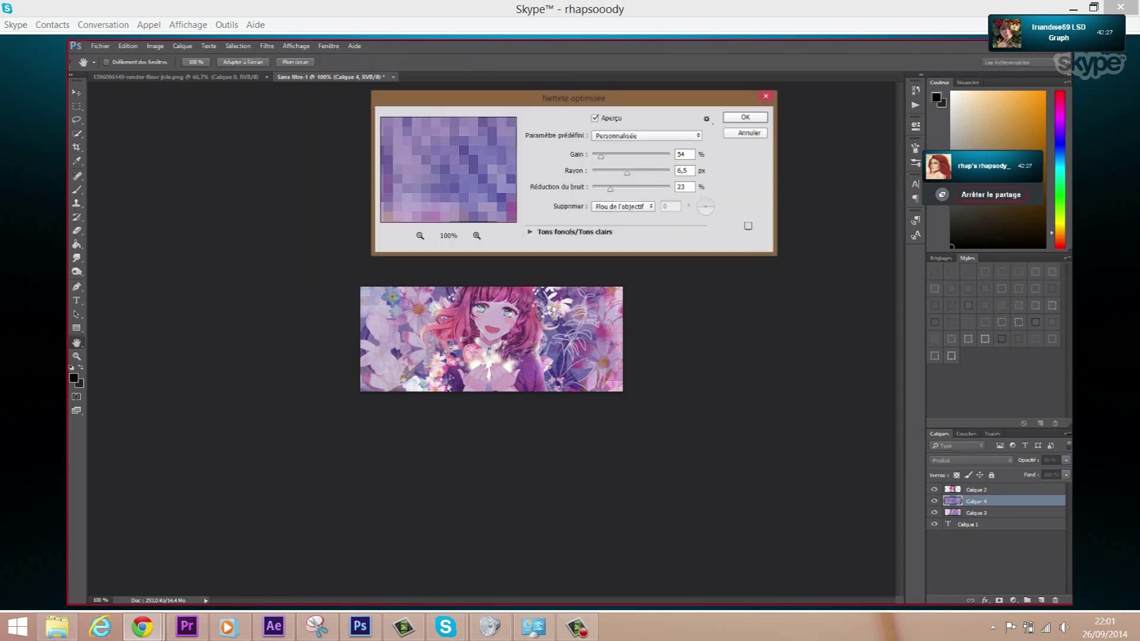
pyautogui.click(746, 117)
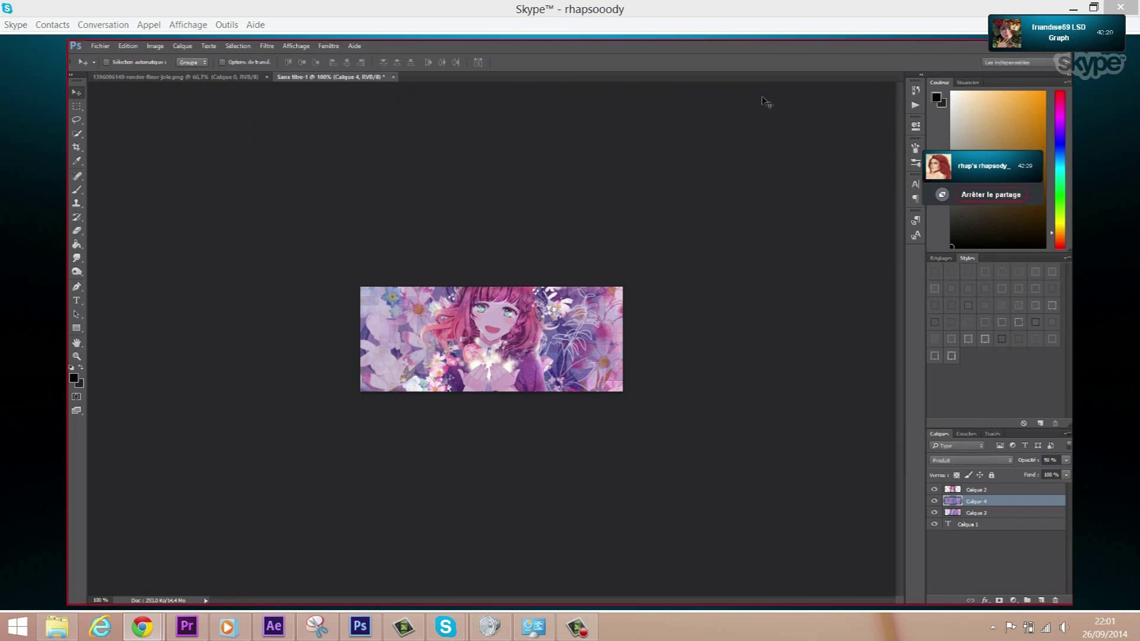
pyautogui.click(266, 46)
pyautogui.moveTo(285, 221)
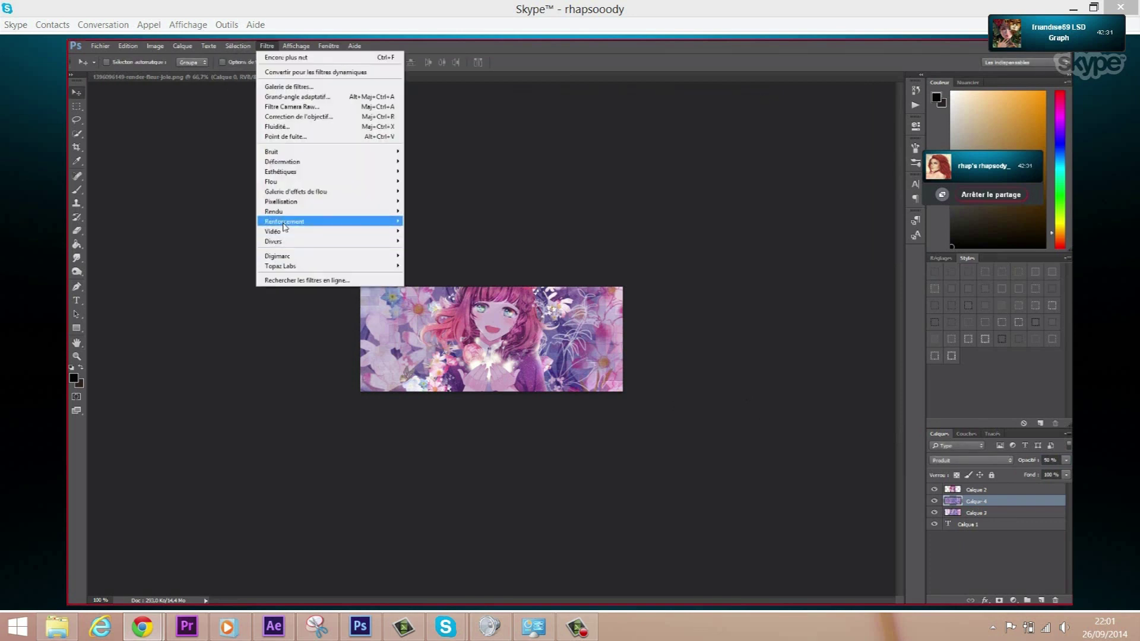
pyautogui.click(438, 251)
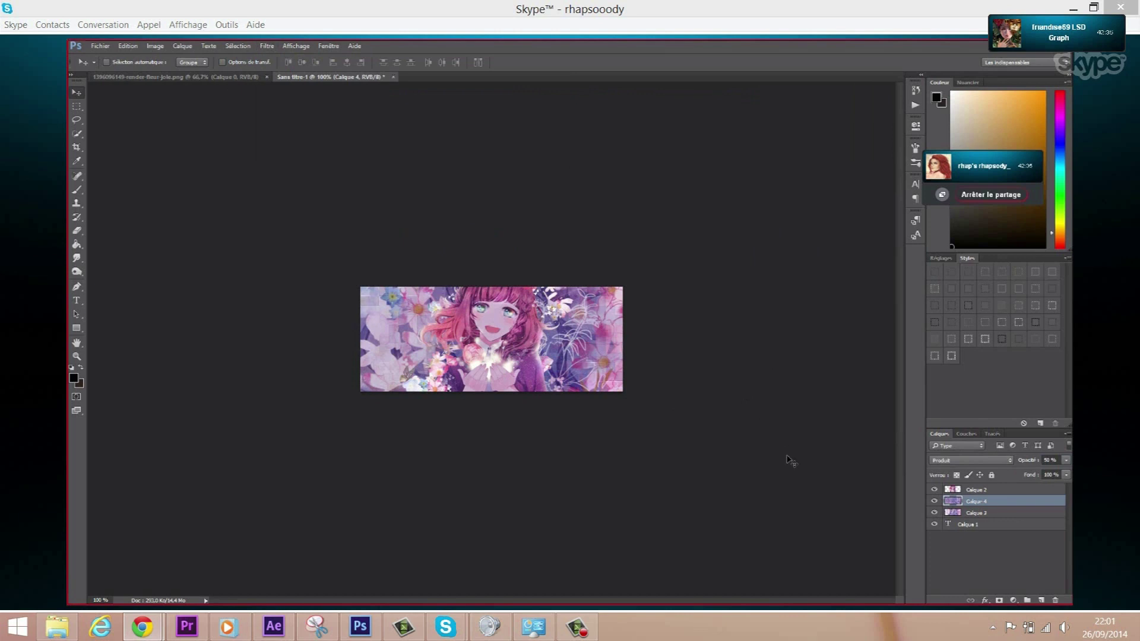
pyautogui.click(78, 231)
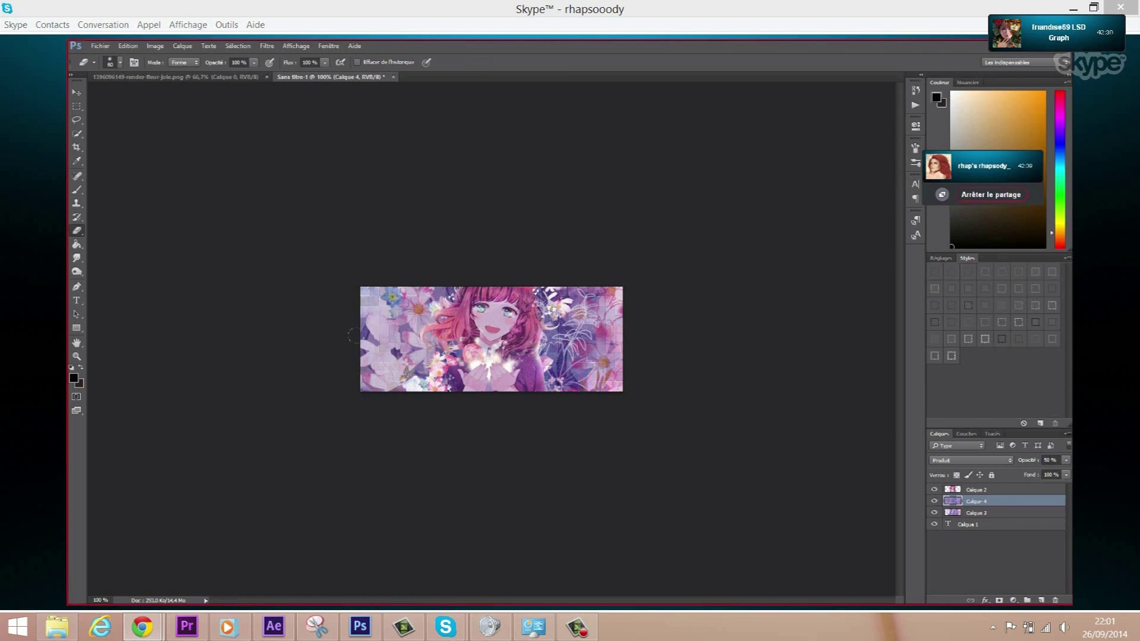
pyautogui.moveTo(372, 352); pyautogui.dragTo(413, 308)
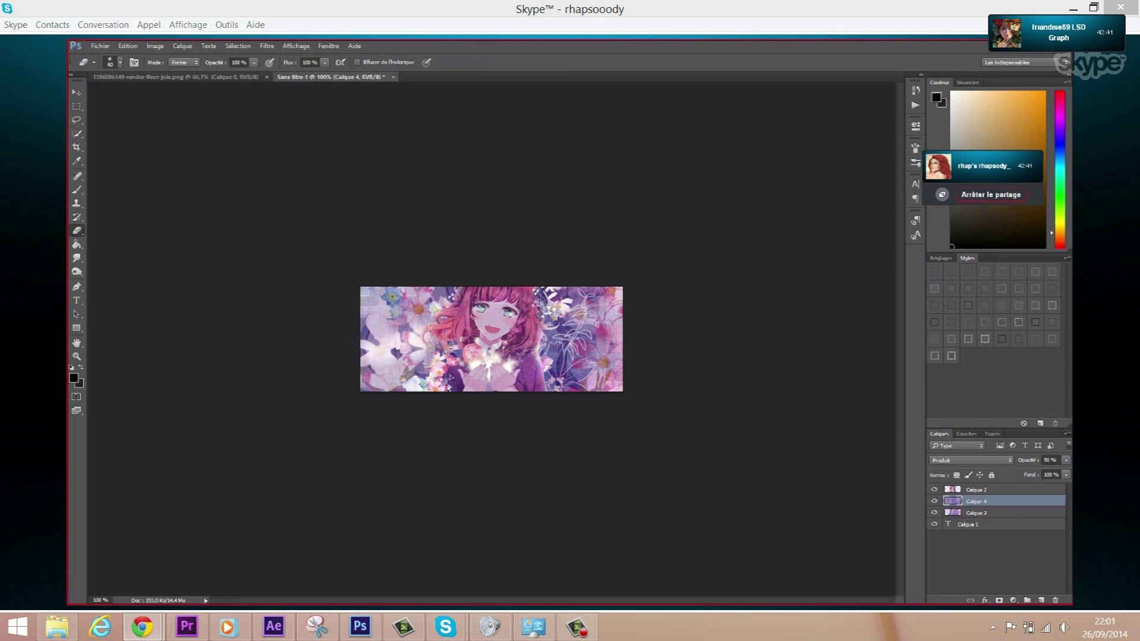
pyautogui.click(127, 45)
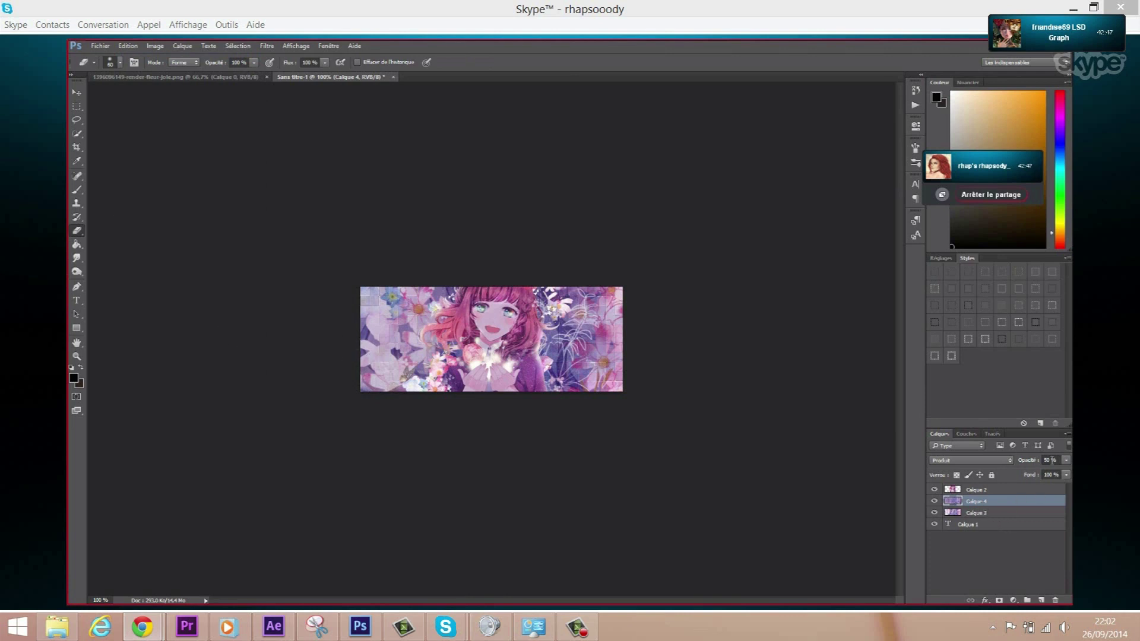
pyautogui.moveTo(1026, 460); pyautogui.dragTo(1022, 460)
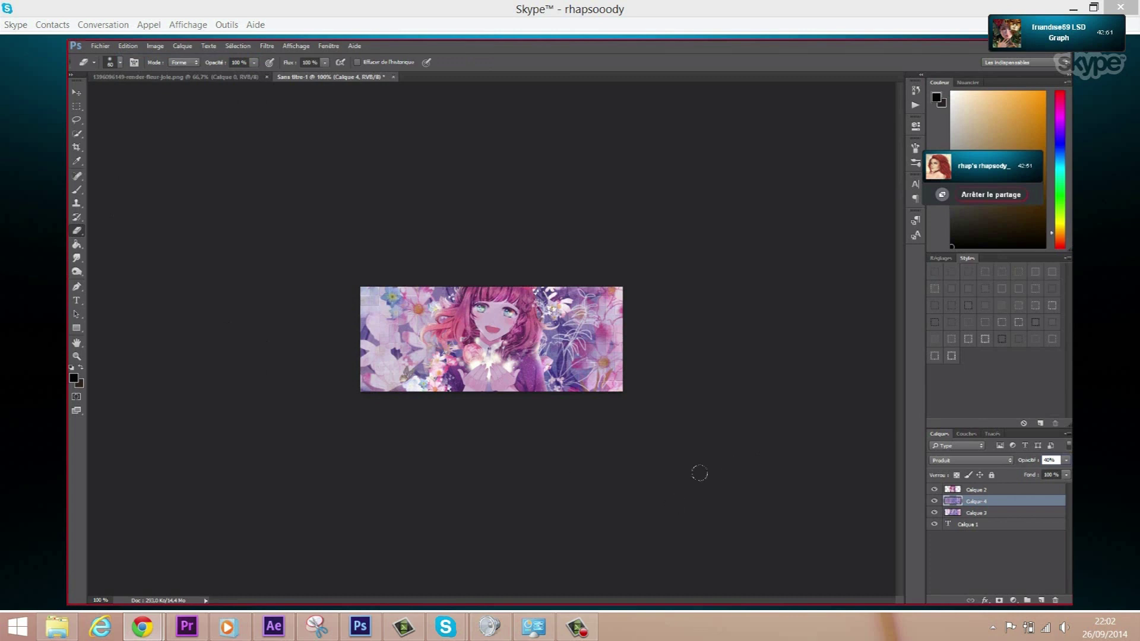
pyautogui.click(974, 491)
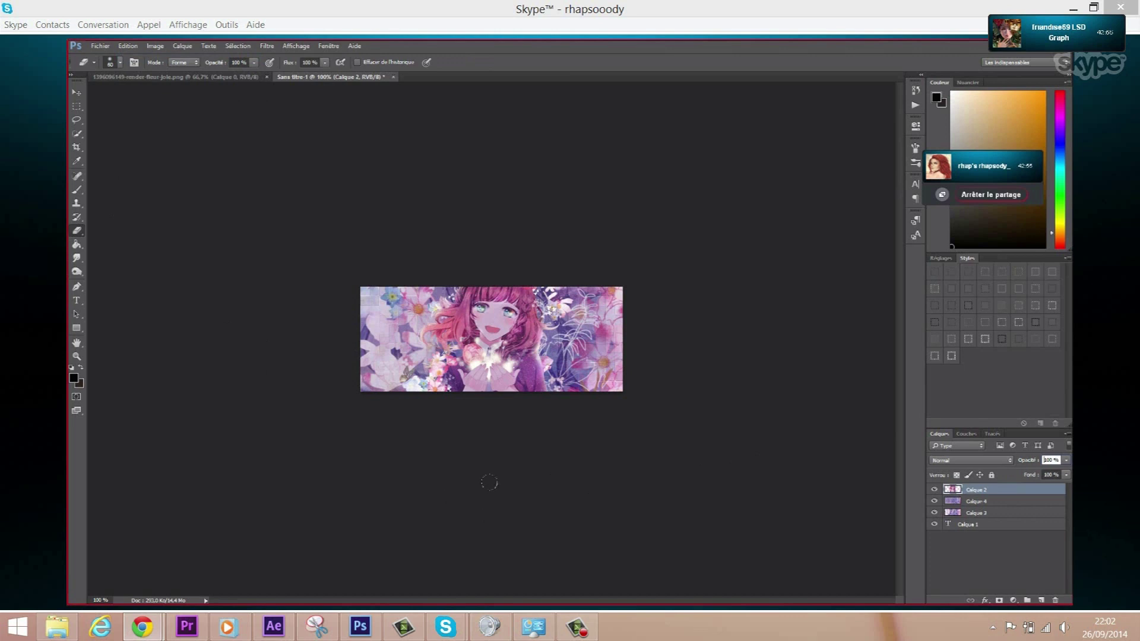
pyautogui.click(965, 514)
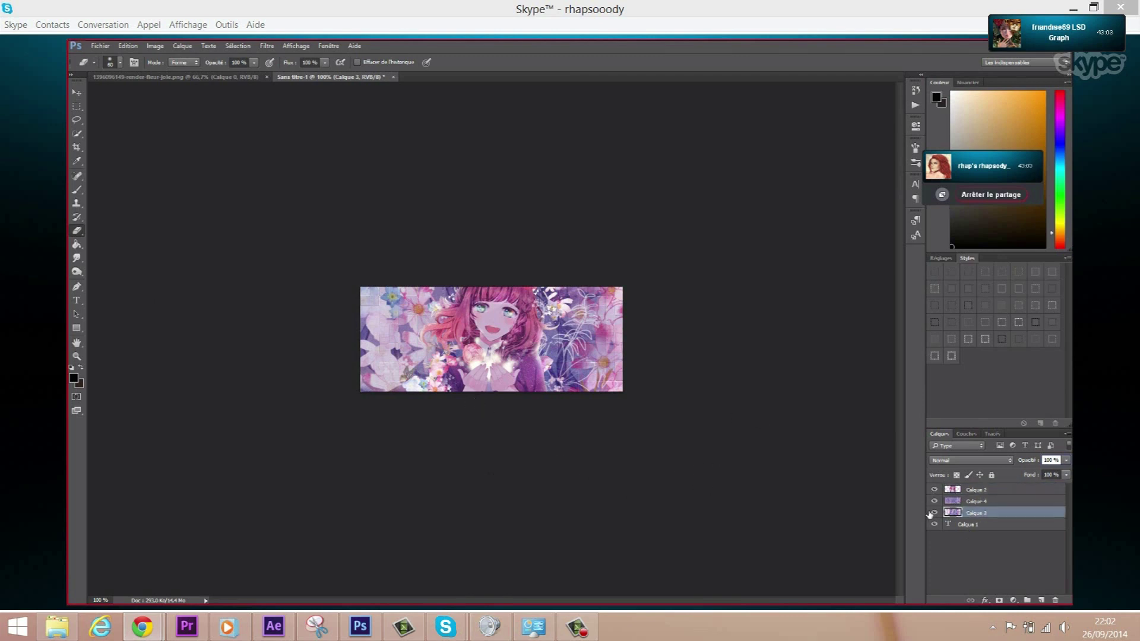
pyautogui.click(979, 488)
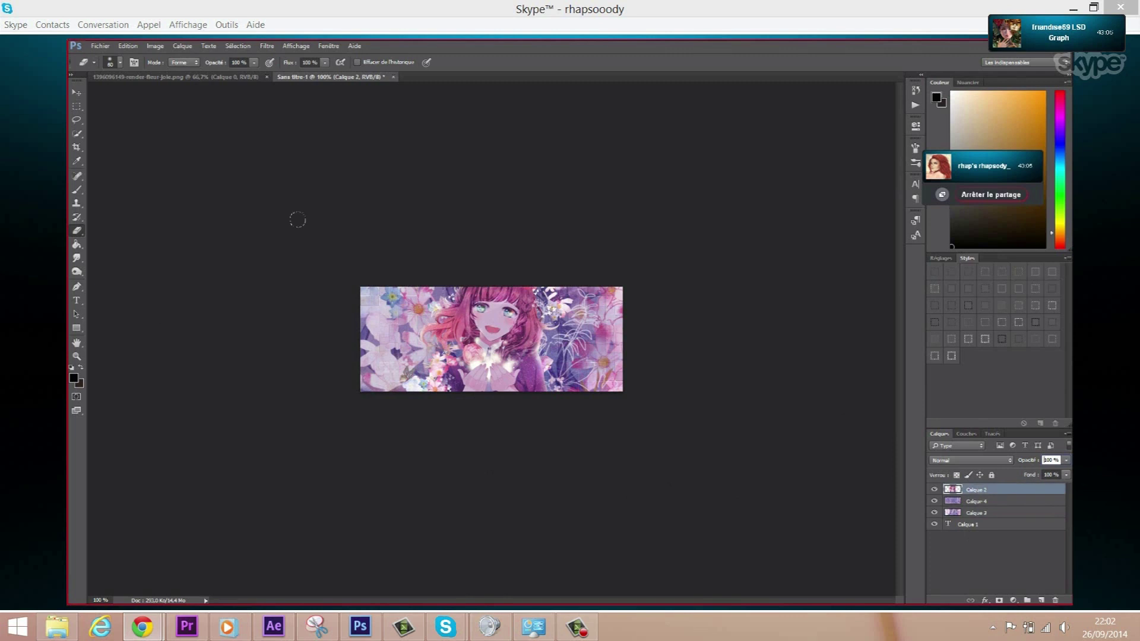
# - Paste the second girl image as a new layer and position it on the banner
pyautogui.click(128, 46)
pyautogui.click(132, 136)
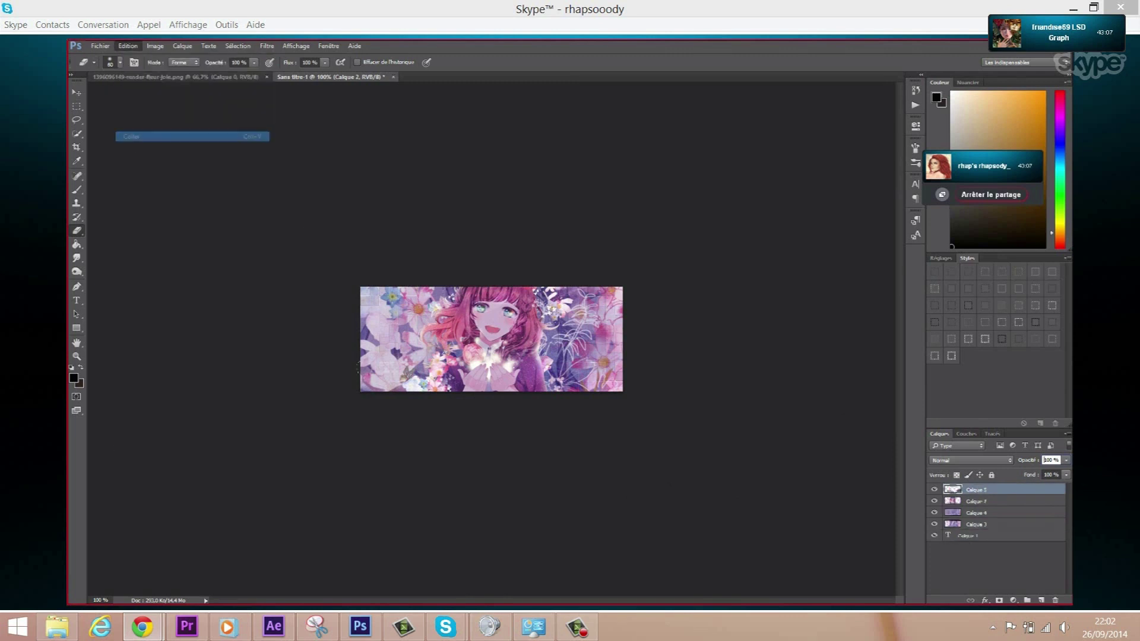
pyautogui.press('v')
pyautogui.moveTo(848, 438)
pyautogui.mouseDown()
pyautogui.moveTo(603, 451)
pyautogui.moveTo(785, 429)
pyautogui.mouseUp()
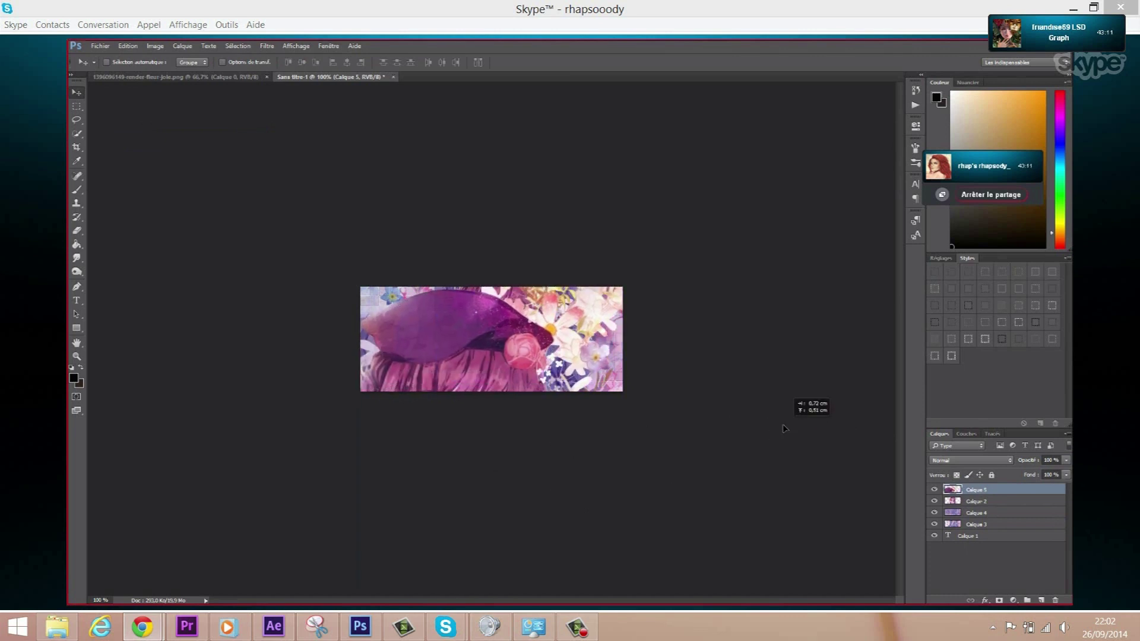
pyautogui.moveTo(785, 429); pyautogui.dragTo(767, 442)
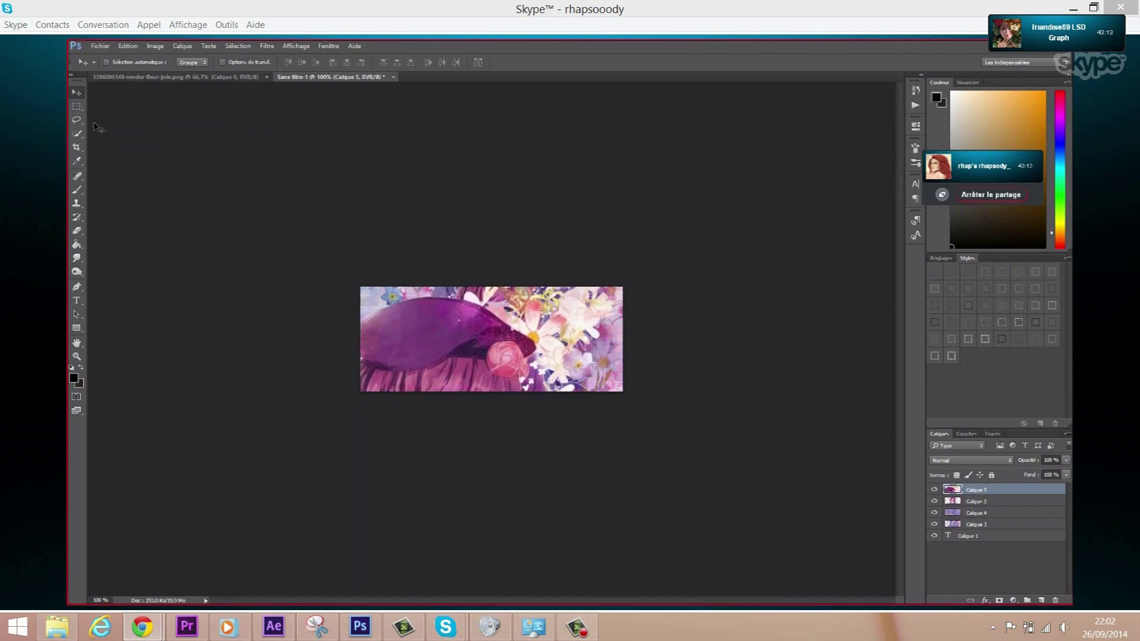
# - Scale the pasted image down and move it up-left with Transformation manuelle
pyautogui.click(129, 47)
pyautogui.click(157, 247)
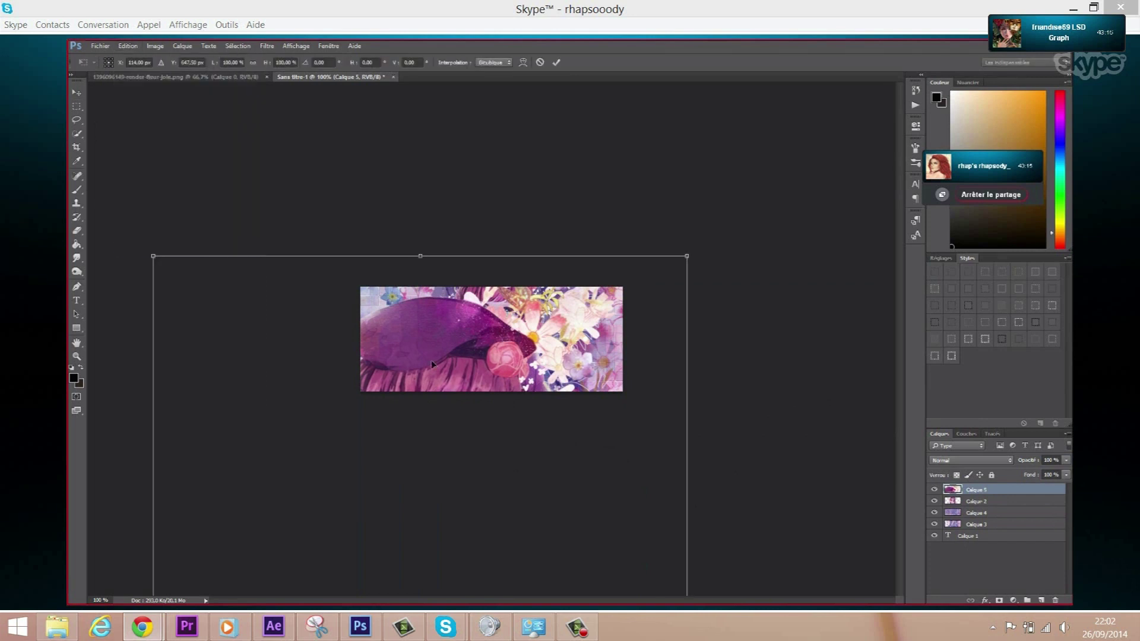
pyautogui.moveTo(268, 361); pyautogui.dragTo(432, 493)
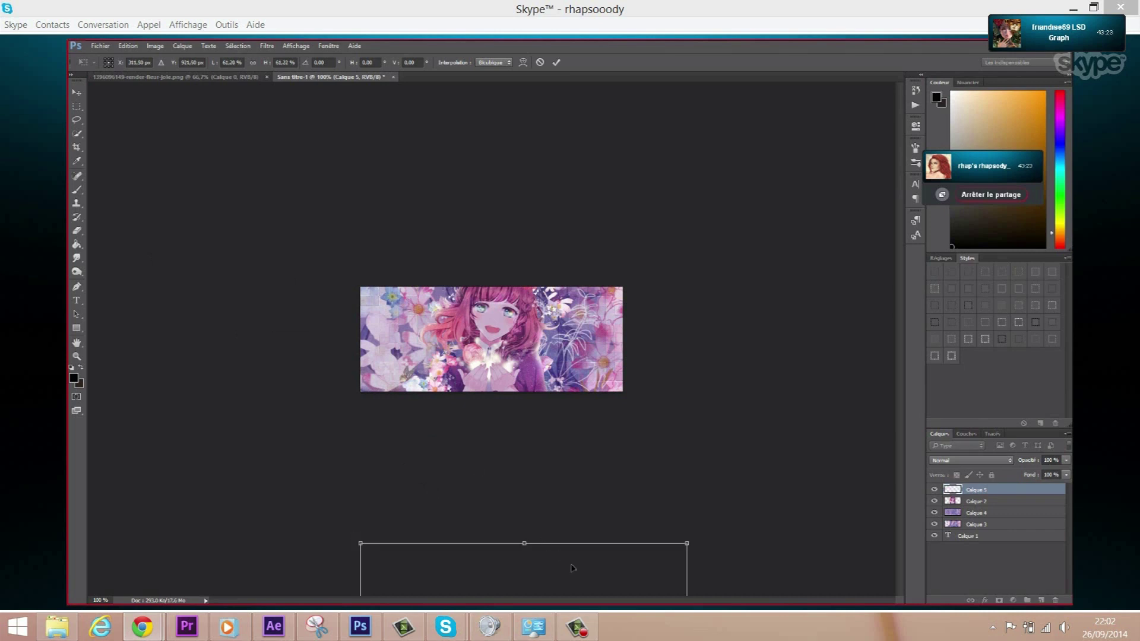
pyautogui.moveTo(552, 494)
pyautogui.mouseDown()
pyautogui.moveTo(535, 276)
pyautogui.moveTo(506, 272)
pyautogui.mouseUp()
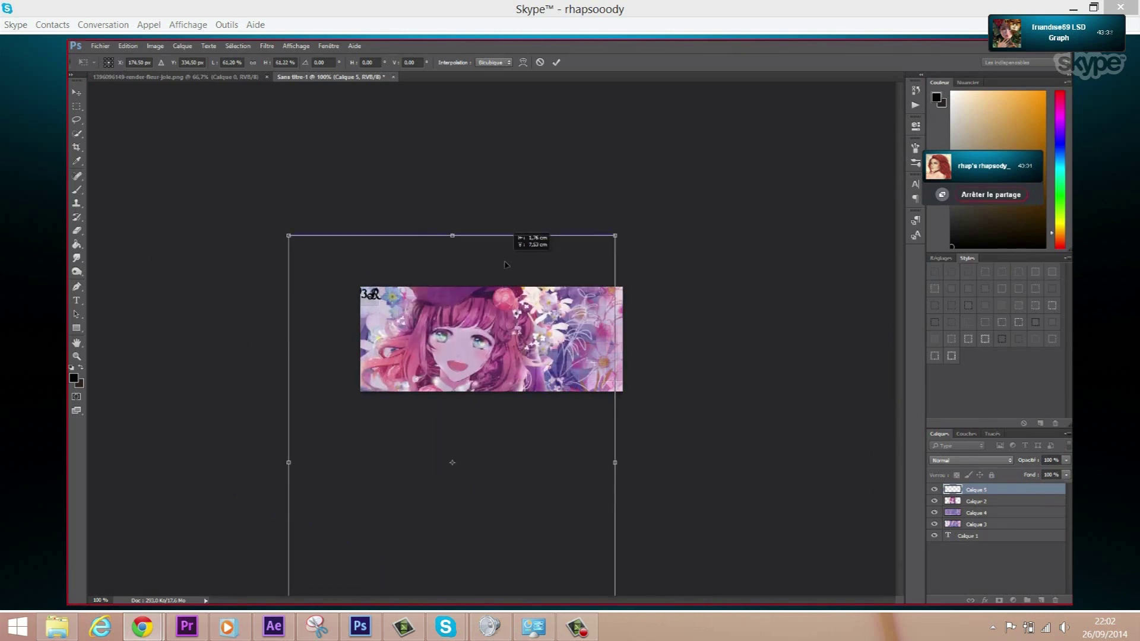
pyautogui.click(76, 92)
pyautogui.press('Return')
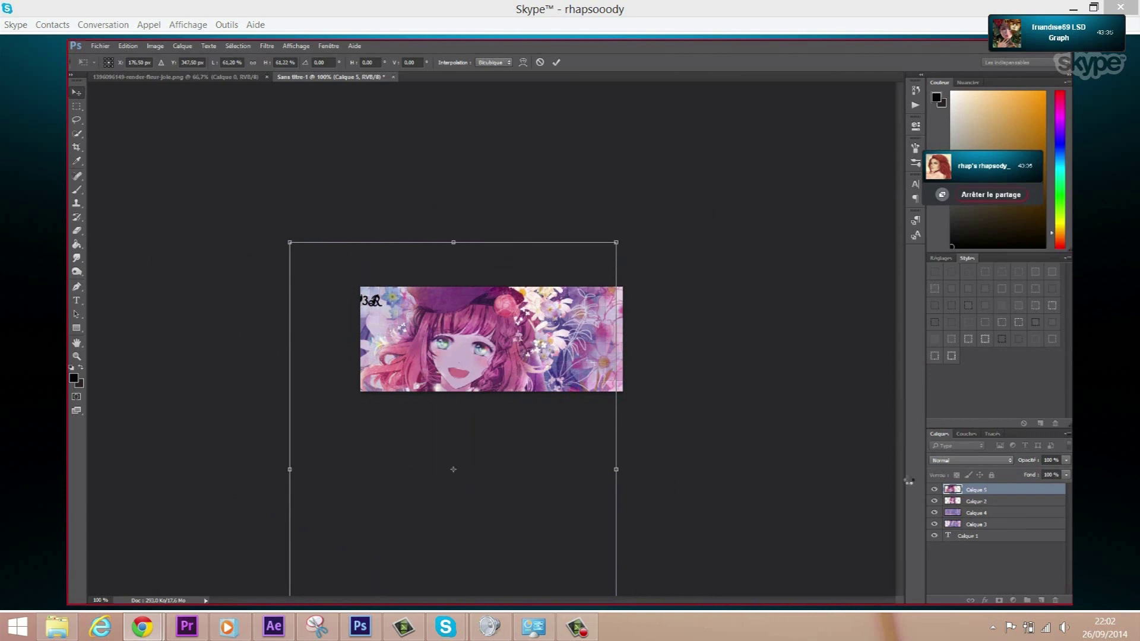
# - Place Calque 5 beneath Calque 2 and shift the main girl image right
pyautogui.moveTo(977, 489); pyautogui.dragTo(977, 507)
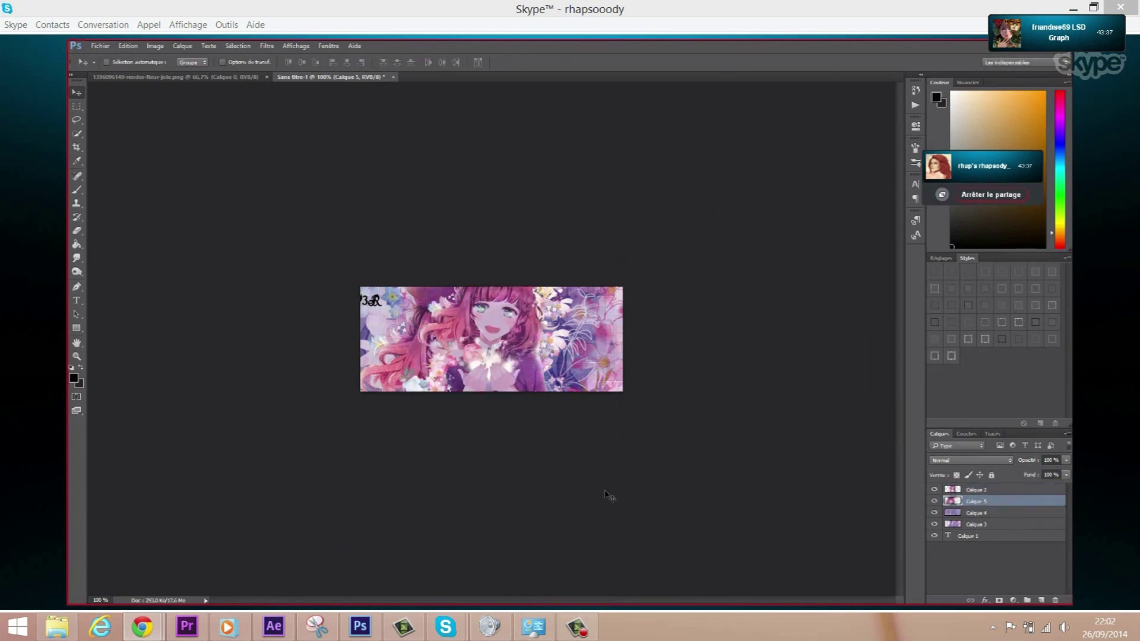
pyautogui.moveTo(428, 349)
pyautogui.mouseDown()
pyautogui.moveTo(406, 328)
pyautogui.moveTo(419, 326)
pyautogui.mouseUp()
pyautogui.click(961, 491)
pyautogui.moveTo(486, 352); pyautogui.dragTo(522, 347)
# - Set Calque 5 opacity to 40% and reposition it on the canvas
pyautogui.click(963, 502)
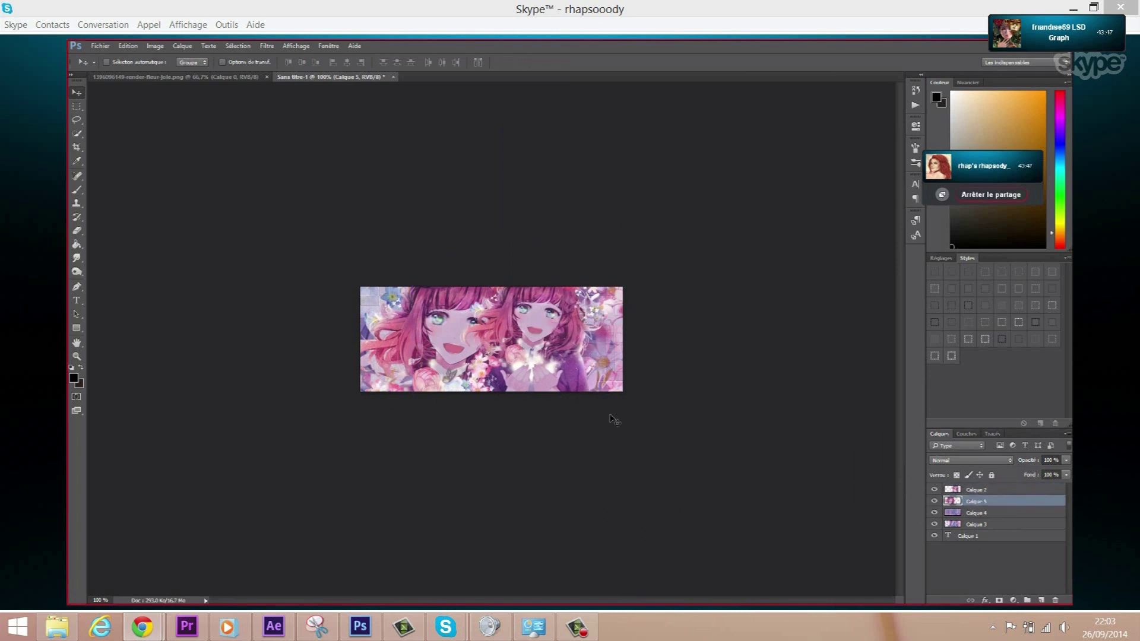
pyautogui.press('2')
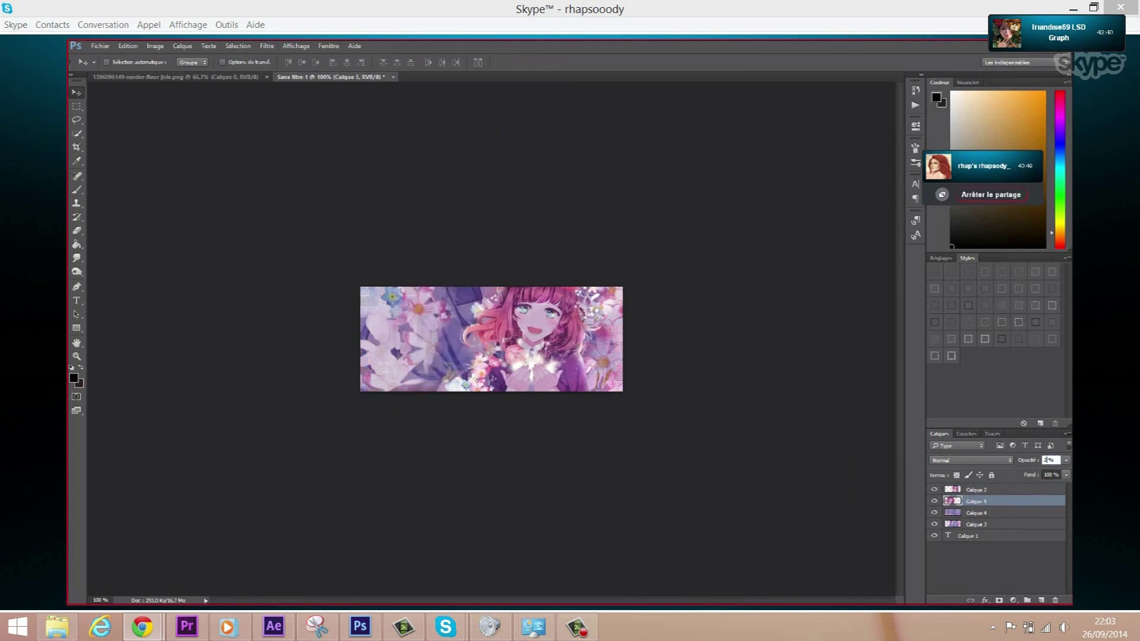
pyautogui.press('Return')
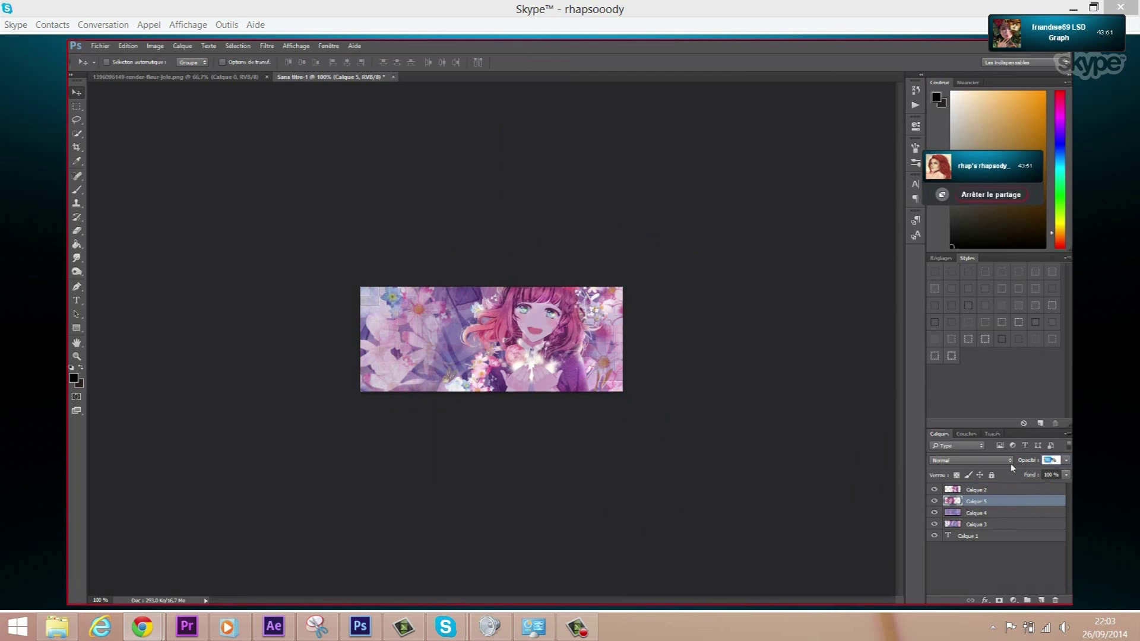
pyautogui.press('9')
pyautogui.moveTo(453, 364); pyautogui.dragTo(426, 347)
pyautogui.press('4')
pyautogui.click(977, 489)
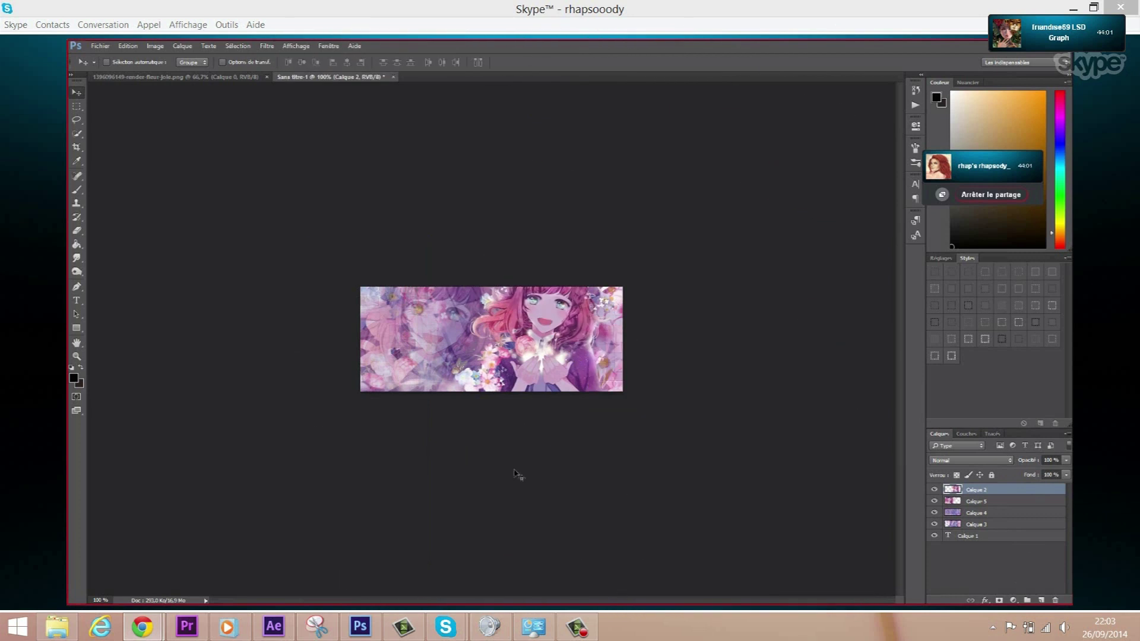
# - Paste a girl close-up as Calque 6 below Calque 5 at 30% opacity
pyautogui.click(934, 502)
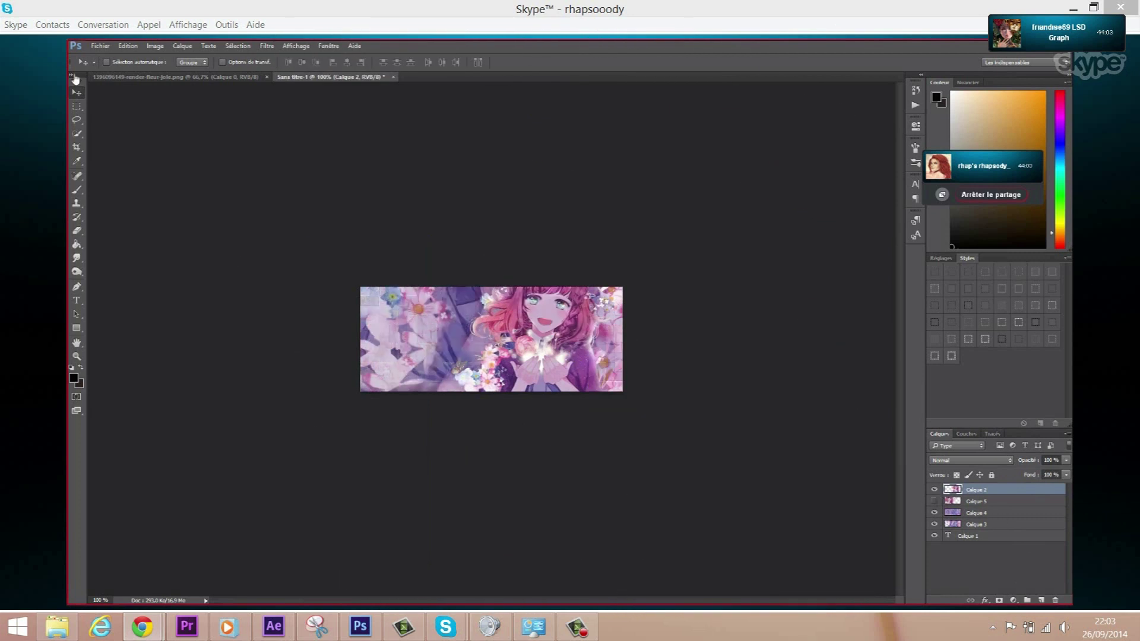
pyautogui.click(128, 46)
pyautogui.click(134, 137)
pyautogui.moveTo(668, 481)
pyautogui.mouseDown()
pyautogui.moveTo(501, 414)
pyautogui.moveTo(514, 387)
pyautogui.mouseUp()
pyautogui.moveTo(976, 516); pyautogui.dragTo(977, 518)
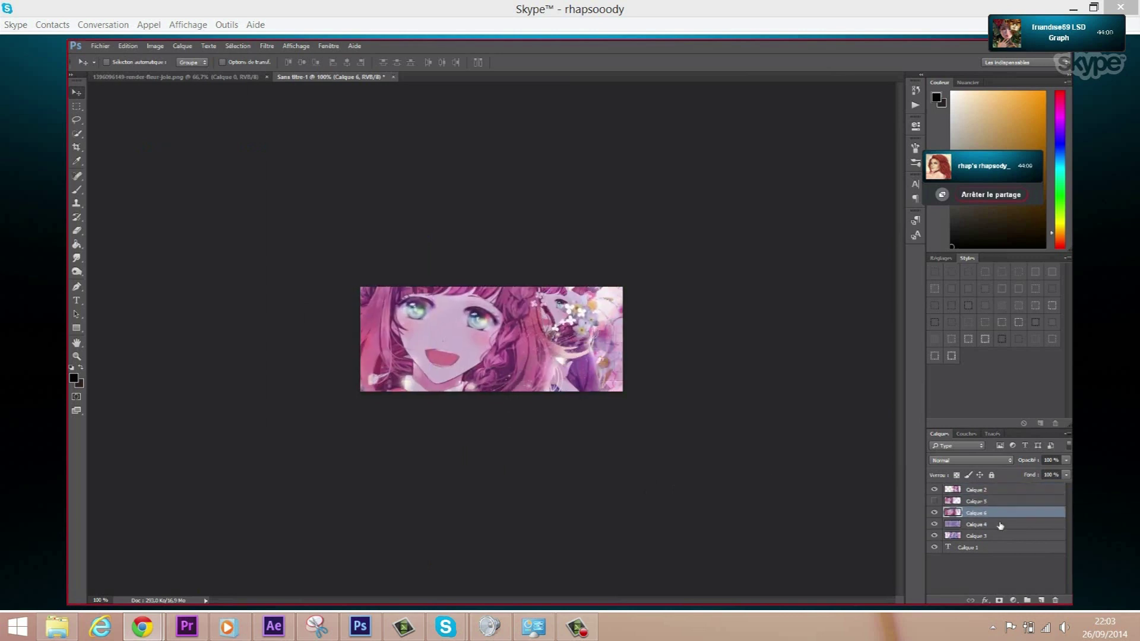
pyautogui.write('30')
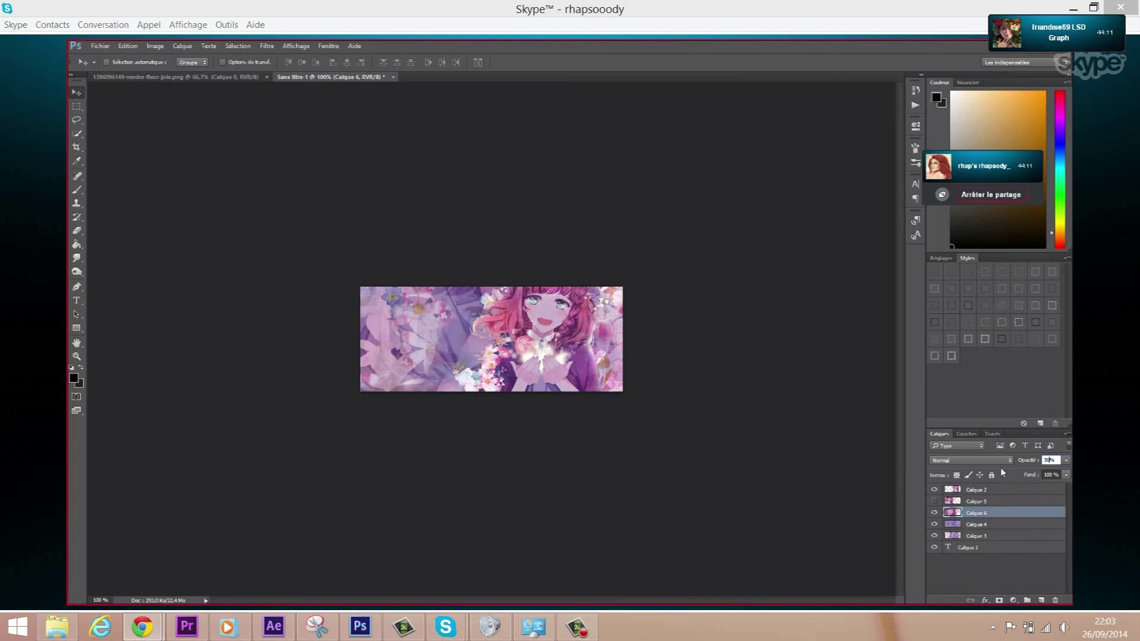
pyautogui.moveTo(474, 389); pyautogui.dragTo(487, 391)
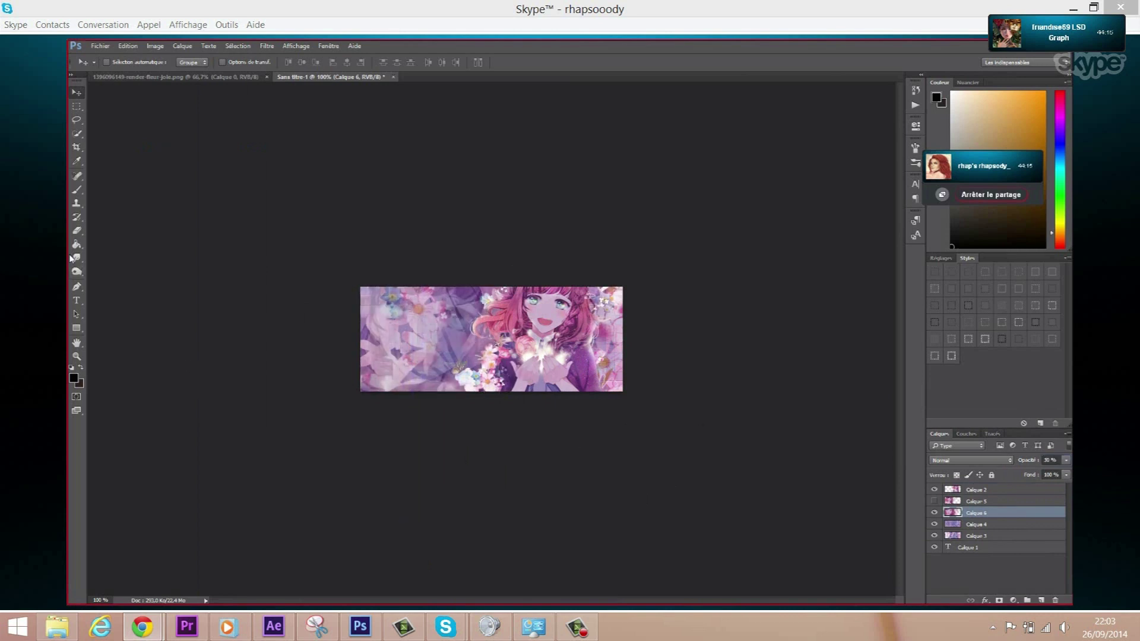
# - Select the 60 px brush with foreground colour #65427f
pyautogui.click(77, 190)
pyautogui.click(123, 62)
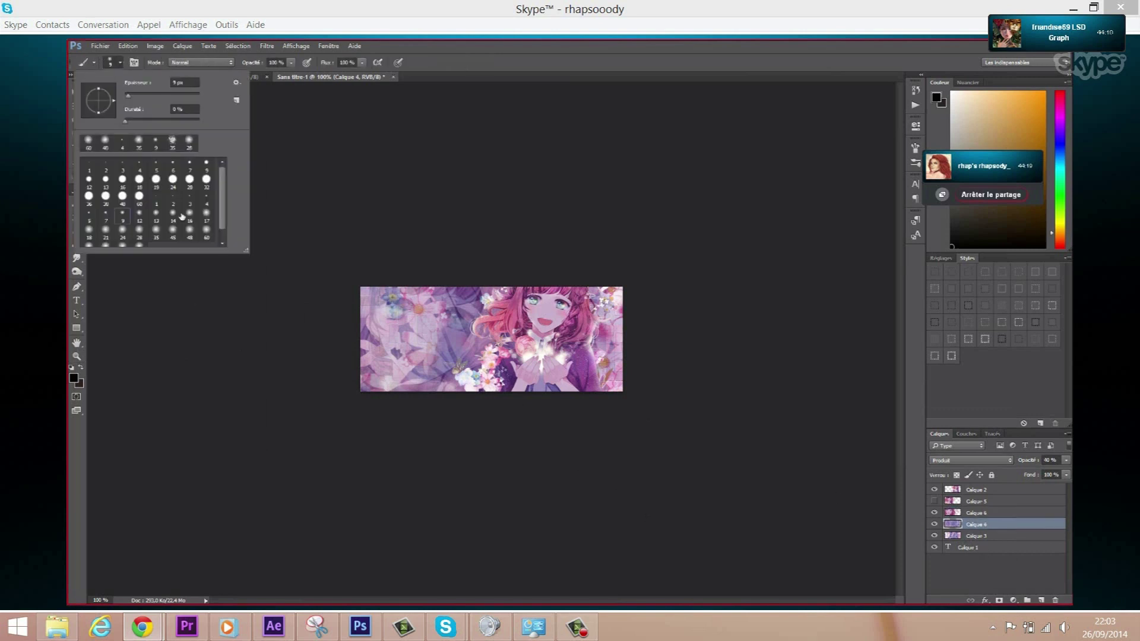
pyautogui.click(205, 235)
pyautogui.click(73, 379)
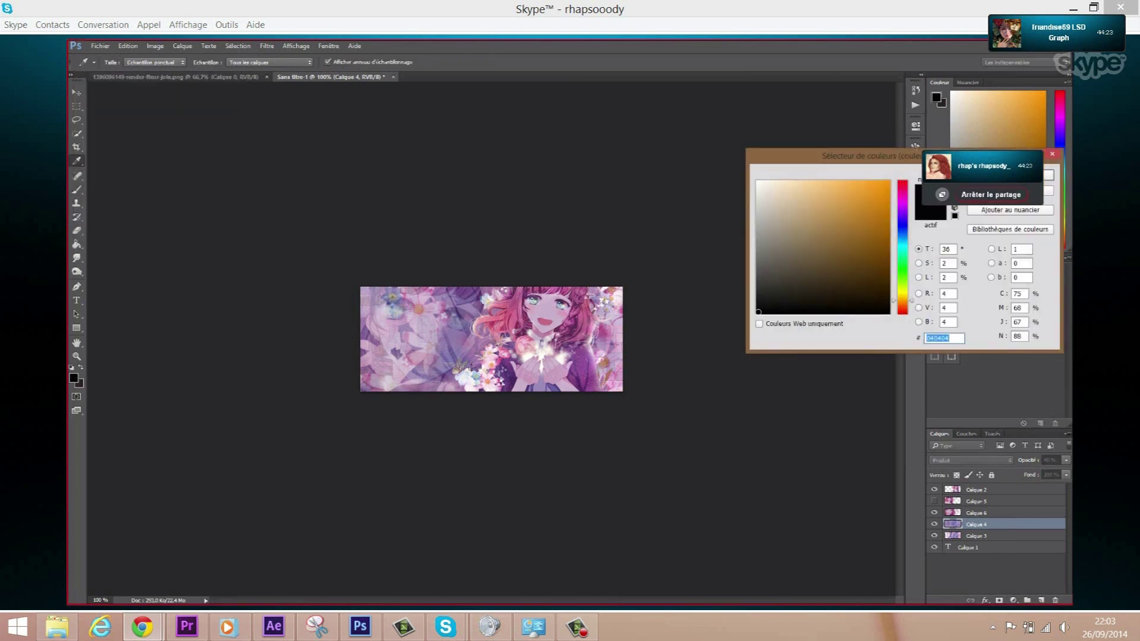
pyautogui.write('65427f')
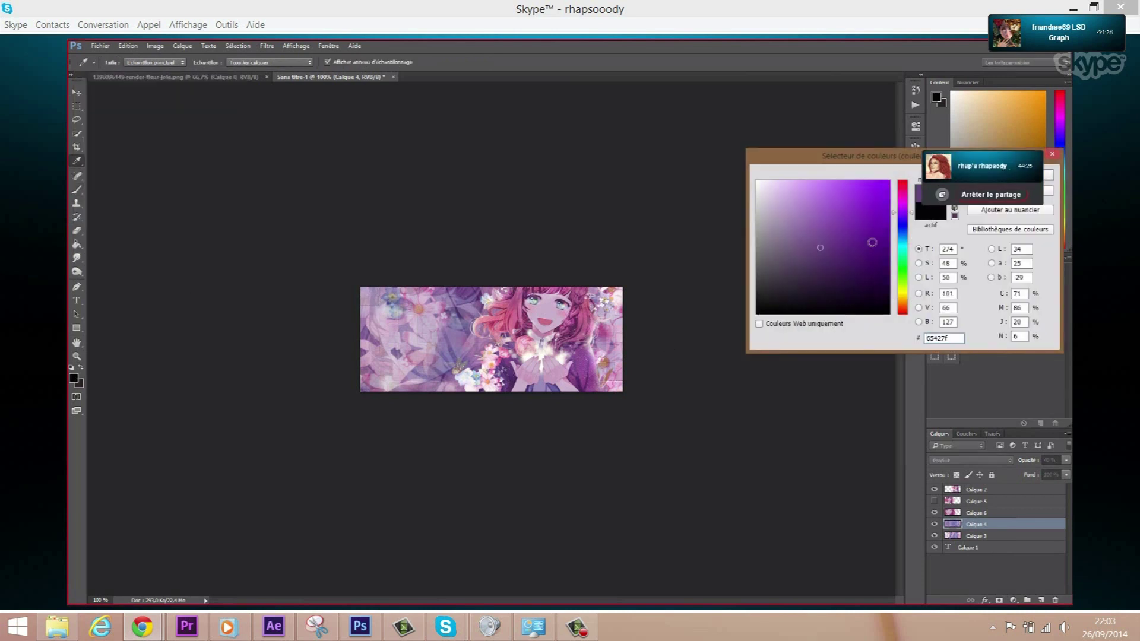
pyautogui.moveTo(850, 163); pyautogui.dragTo(722, 145)
pyautogui.click(862, 158)
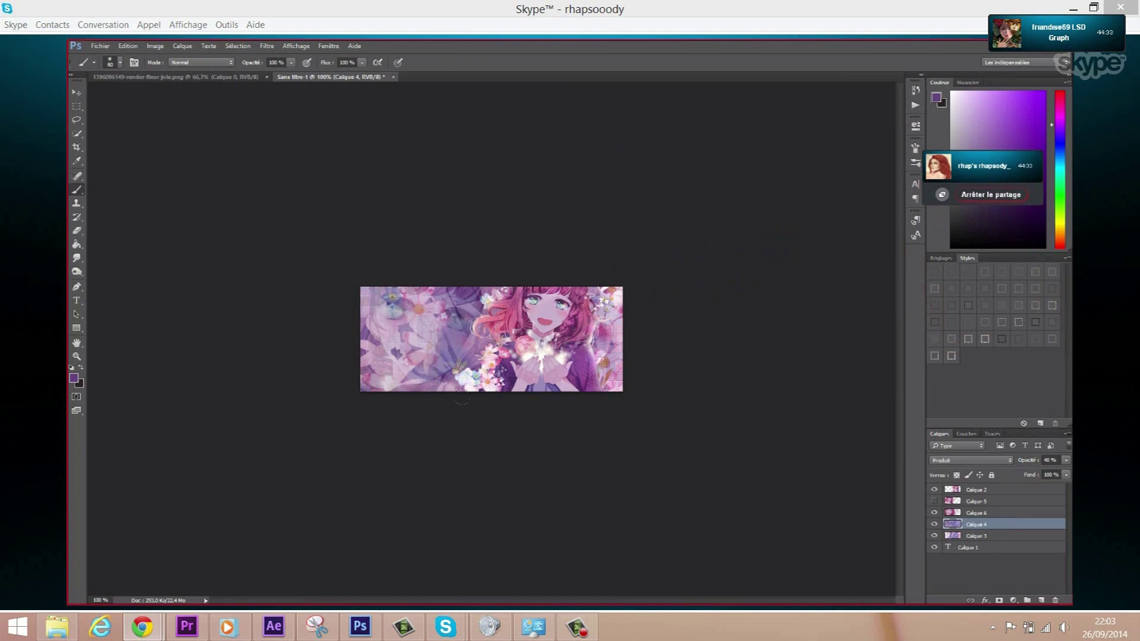
# - Delete the trial Pinceau brush-stroke states from the History panel
pyautogui.click(128, 46)
pyautogui.click(915, 91)
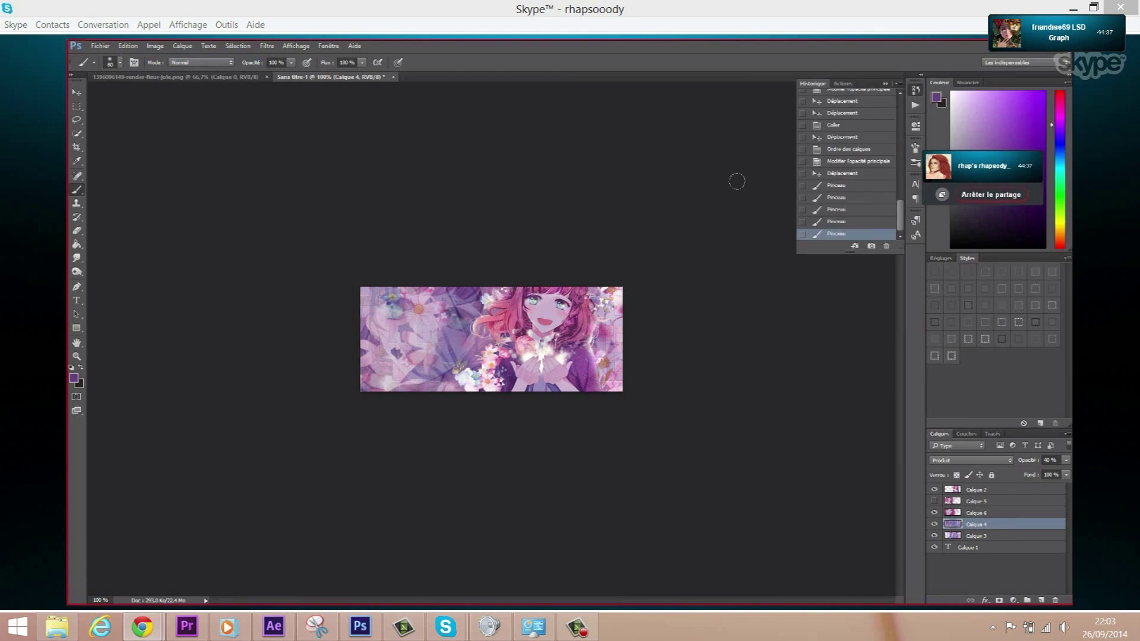
pyautogui.click(838, 186)
pyautogui.click(886, 246)
pyautogui.click(493, 257)
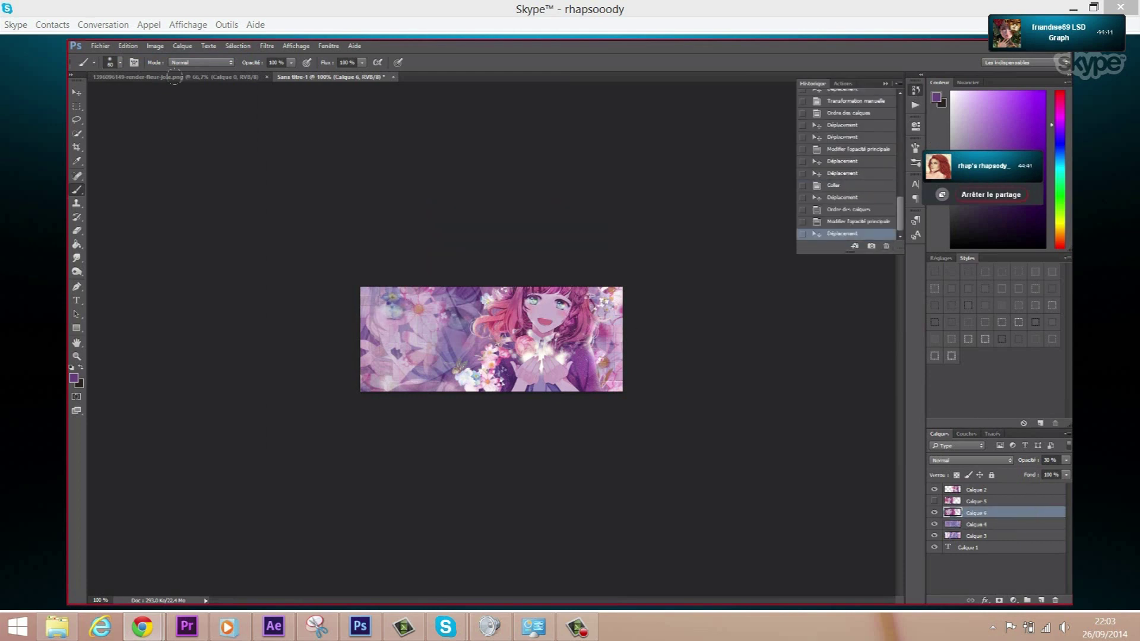
pyautogui.click(183, 46)
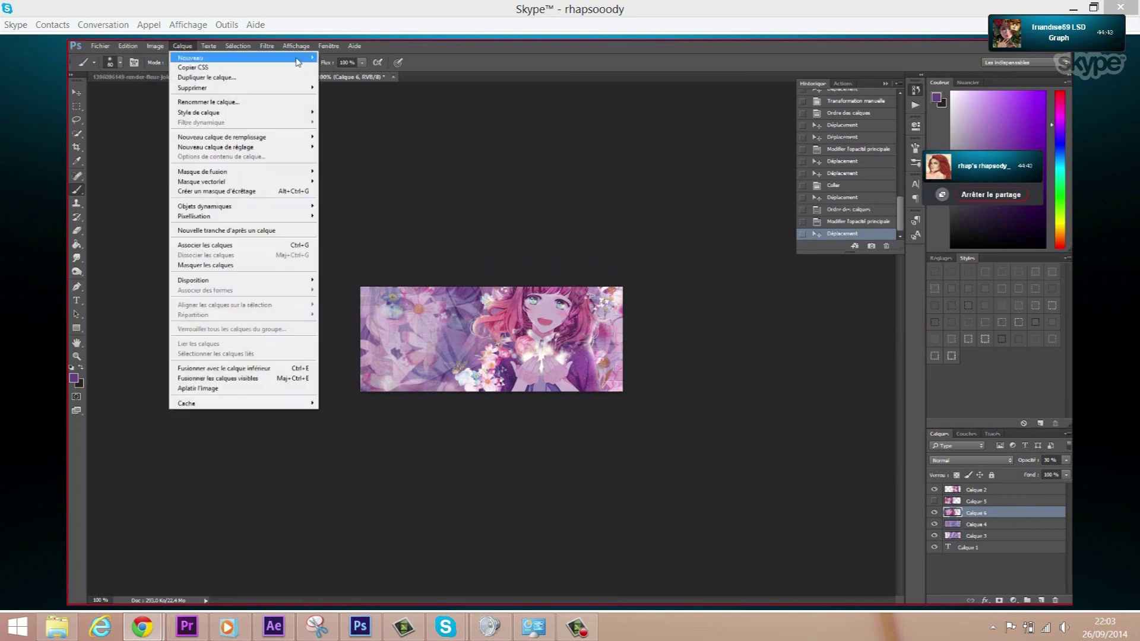
# - Create Calque 7 below Calque 6 and paint soft purple dabs at the top-left
pyautogui.moveTo(241, 58)
pyautogui.click(339, 58)
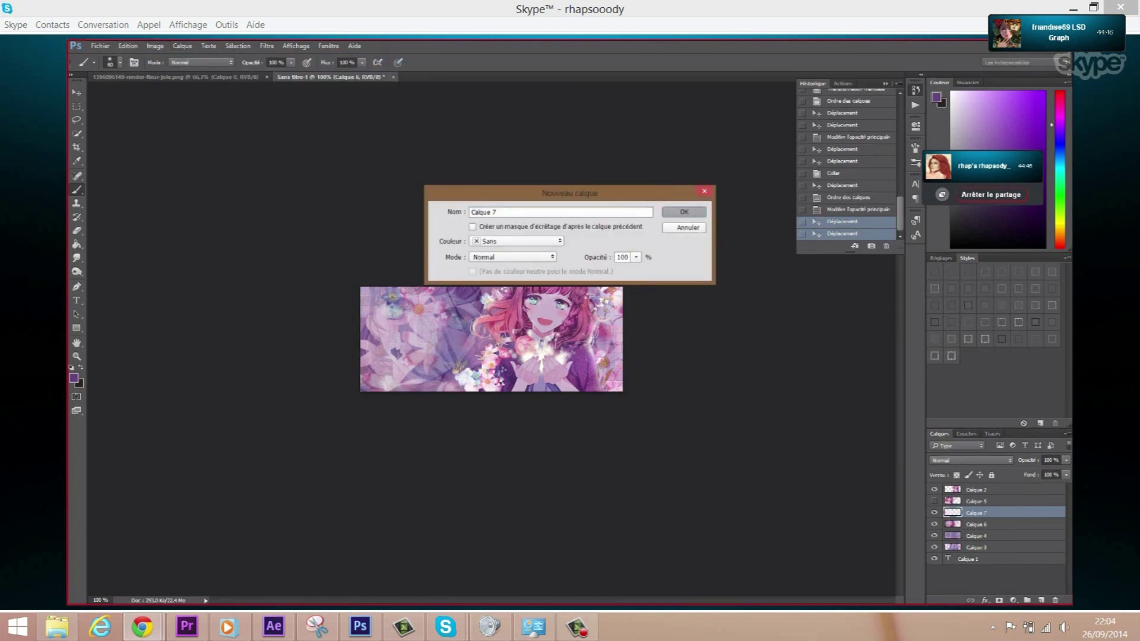
pyautogui.press('Return')
pyautogui.moveTo(998, 513); pyautogui.dragTo(1003, 529)
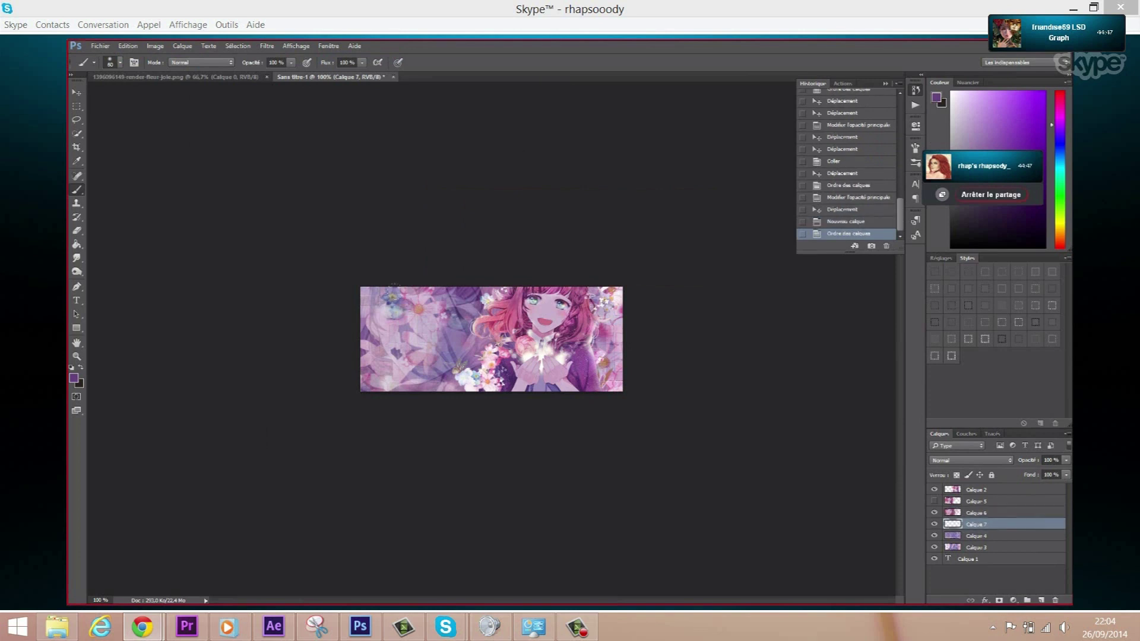
pyautogui.moveTo(374, 300)
pyautogui.mouseDown()
pyautogui.moveTo(392, 314)
pyautogui.moveTo(455, 321)
pyautogui.moveTo(442, 311)
pyautogui.moveTo(392, 324)
pyautogui.moveTo(443, 318)
pyautogui.mouseUp()
# - Set Calque 7's blend mode to Superposition, after trying Incrustation and Lumière crue
pyautogui.rightClick(980, 526)
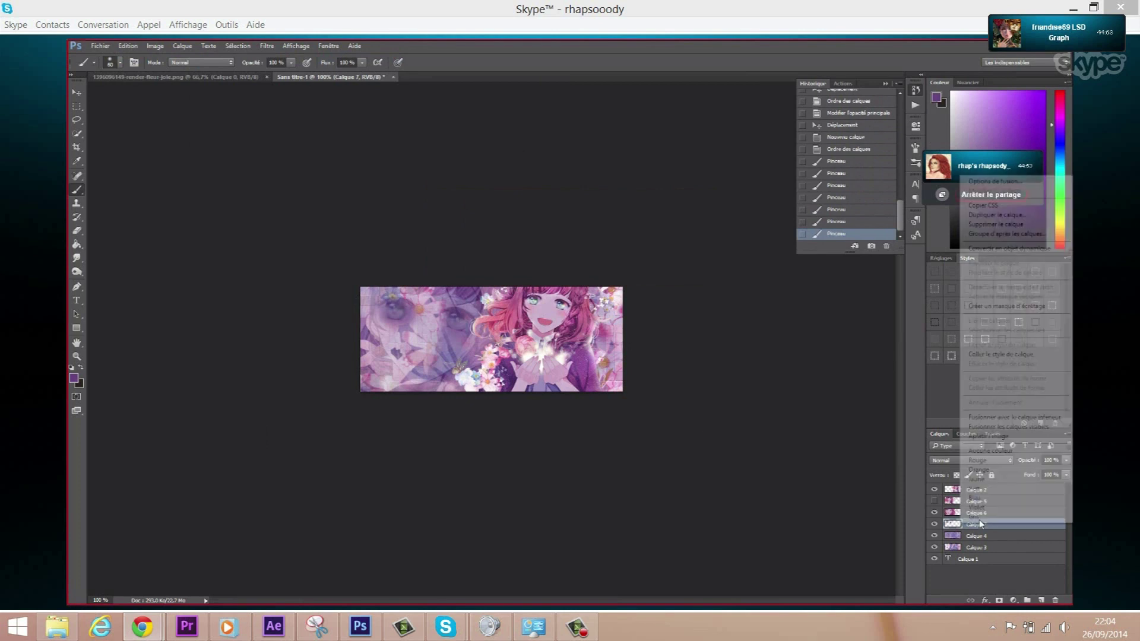
pyautogui.click(1008, 184)
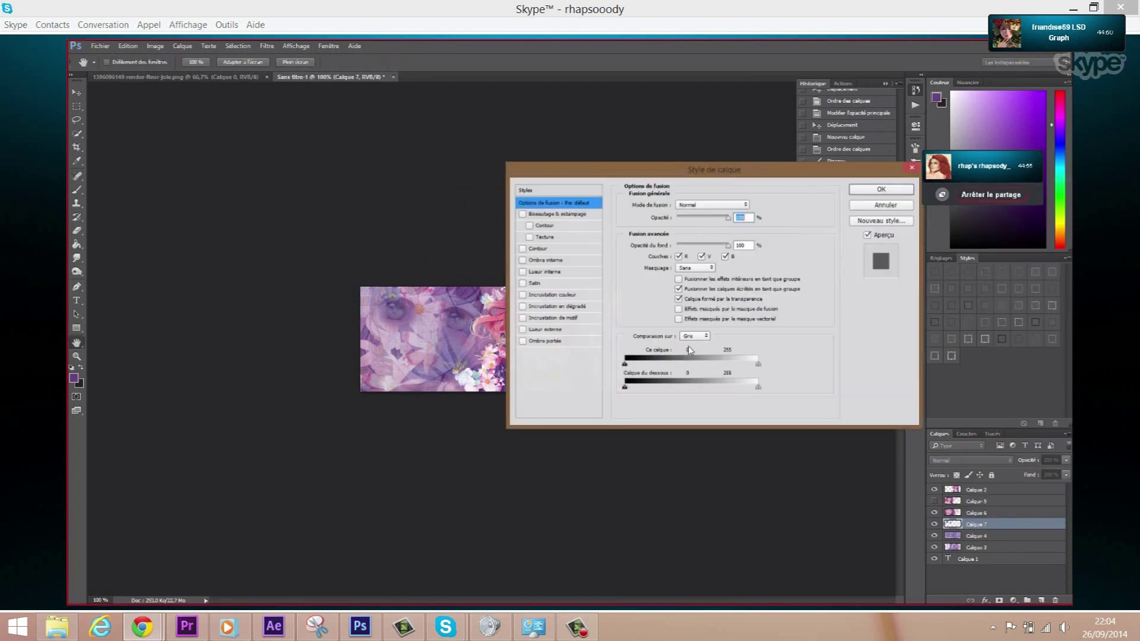
pyautogui.click(713, 205)
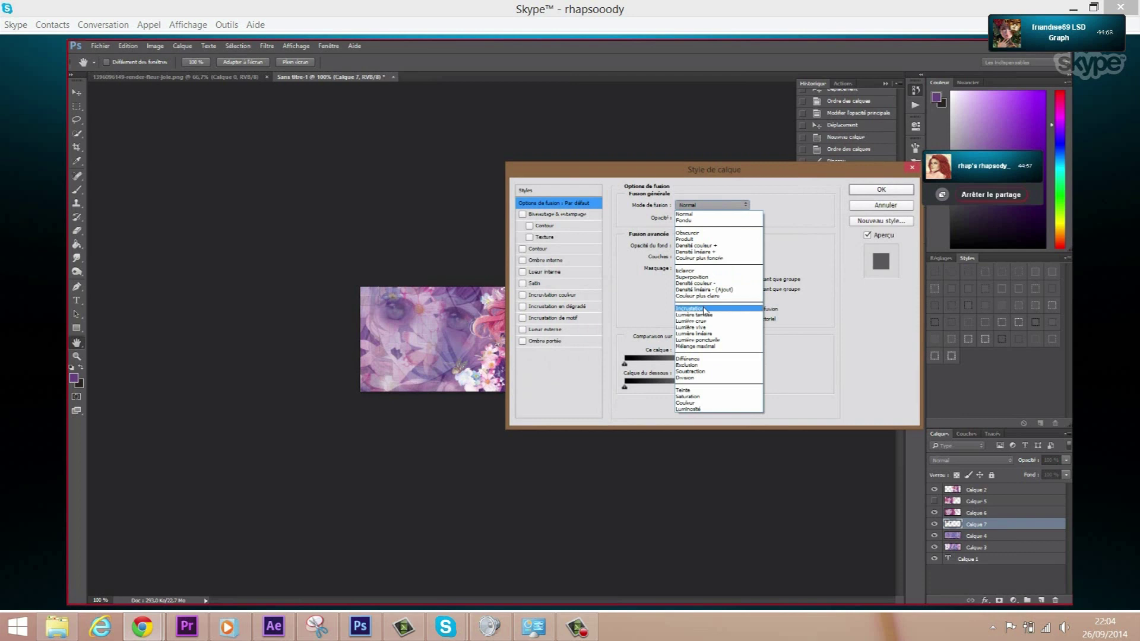
pyautogui.click(705, 309)
pyautogui.click(728, 206)
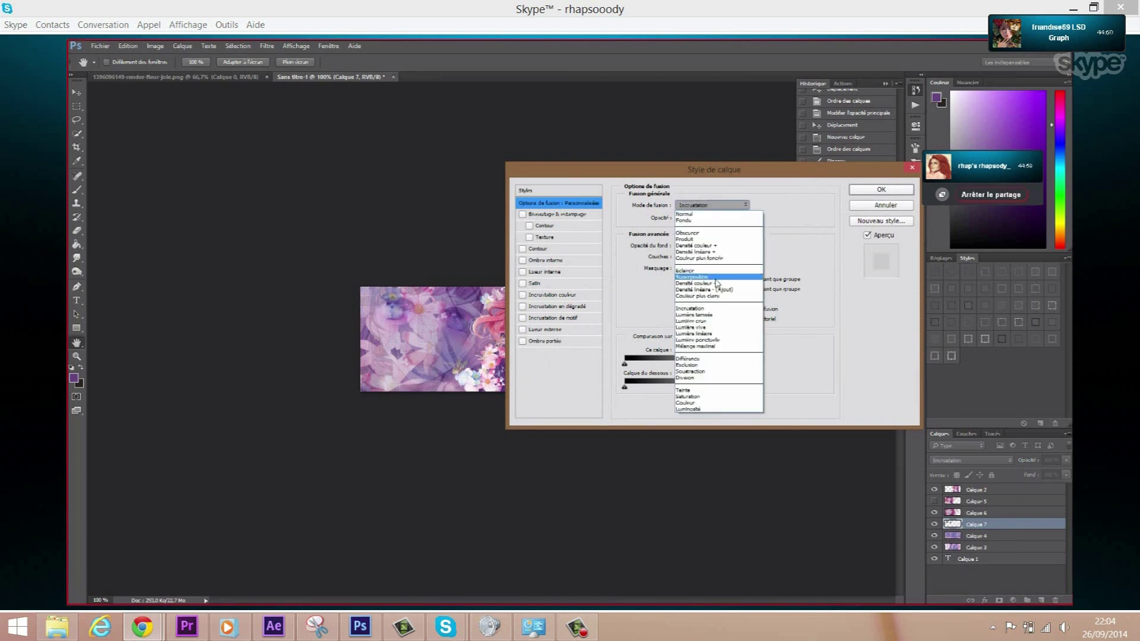
pyautogui.click(713, 320)
pyautogui.click(723, 202)
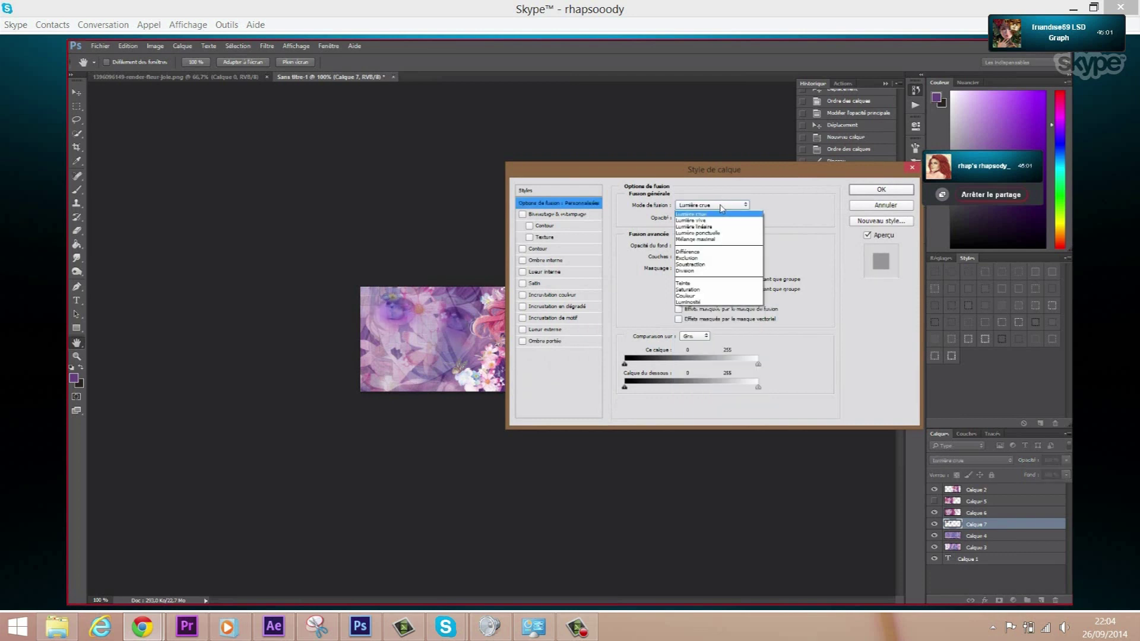
pyautogui.click(701, 277)
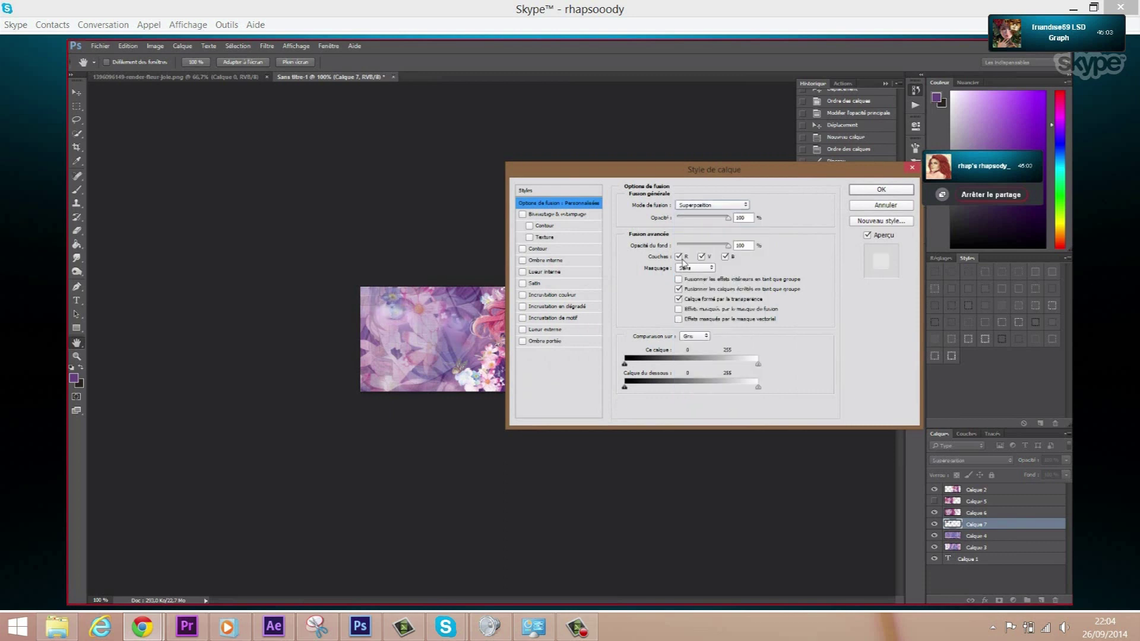
pyautogui.click(881, 190)
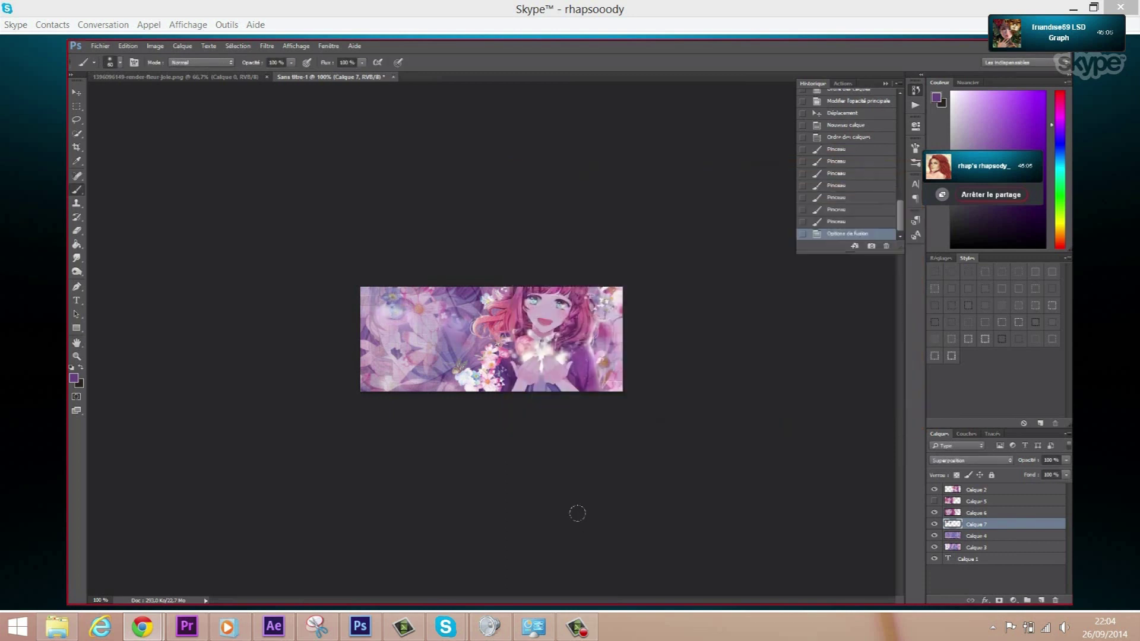
pyautogui.click(75, 95)
# - Nudge the hand glow, shift Calque 2 upward, and move Calque 6 and 7 together
pyautogui.moveTo(517, 363); pyautogui.dragTo(533, 392)
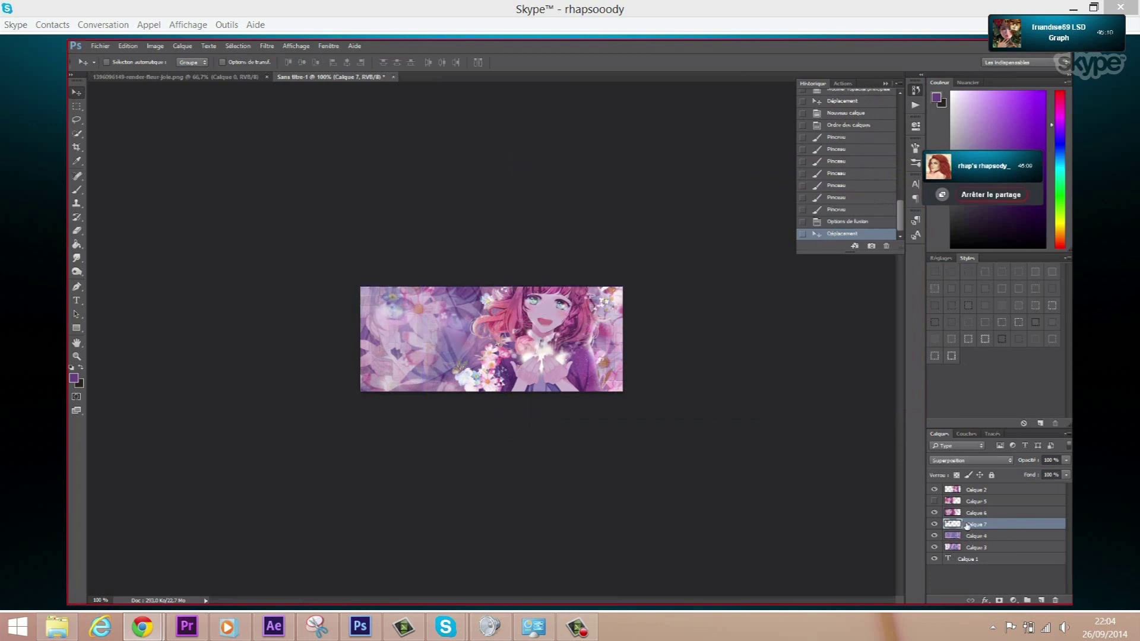
pyautogui.click(970, 490)
pyautogui.moveTo(593, 356)
pyautogui.mouseDown()
pyautogui.moveTo(574, 360)
pyautogui.moveTo(547, 329)
pyautogui.moveTo(549, 390)
pyautogui.mouseUp()
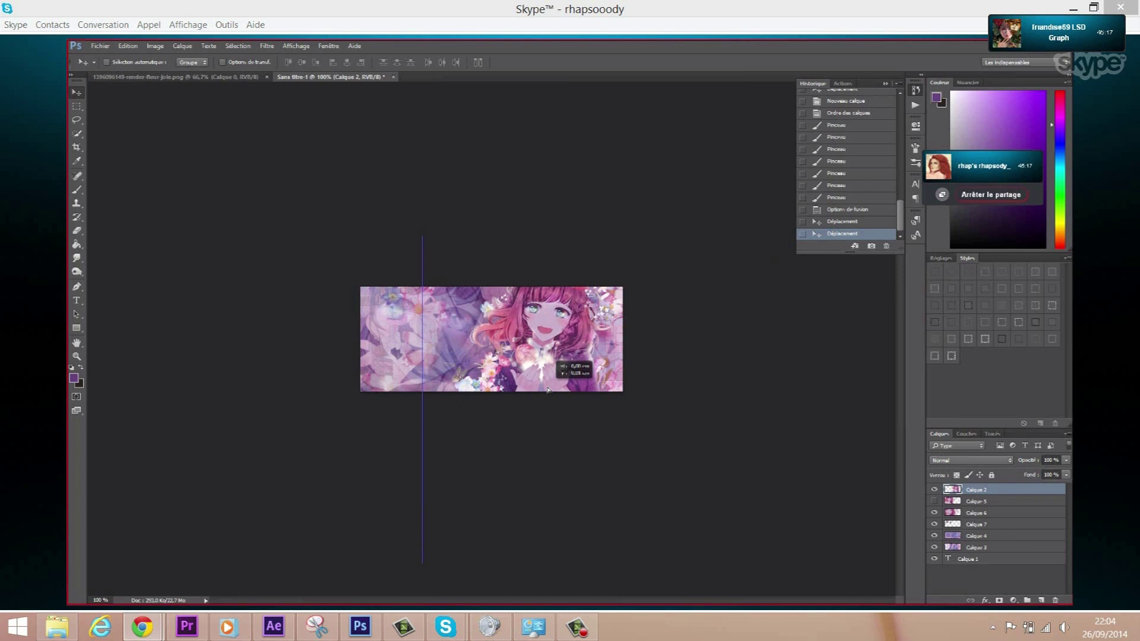
pyautogui.moveTo(548, 390); pyautogui.dragTo(546, 363)
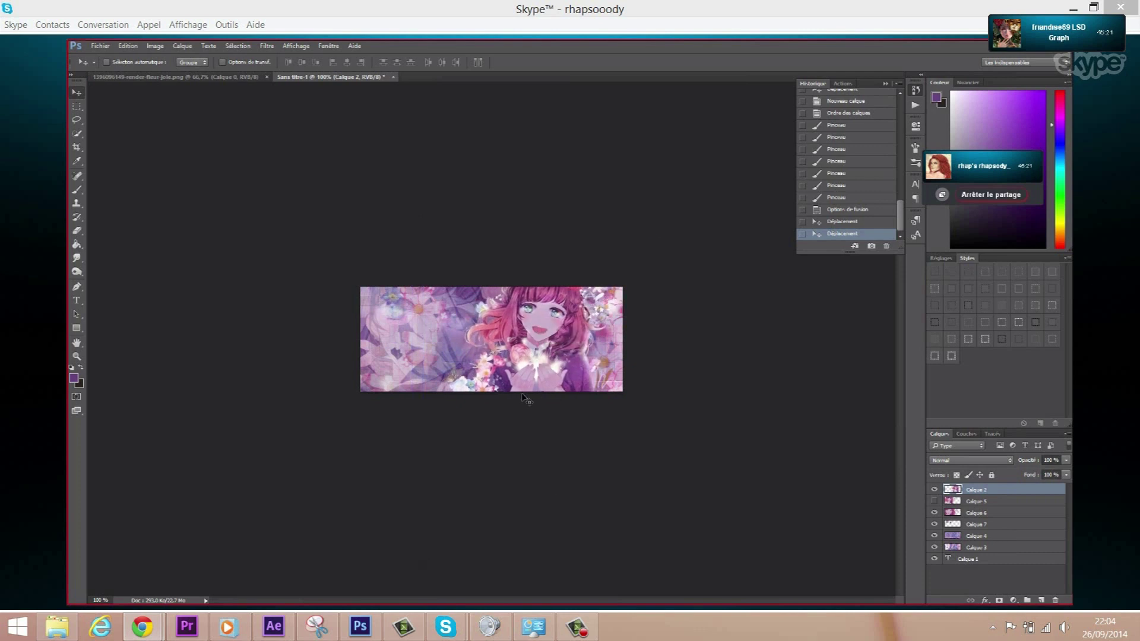
pyautogui.click(974, 513)
pyautogui.moveTo(412, 350)
pyautogui.mouseDown()
pyautogui.moveTo(401, 337)
pyautogui.moveTo(405, 360)
pyautogui.mouseUp()
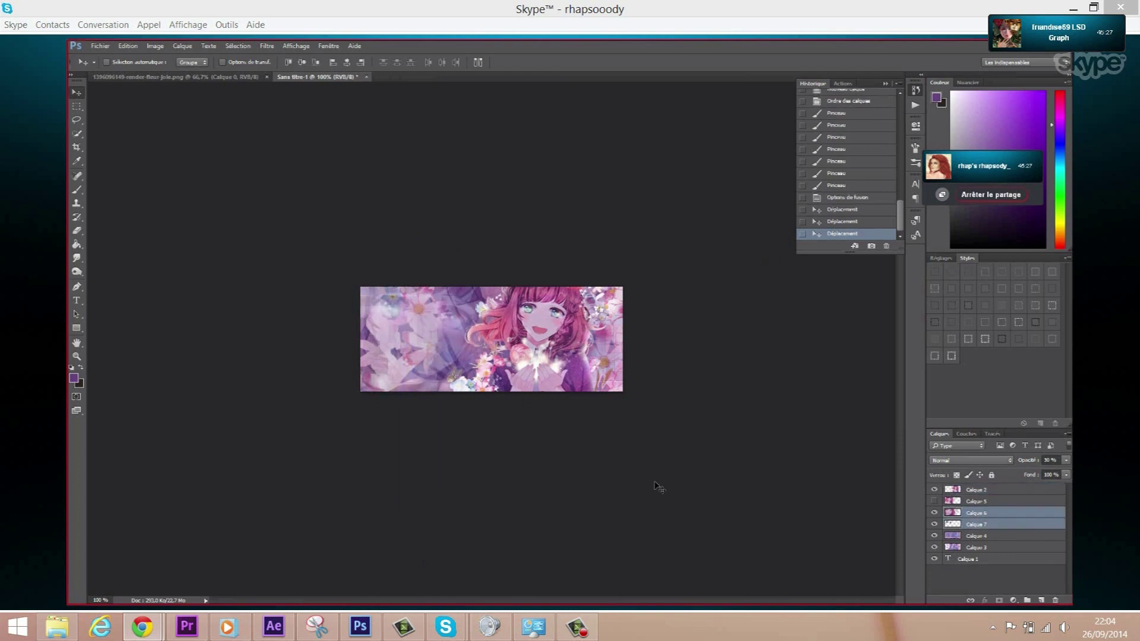
pyautogui.click(976, 536)
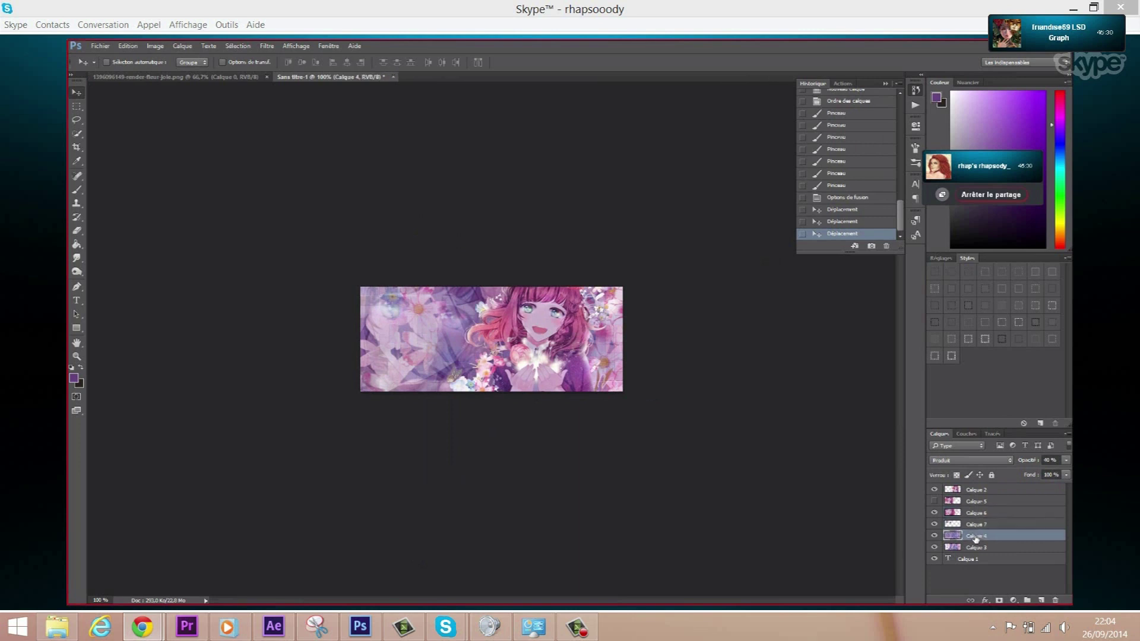
pyautogui.click(971, 515)
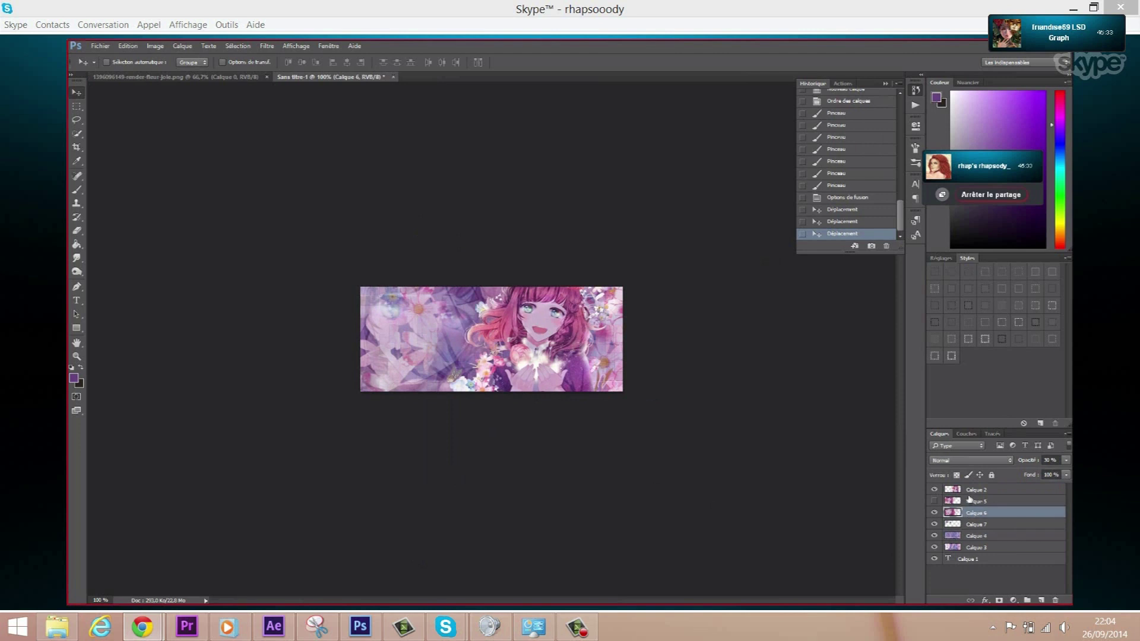
pyautogui.click(970, 491)
pyautogui.click(183, 46)
# - Duplicate Calque 2, hide the copy, and turn Calque 2 white with Luminosité +100
pyautogui.click(187, 77)
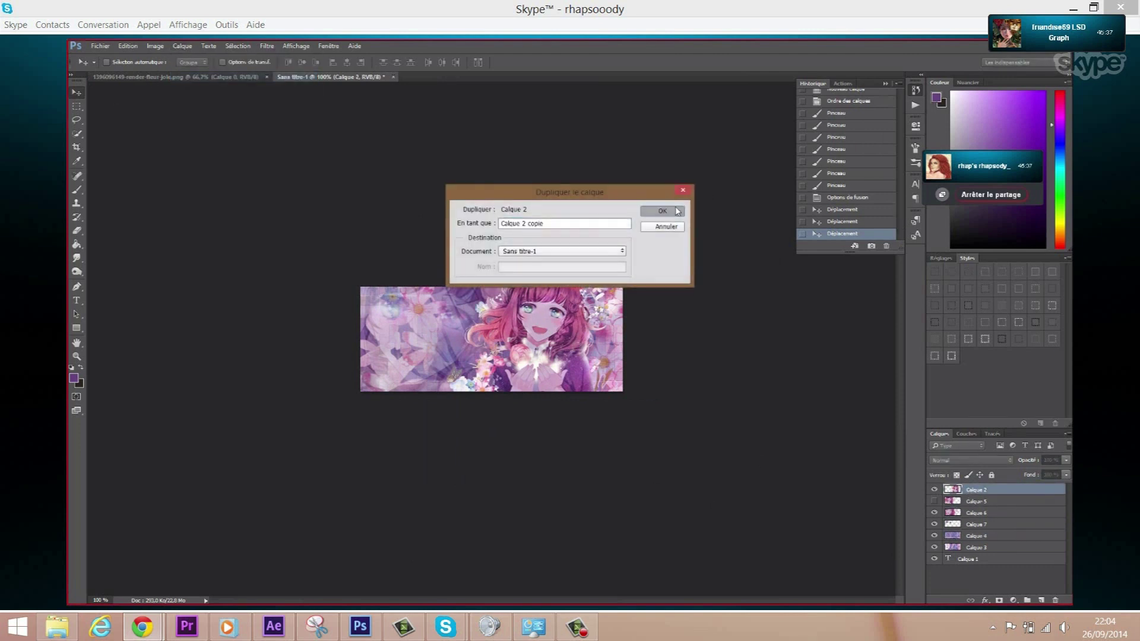
pyautogui.press('Return')
pyautogui.click(935, 491)
pyautogui.click(977, 501)
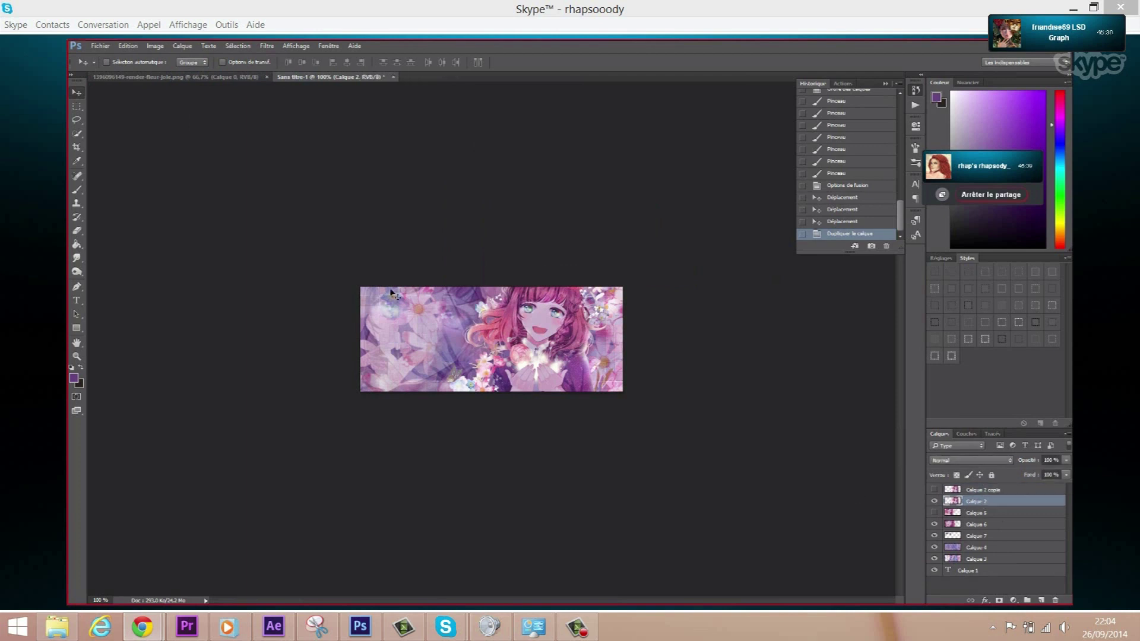
pyautogui.click(155, 45)
pyautogui.moveTo(166, 73)
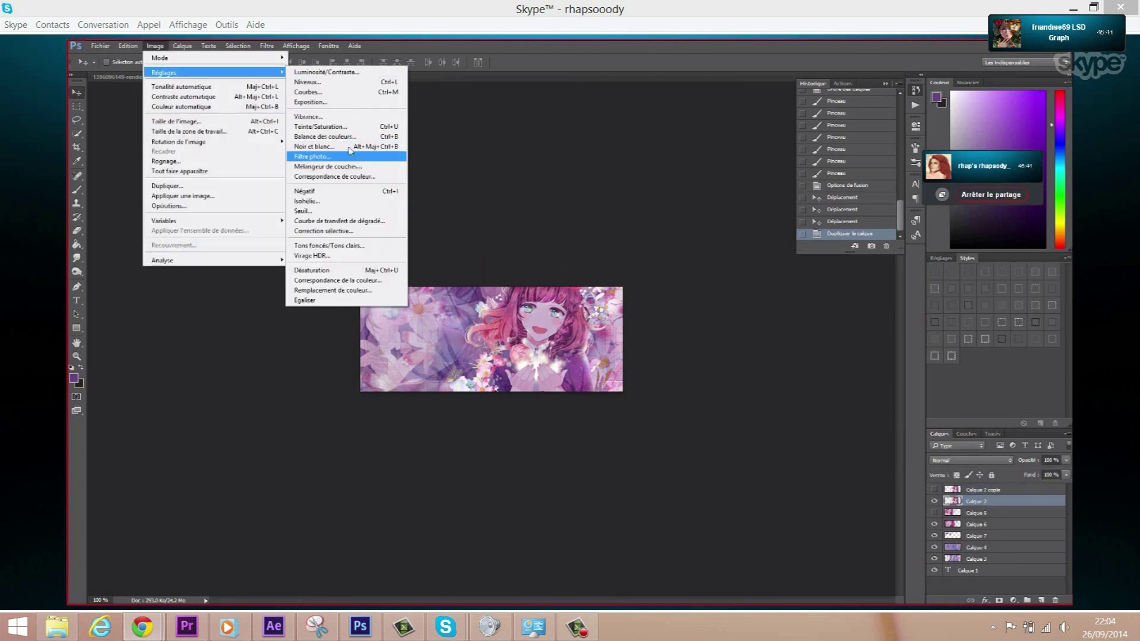
pyautogui.click(321, 126)
pyautogui.moveTo(914, 445); pyautogui.dragTo(968, 446)
pyautogui.click(1035, 337)
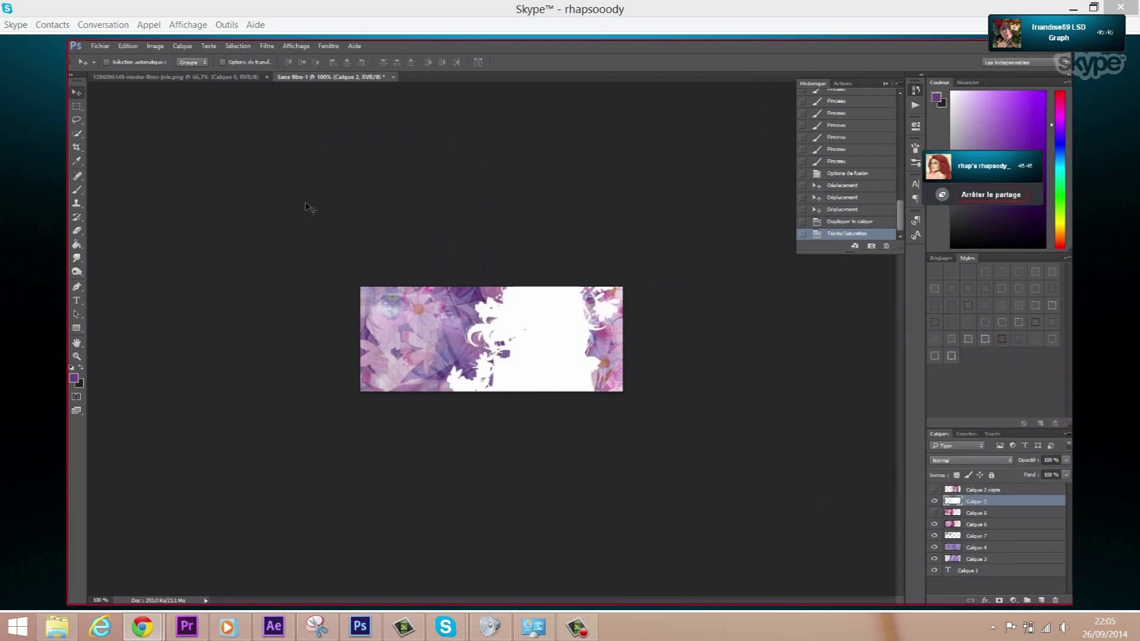
# - Offset the white silhouette, then duplicate it as Calque 2 copie 2 and offset again
pyautogui.click(934, 490)
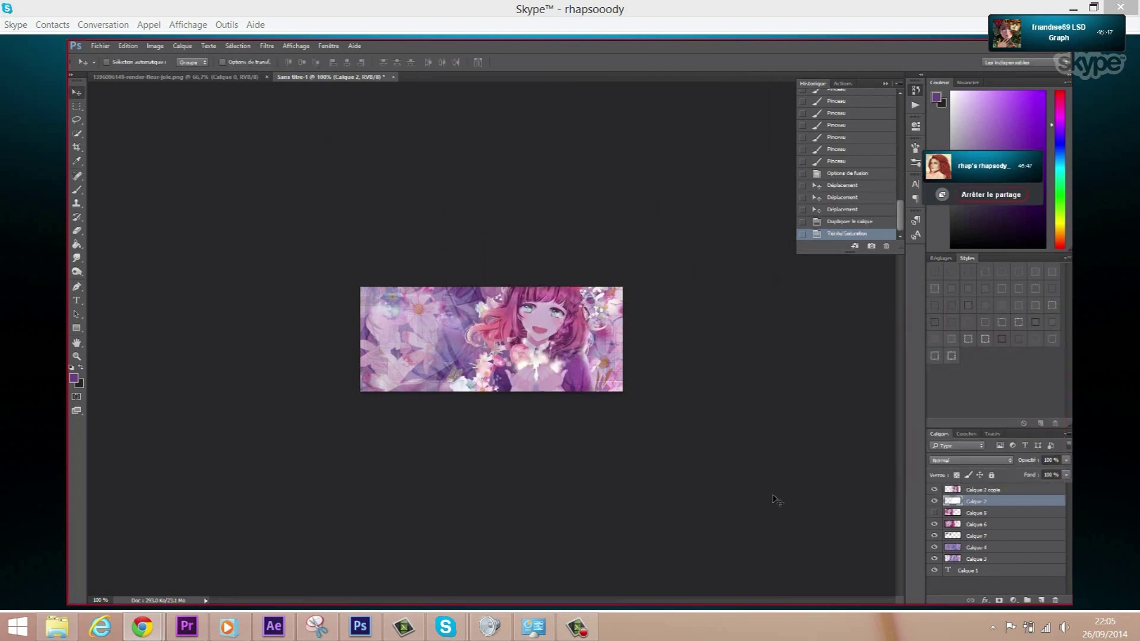
pyautogui.hotkey('ctrl', 'f')
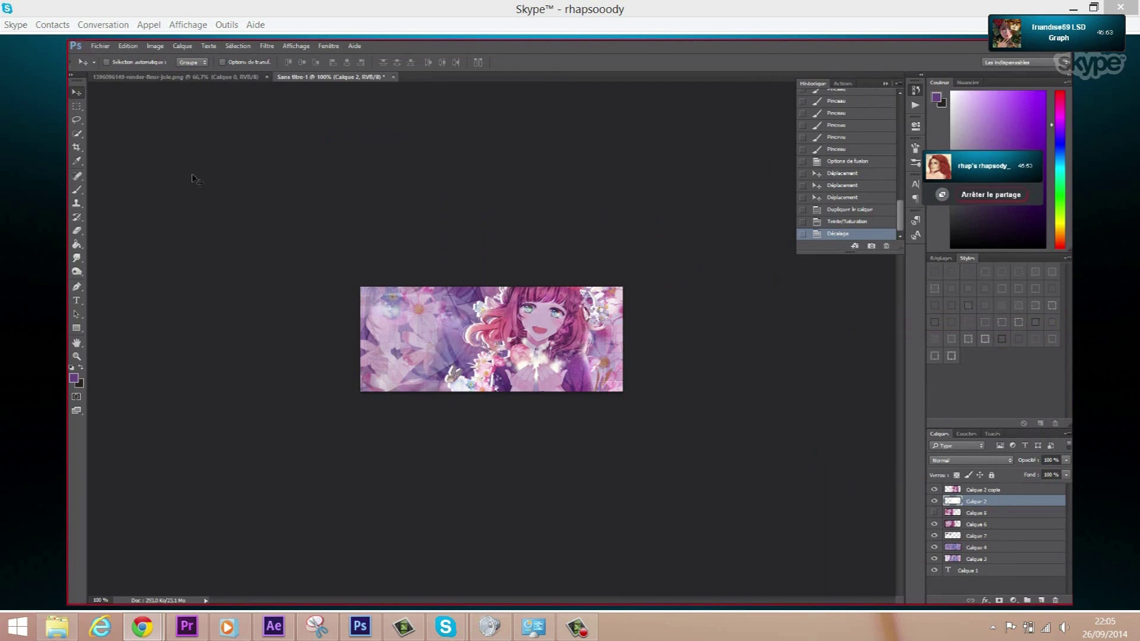
pyautogui.click(187, 48)
pyautogui.click(220, 82)
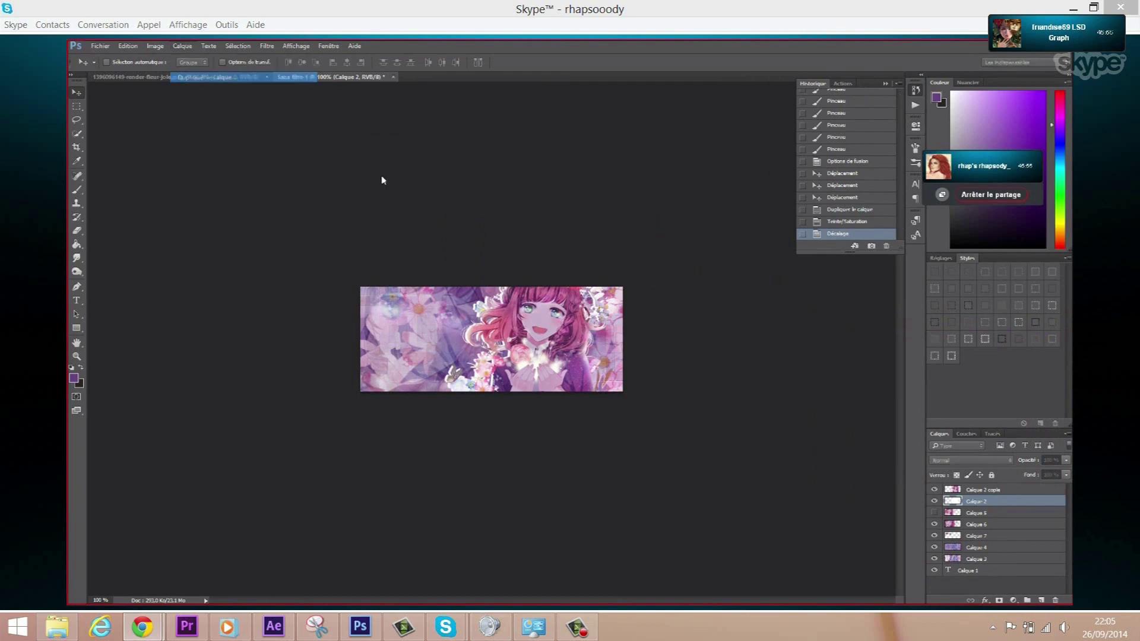
pyautogui.click(663, 211)
pyautogui.hotkey('ctrl', 'f')
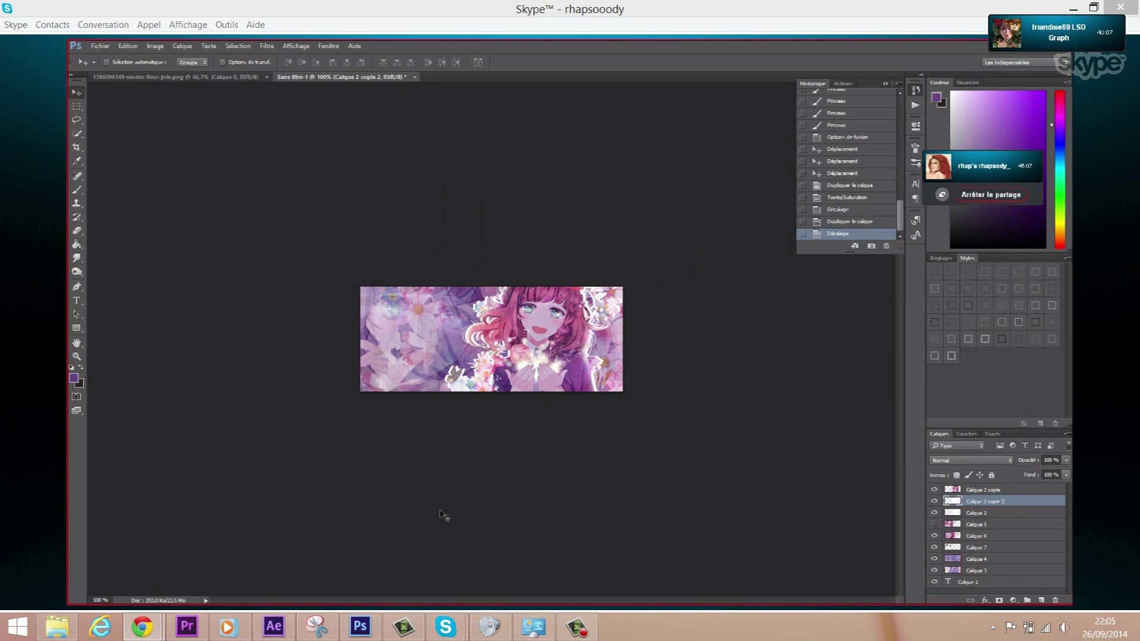
# - Merge Calque 2 copie 2 down into Calque 2 with Ctrl+E
pyautogui.click(976, 492)
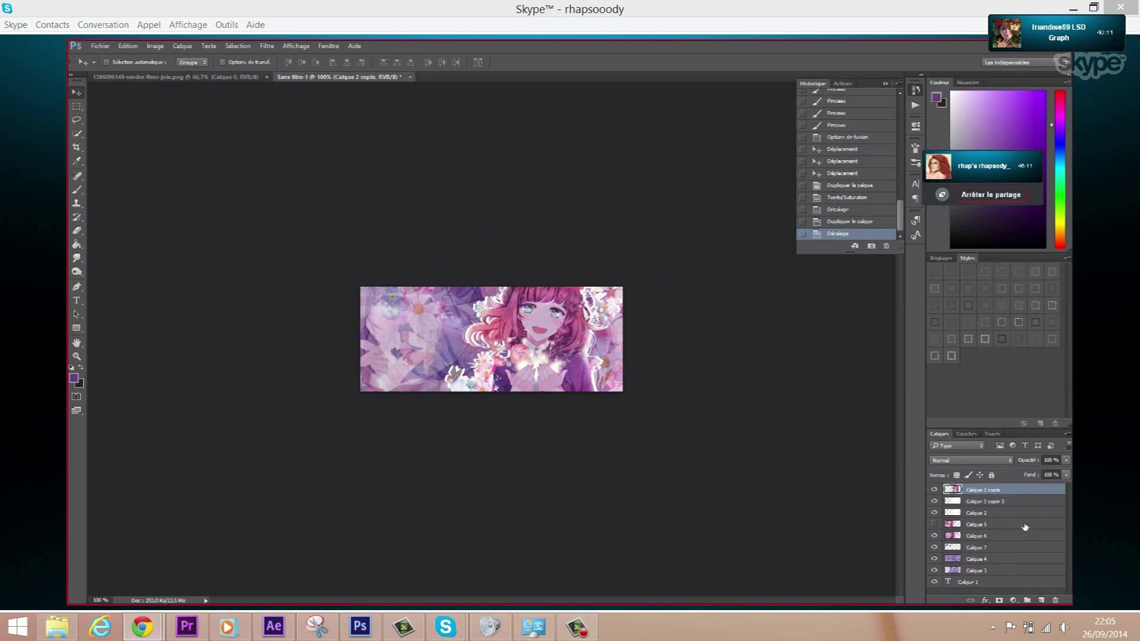
pyautogui.click(981, 517)
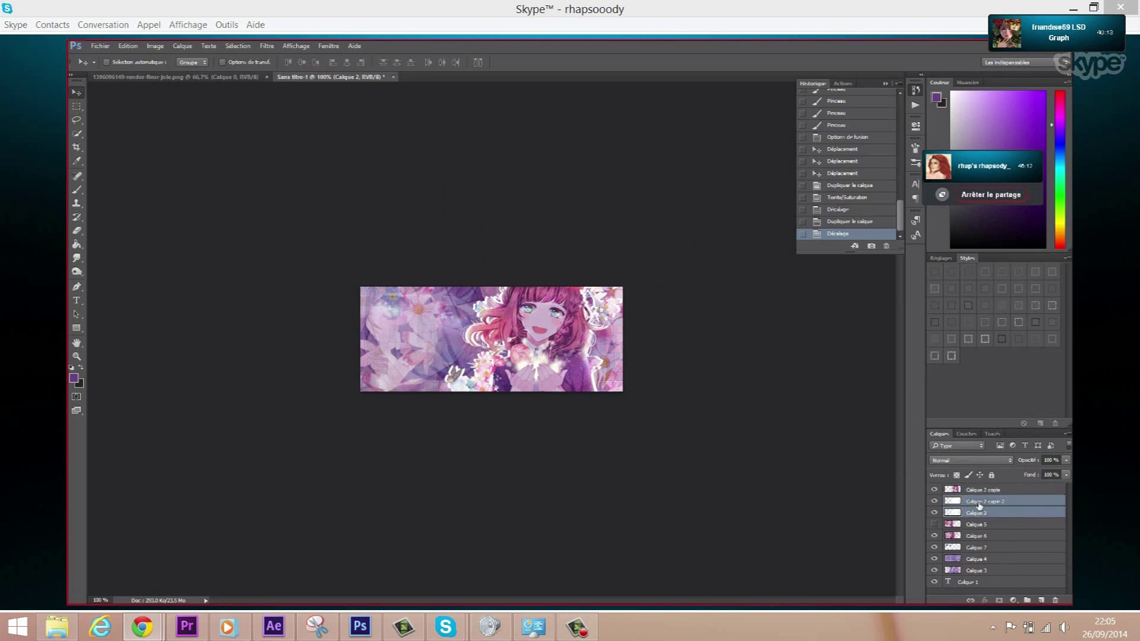
pyautogui.rightClick(980, 505)
pyautogui.click(737, 499)
pyautogui.click(971, 507)
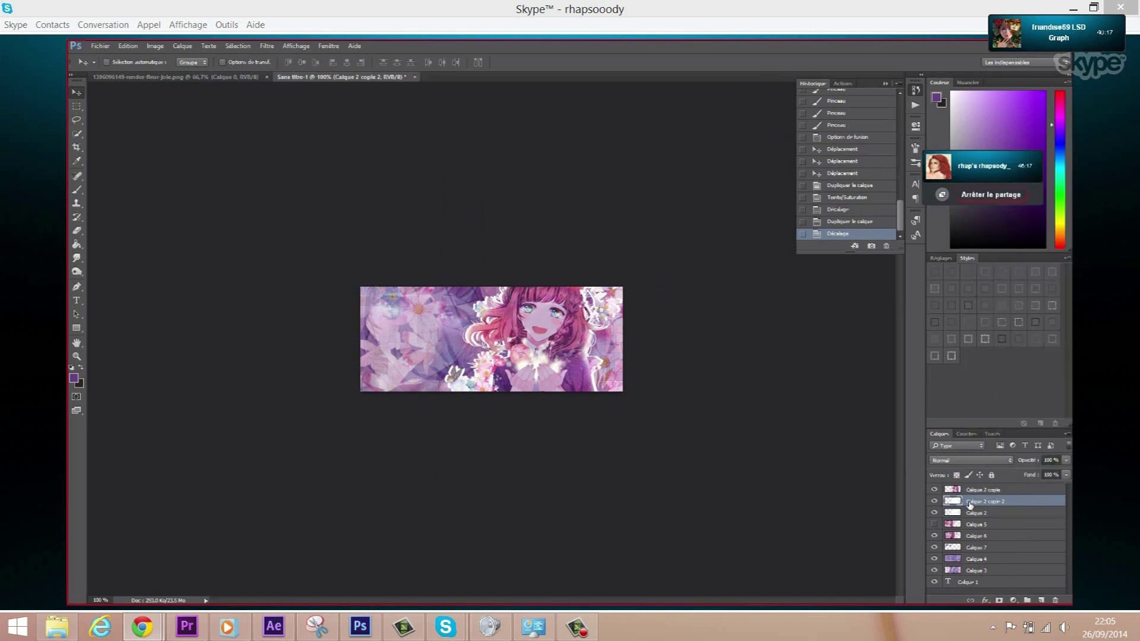
pyautogui.hotkey('ctrl', 'e')
pyautogui.rightClick(971, 505)
# - Add an Incrustation couleur effect in purple #734b9a to Calque 2
pyautogui.click(998, 161)
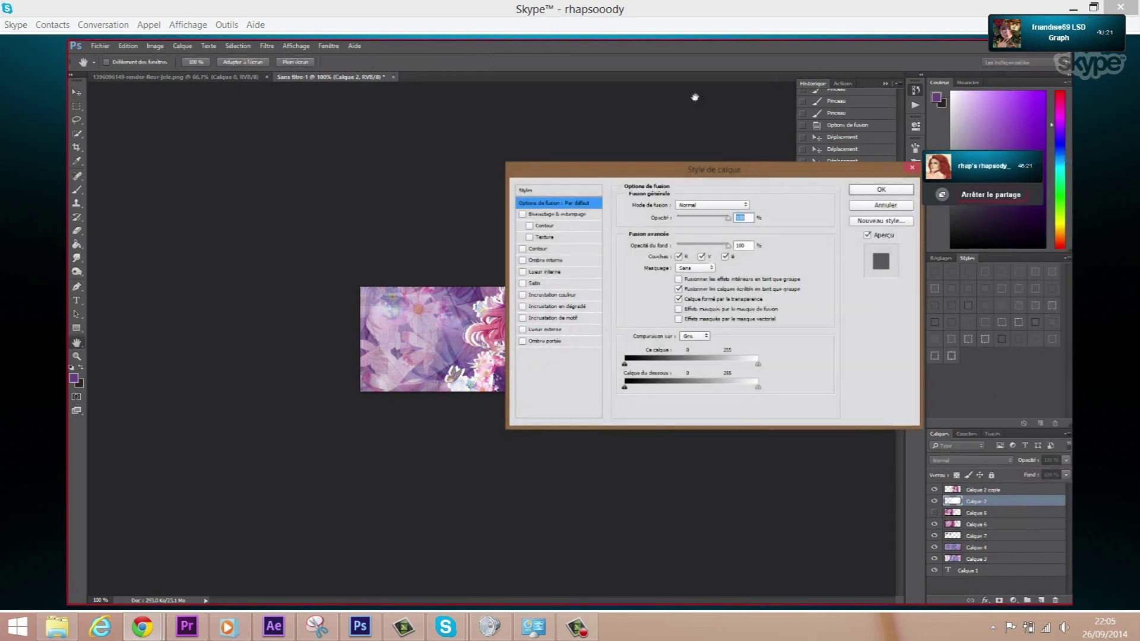
pyautogui.moveTo(686, 170); pyautogui.dragTo(820, 228)
pyautogui.click(656, 354)
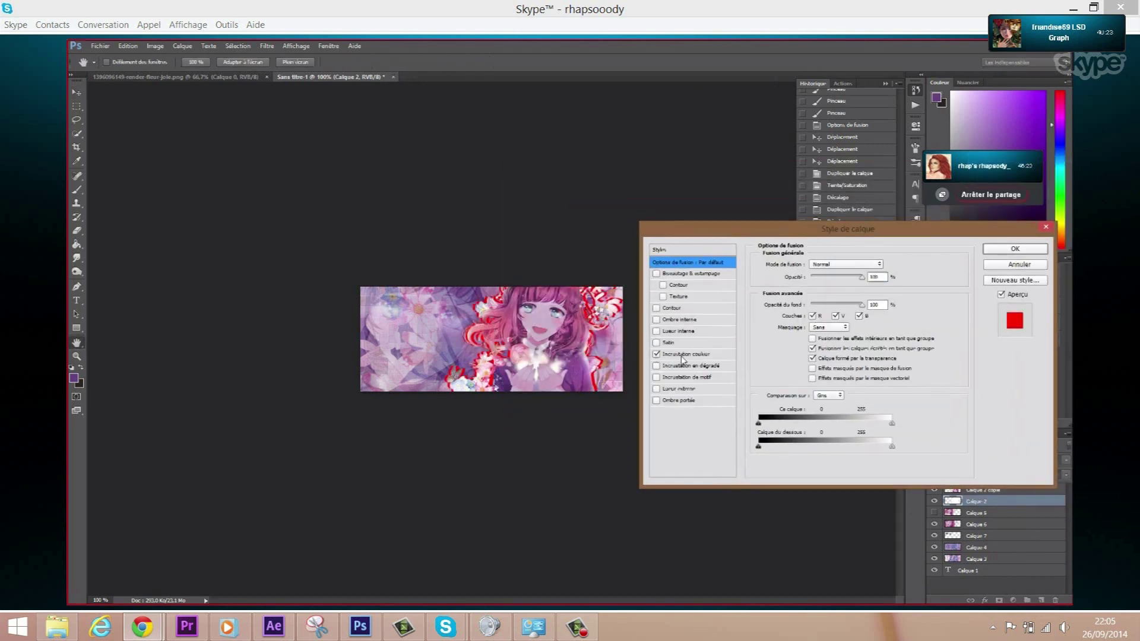
pyautogui.click(683, 358)
pyautogui.click(894, 265)
pyautogui.click(503, 389)
pyautogui.moveTo(701, 215)
pyautogui.mouseDown()
pyautogui.moveTo(690, 206)
pyautogui.moveTo(686, 225)
pyautogui.mouseUp()
pyautogui.click(695, 216)
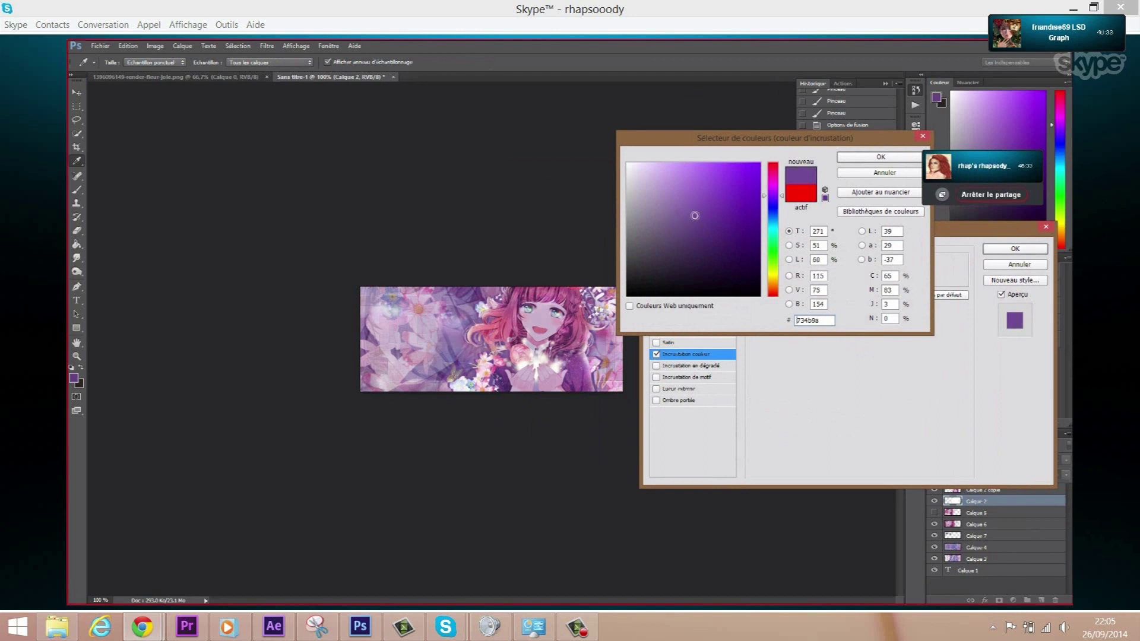
pyautogui.click(856, 158)
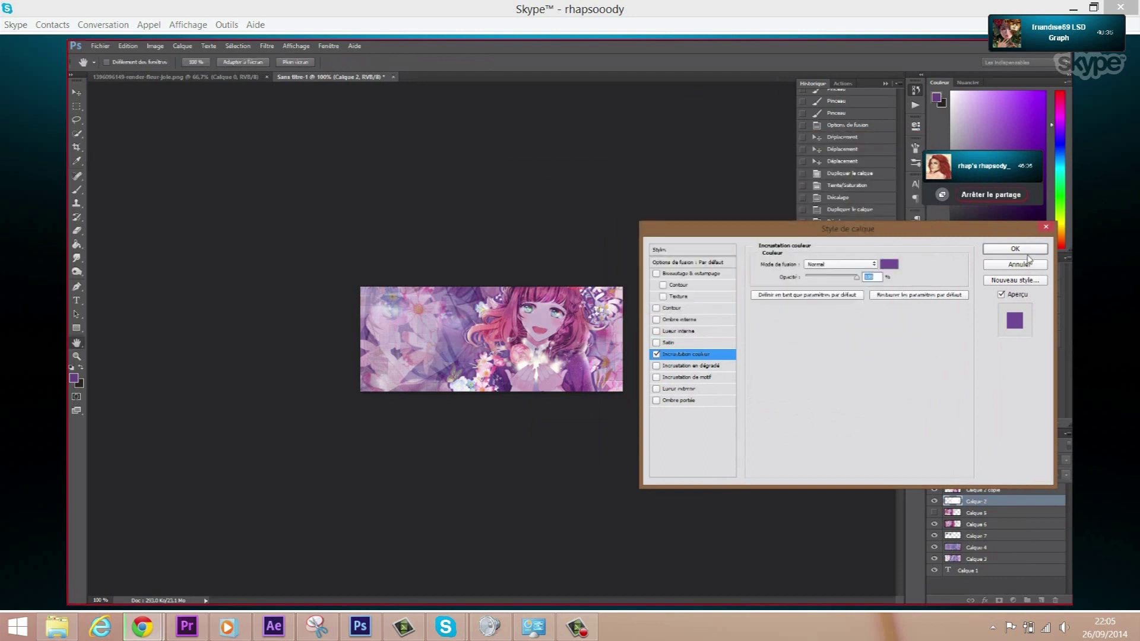
pyautogui.click(1015, 248)
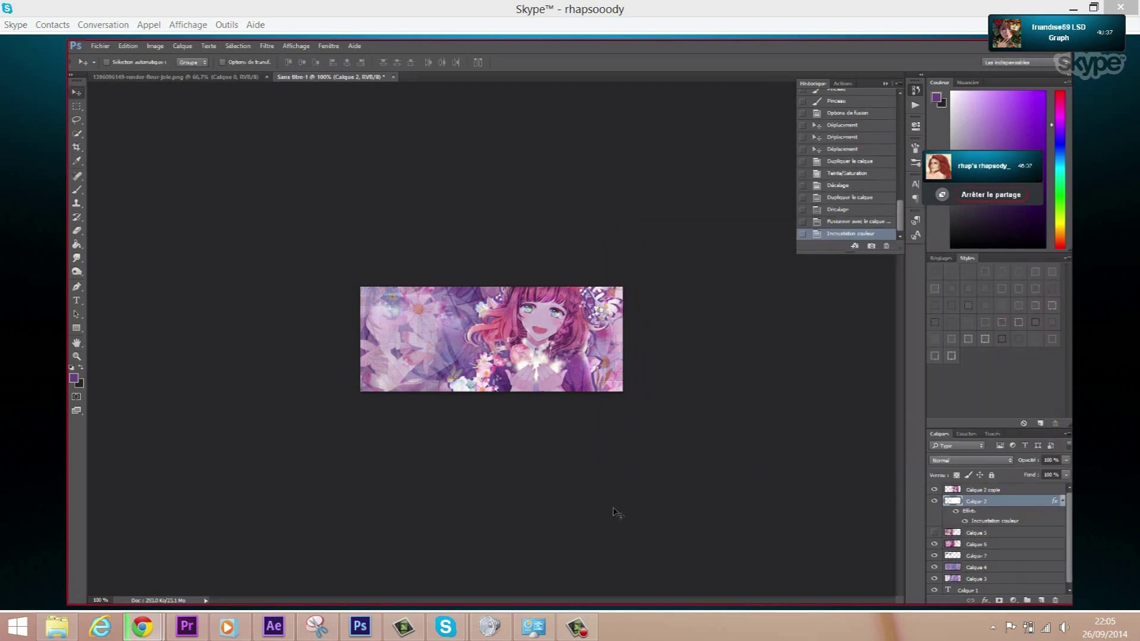
pyautogui.click(267, 46)
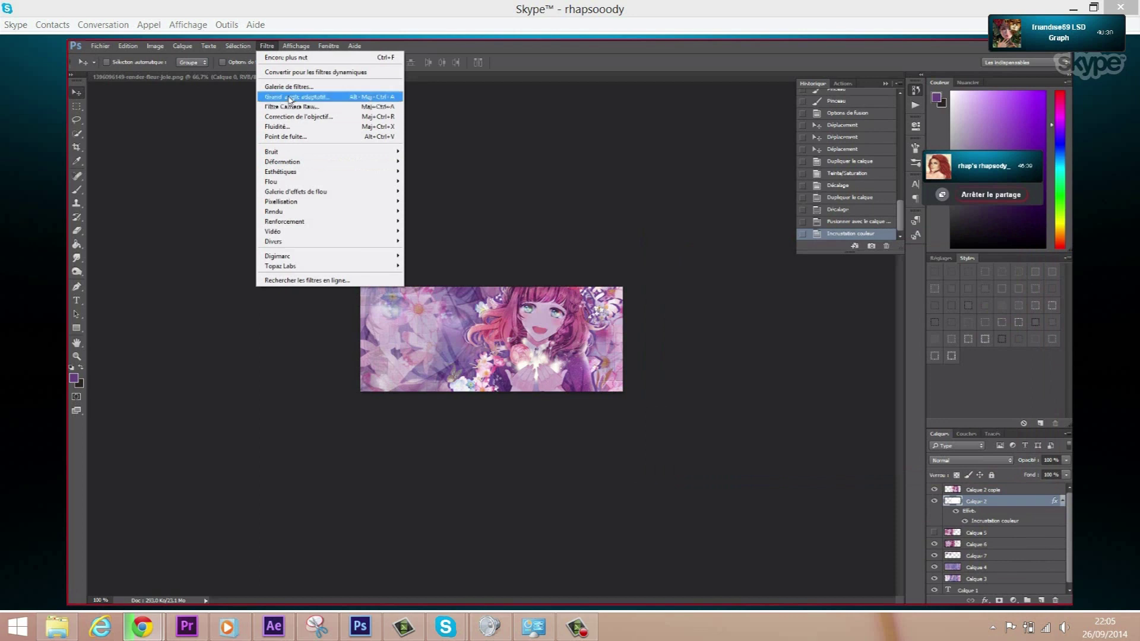
# - Apply a Flou gaussien of 1,6 pixels to Calque 2's purple outline
pyautogui.moveTo(272, 181)
pyautogui.click(439, 231)
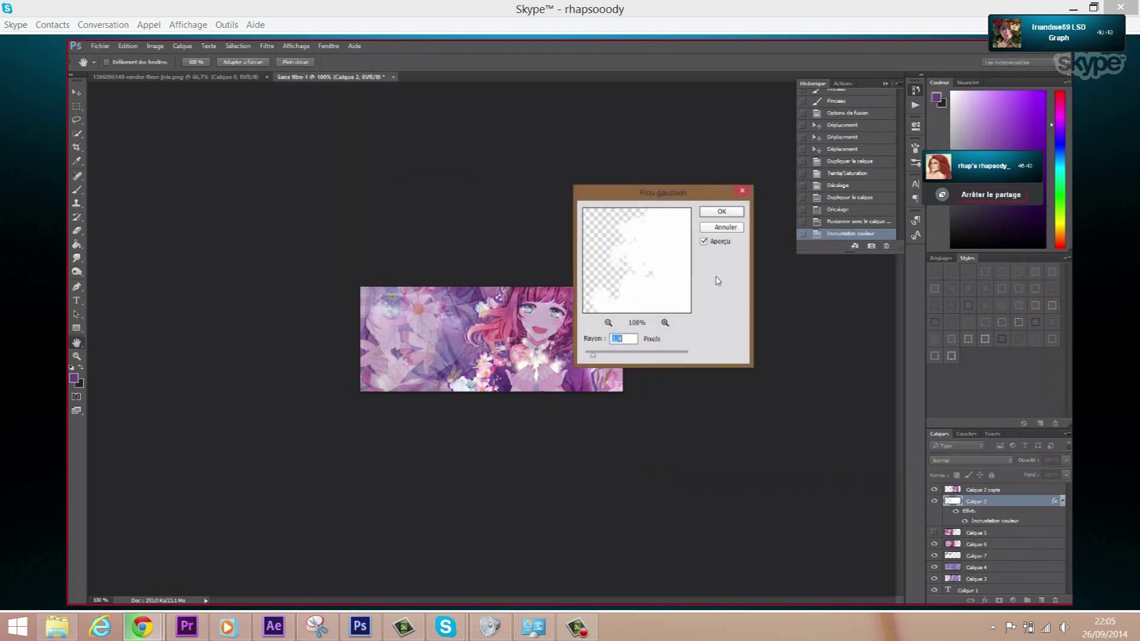
pyautogui.moveTo(707, 193); pyautogui.dragTo(807, 346)
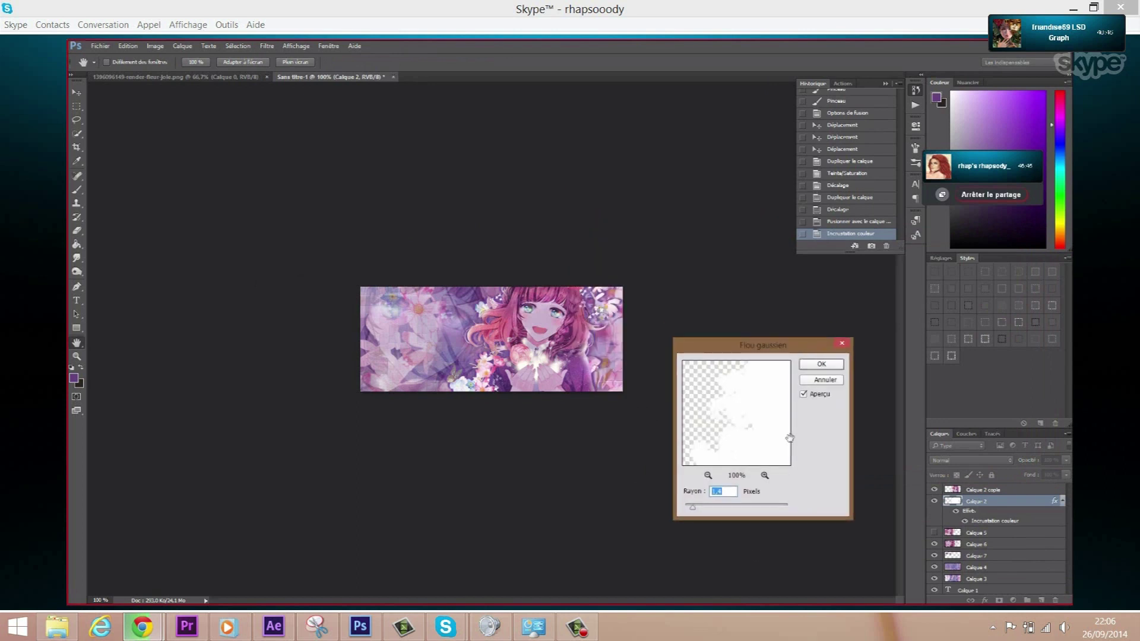
pyautogui.moveTo(694, 510); pyautogui.dragTo(696, 511)
pyautogui.click(822, 364)
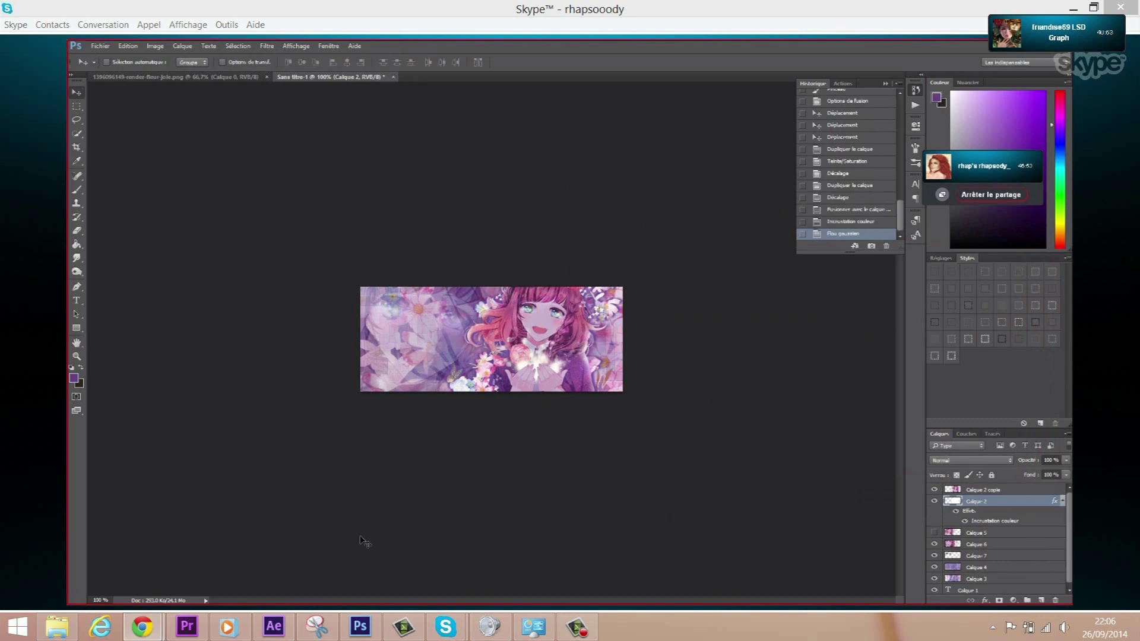
# - Type the title AYRIA in Trajan Pro above the Calque 2 copie layer
pyautogui.click(997, 491)
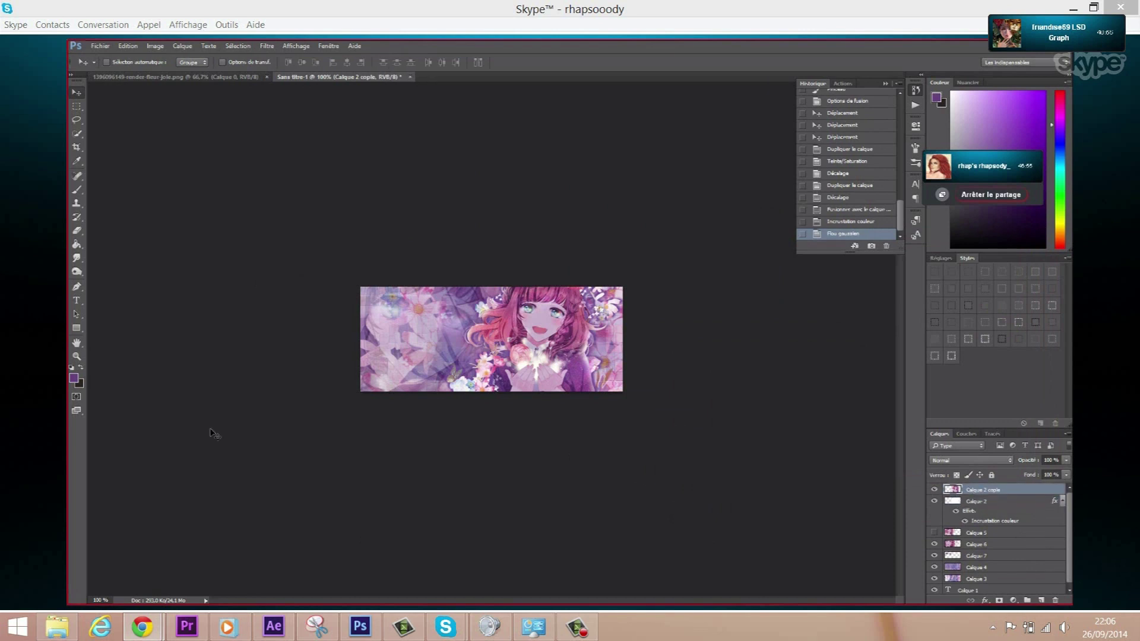
pyautogui.click(80, 302)
pyautogui.click(379, 371)
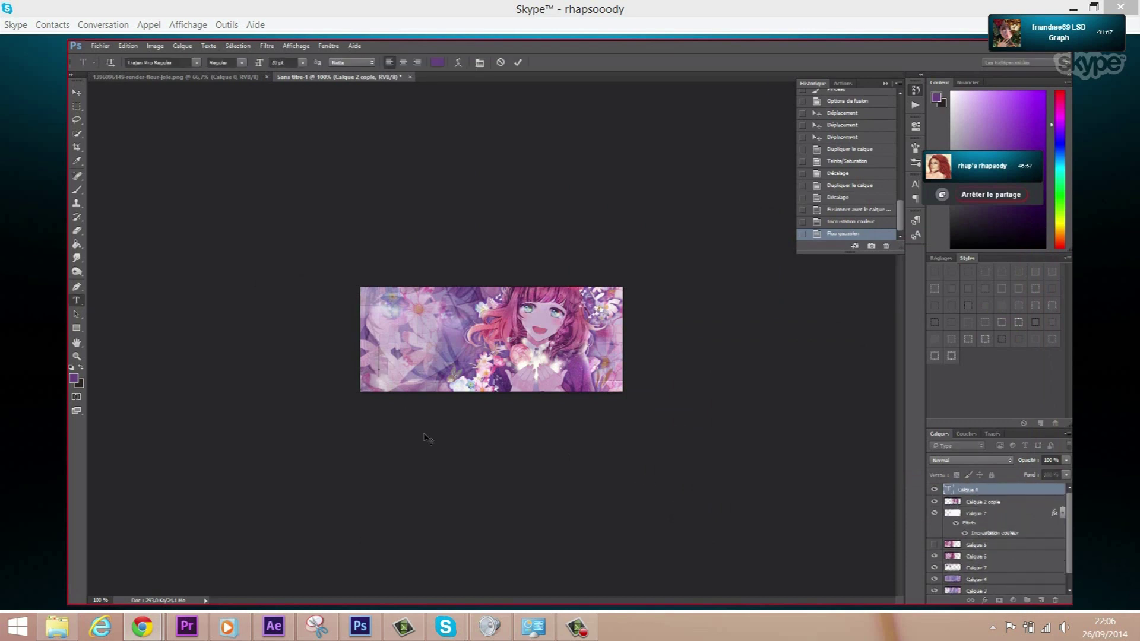
pyautogui.write('A')
pyautogui.write('R')
pyautogui.press('BackSpace')
pyautogui.press('BackSpace')
pyautogui.write('YRIA')
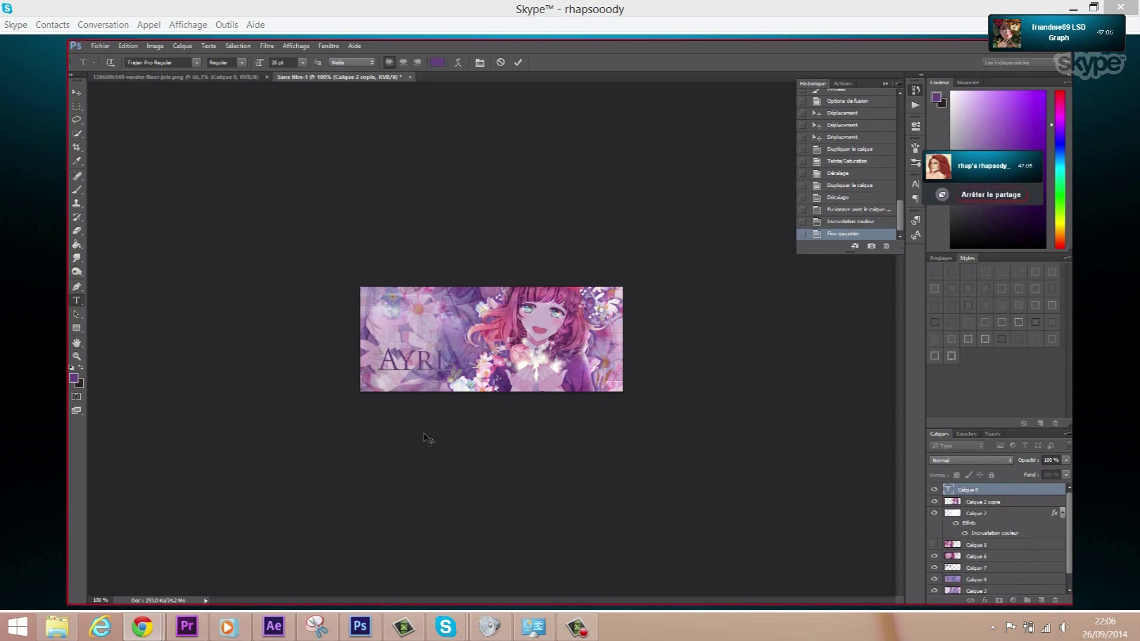
# - Move the AYRIA title into the banner's lower-left area
pyautogui.click(77, 94)
pyautogui.moveTo(406, 369); pyautogui.dragTo(409, 363)
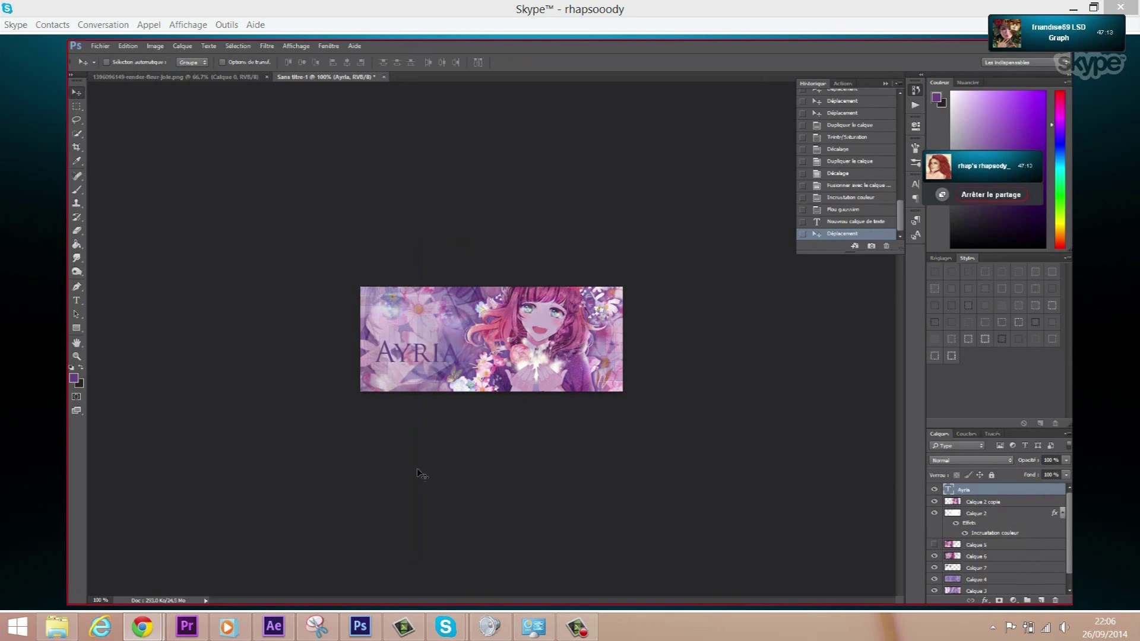
pyautogui.press('Left')
pyautogui.press('Left')
pyautogui.press('Left')
pyautogui.press('Left')
pyautogui.press('Left')
pyautogui.press('Left')
pyautogui.press('Left')
pyautogui.press('Left')
pyautogui.press('Left')
# - Type the subtitle text and set it in the Celine Dion Handwriting font
pyautogui.click(76, 300)
pyautogui.click(380, 304)
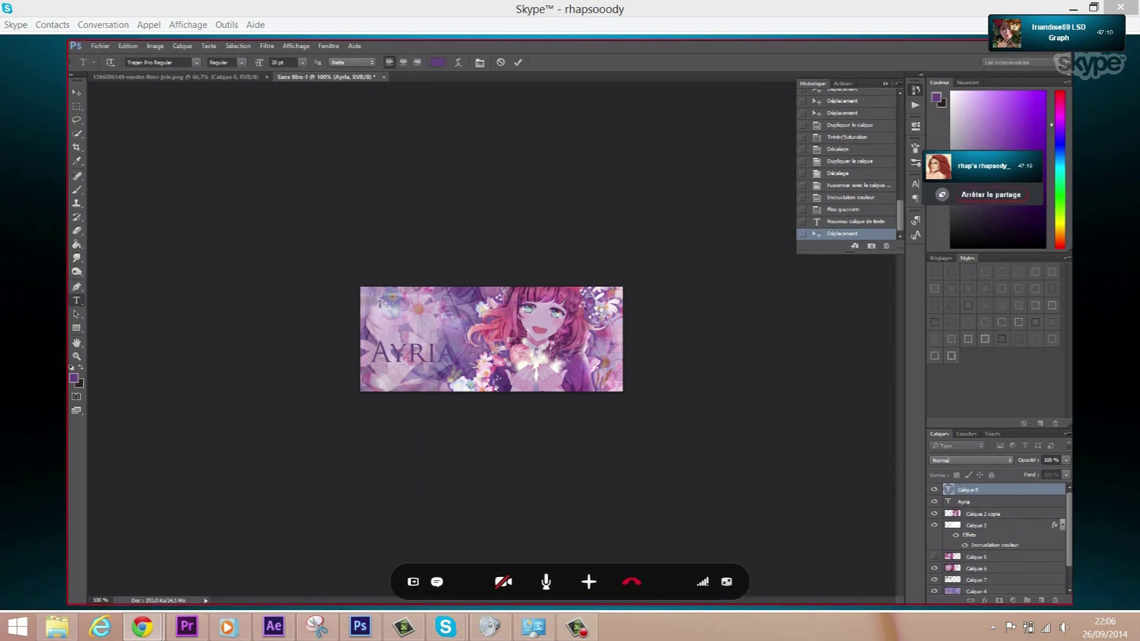
pyautogui.write('DEEI')
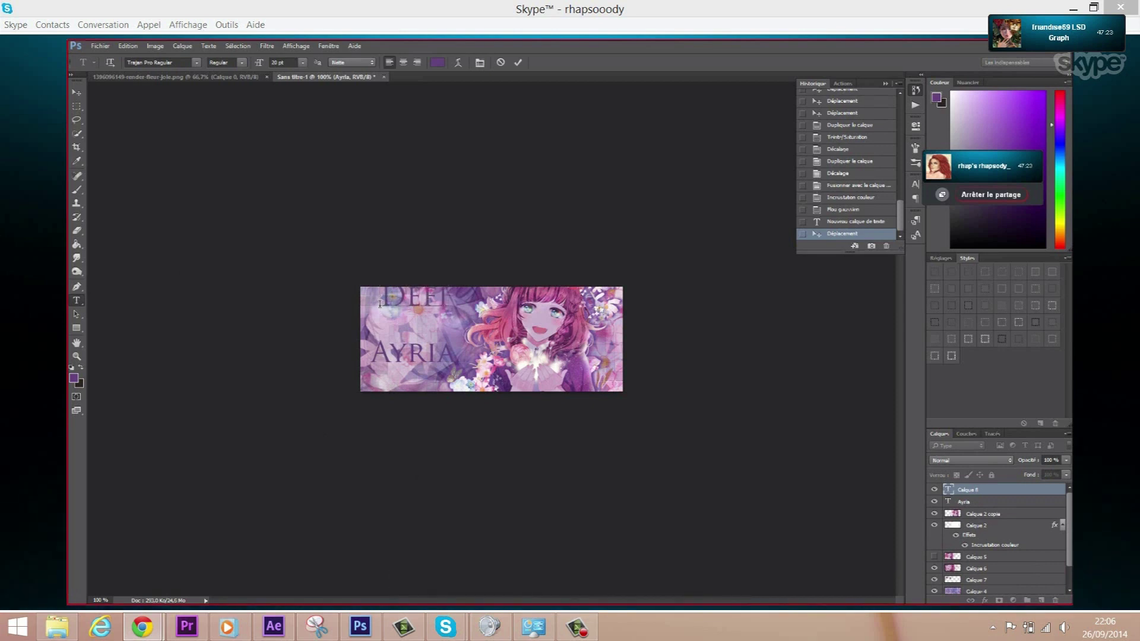
pyautogui.write(' BOVRAPE')
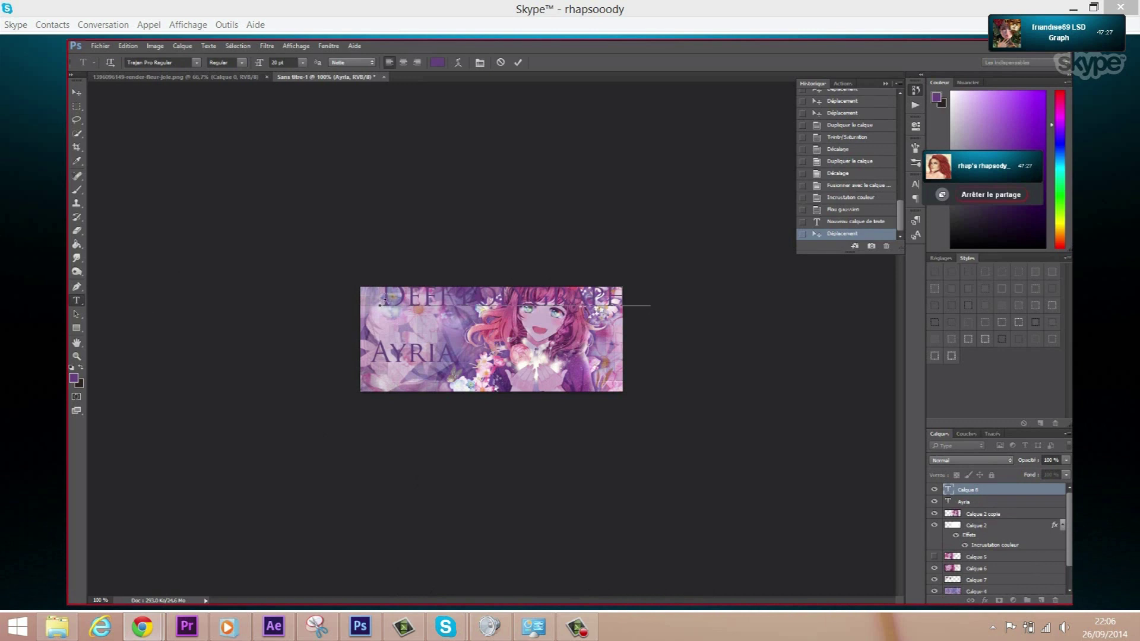
pyautogui.hotkey('ctrl', 'a')
pyautogui.click(175, 62)
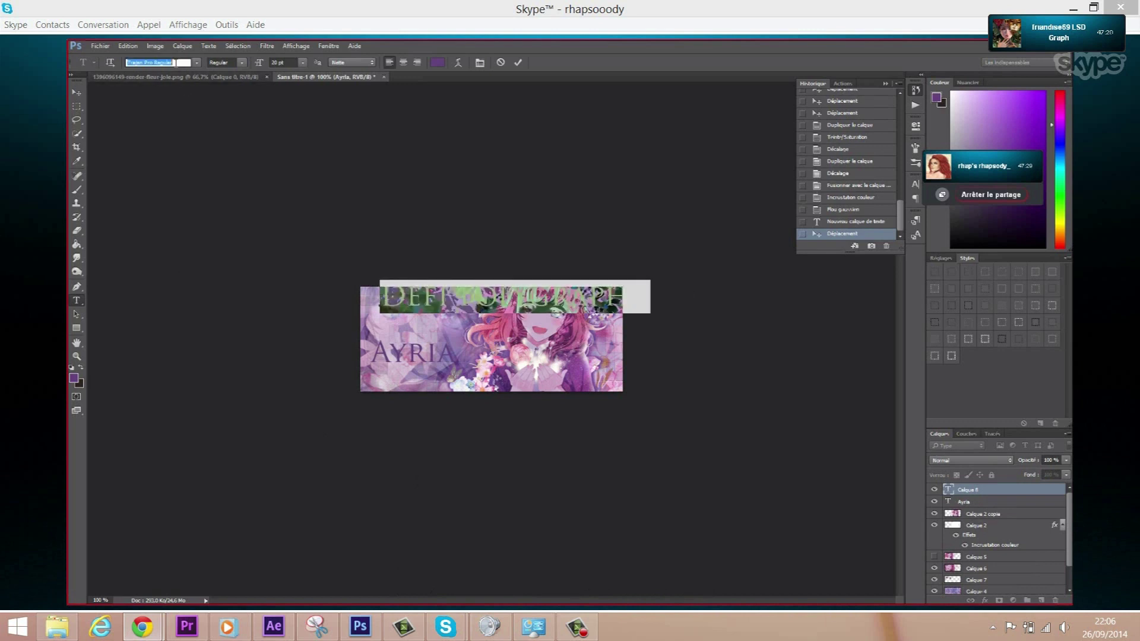
pyautogui.write('Ce')
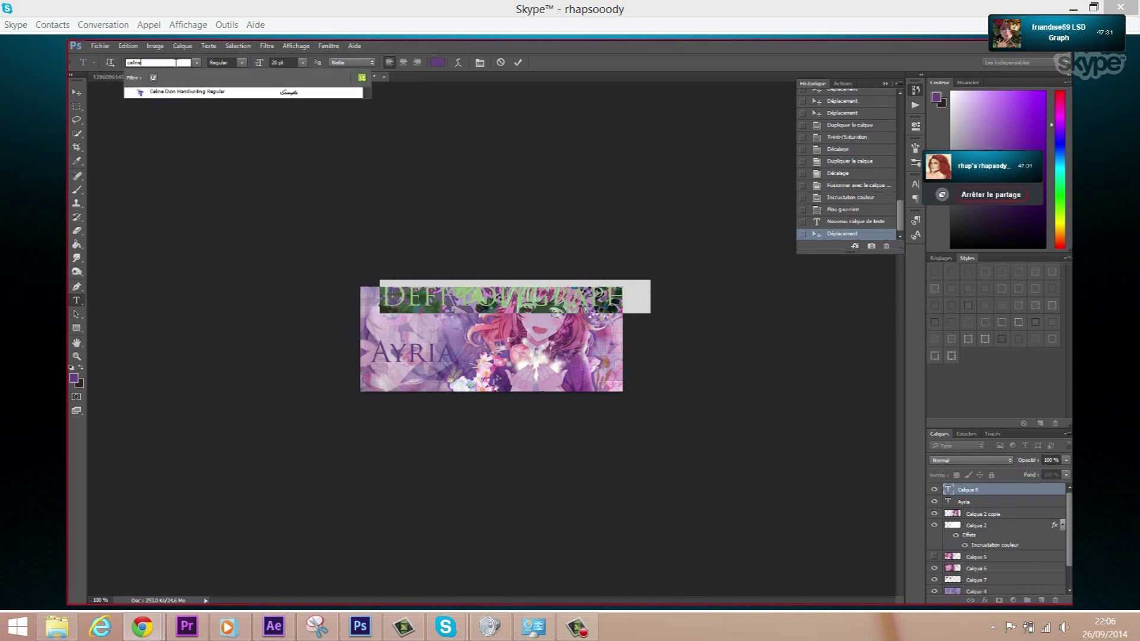
pyautogui.press('Return')
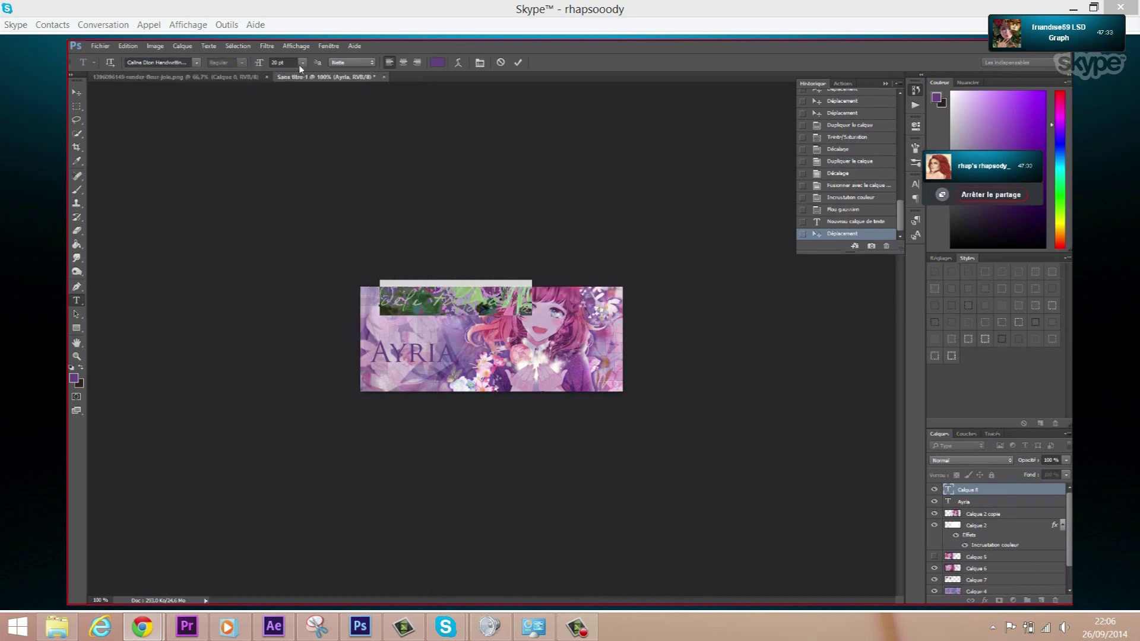
# - Set the subtitle to 14 pt and move it below the AYRIA title
pyautogui.click(303, 62)
pyautogui.click(306, 159)
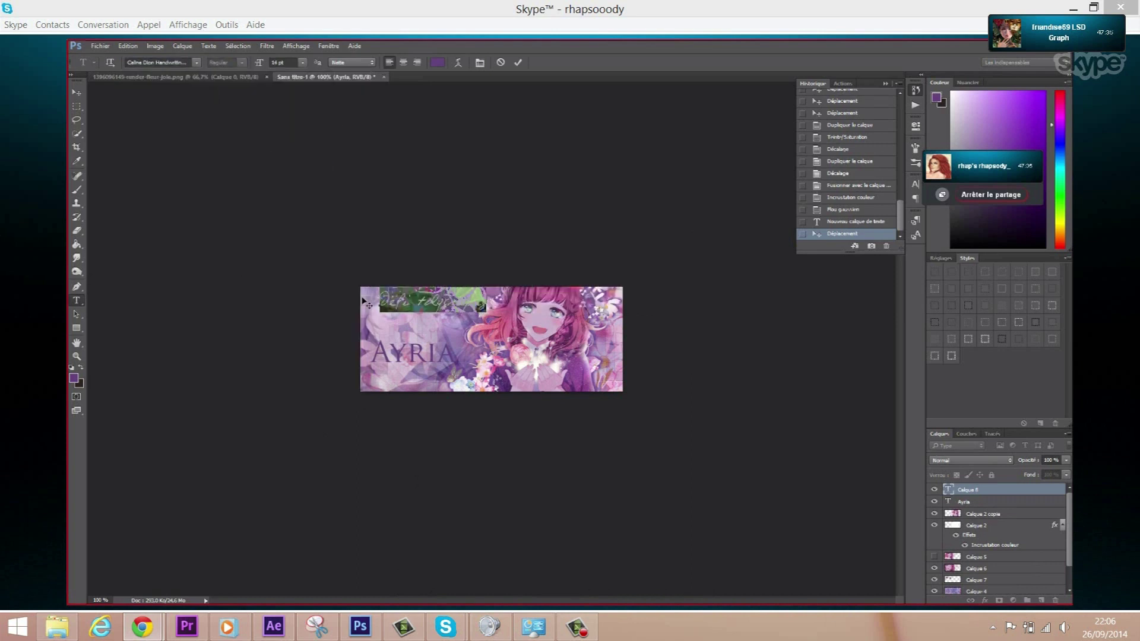
pyautogui.click(75, 91)
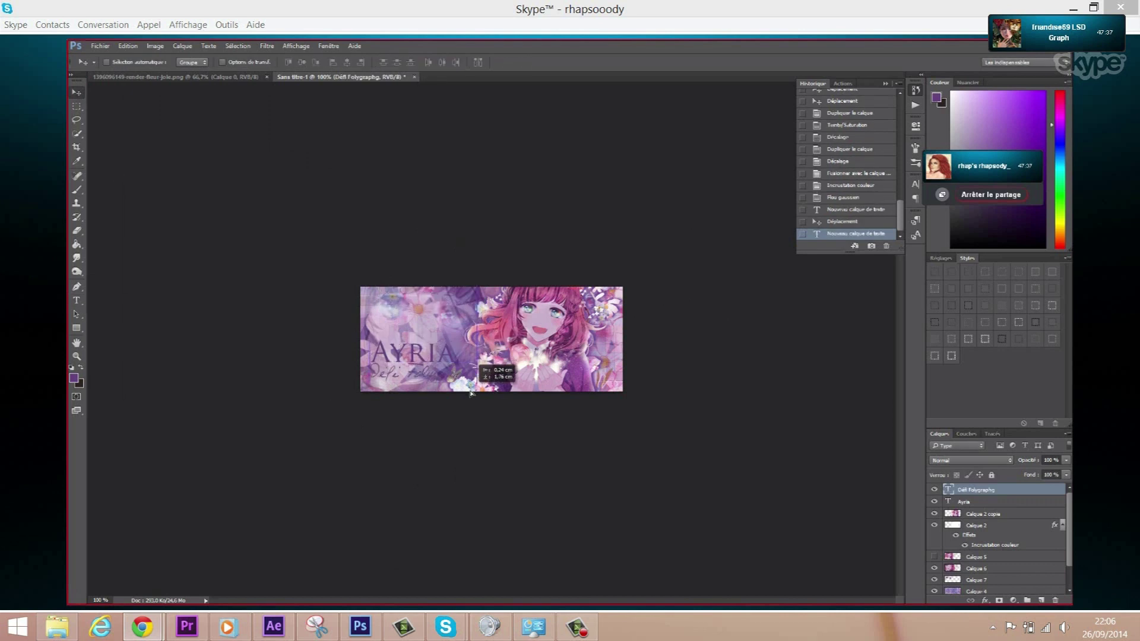
pyautogui.moveTo(471, 387); pyautogui.dragTo(473, 386)
# - Shrink the subtitle to 12 pt and reposition it beneath AYRIA
pyautogui.click(76, 300)
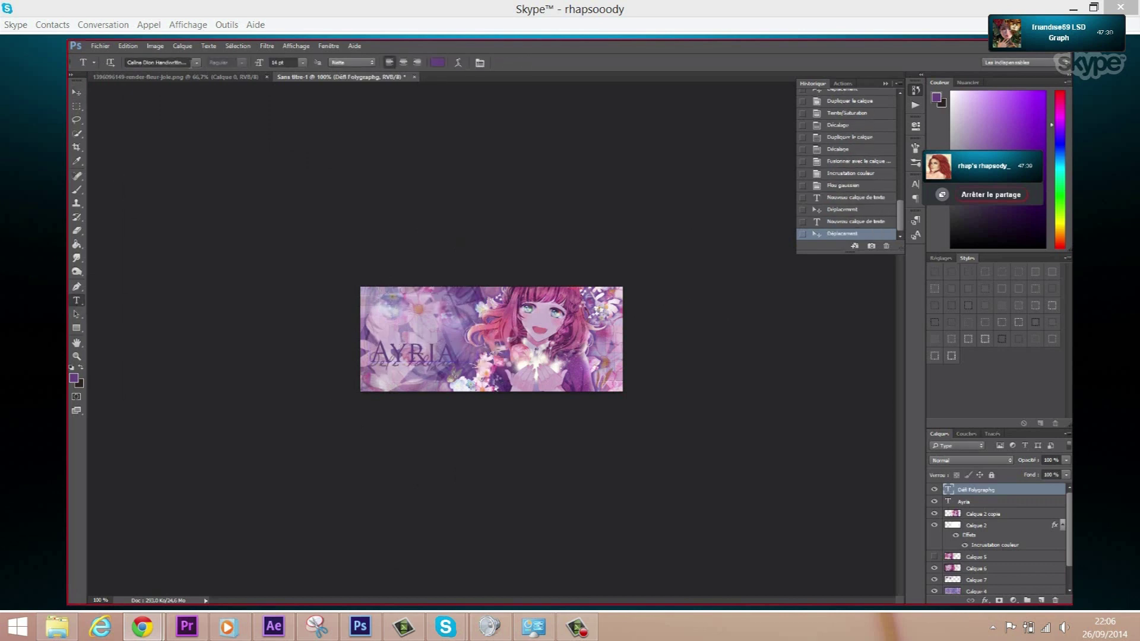
pyautogui.click(302, 63)
pyautogui.click(307, 147)
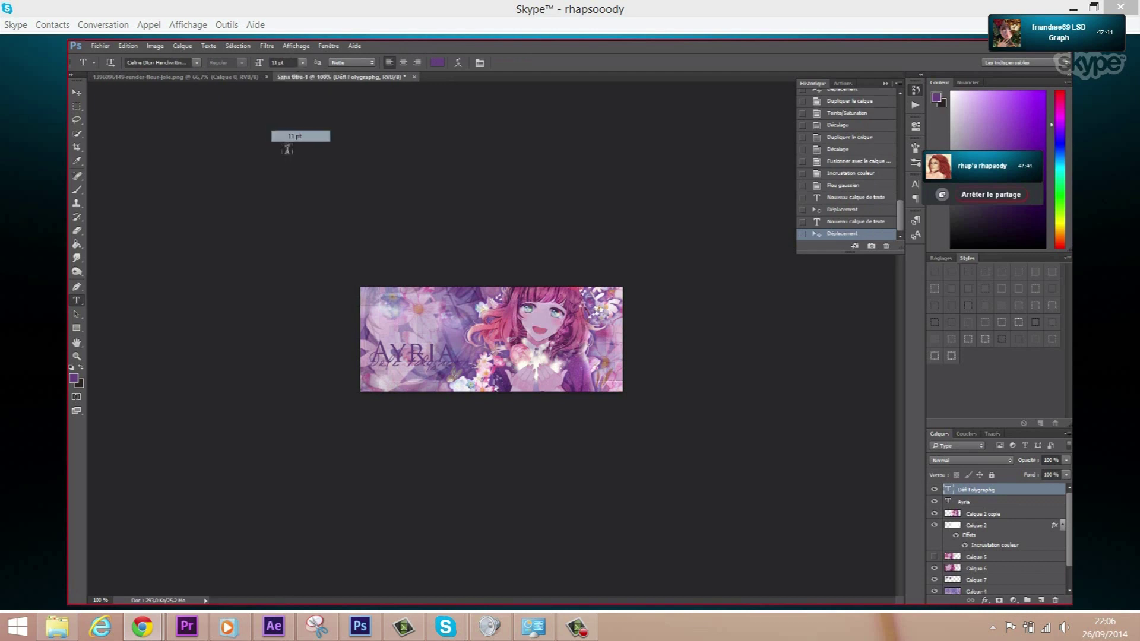
pyautogui.click(77, 94)
pyautogui.moveTo(467, 390)
pyautogui.mouseDown()
pyautogui.moveTo(466, 360)
pyautogui.moveTo(450, 392)
pyautogui.mouseUp()
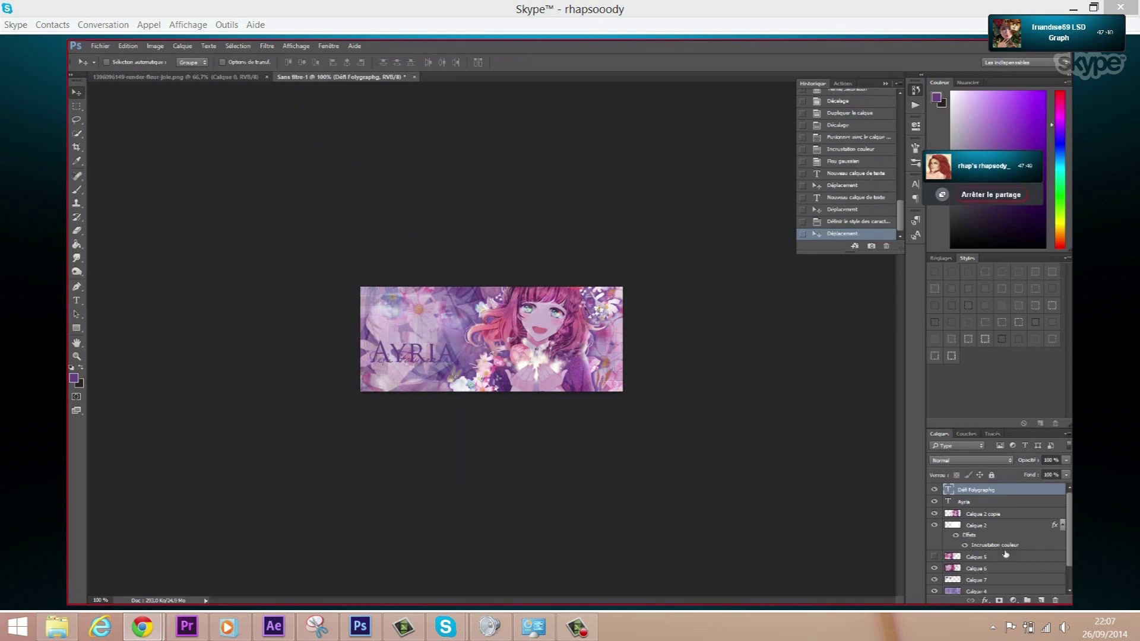
# - Colour the subtitle near-white (fffff8) with a colour sampled from the image
pyautogui.click(77, 301)
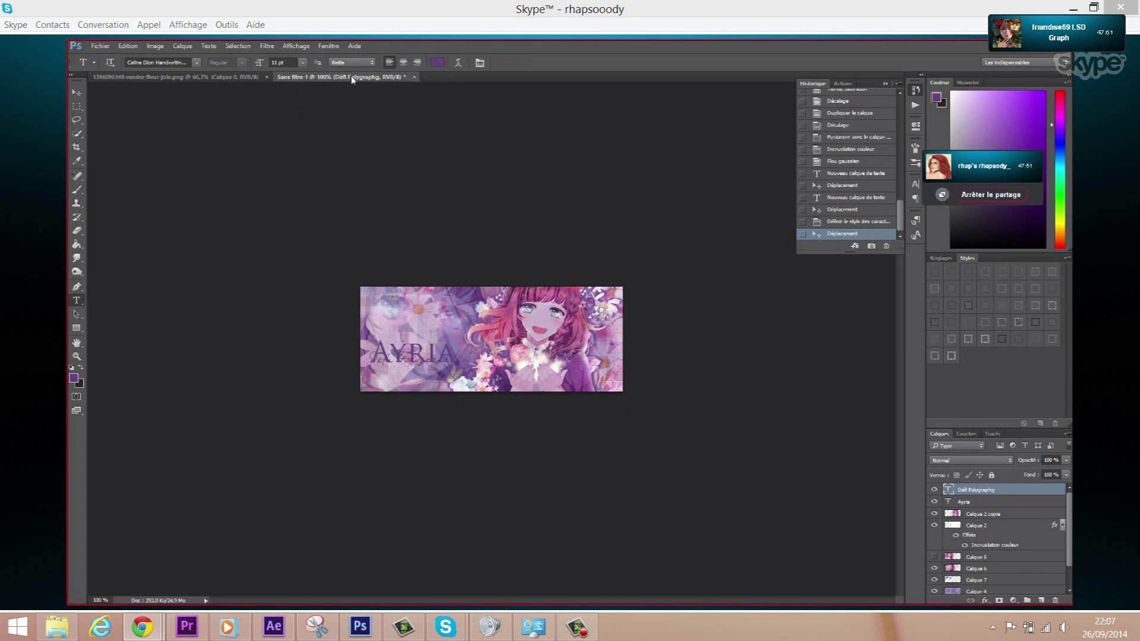
pyautogui.click(437, 63)
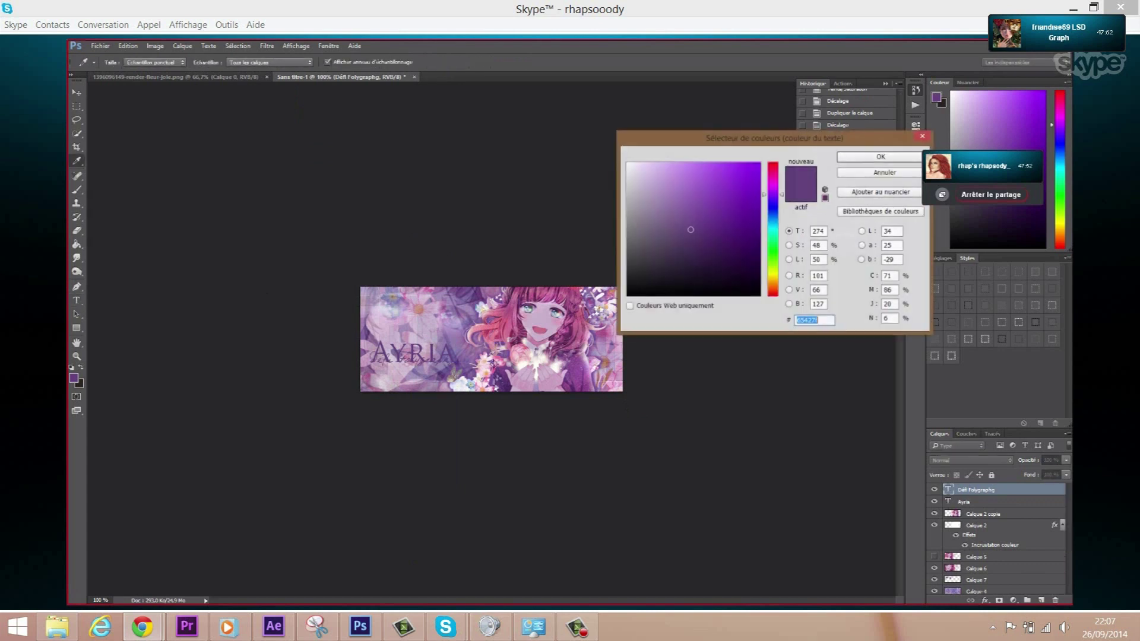
pyautogui.click(524, 365)
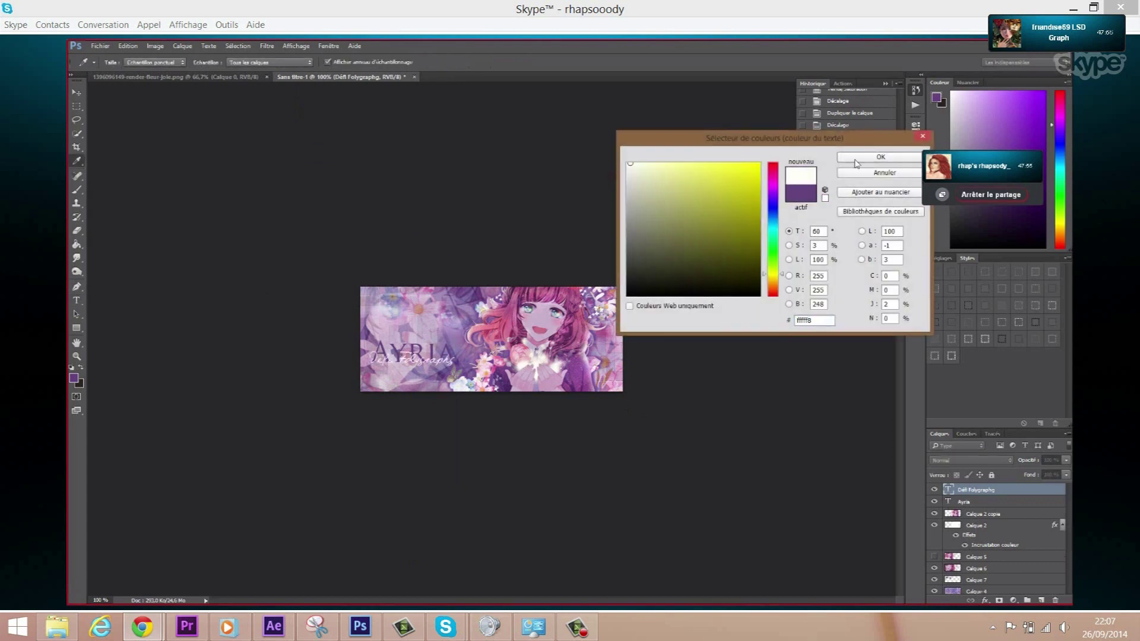
pyautogui.click(855, 158)
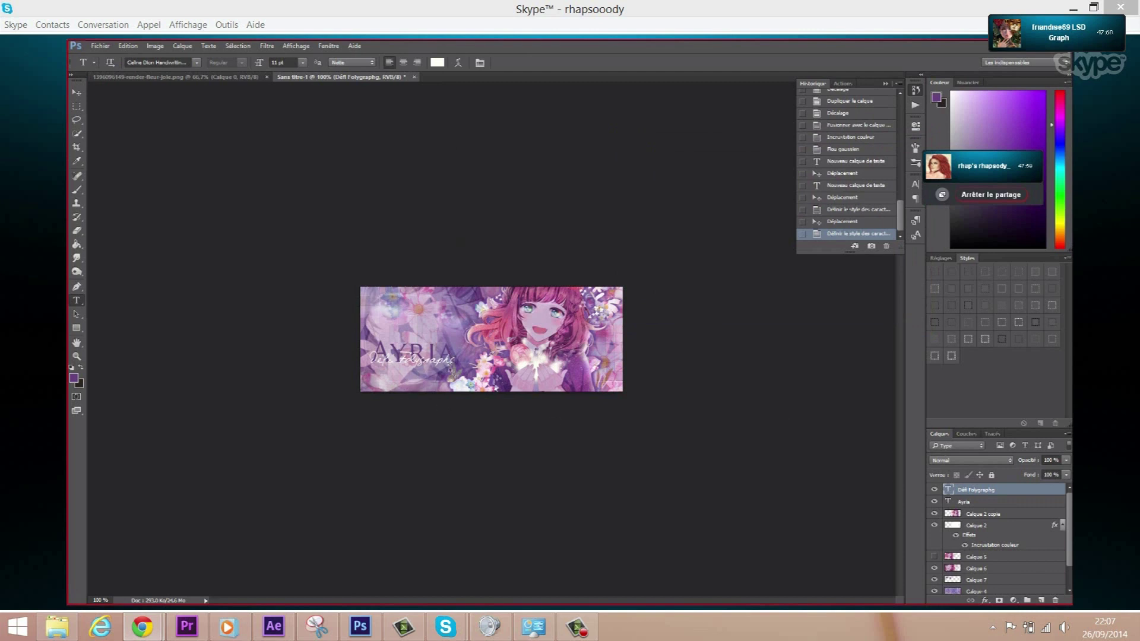
# - Nudge the subtitle slightly right beneath the AYRIA title
pyautogui.click(449, 359)
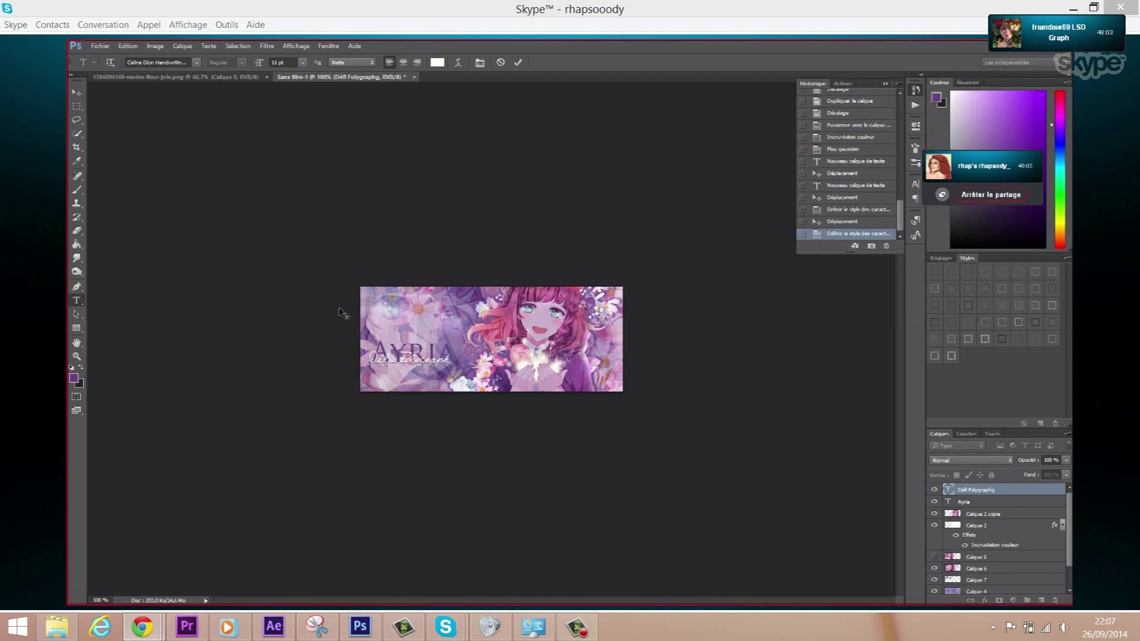
pyautogui.click(72, 94)
pyautogui.press('Right')
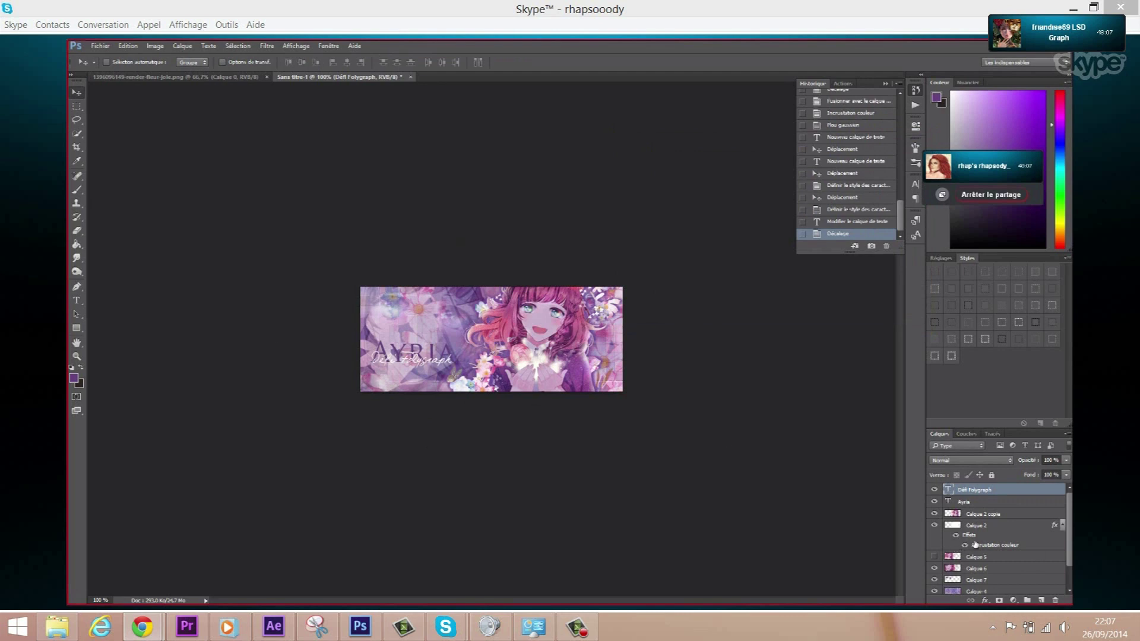
# - Add an outer glow (Lueur externe) layer style to the Ayria title
pyautogui.click(965, 503)
pyautogui.rightClick(965, 503)
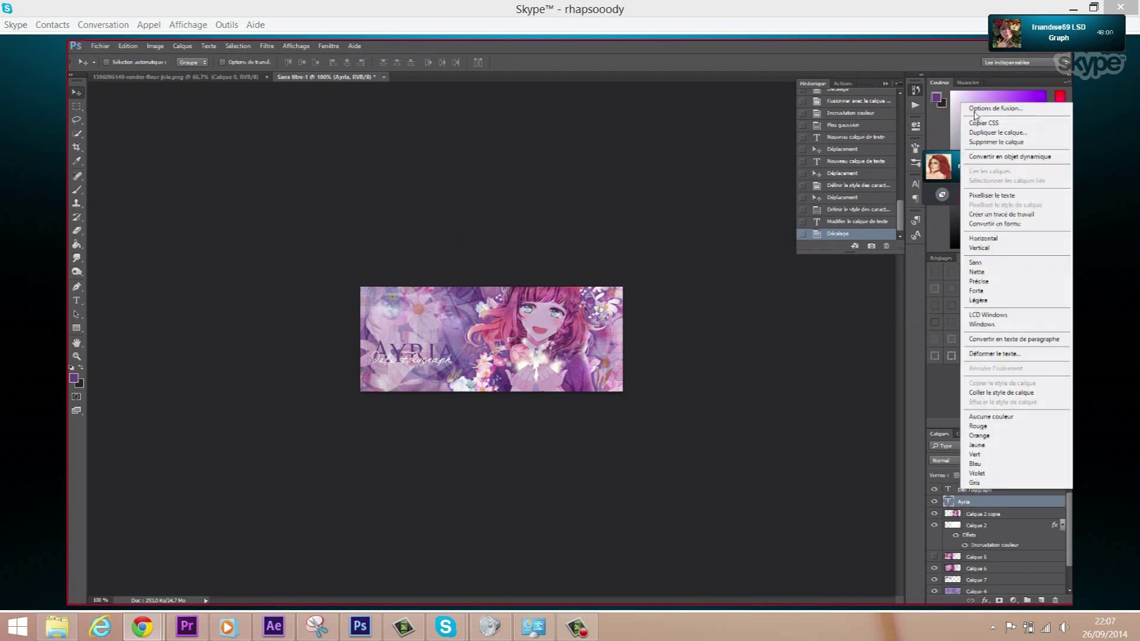
pyautogui.click(815, 272)
pyautogui.click(657, 389)
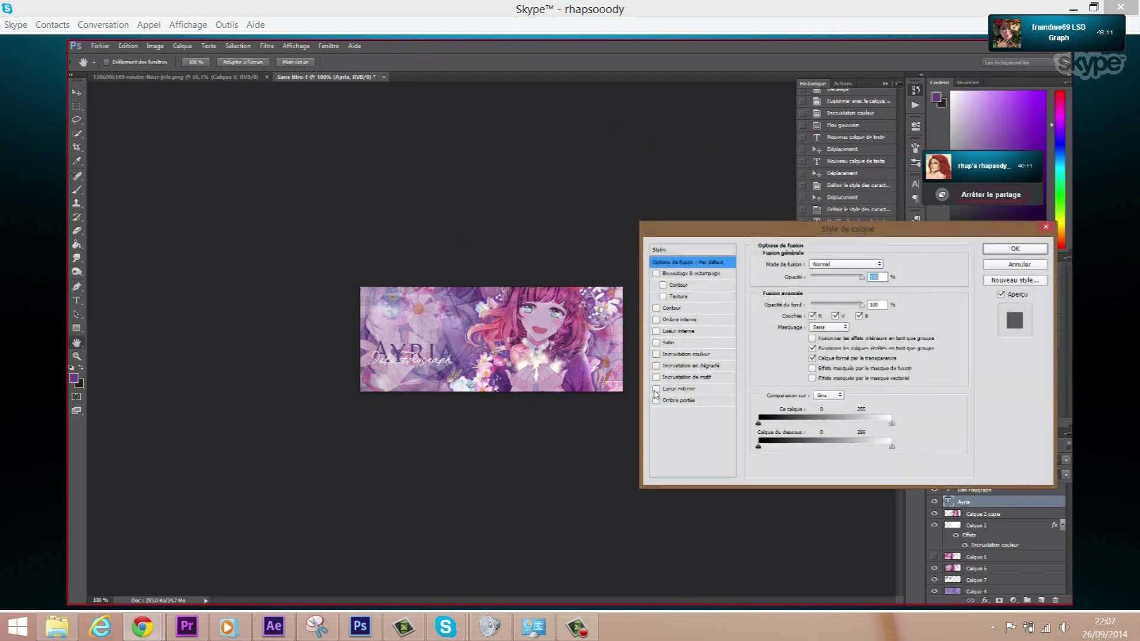
pyautogui.click(833, 265)
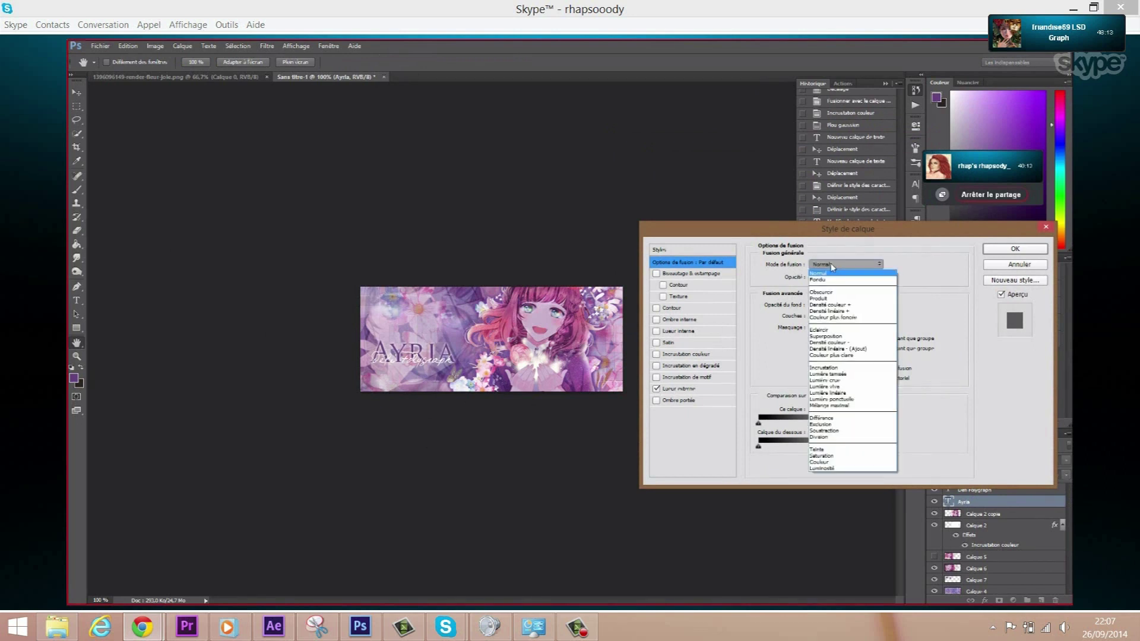
pyautogui.click(674, 389)
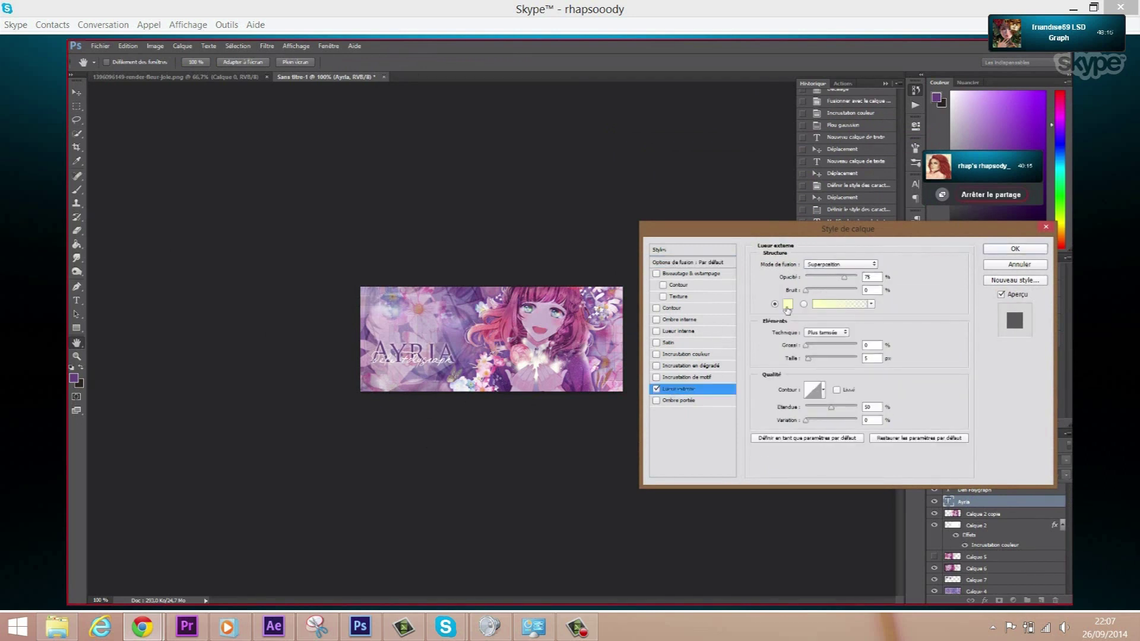
# - Give the glow a purple colour sampled from the banner
pyautogui.click(788, 305)
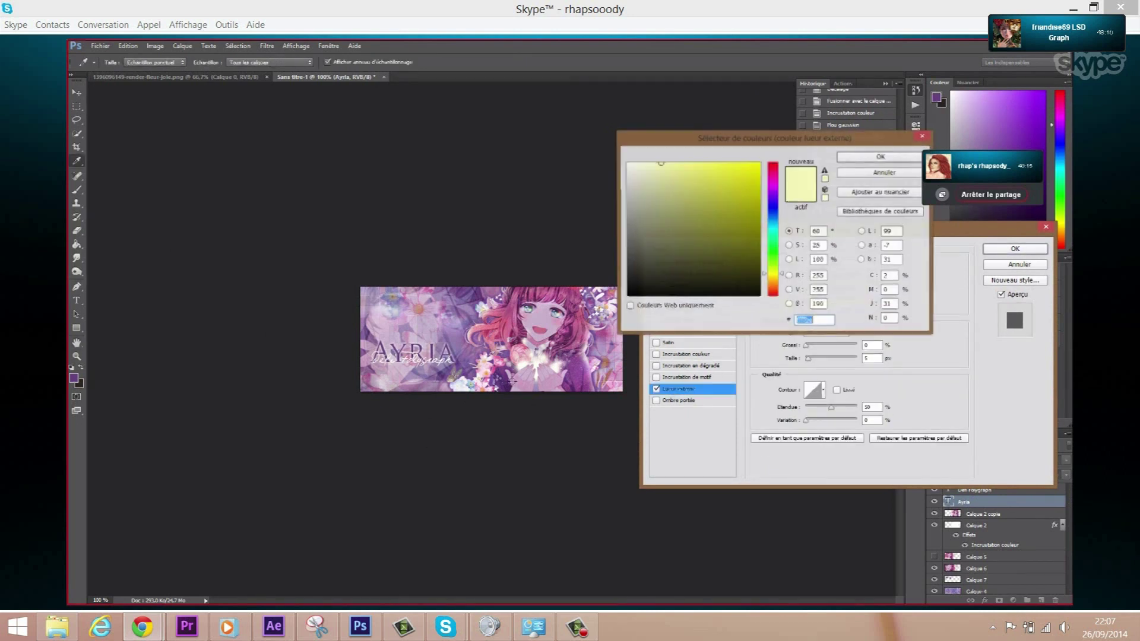
pyautogui.click(419, 334)
pyautogui.moveTo(663, 202); pyautogui.dragTo(729, 230)
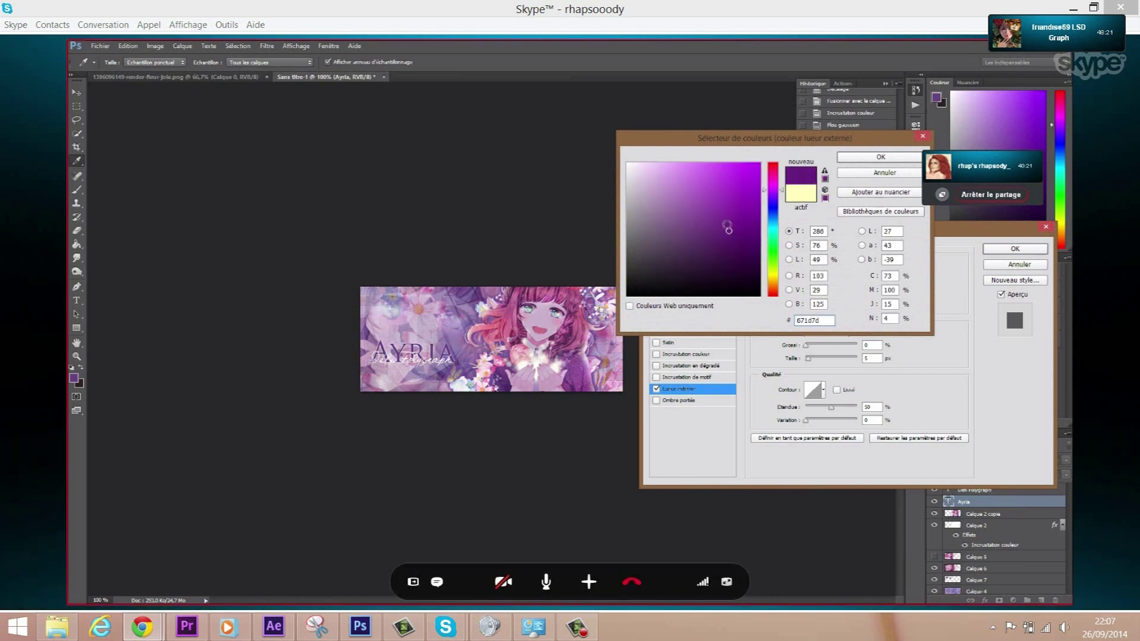
pyautogui.click(702, 221)
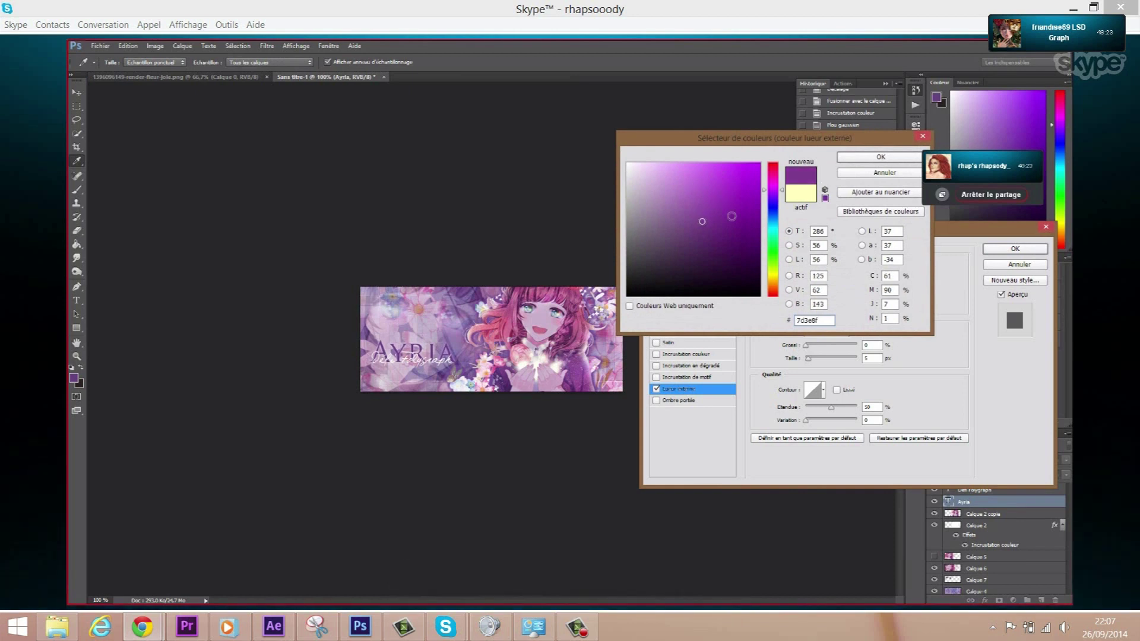
pyautogui.click(881, 157)
# - Set the glow to Normal mode with colour c474dc and apply it
pyautogui.click(832, 265)
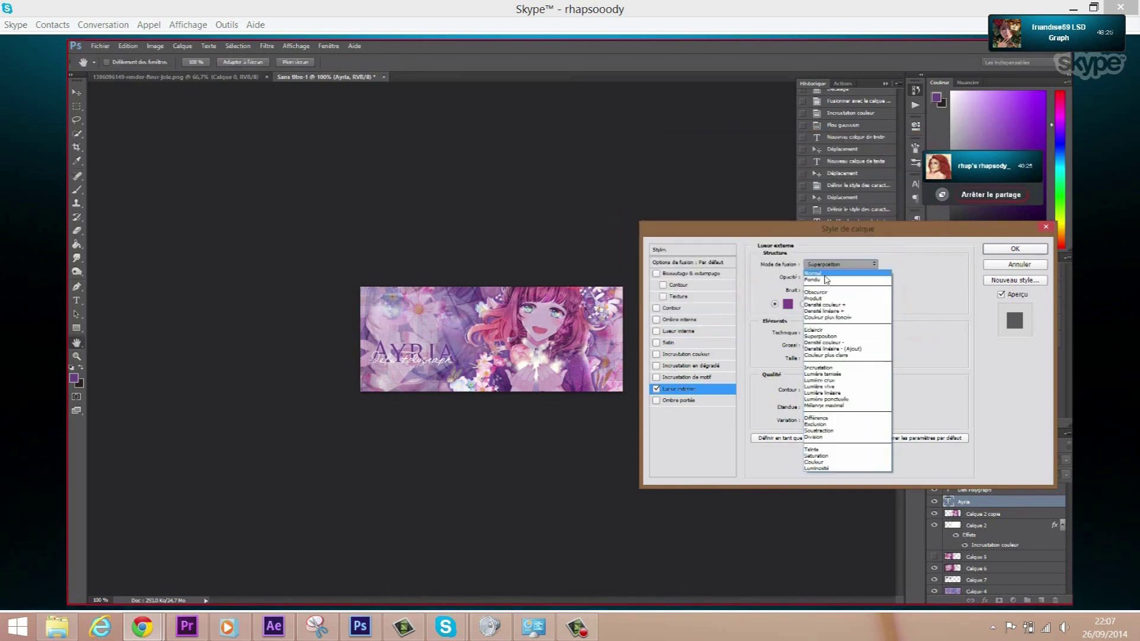
pyautogui.click(826, 274)
pyautogui.click(788, 305)
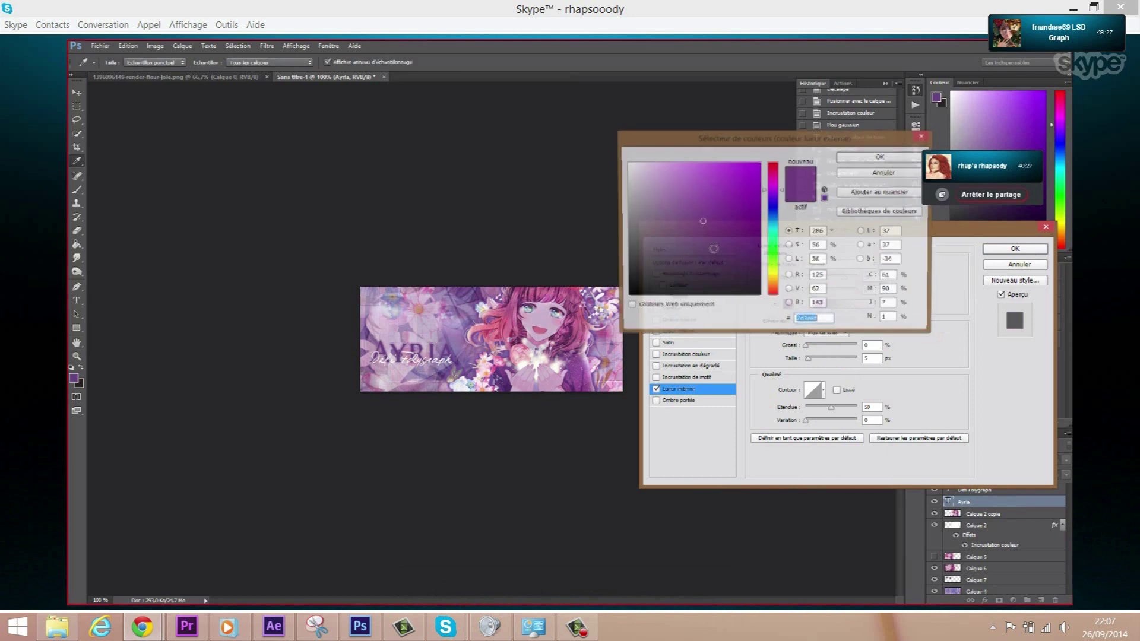
pyautogui.click(674, 183)
pyautogui.click(690, 181)
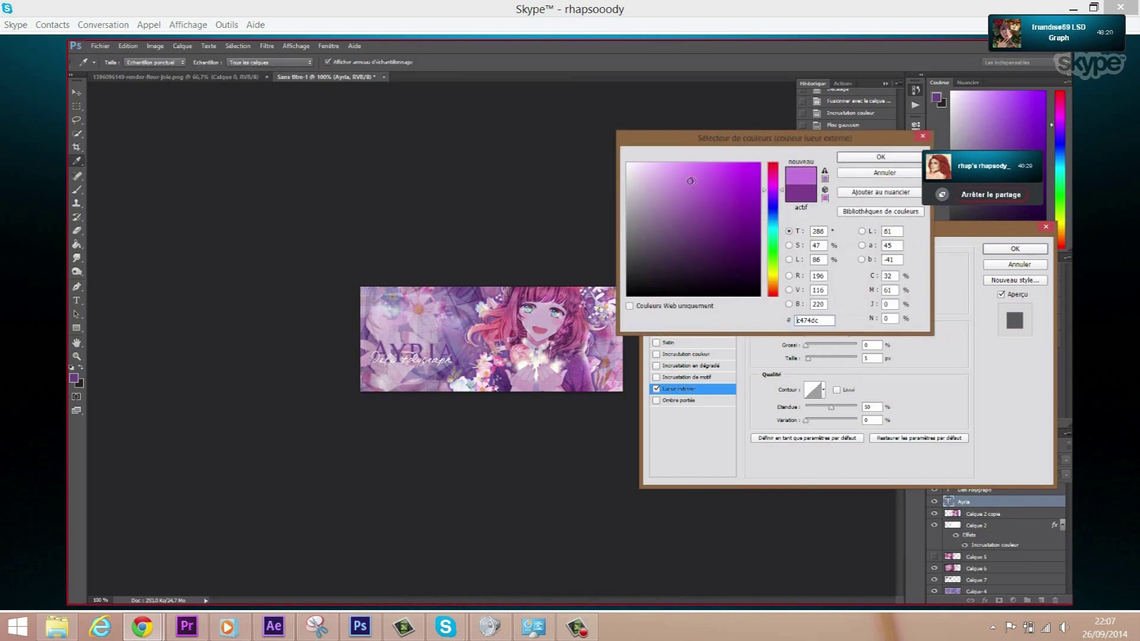
pyautogui.click(877, 158)
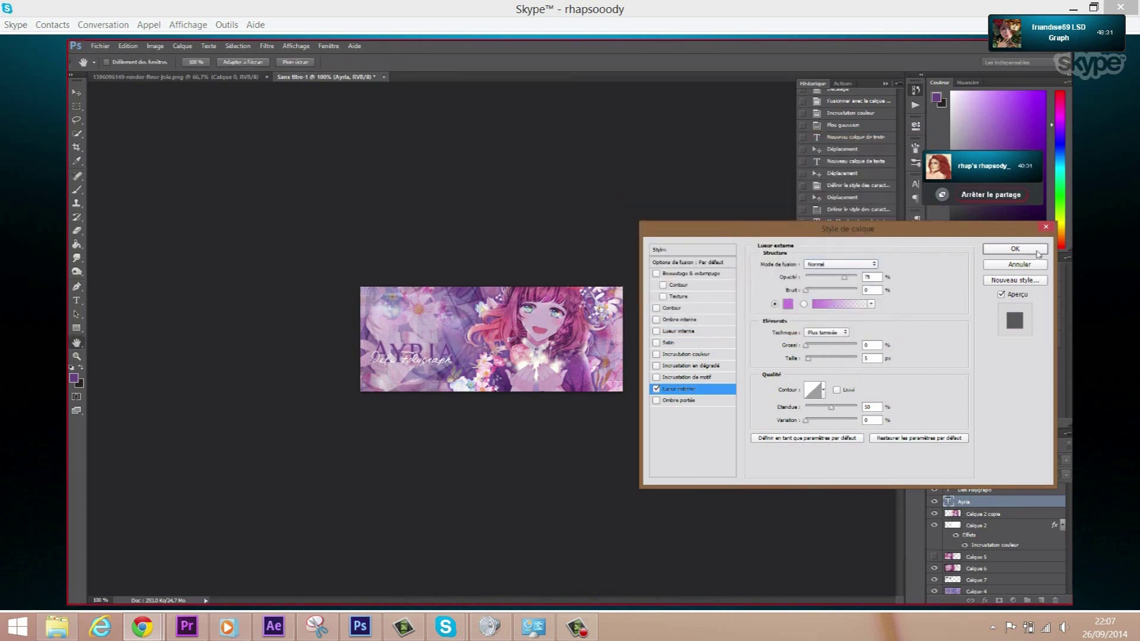
pyautogui.click(1016, 249)
# - Enable a Normal-mode outer glow in Défi Folygraph's blending options
pyautogui.click(971, 490)
pyautogui.rightClick(972, 491)
pyautogui.click(995, 108)
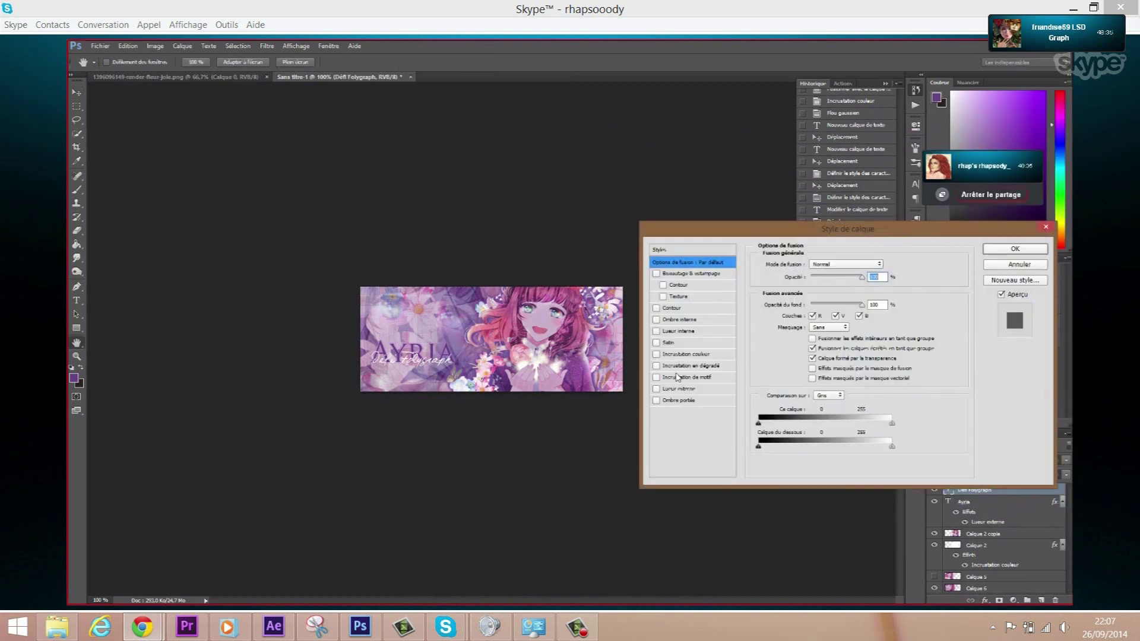
pyautogui.click(656, 389)
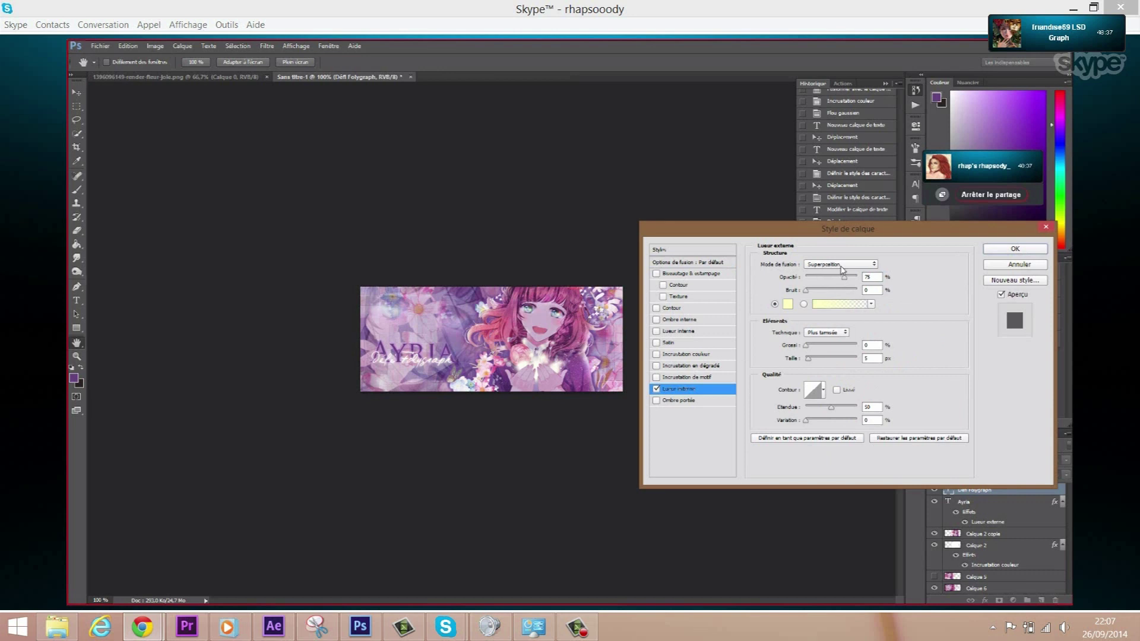
pyautogui.click(842, 264)
pyautogui.click(822, 264)
# - Set the subtitle glow colour to bright magenta f94df2 and apply it
pyautogui.click(788, 304)
pyautogui.click(530, 320)
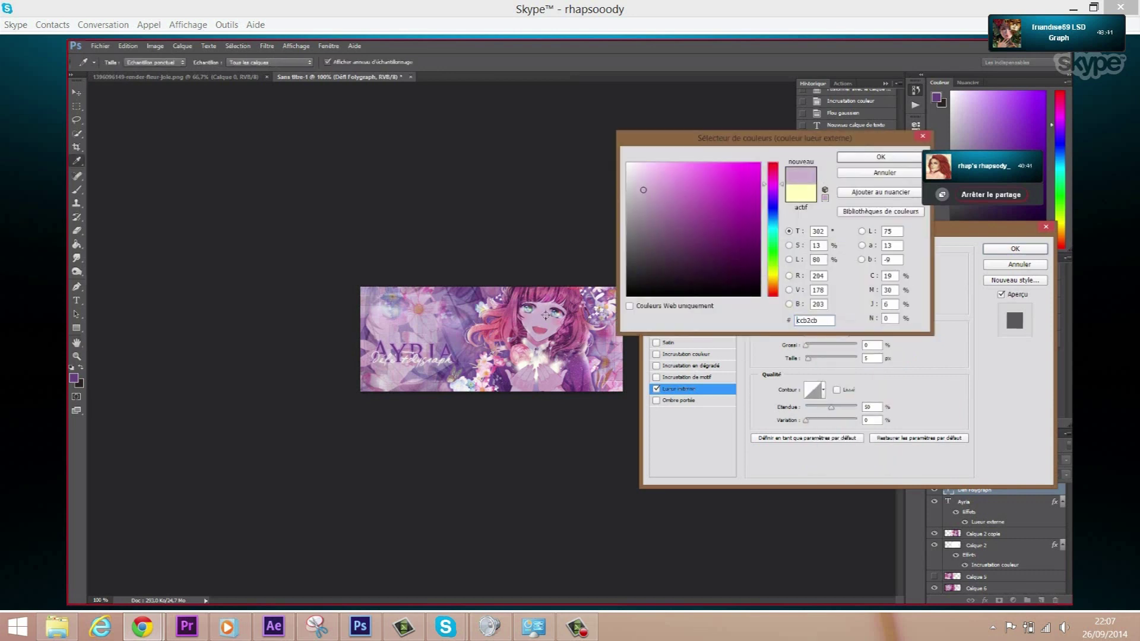
pyautogui.click(680, 172)
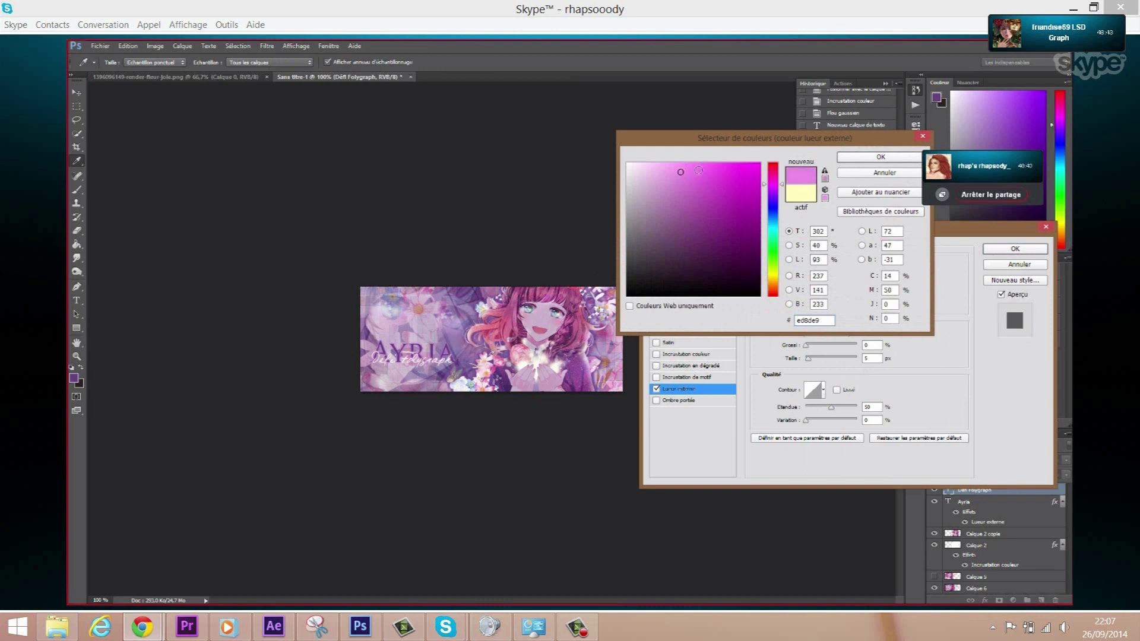
pyautogui.moveTo(700, 173); pyautogui.dragTo(720, 166)
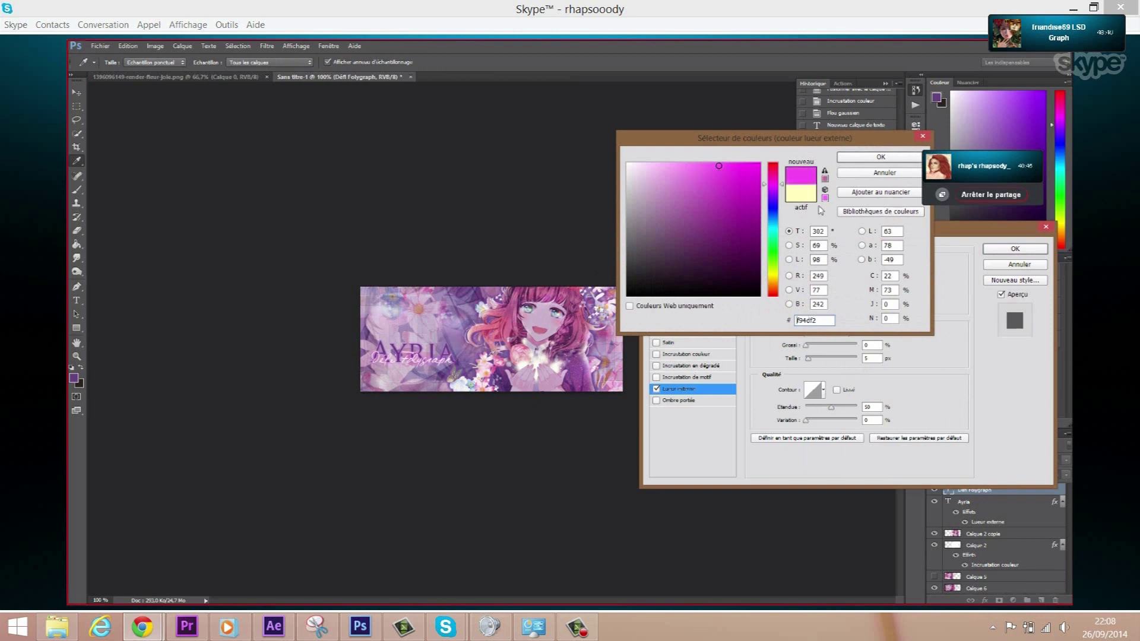
pyautogui.click(881, 156)
pyautogui.click(1015, 249)
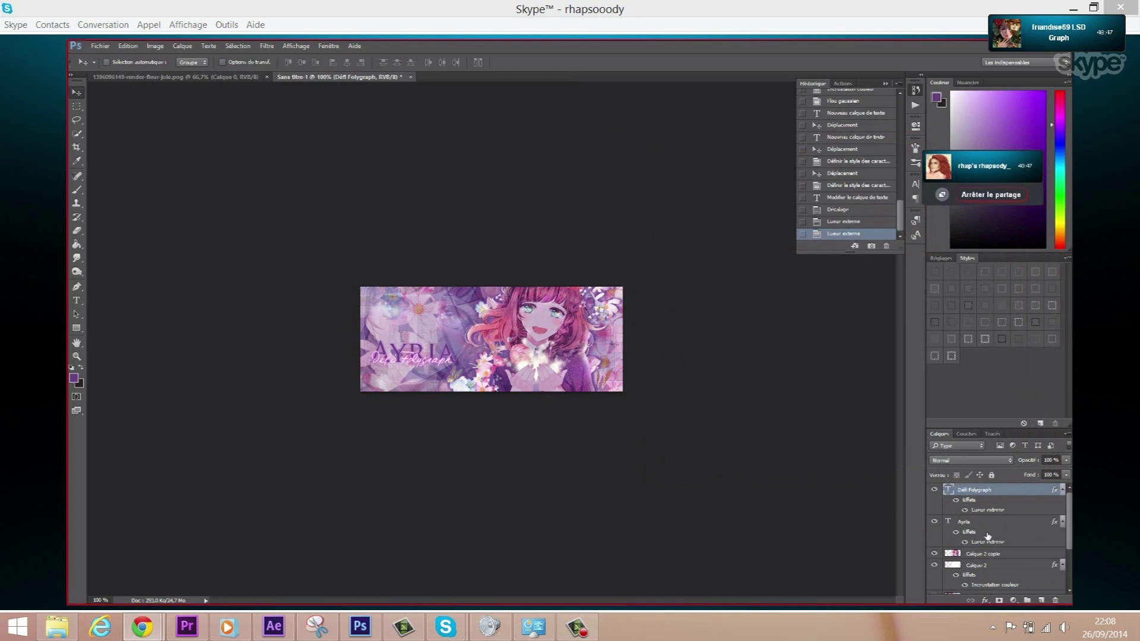
# - Add a new layer, Calque 8, above the Ayria layer
pyautogui.click(988, 535)
pyautogui.click(178, 46)
pyautogui.moveTo(191, 57)
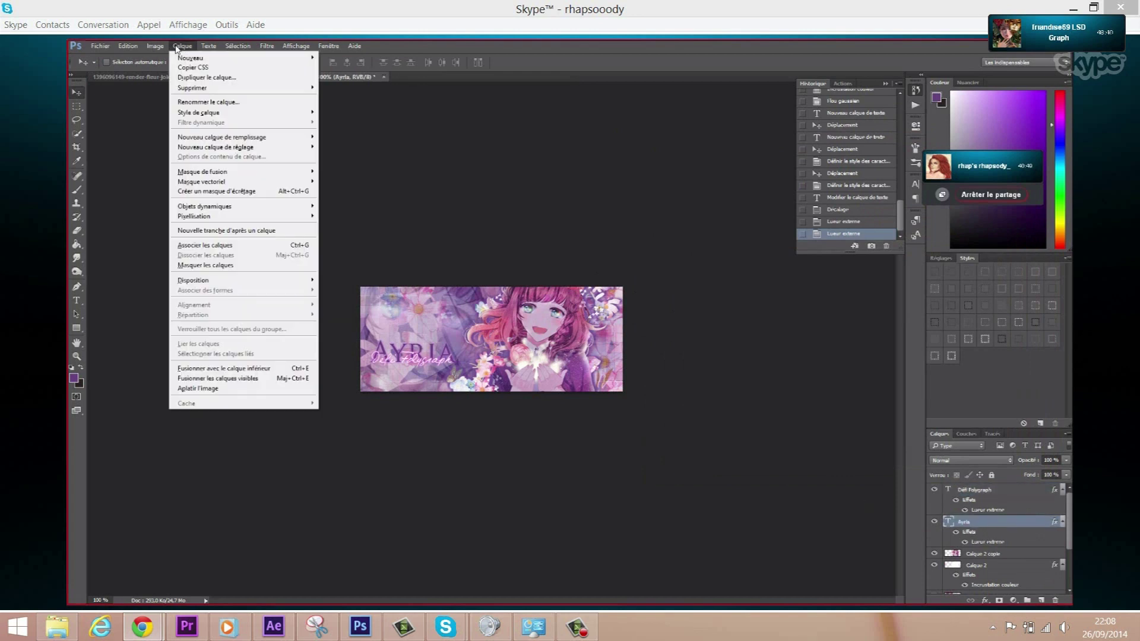
pyautogui.click(333, 58)
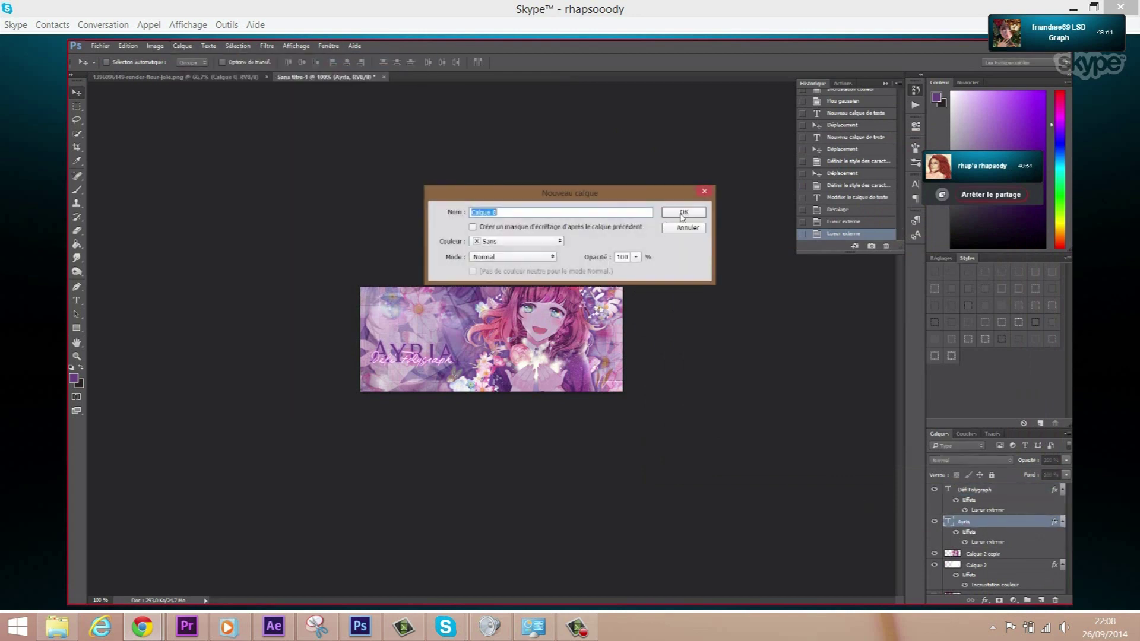
pyautogui.click(684, 214)
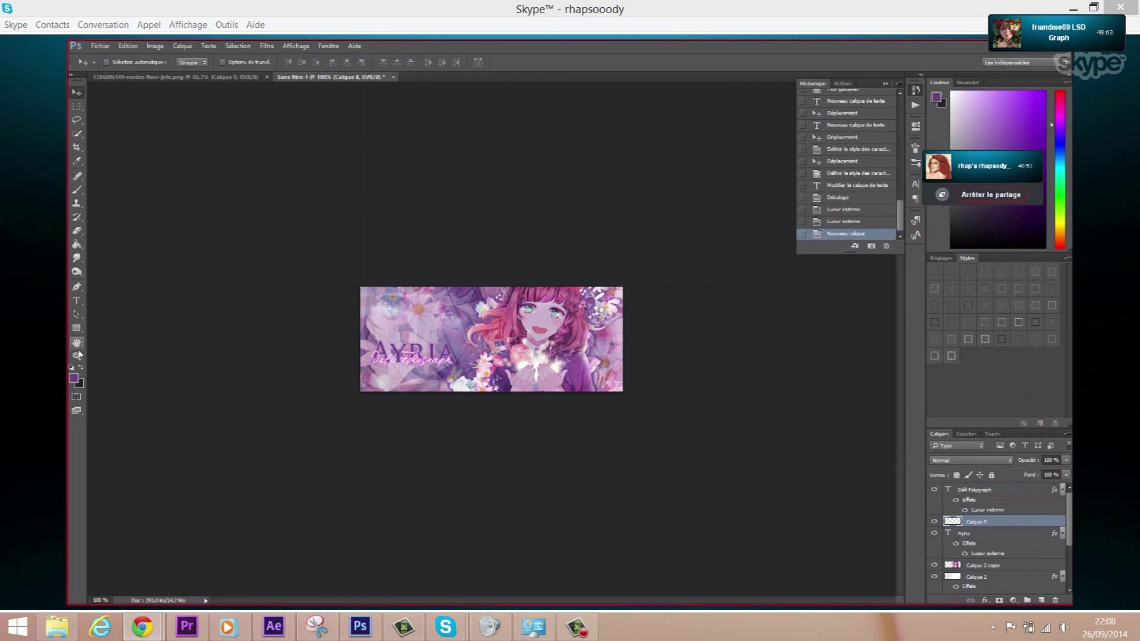
# - Draw a white (ffffff) ellipse over the AYRIA title
pyautogui.click(76, 328)
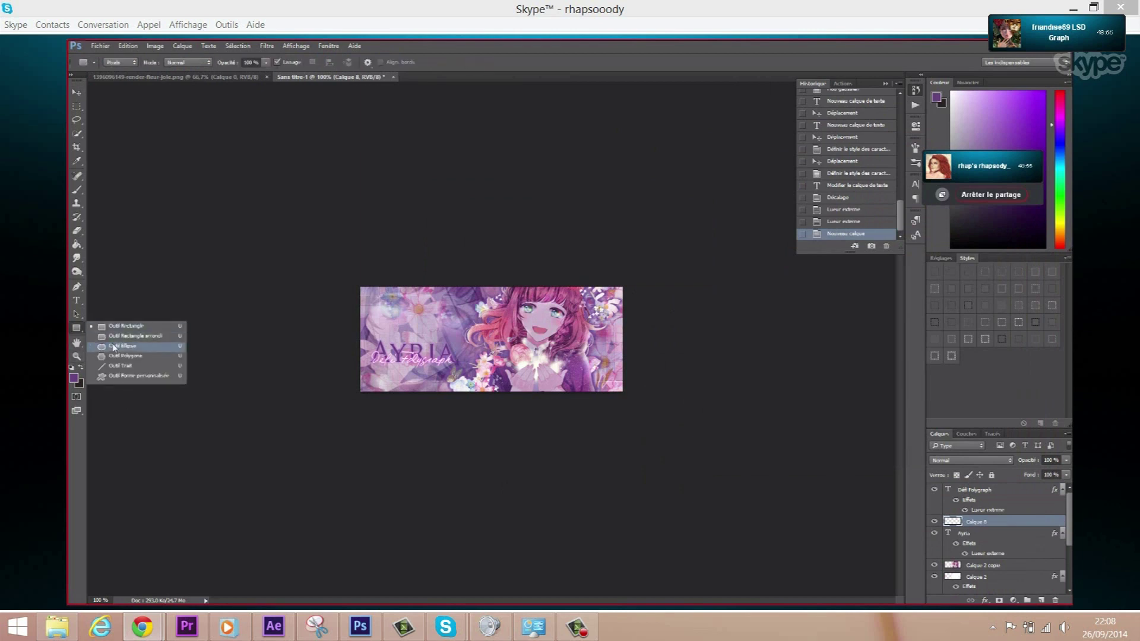
pyautogui.click(122, 346)
pyautogui.click(75, 380)
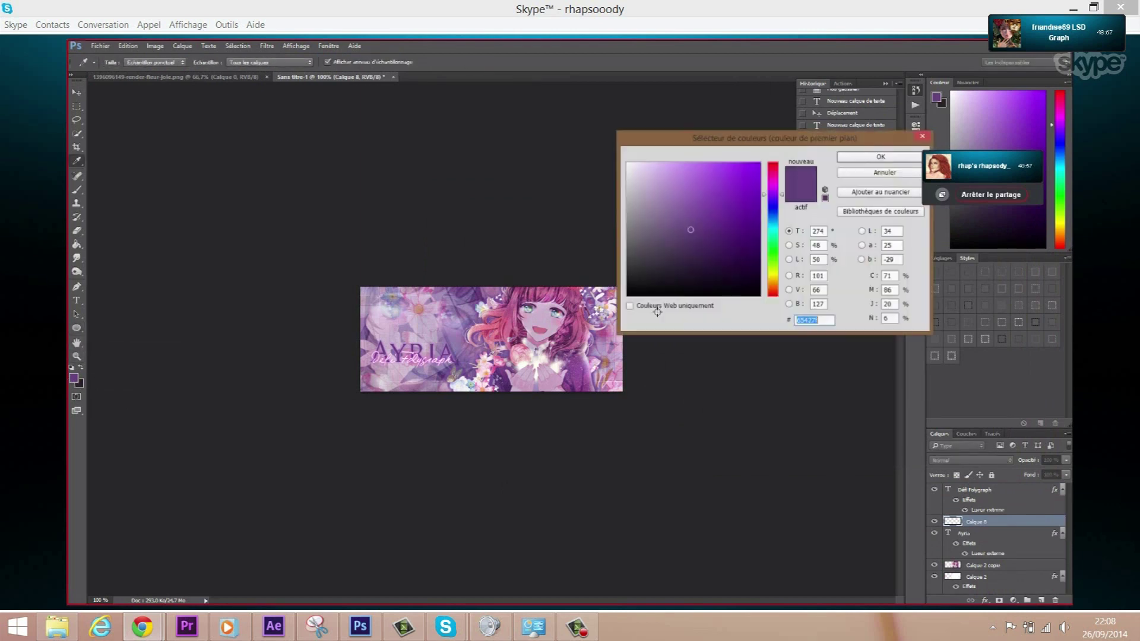
pyautogui.write('ffffff')
pyautogui.press('Return')
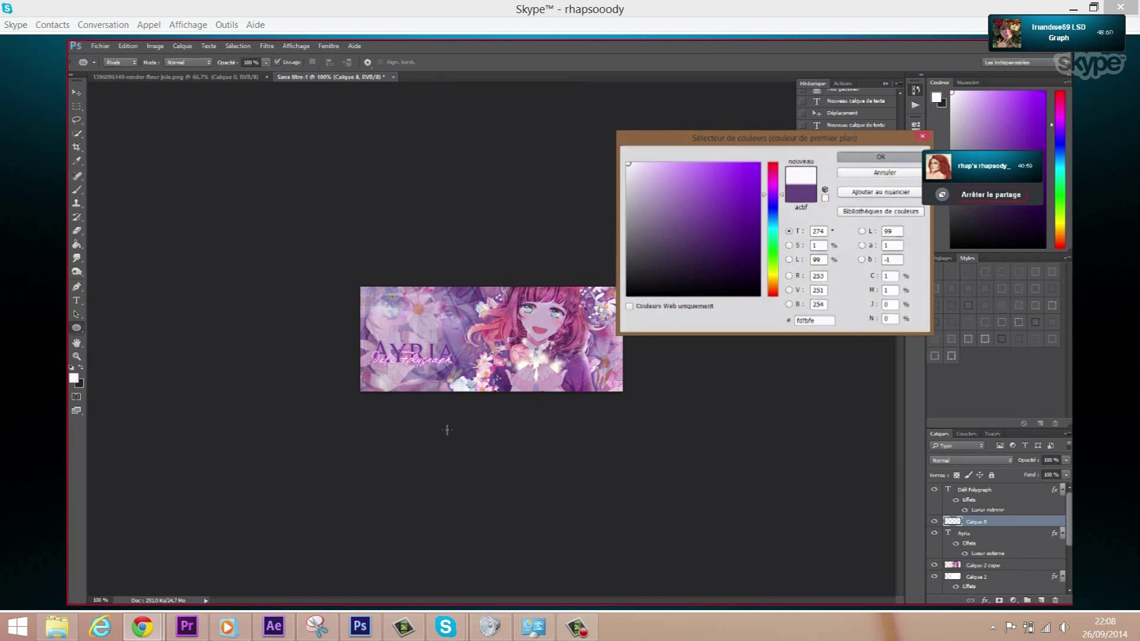
pyautogui.moveTo(379, 325); pyautogui.dragTo(466, 356)
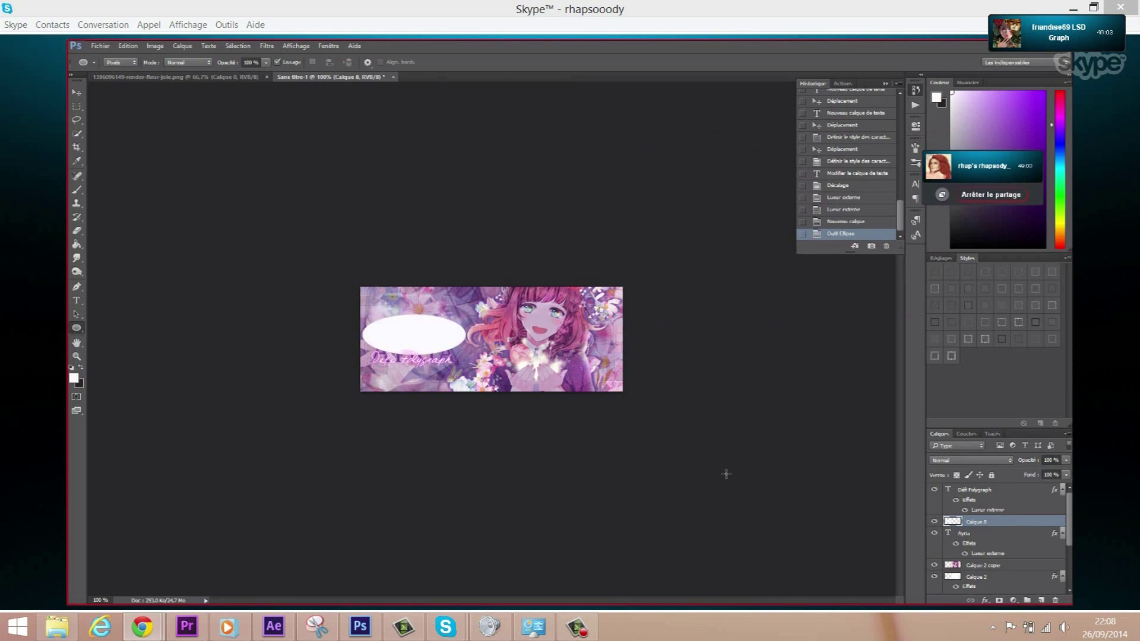
# - Clip Calque 8 to the Ayria layer and set its blend mode to Produit
pyautogui.rightClick(999, 522)
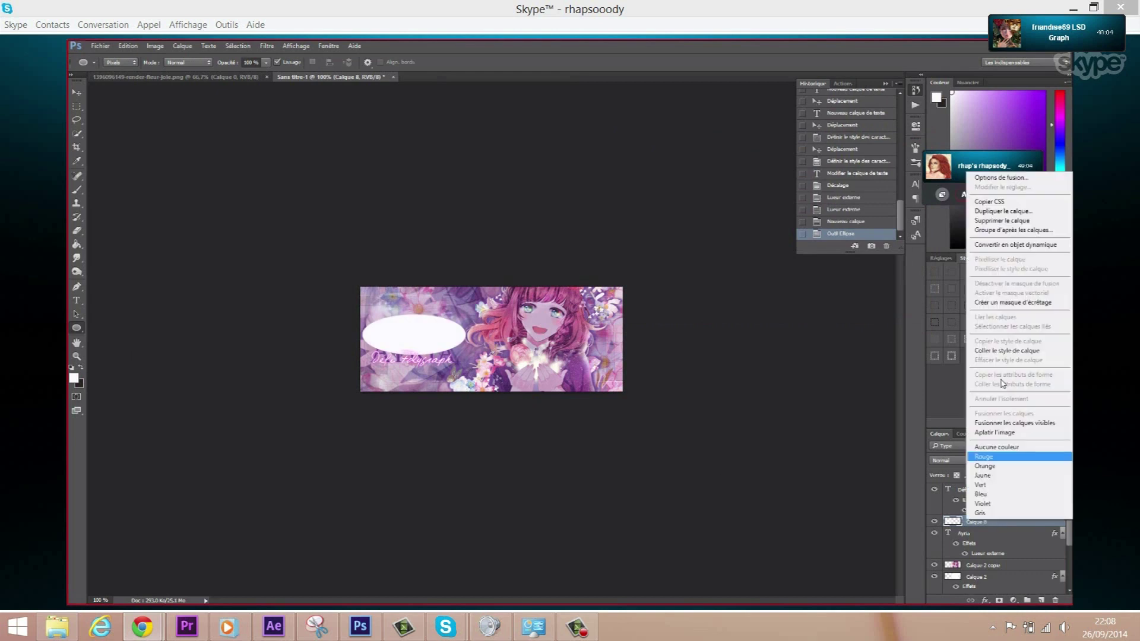
pyautogui.click(1005, 303)
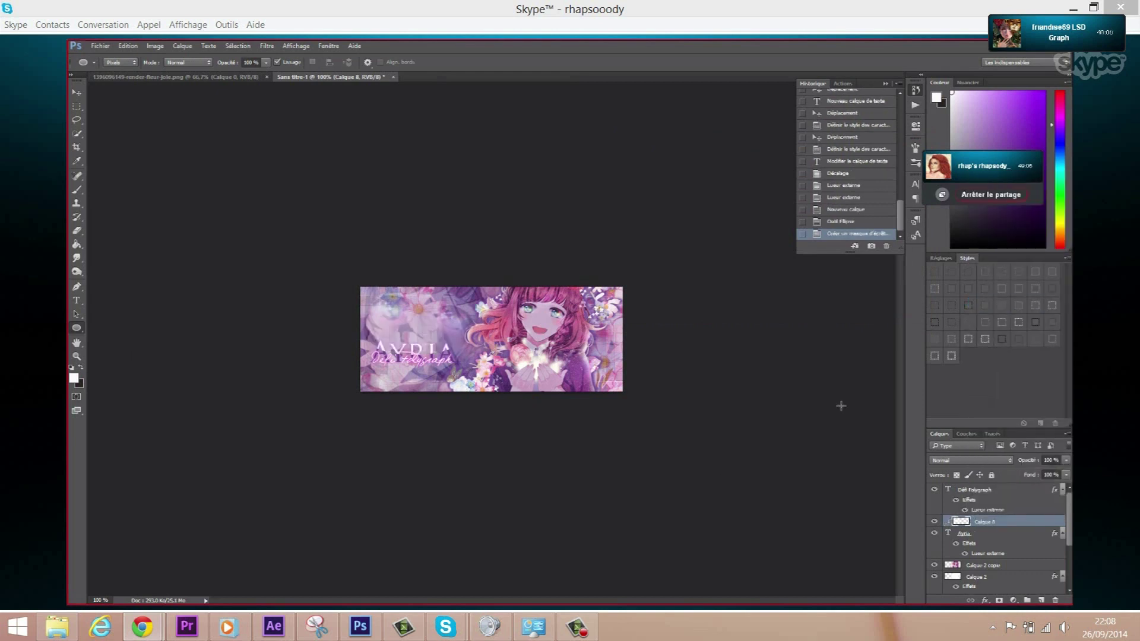
pyautogui.rightClick(980, 525)
pyautogui.click(1003, 179)
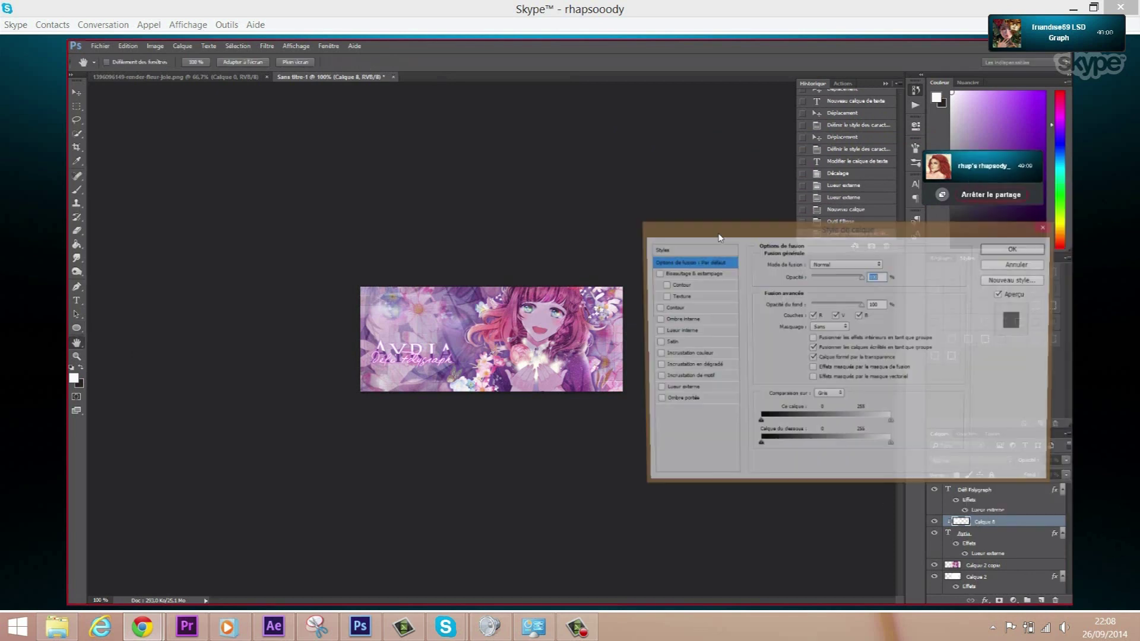
pyautogui.click(847, 264)
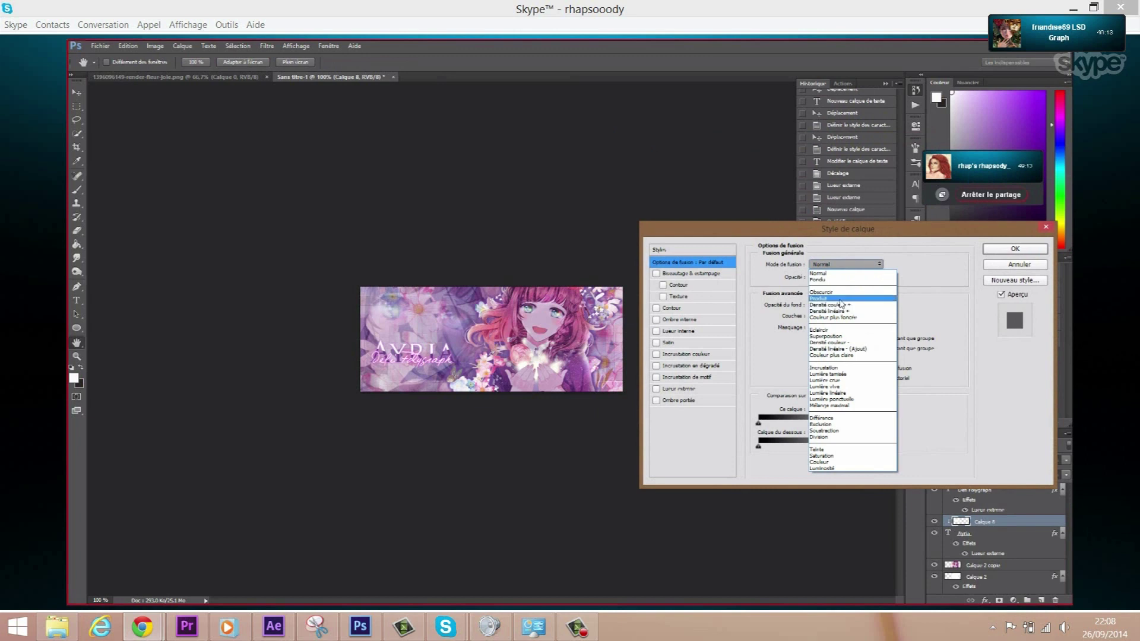
pyautogui.click(820, 298)
# - Add a Superposition-mode gradient overlay to Calque 8
pyautogui.click(657, 367)
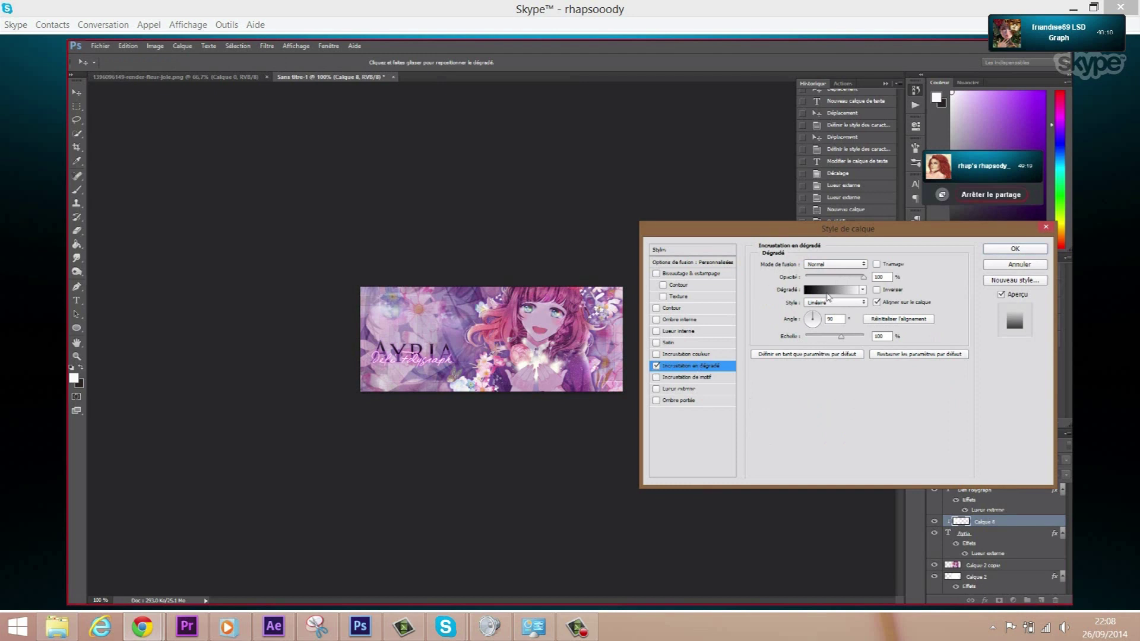
pyautogui.click(844, 264)
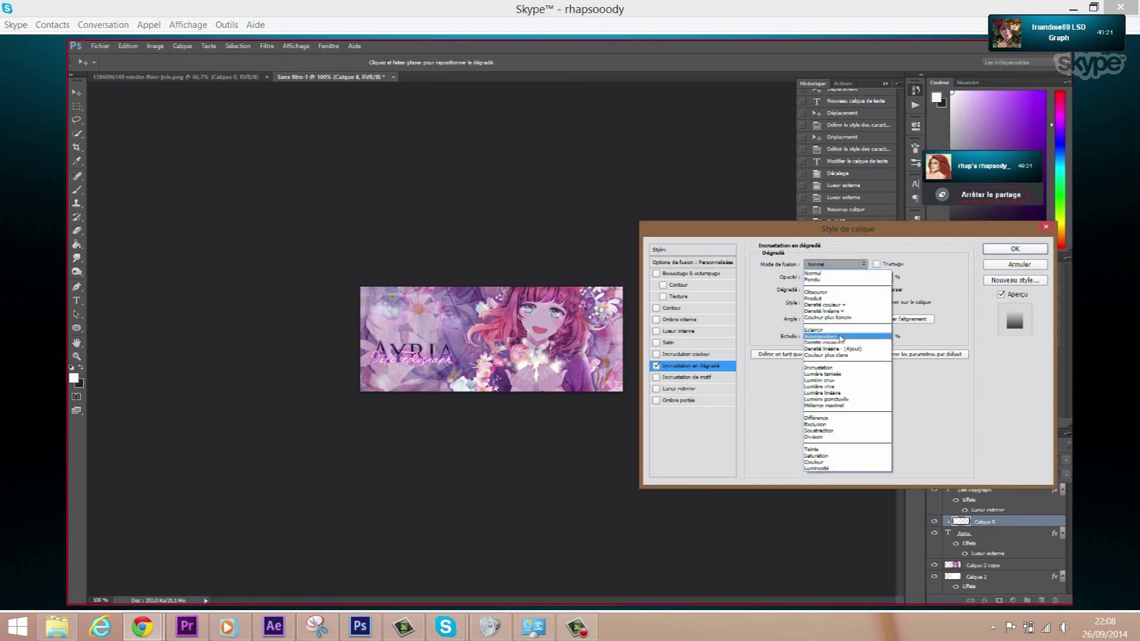
pyautogui.click(841, 337)
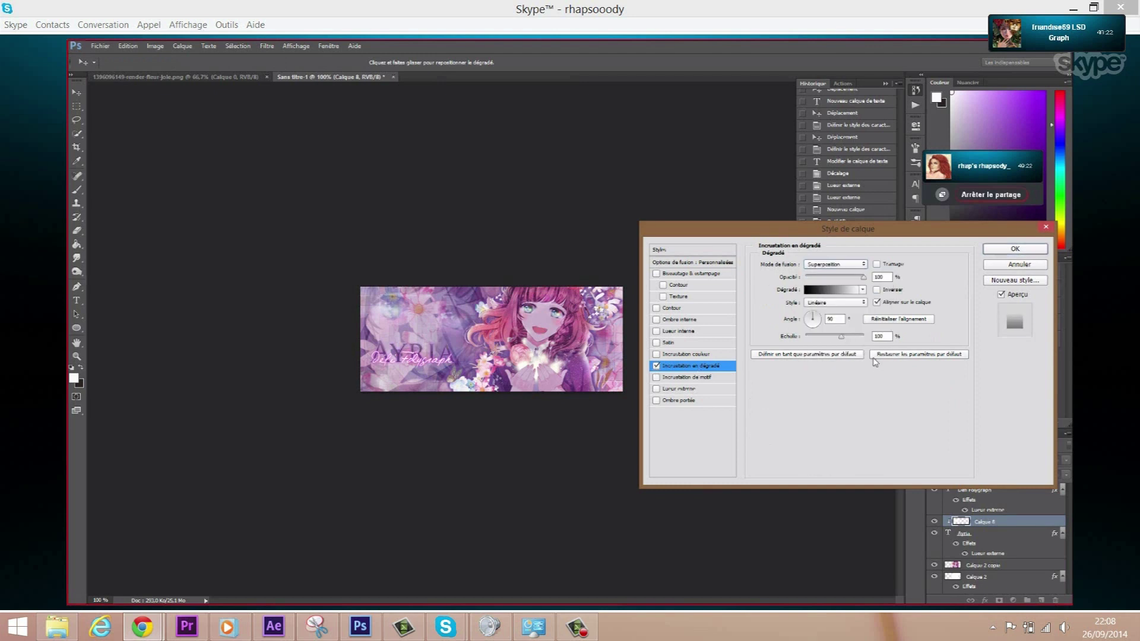
pyautogui.click(994, 249)
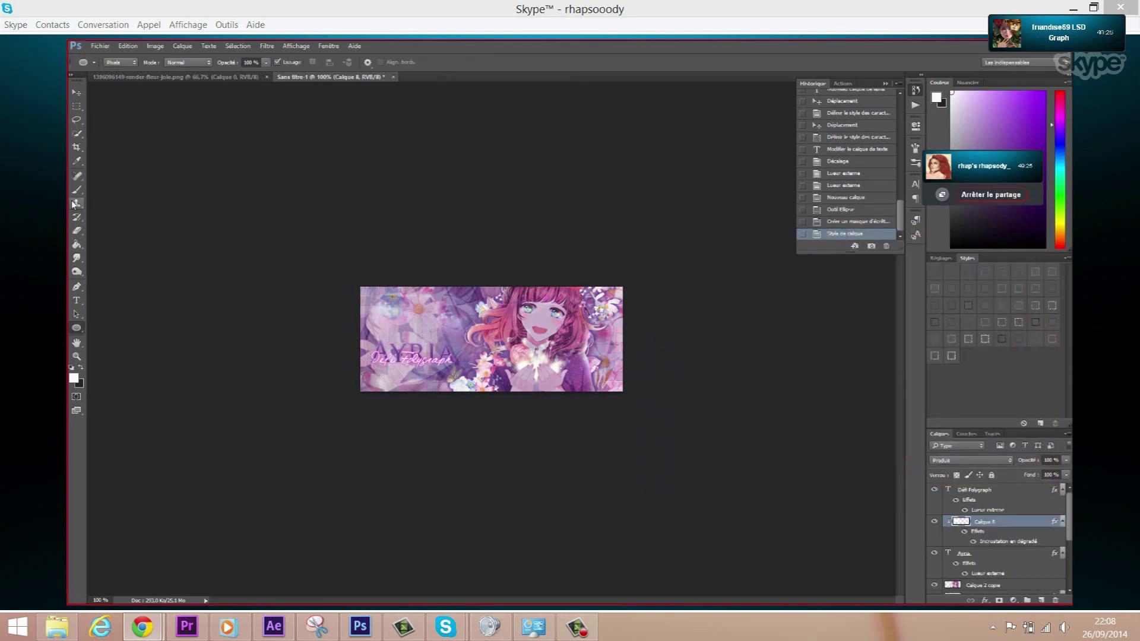
# - Erase a rectangular strip across the left part of Calque 8 and deselect
pyautogui.click(77, 106)
pyautogui.moveTo(361, 315); pyautogui.dragTo(476, 344)
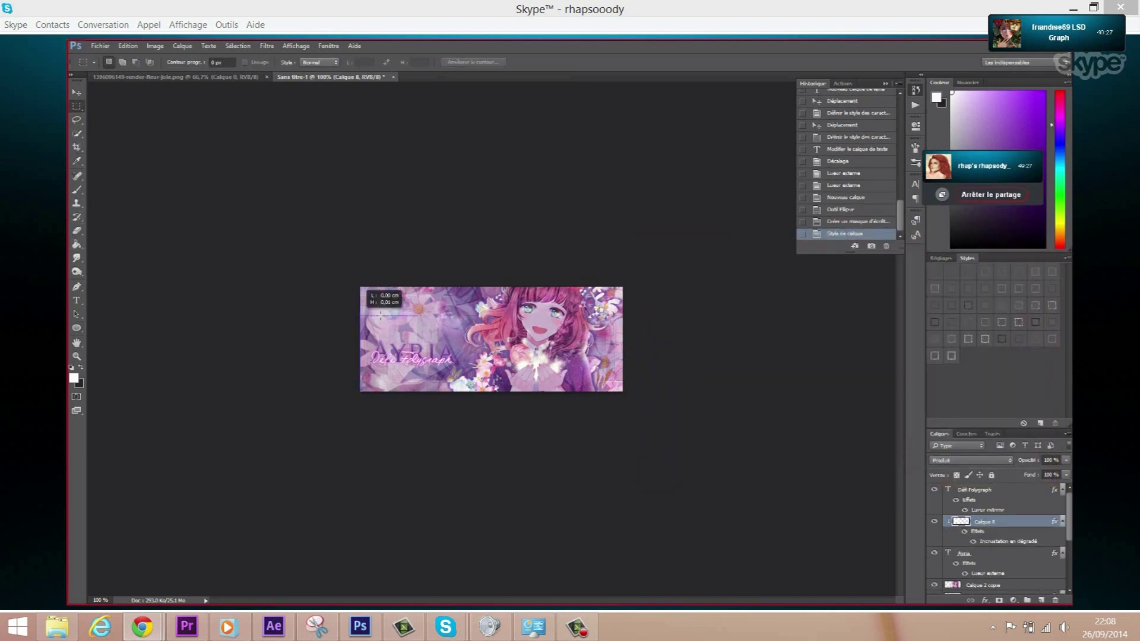
pyautogui.press('Delete')
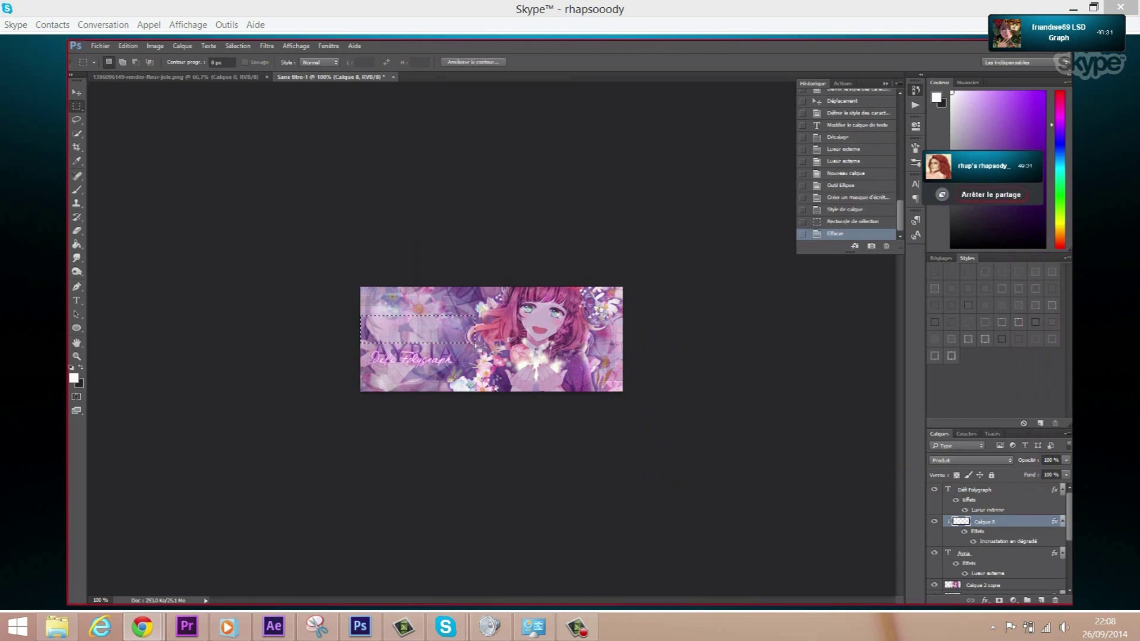
pyautogui.press('Delete')
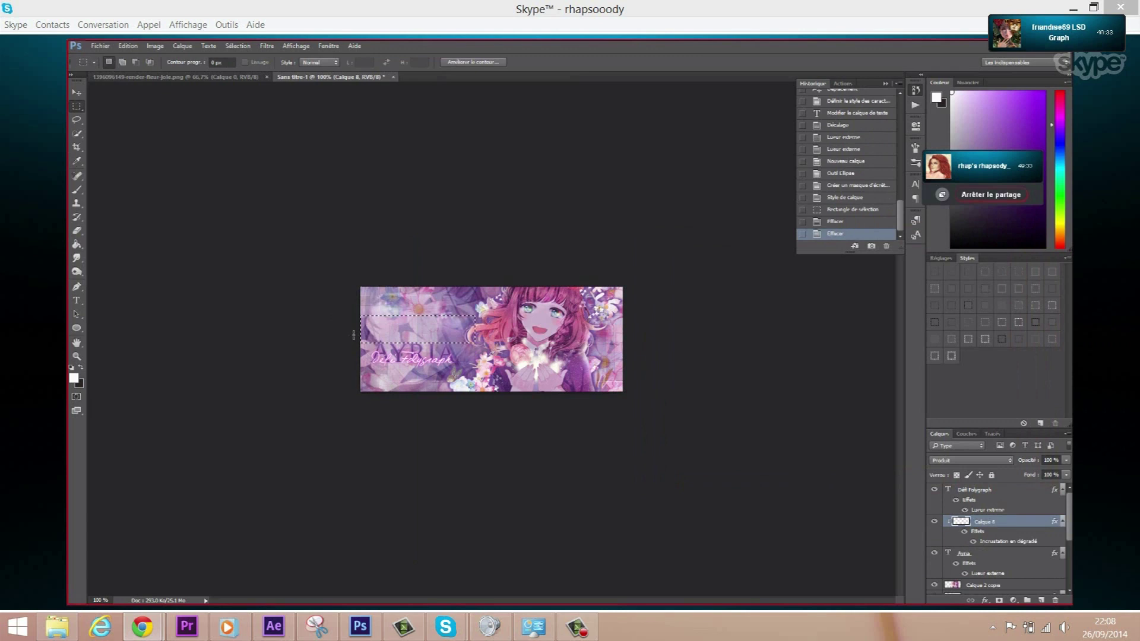
pyautogui.hotkey('ctrl', 'd')
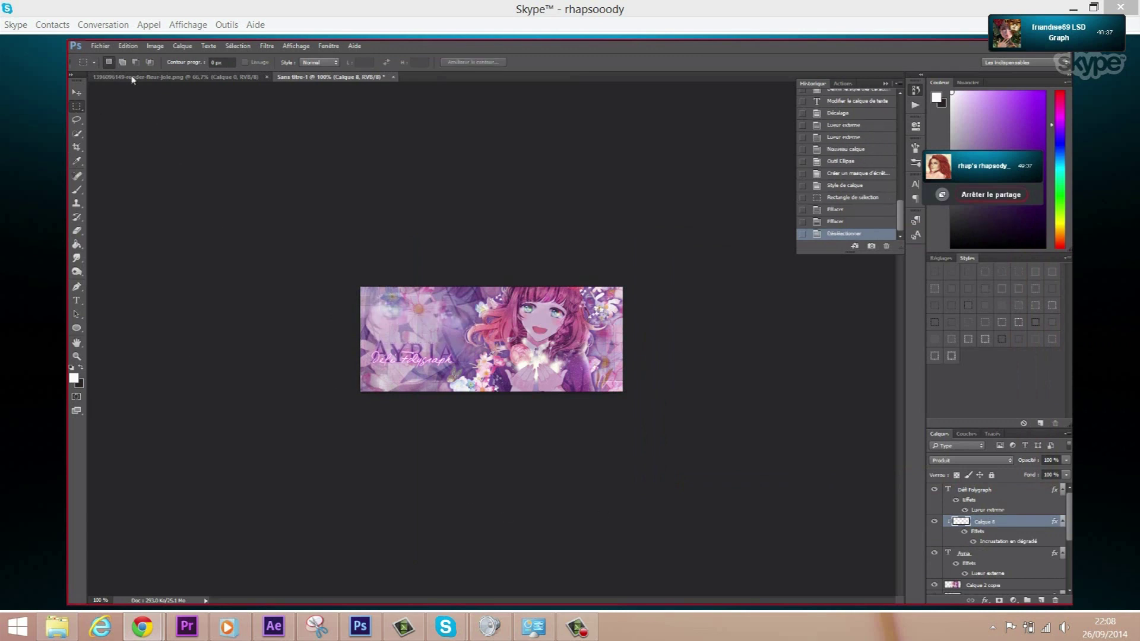
# - Step back through the erase history, deselect, and nudge Calque 8 slightly left
pyautogui.click(128, 46)
pyautogui.click(127, 46)
pyautogui.click(149, 71)
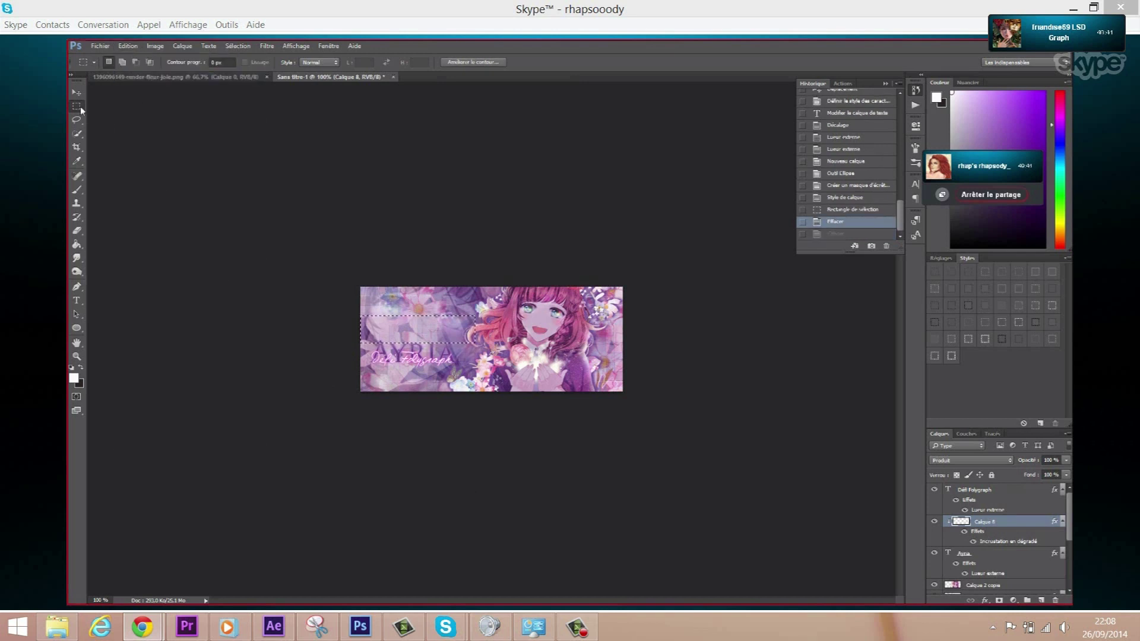
pyautogui.hotkey('ctrl', 'd')
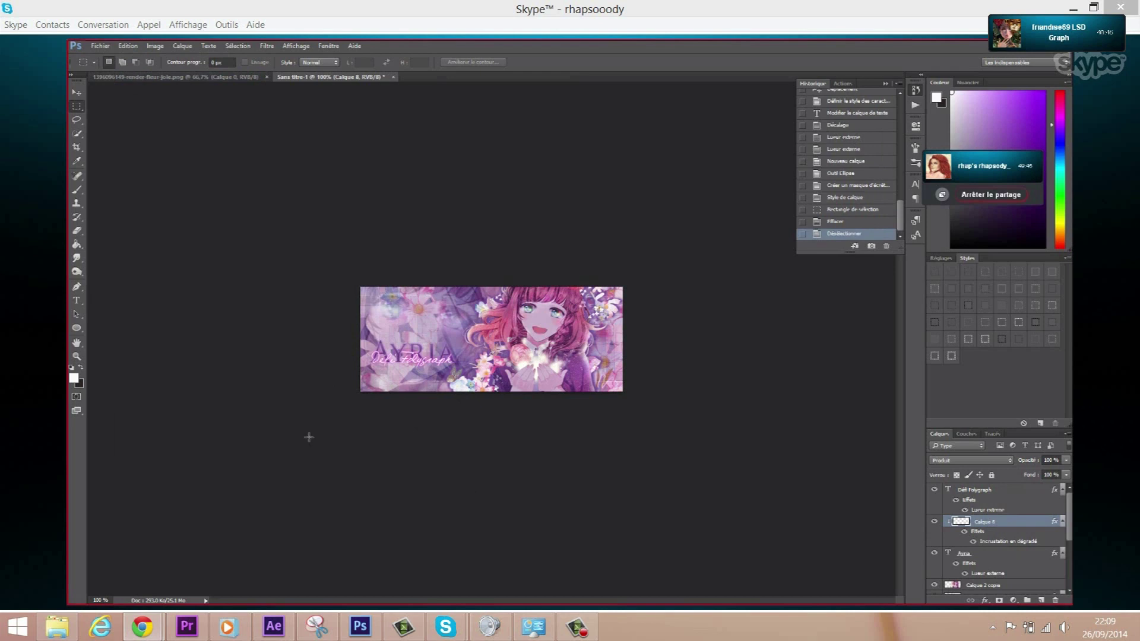
pyautogui.click(76, 92)
pyautogui.press('Left')
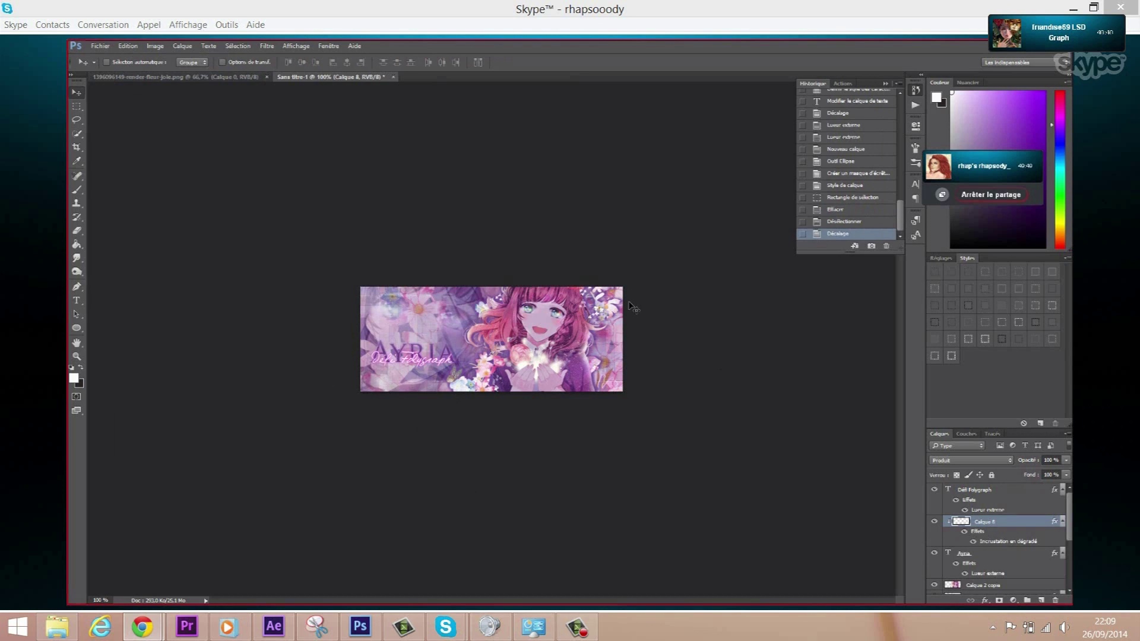
# - Add a black outer glow to Calque 8
pyautogui.rightClick(965, 526)
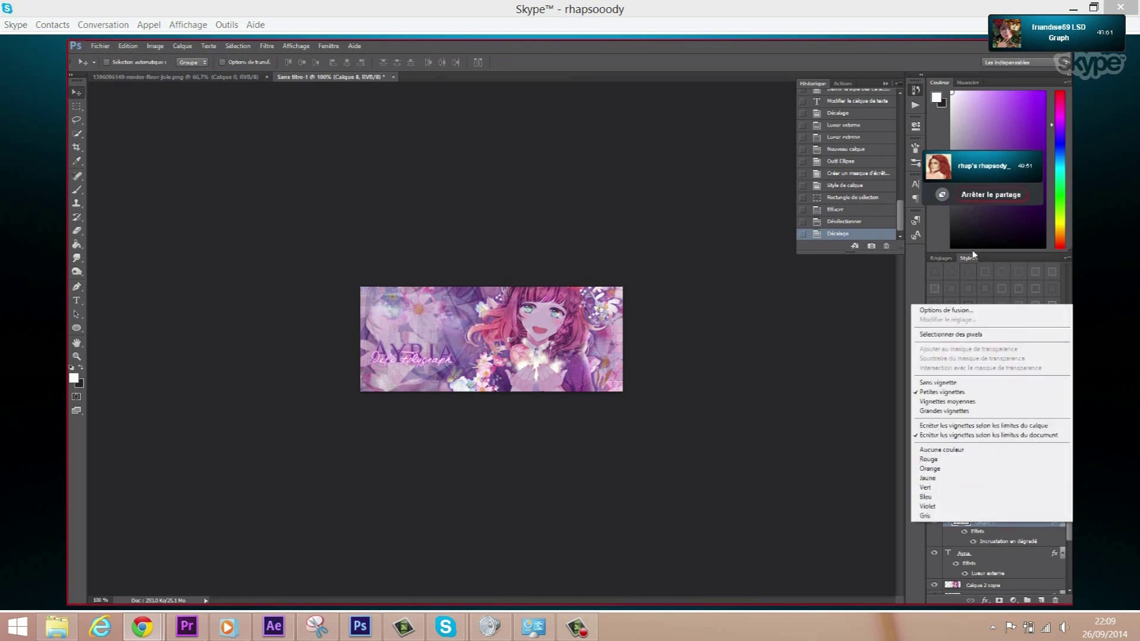
pyautogui.click(941, 308)
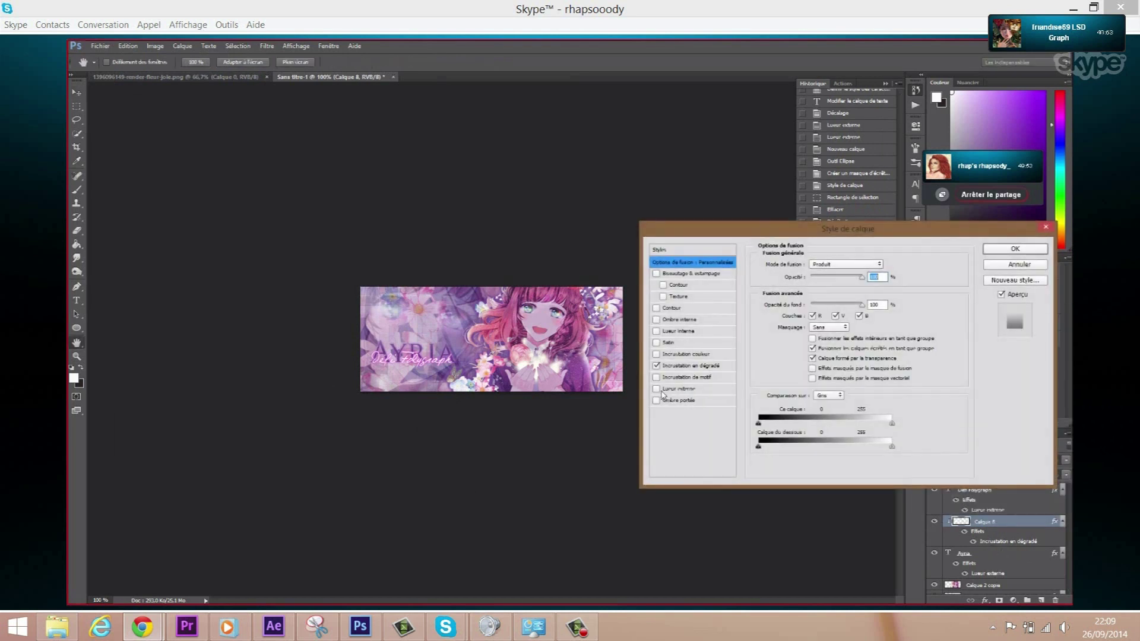
pyautogui.click(676, 389)
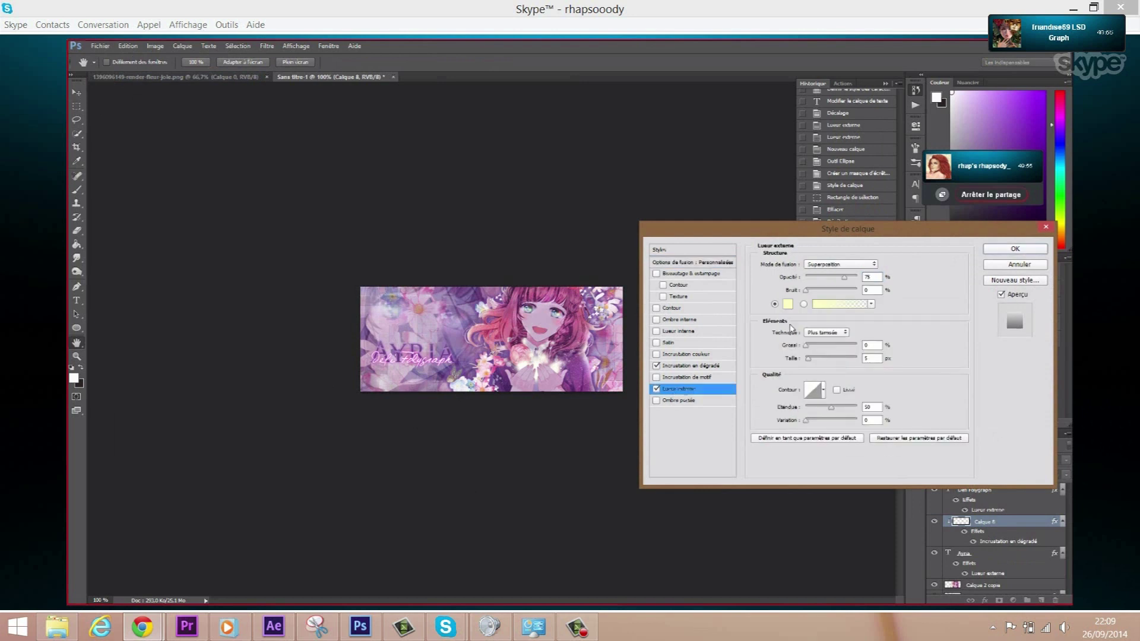
pyautogui.click(788, 304)
pyautogui.click(628, 295)
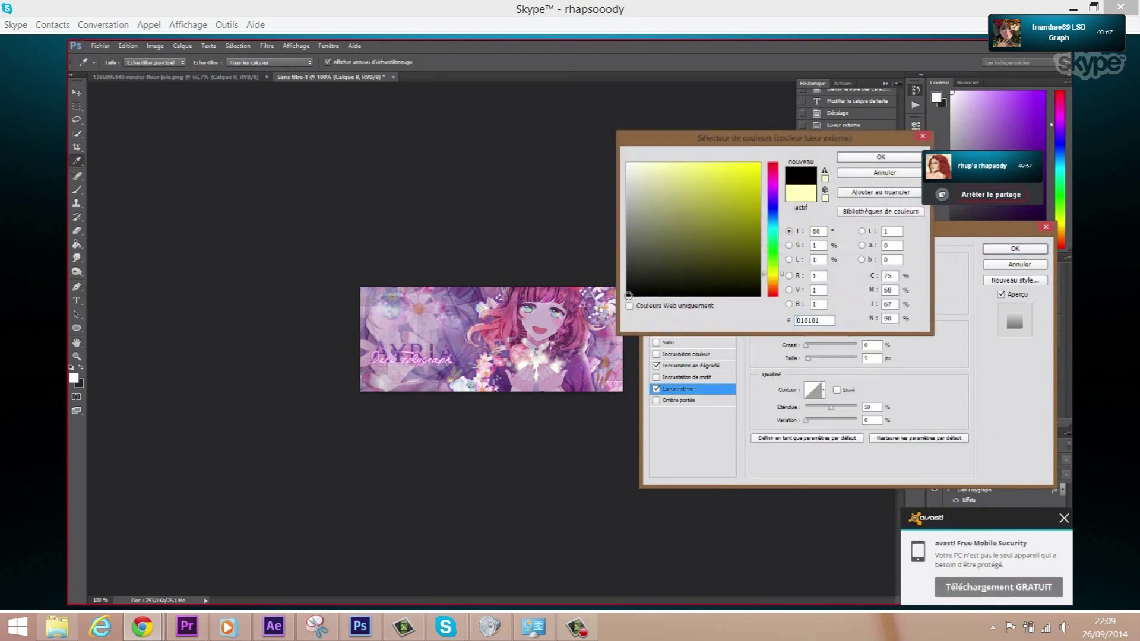
pyautogui.click(881, 157)
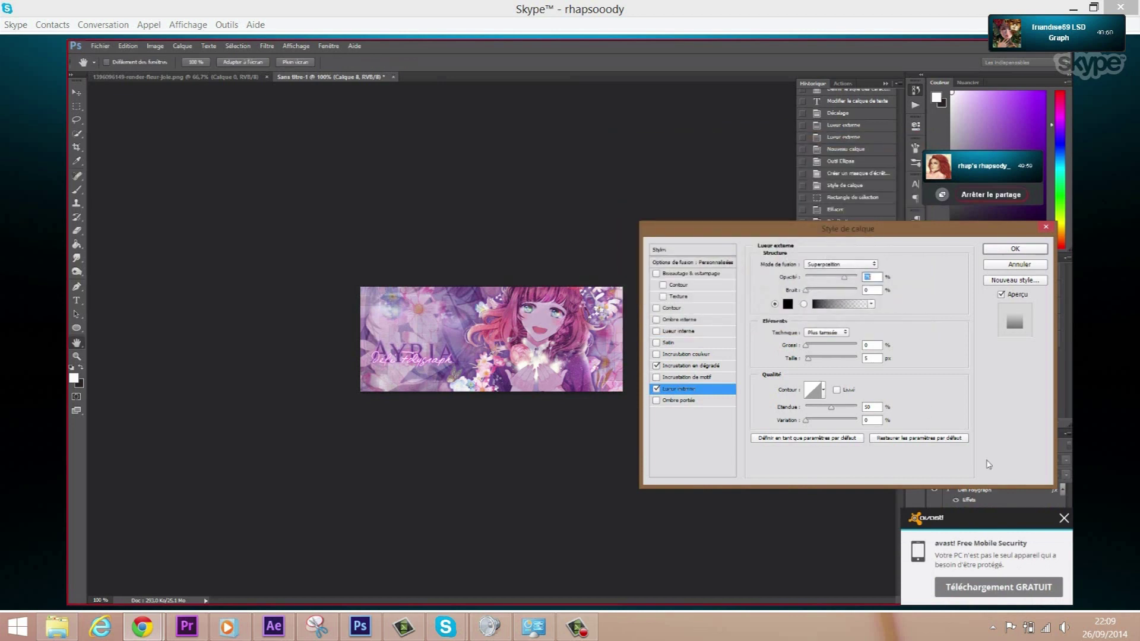
# - Set Calque 8's glow to Normal mode with 8 px size and apply it
pyautogui.click(1063, 519)
pyautogui.click(840, 264)
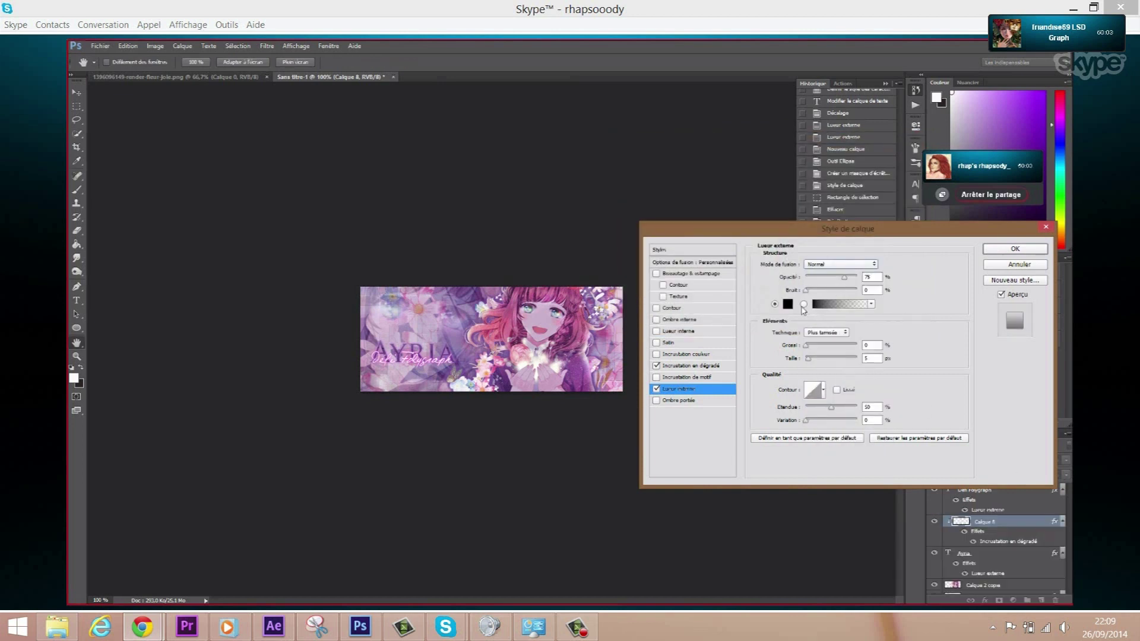
pyautogui.doubleClick(868, 359)
pyautogui.write('10')
pyautogui.click(807, 362)
pyautogui.write('8')
pyautogui.click(1015, 249)
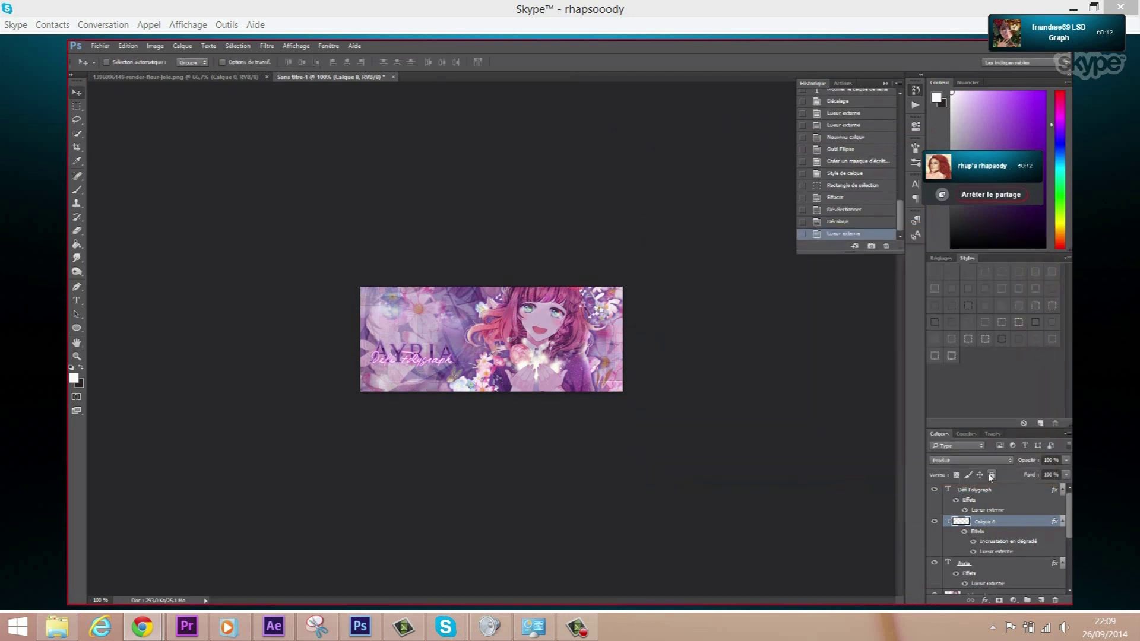
# - Add and slide extra colour stops in Calque 8's black-to-white overlay gradient
pyautogui.doubleClick(988, 553)
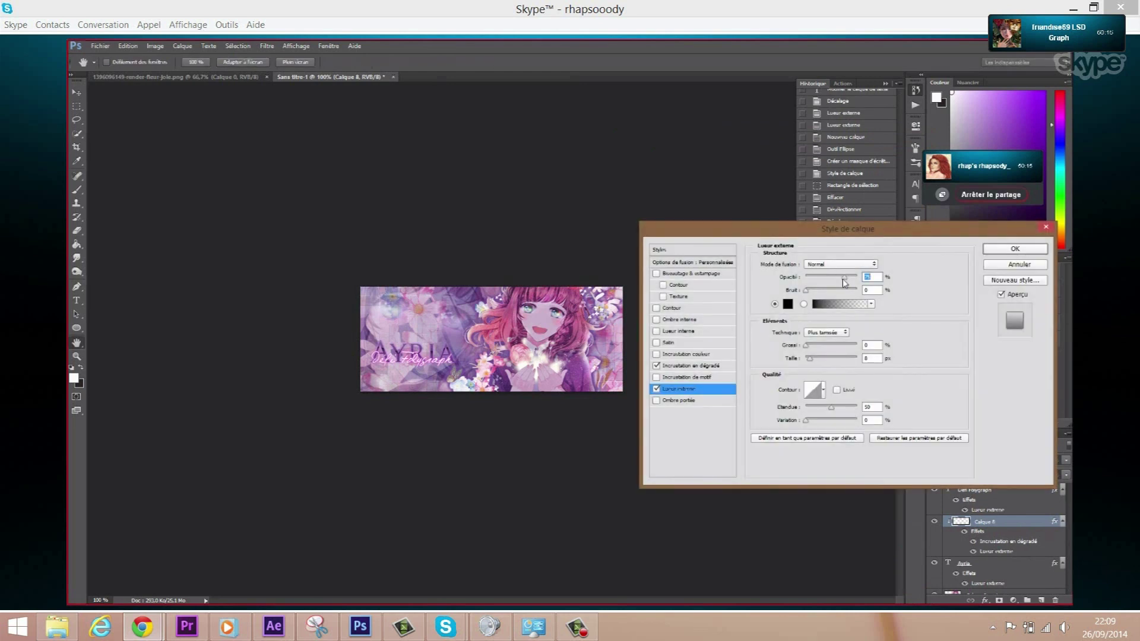
pyautogui.click(680, 366)
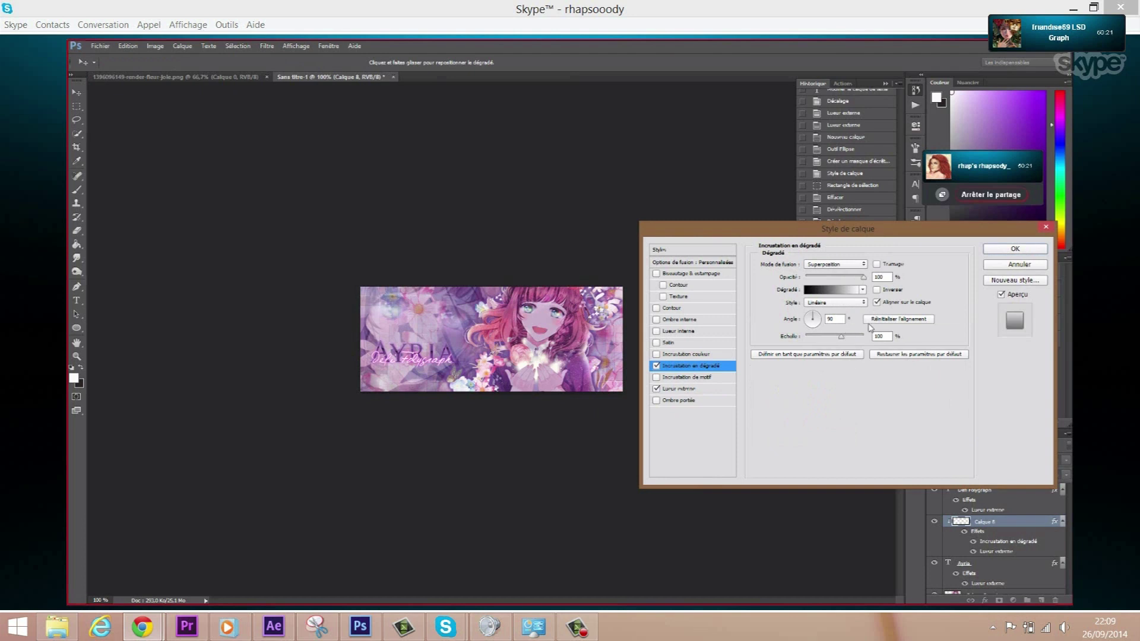
pyautogui.click(829, 290)
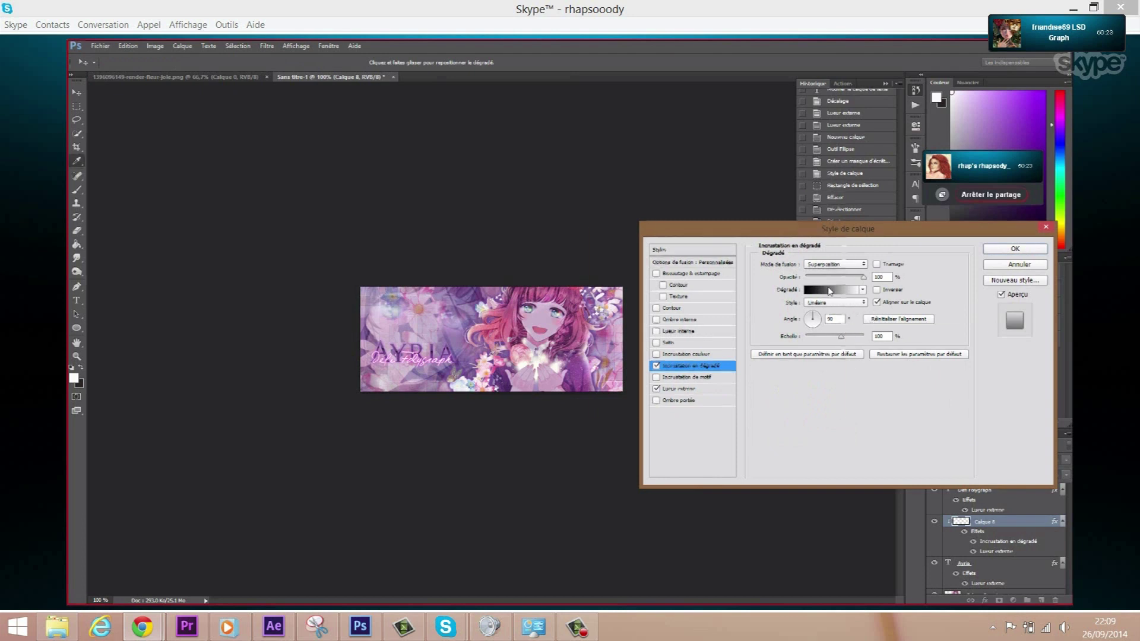
pyautogui.click(831, 346)
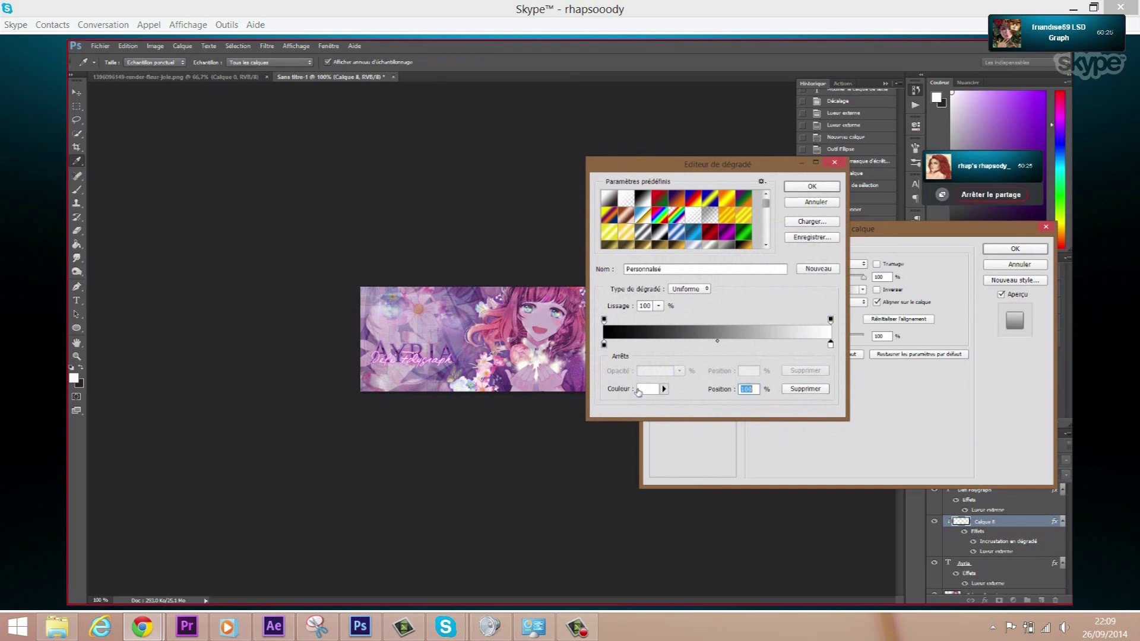
pyautogui.click(815, 345)
pyautogui.moveTo(805, 346); pyautogui.dragTo(750, 352)
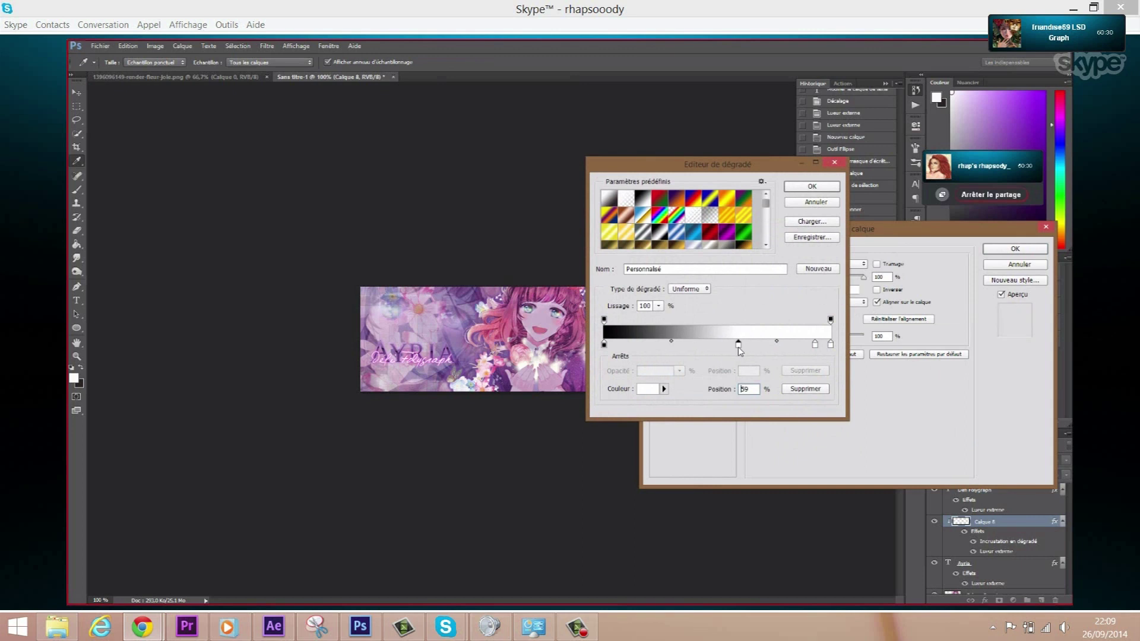
pyautogui.click(829, 188)
pyautogui.click(1014, 250)
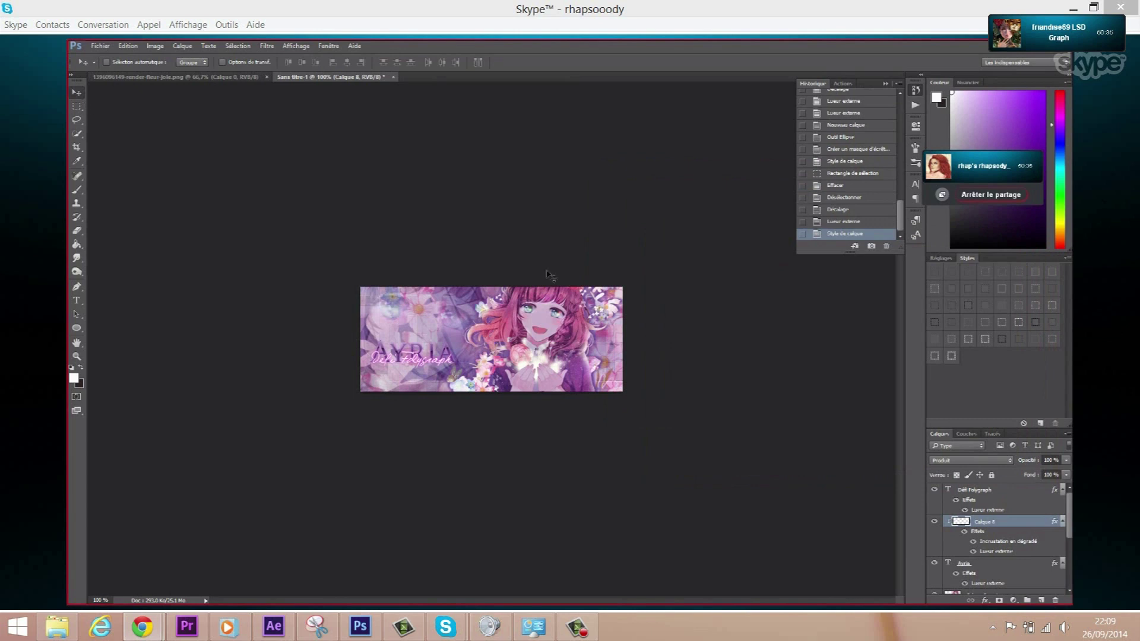
# - Nudge the subtitle text layer slightly to the left
pyautogui.press('Left')
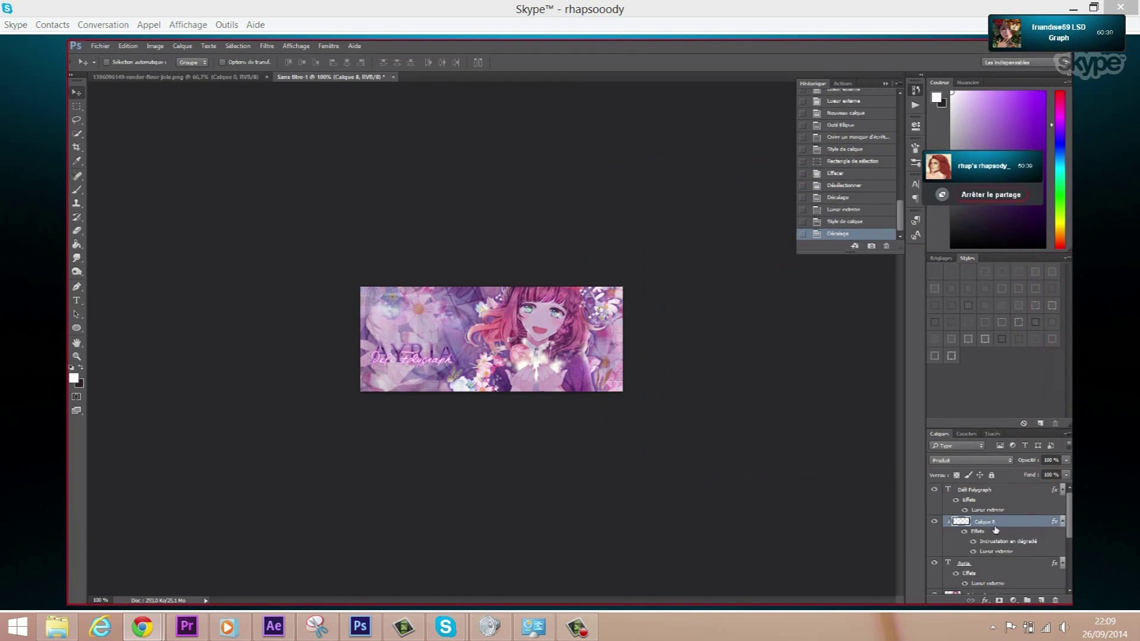
pyautogui.click(984, 500)
pyautogui.press('Left')
pyautogui.press('Left')
pyautogui.press('Left')
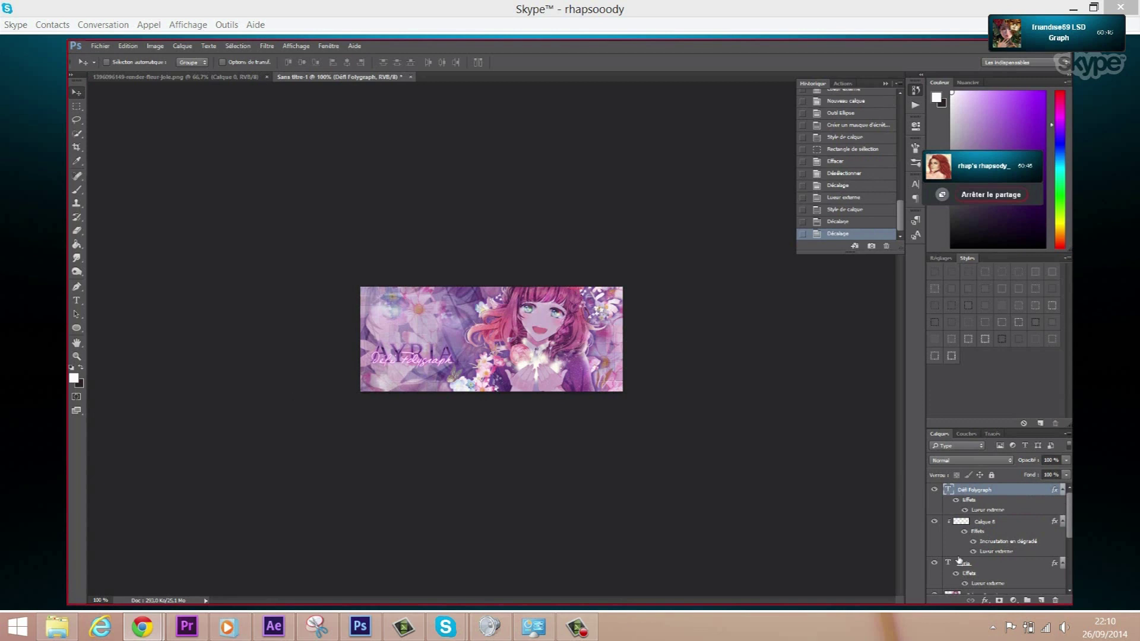
pyautogui.scroll(-5, 959, 561)
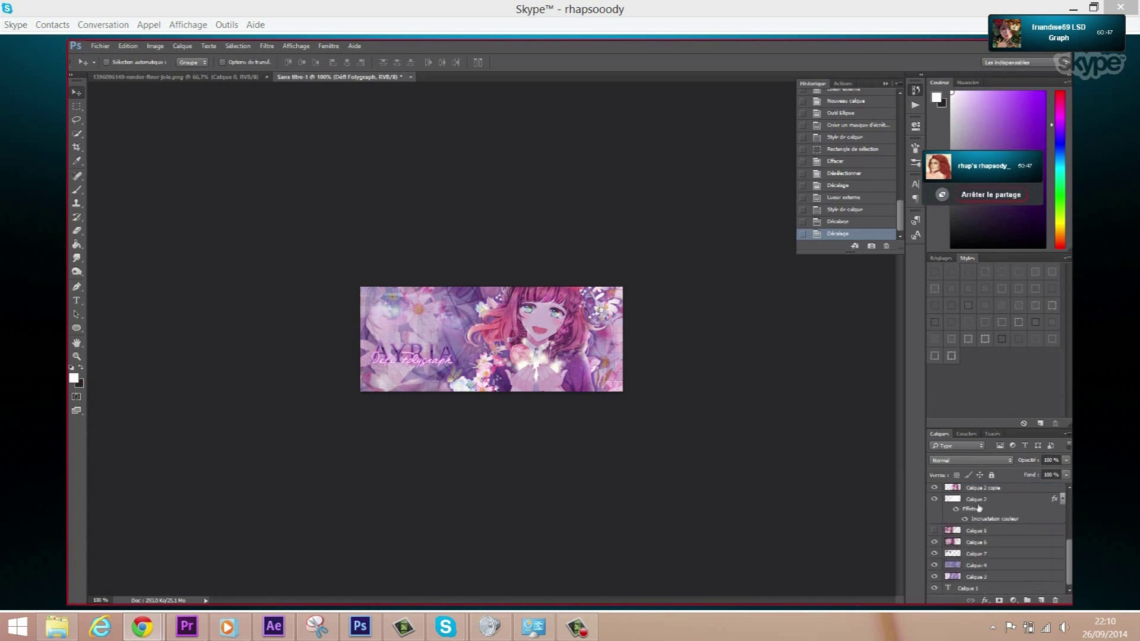
pyautogui.scroll(3, 979, 523)
# - Add a new layer Calque 9 above Calque 2 copie and set a light magenta #c980c7 brush colour
pyautogui.click(981, 554)
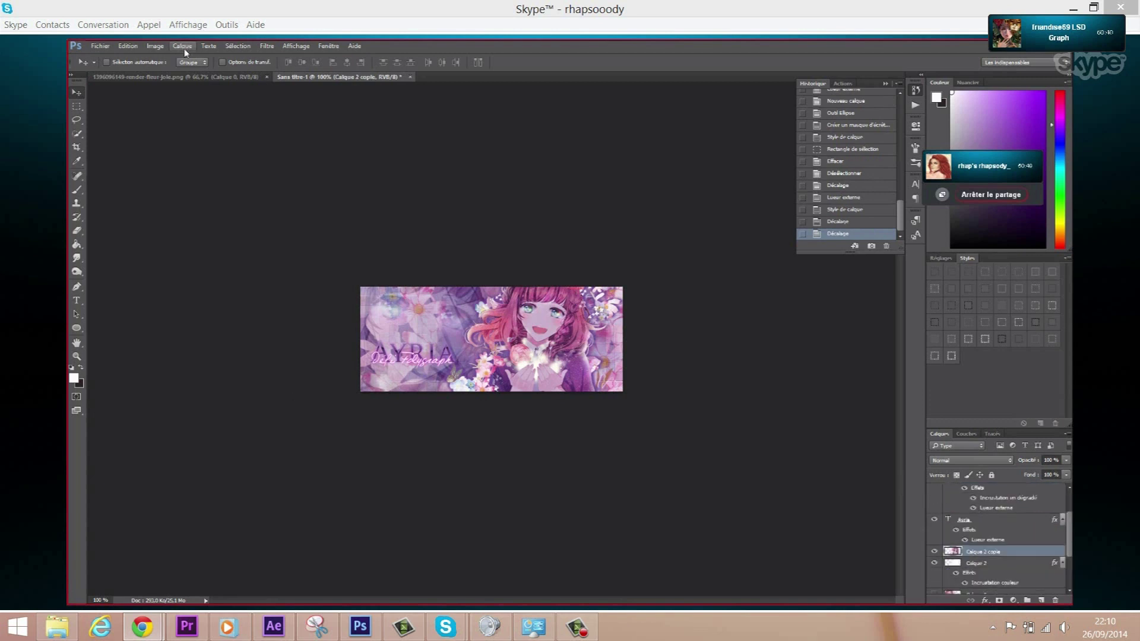
pyautogui.click(182, 45)
pyautogui.click(361, 58)
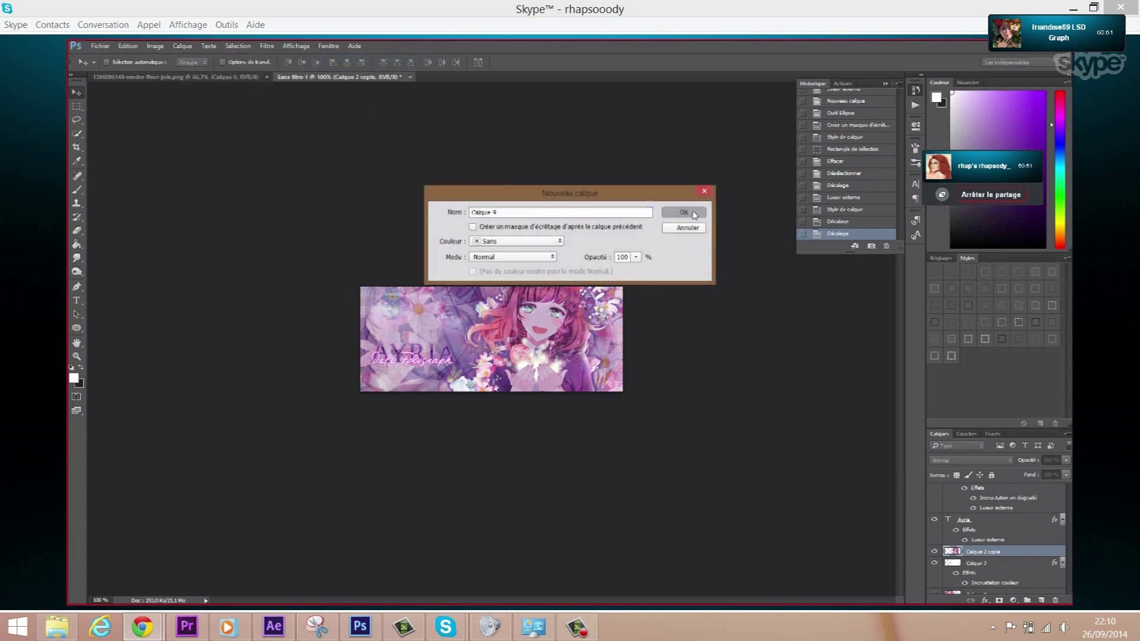
pyautogui.press('Return')
pyautogui.click(76, 190)
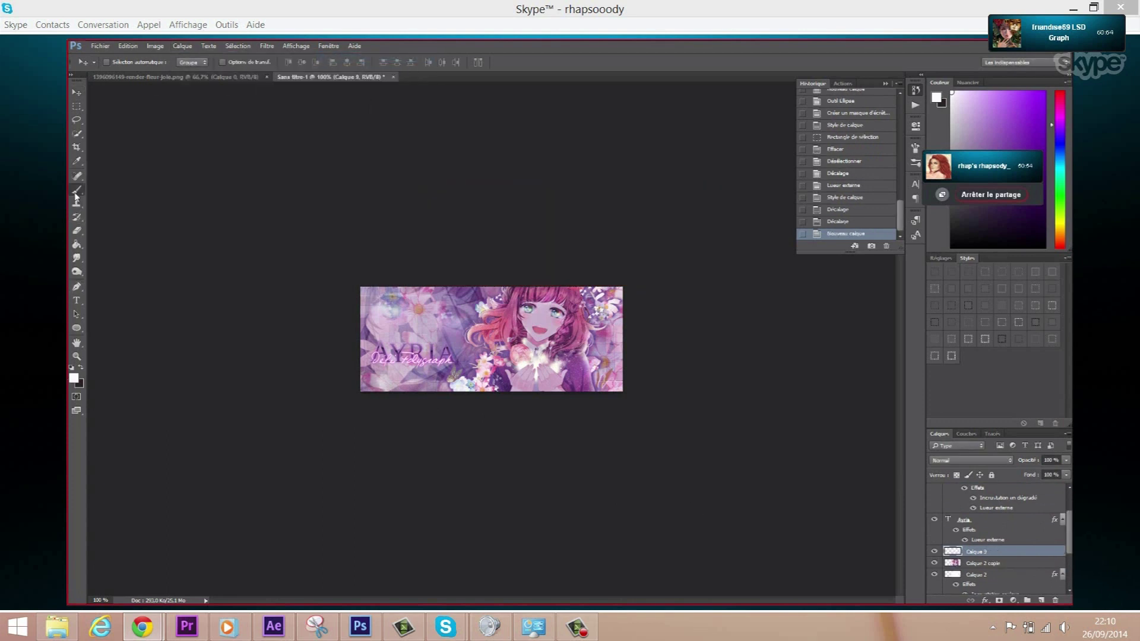
pyautogui.click(75, 380)
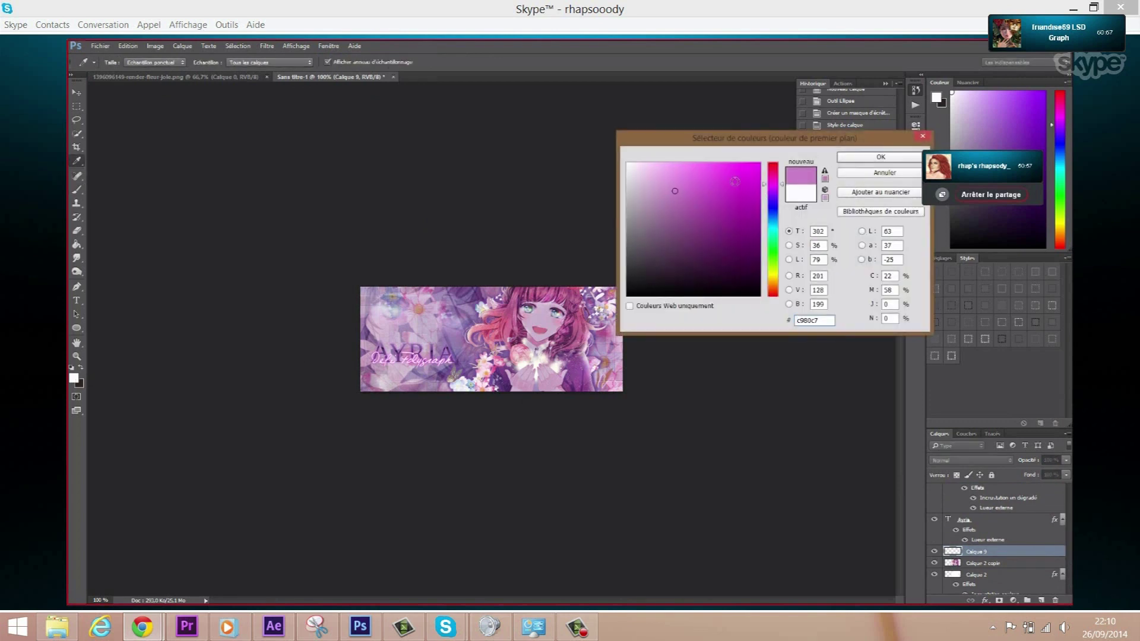
pyautogui.click(736, 181)
pyautogui.click(881, 157)
# - Paint magenta strokes near the Polygraph text, then open Calque 2 copie's blending options
pyautogui.press('b')
pyautogui.rightClick(475, 349)
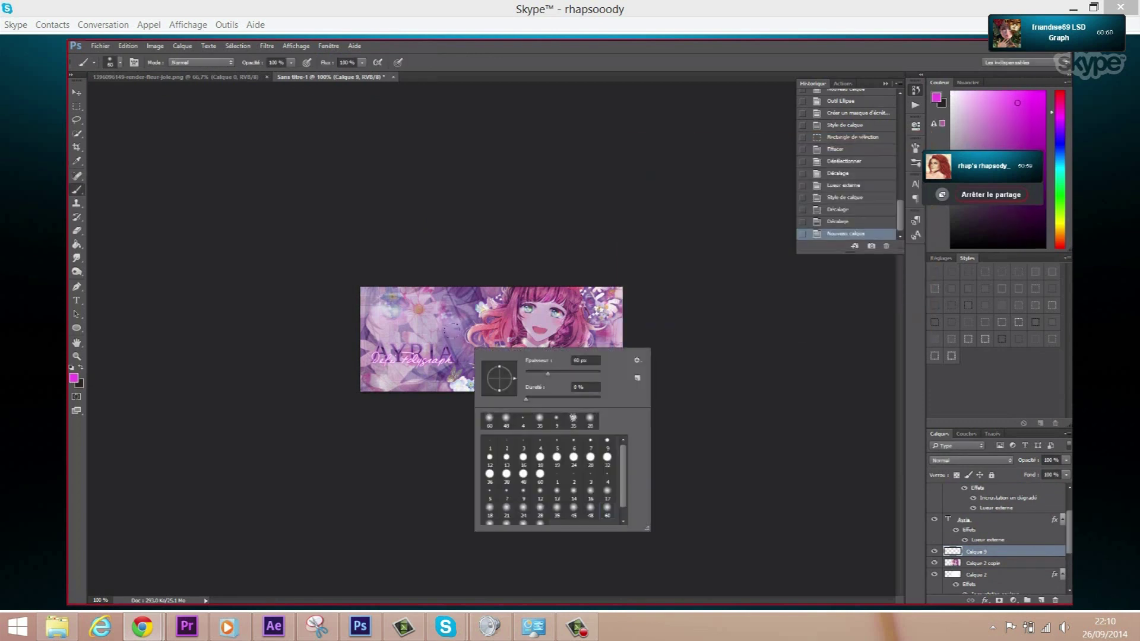
pyautogui.click(413, 350)
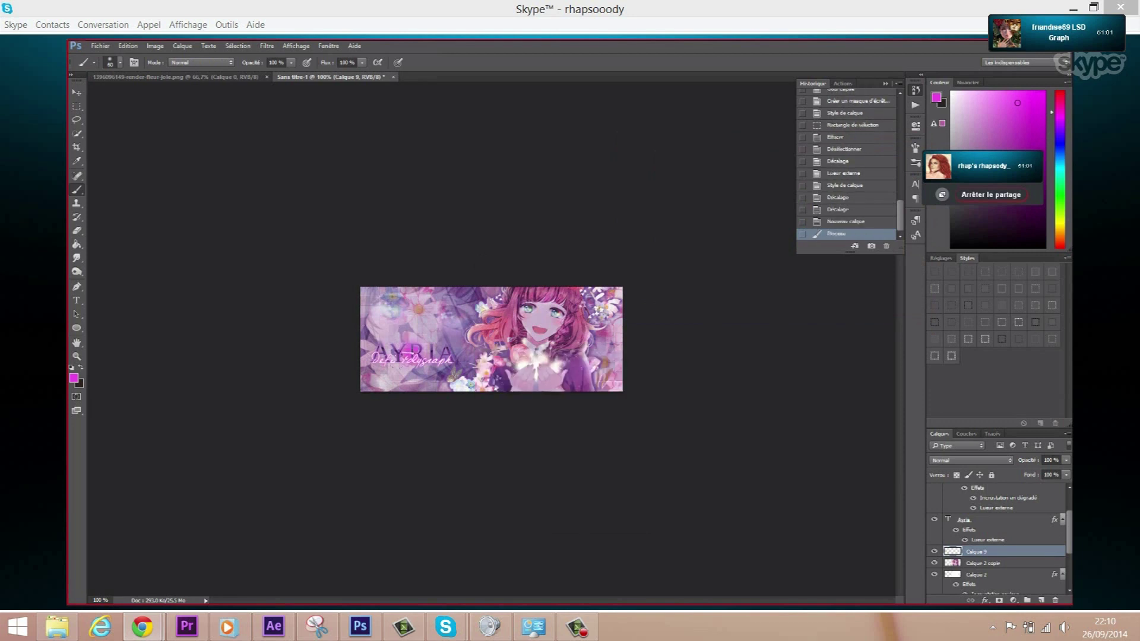
pyautogui.click(127, 45)
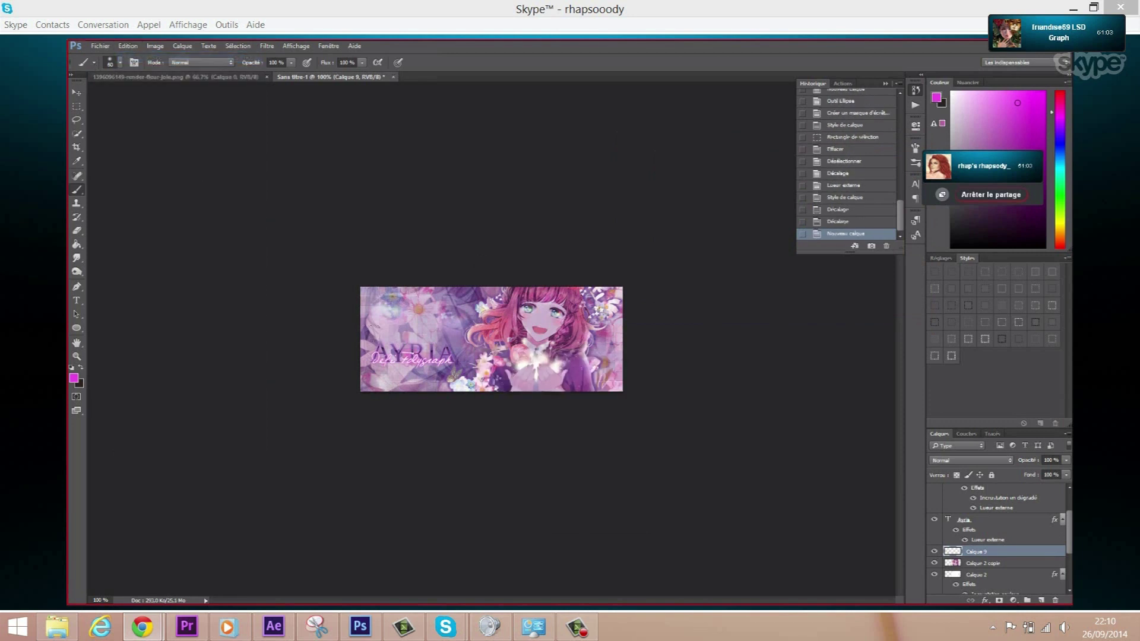
pyautogui.moveTo(423, 348); pyautogui.dragTo(445, 359)
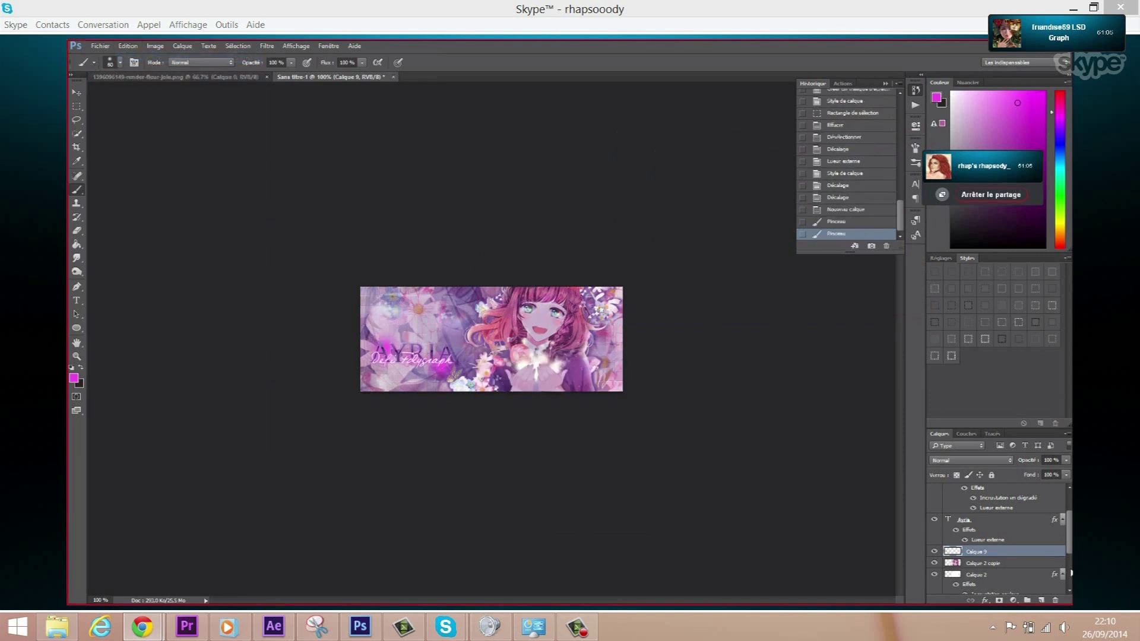
pyautogui.rightClick(996, 557)
pyautogui.click(986, 216)
# - Preview Superposition blending on Calque 2 copie, then cancel the Layer Style
pyautogui.click(822, 265)
pyautogui.click(843, 334)
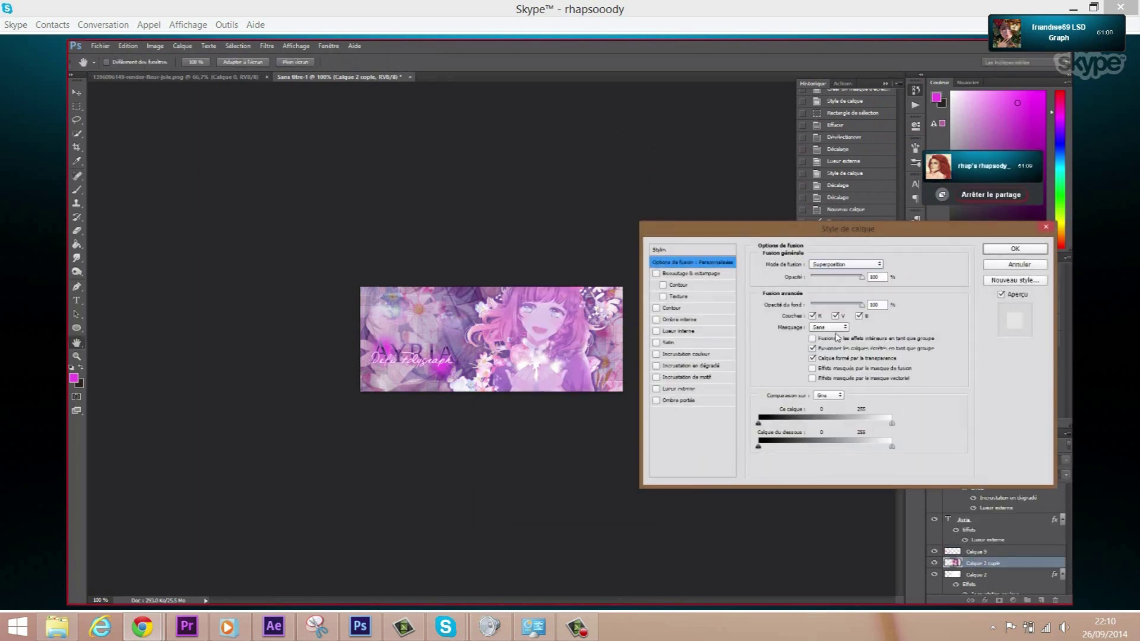
pyautogui.click(1026, 267)
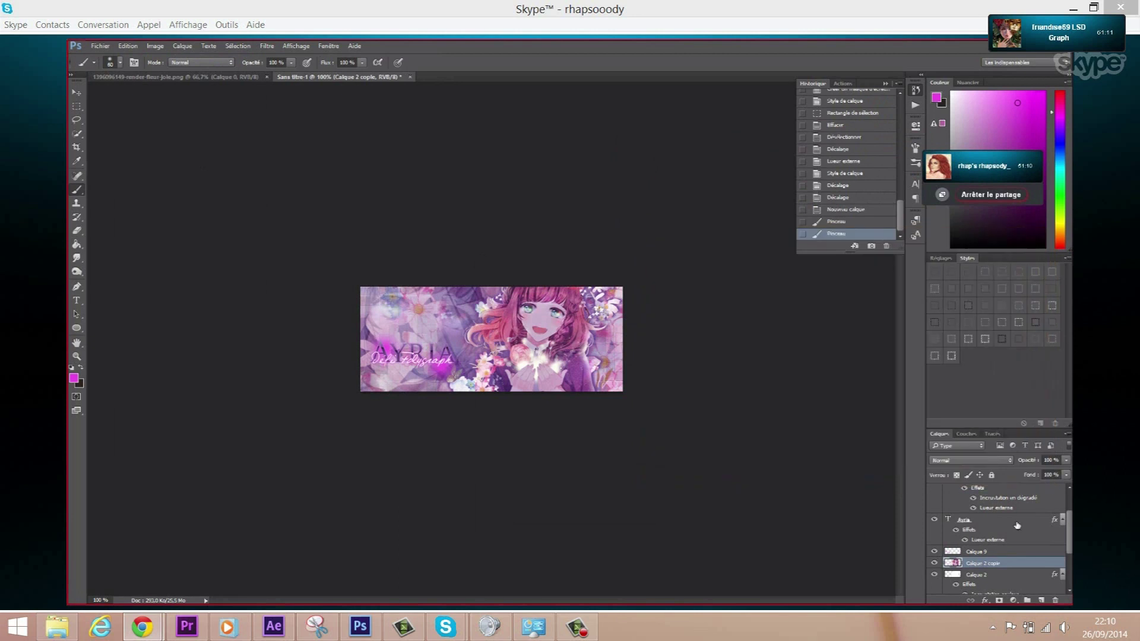
# - Set Calque 9's blend mode to Superposition and nudge it slightly left
pyautogui.click(974, 552)
pyautogui.rightClick(973, 550)
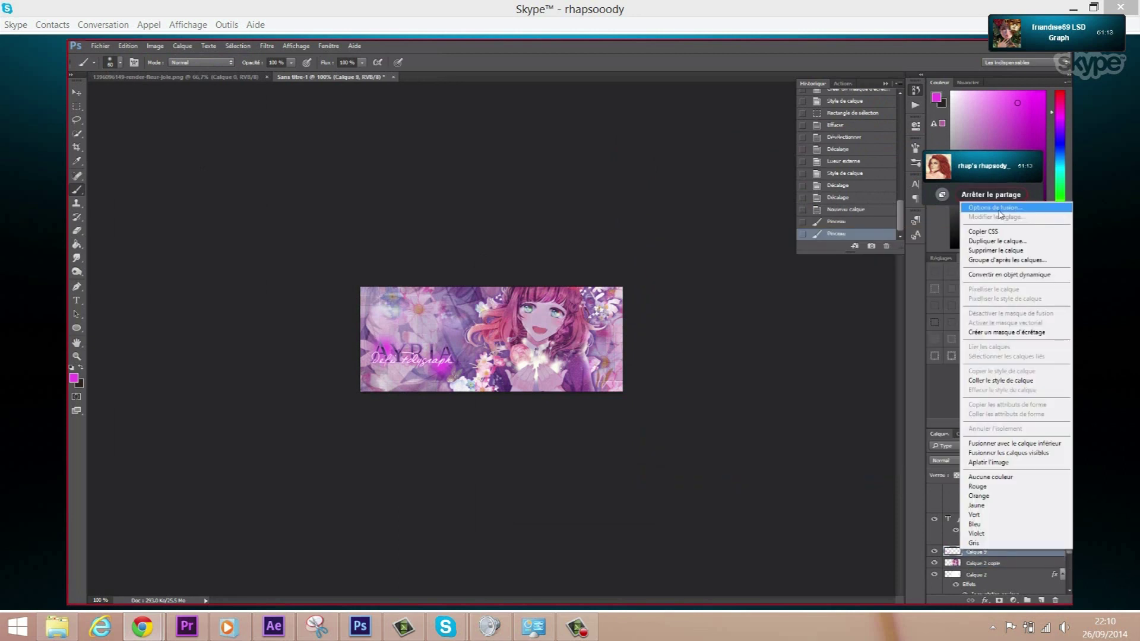
pyautogui.click(986, 214)
pyautogui.click(846, 265)
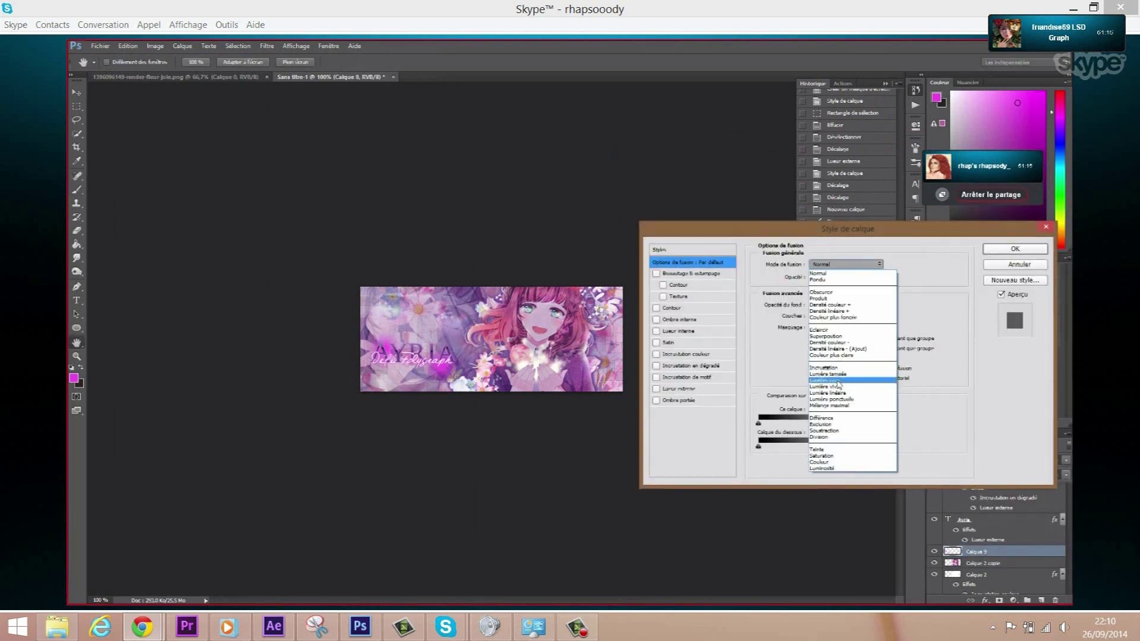
pyautogui.click(839, 382)
pyautogui.click(851, 265)
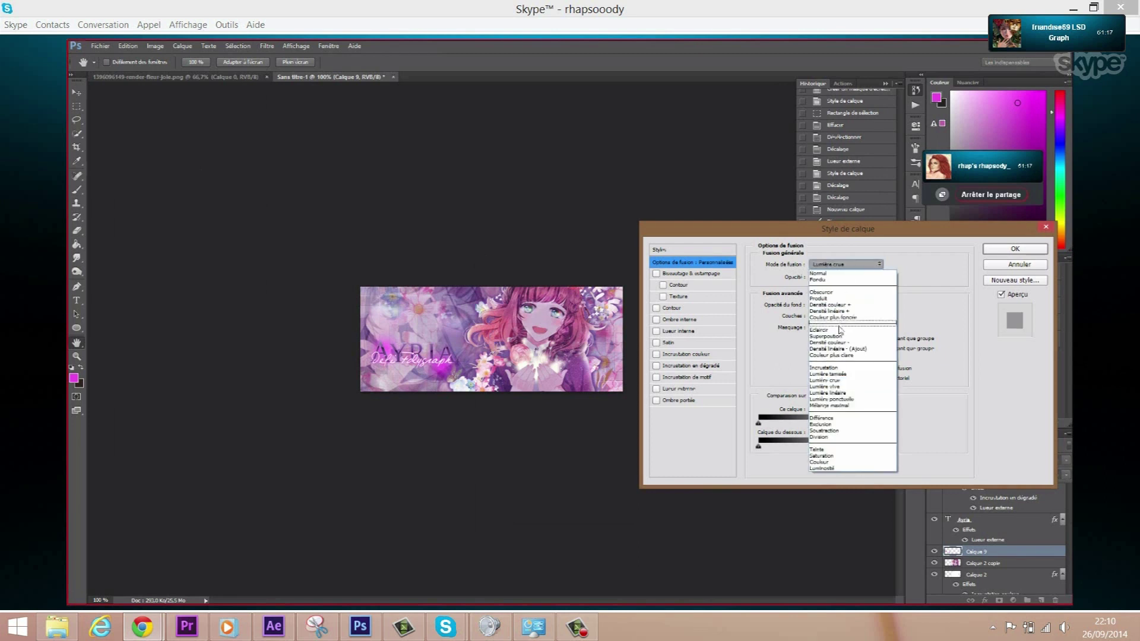
pyautogui.click(839, 338)
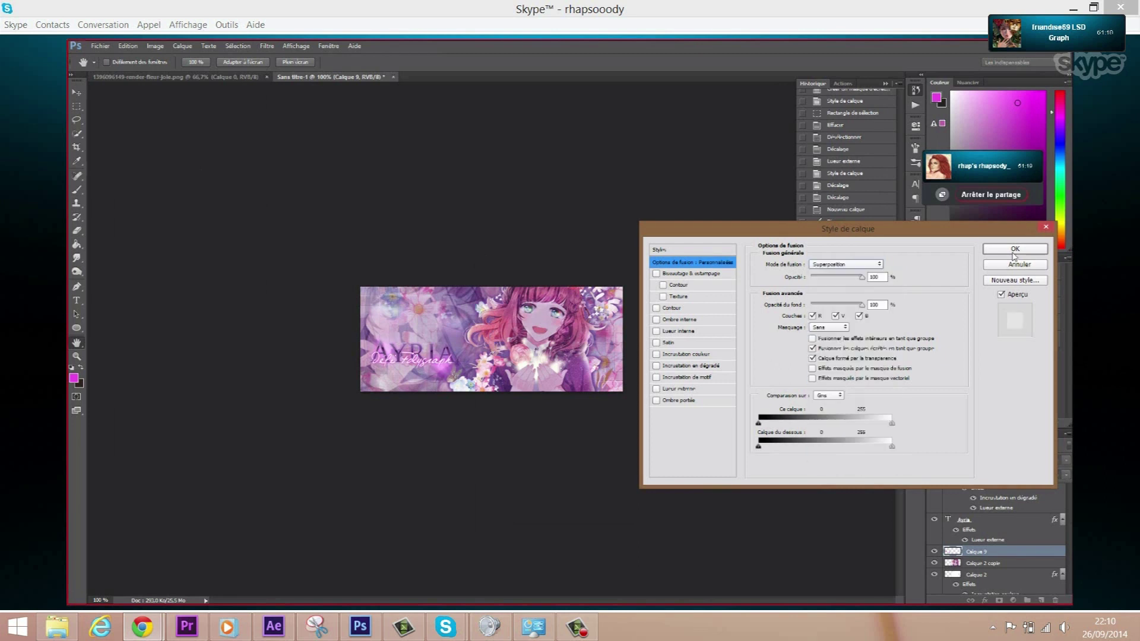
pyautogui.click(1015, 250)
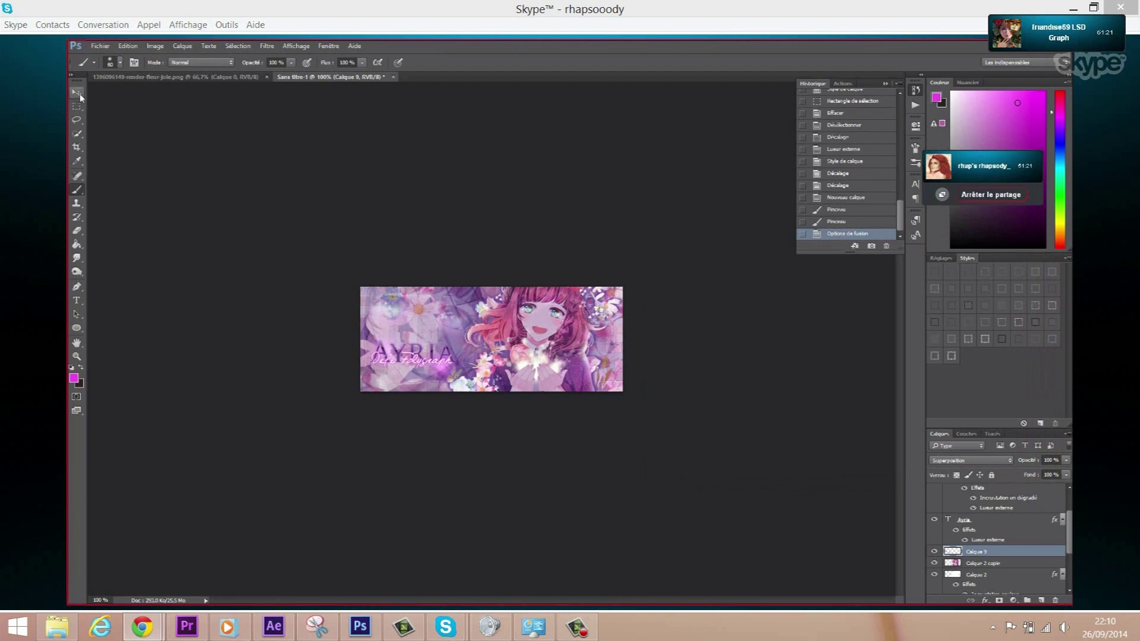
pyautogui.click(76, 92)
pyautogui.press('Left')
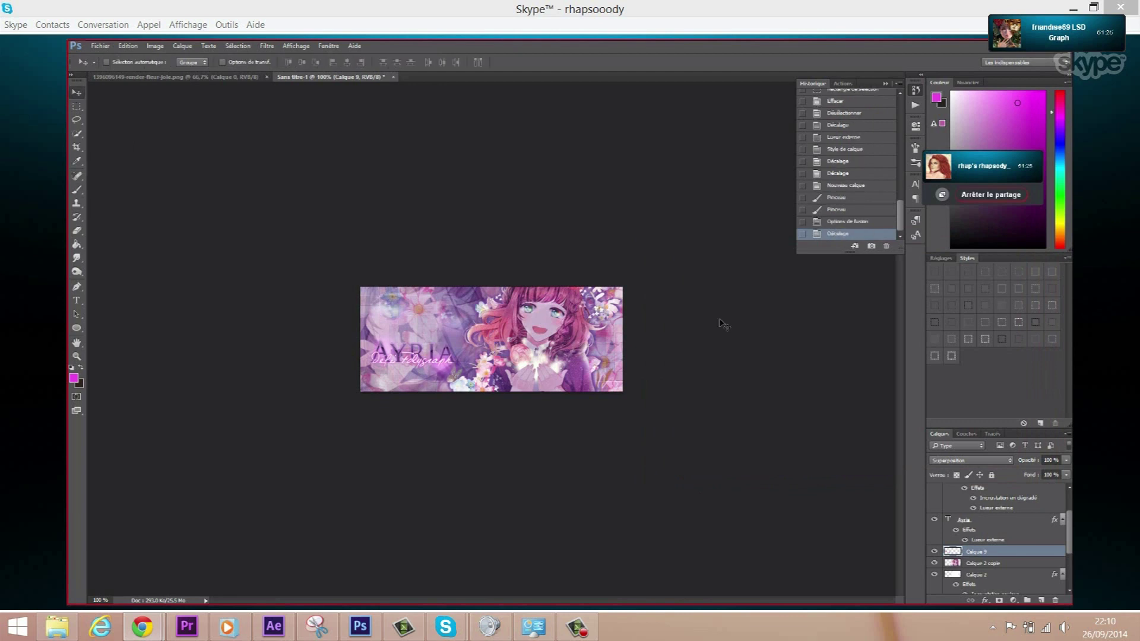
# - Add an Exposure adjustment layer above the Défi Folygraph text layer
pyautogui.scroll(2, 1036, 528)
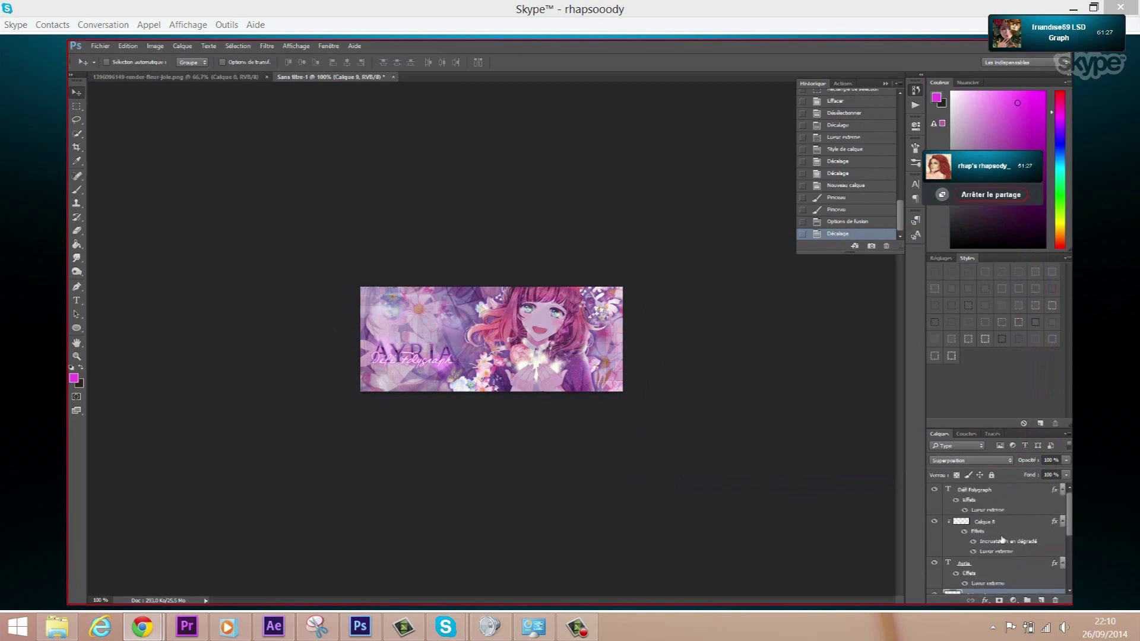
pyautogui.click(996, 495)
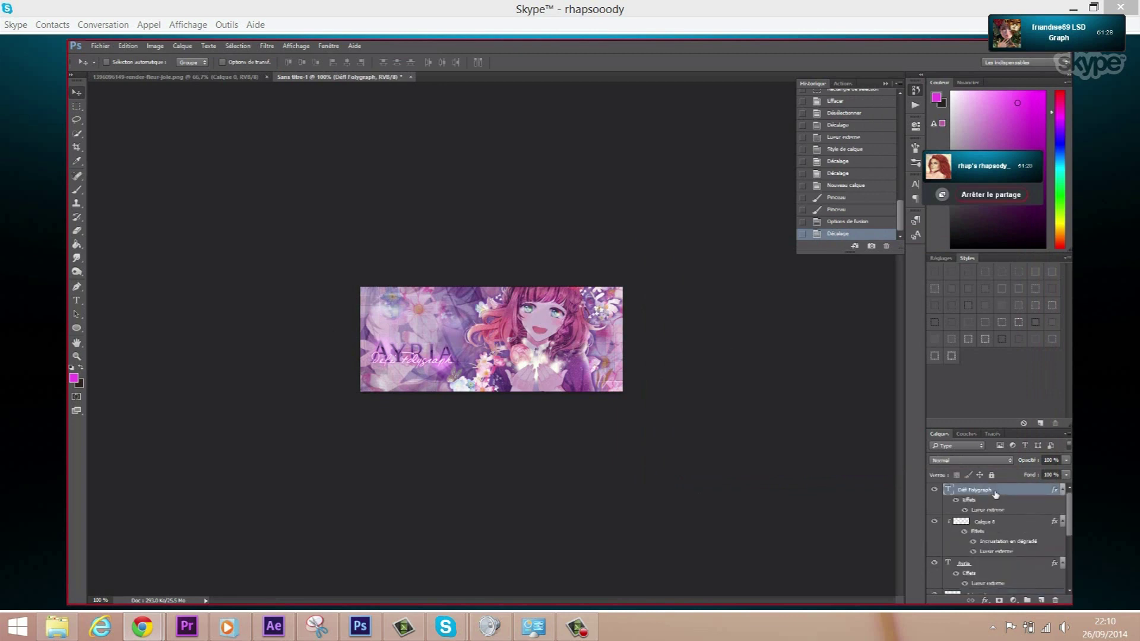
pyautogui.click(1014, 600)
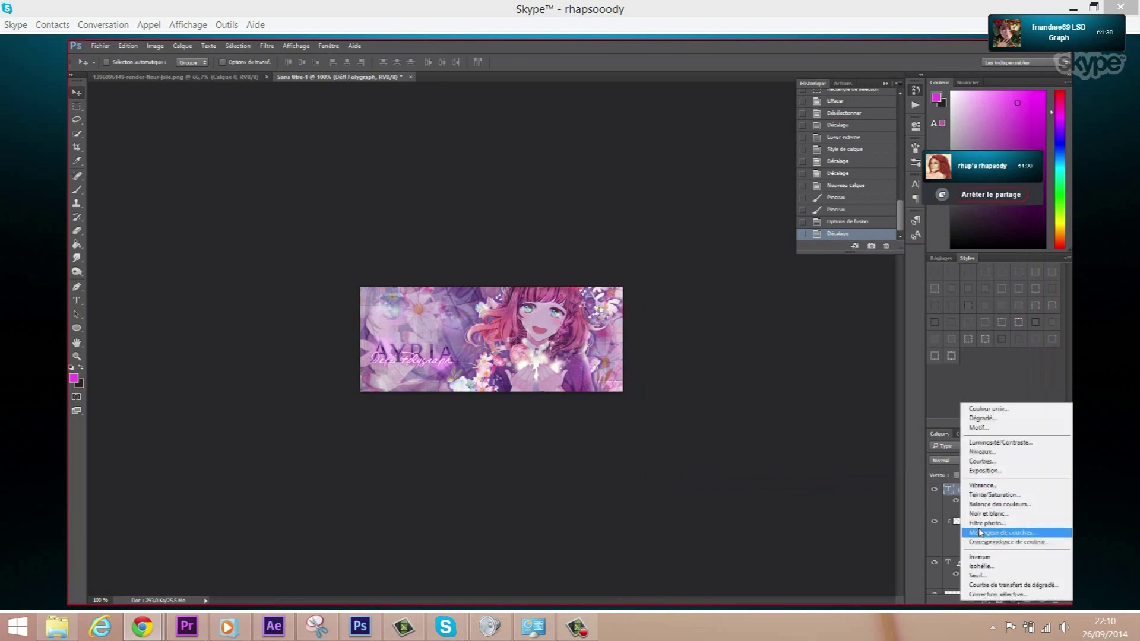
pyautogui.click(986, 474)
pyautogui.moveTo(821, 224)
pyautogui.mouseDown()
pyautogui.moveTo(831, 224)
pyautogui.moveTo(821, 180)
pyautogui.mouseUp()
pyautogui.click(887, 121)
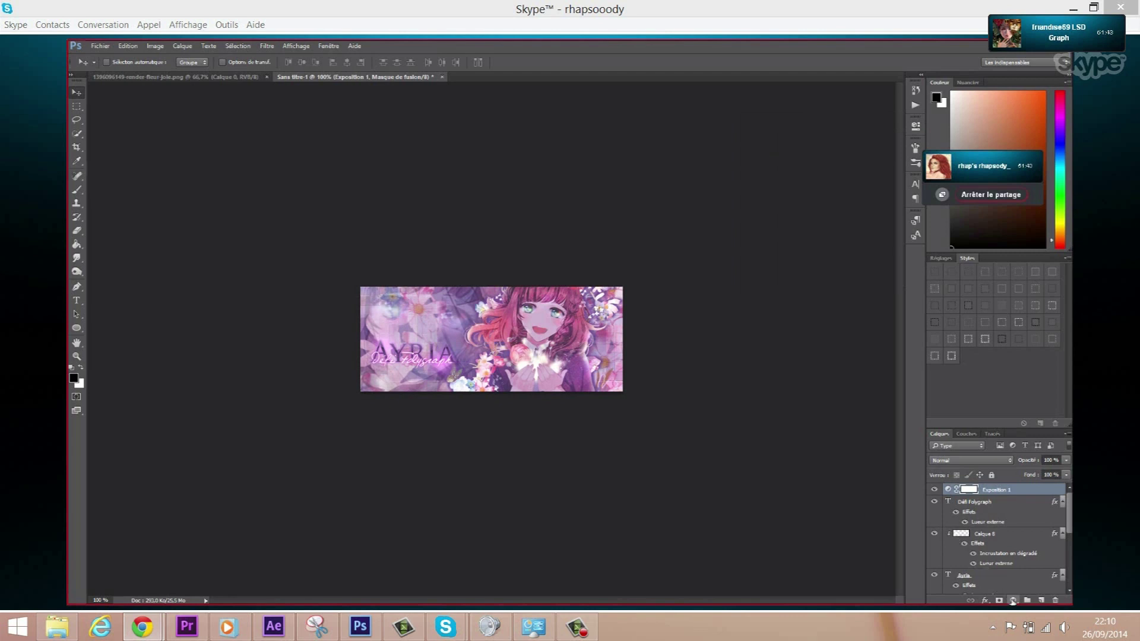
# - Add Vibrance and Photo Filter adjustment layers on top
pyautogui.click(1014, 601)
pyautogui.click(986, 488)
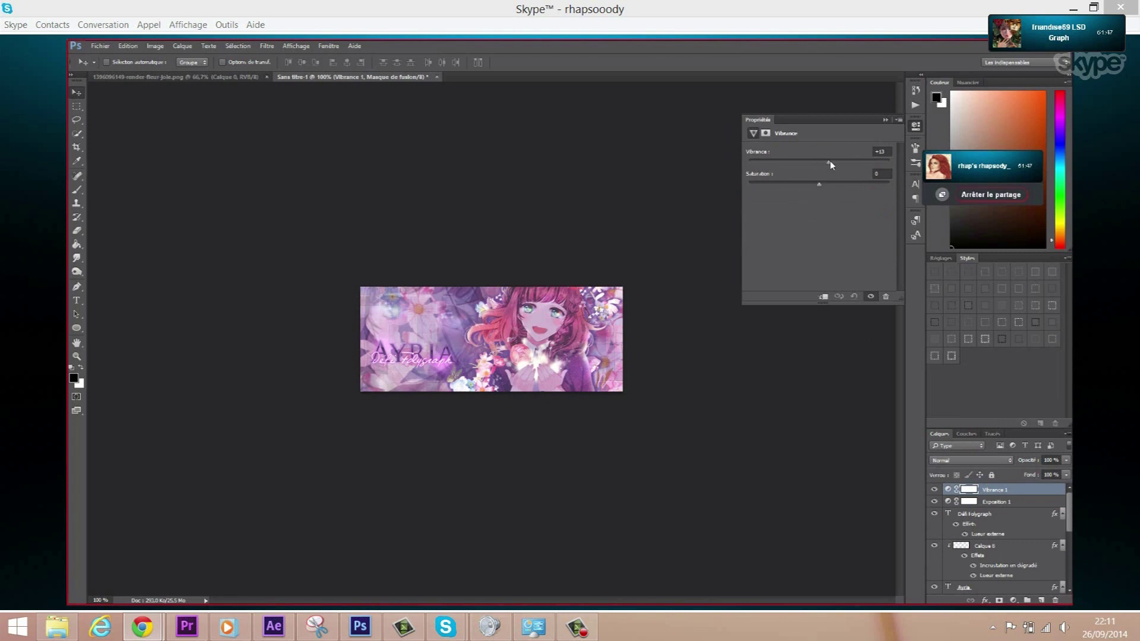
pyautogui.click(885, 120)
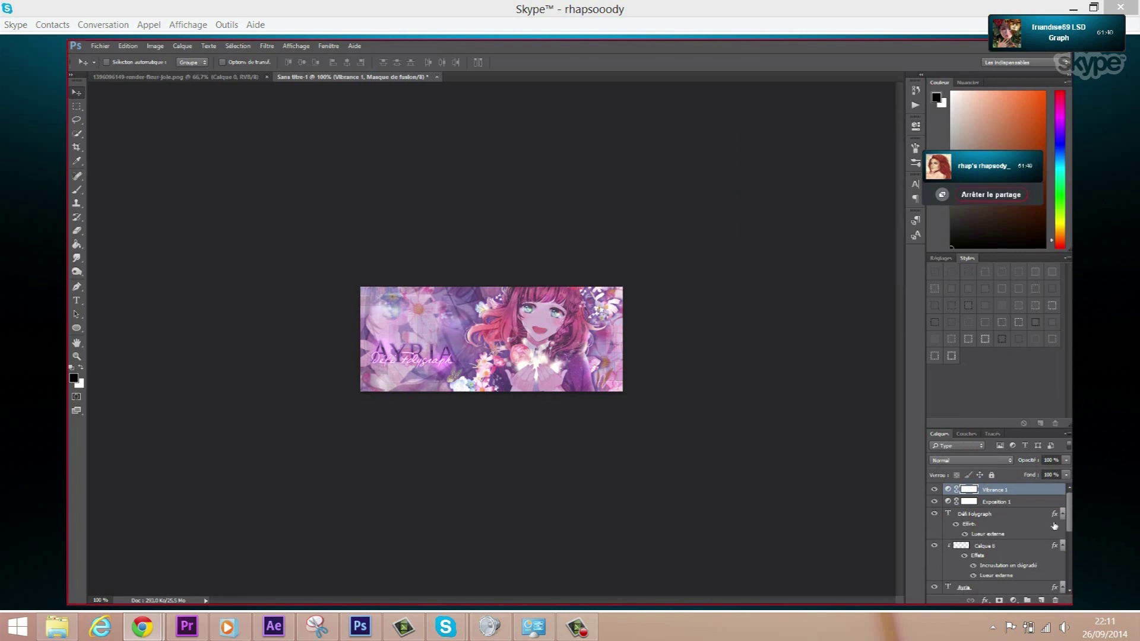
pyautogui.click(1013, 601)
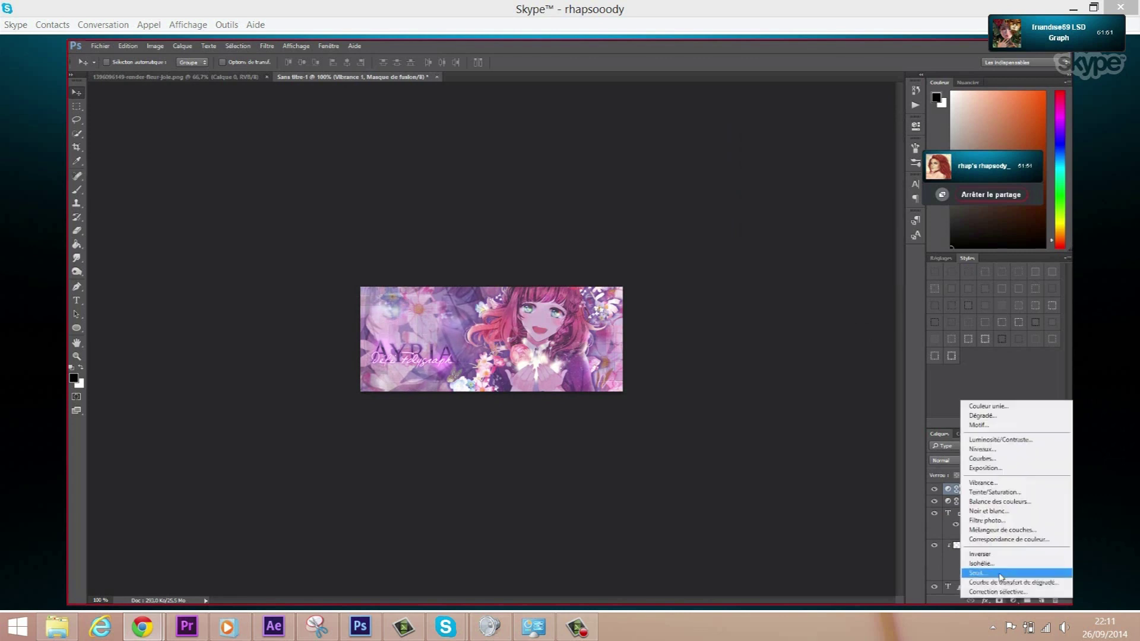
pyautogui.click(991, 522)
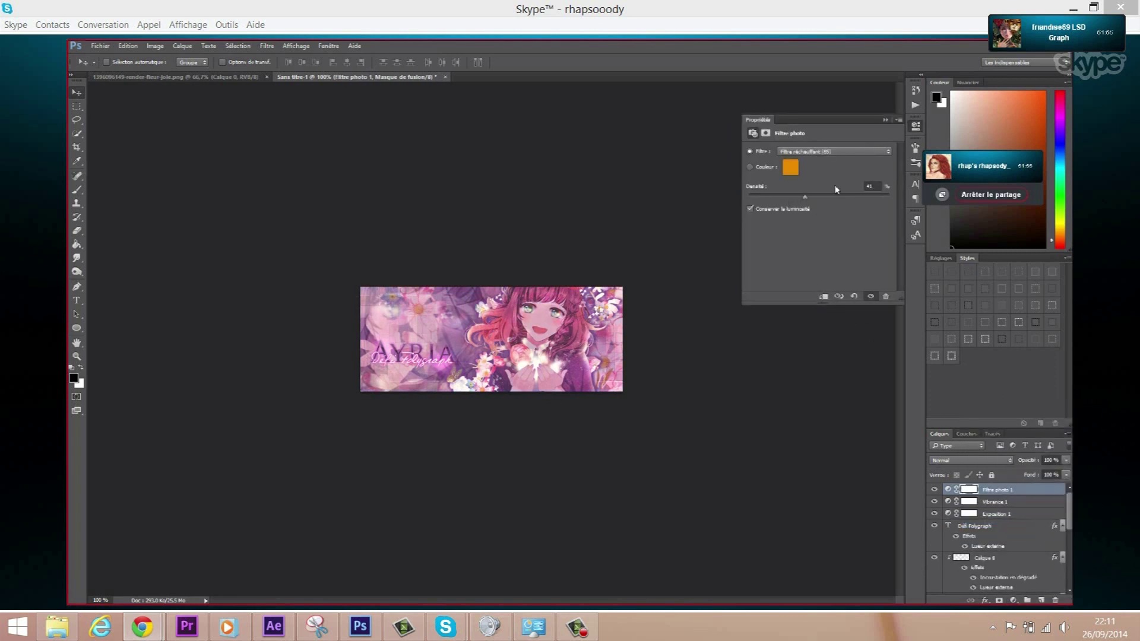
pyautogui.click(886, 118)
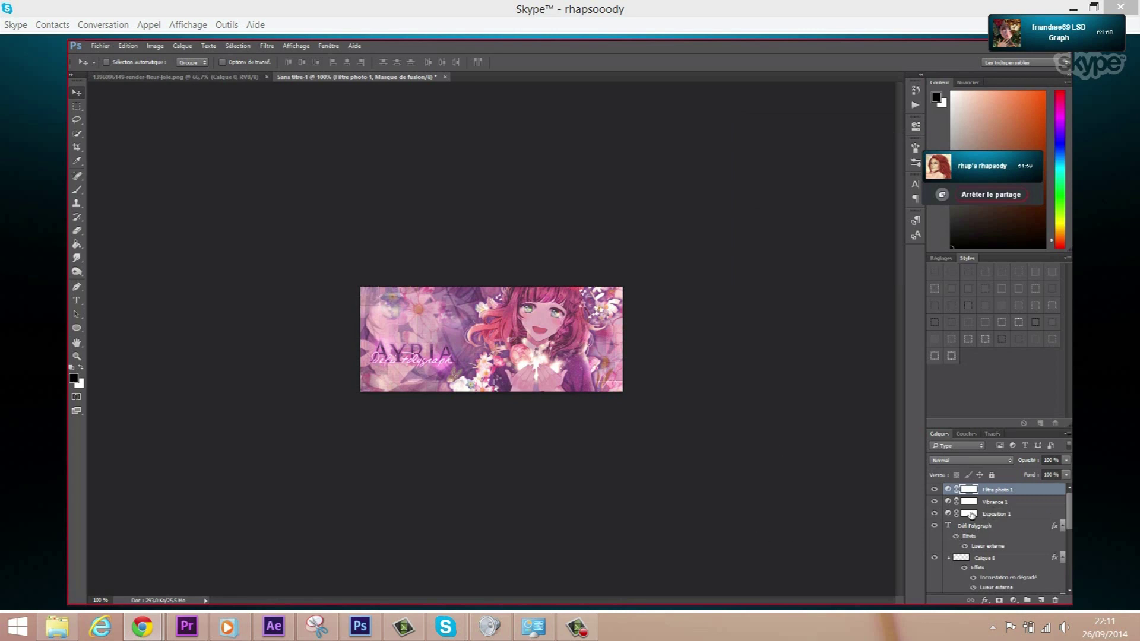
# - Lower Exposition 1's gamma to 0,67, then select Filtre photo 1
pyautogui.doubleClick(949, 516)
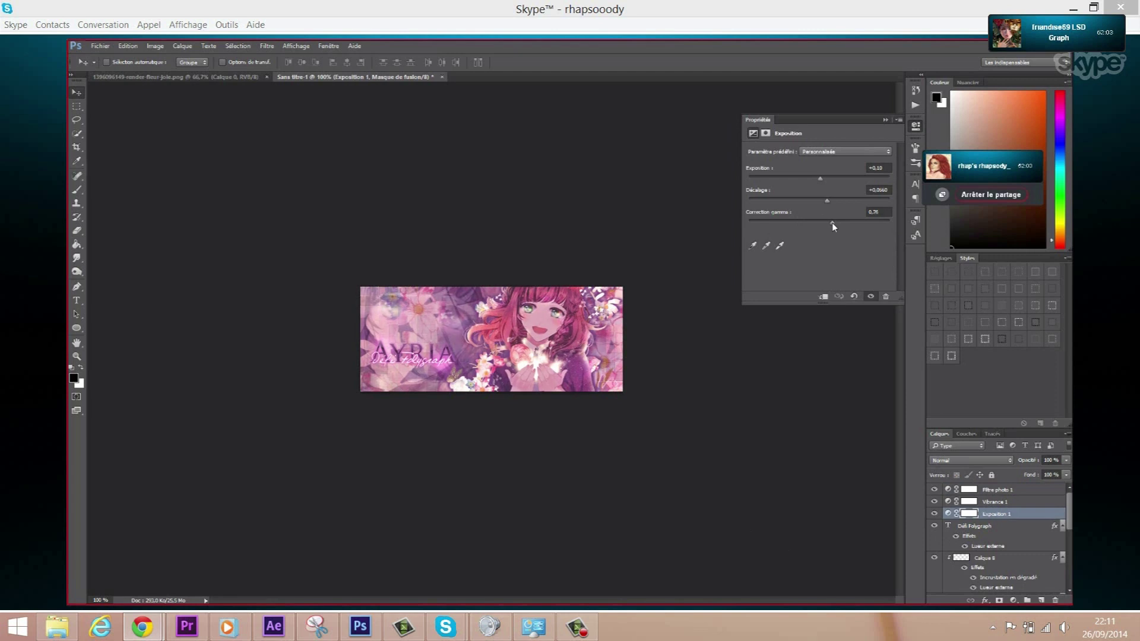
pyautogui.moveTo(835, 224); pyautogui.dragTo(833, 205)
pyautogui.click(885, 120)
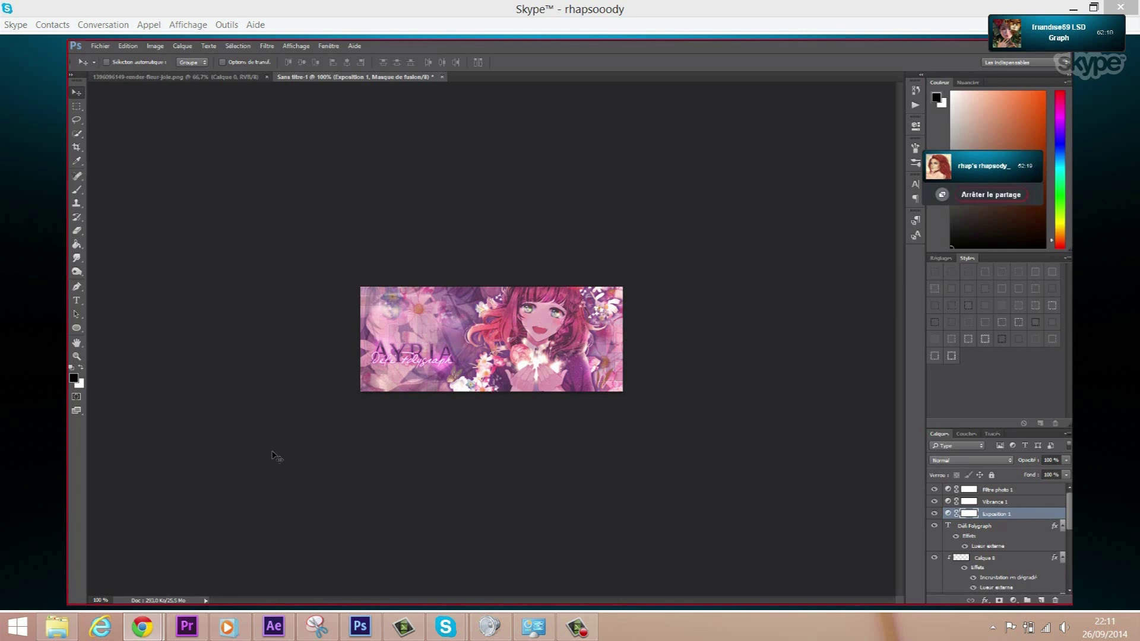
pyautogui.click(1003, 493)
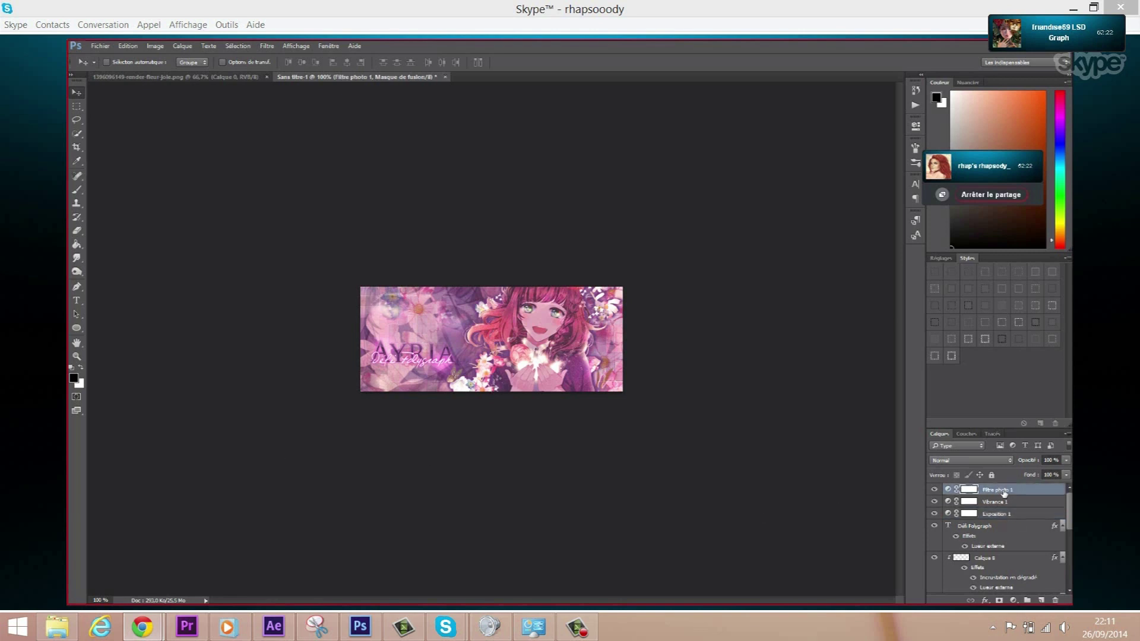
pyautogui.click(1014, 600)
# - Add a Courbe transfert de dégradé 1 gradient map layer and open its blending options
pyautogui.click(1014, 581)
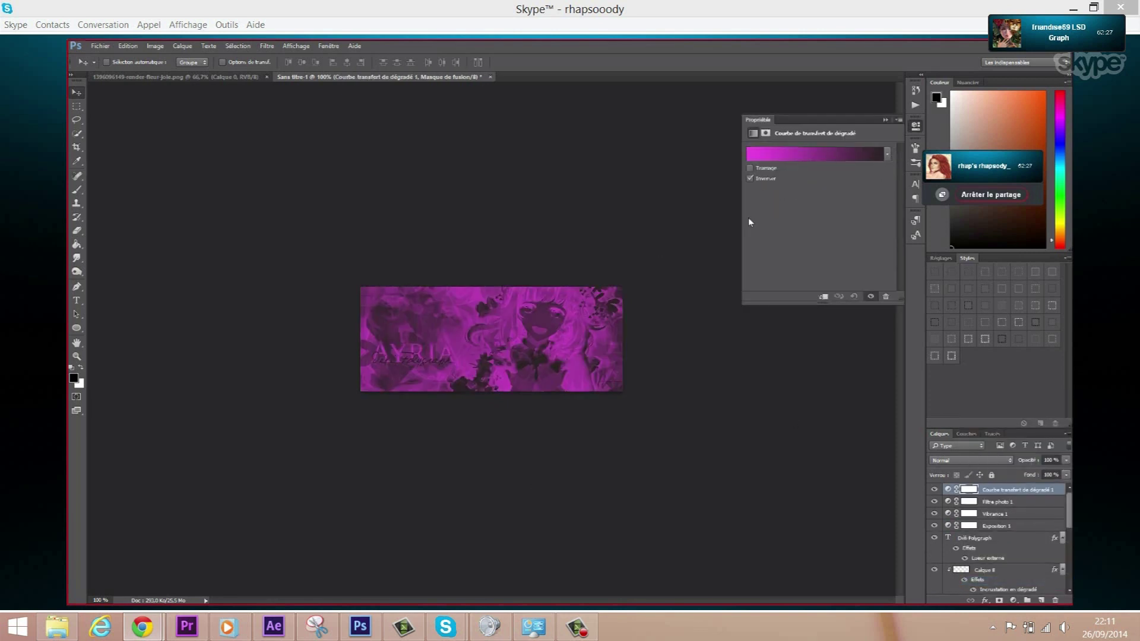
pyautogui.click(885, 120)
pyautogui.rightClick(986, 495)
pyautogui.click(751, 261)
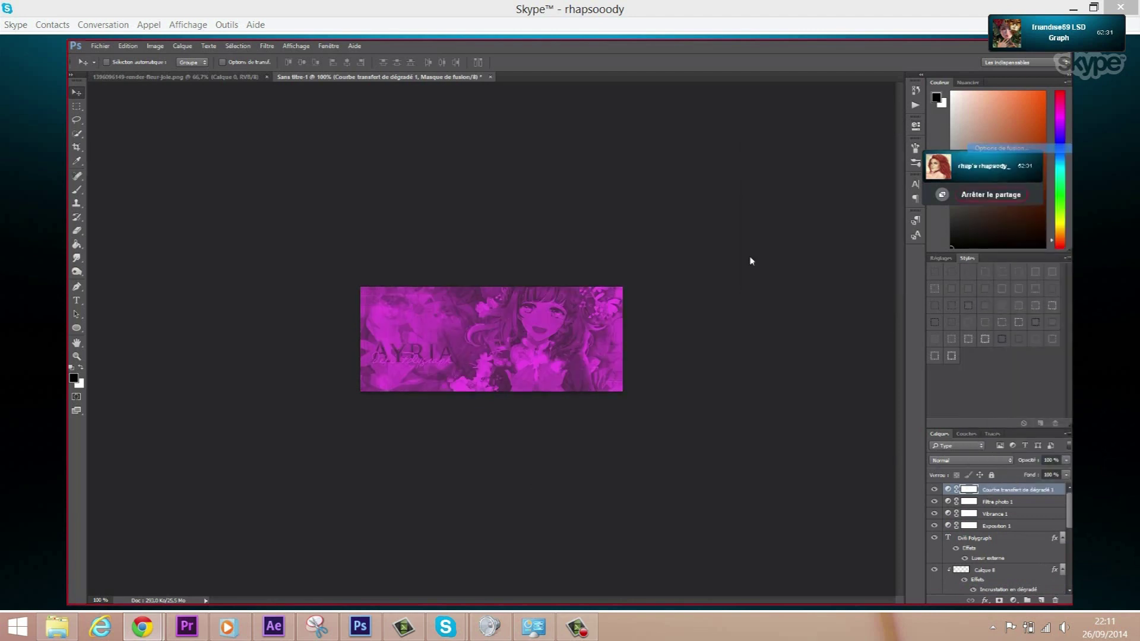
# - After trying Superposition and Produit, blend the gradient map in Luminosité at 20% opacity
pyautogui.click(846, 263)
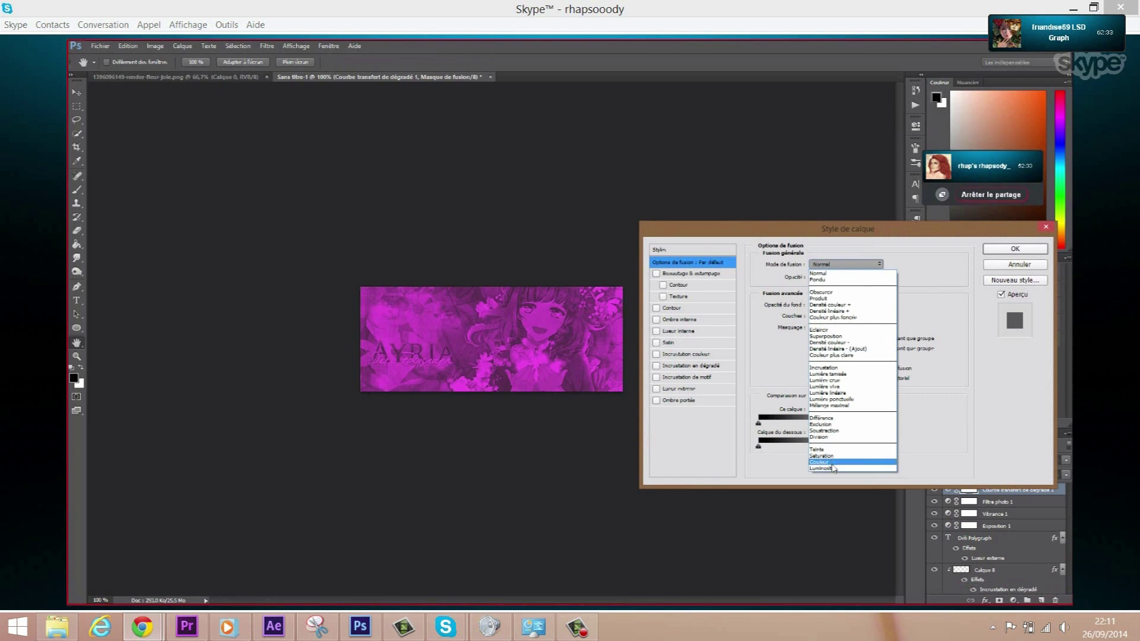
pyautogui.click(834, 469)
pyautogui.click(849, 264)
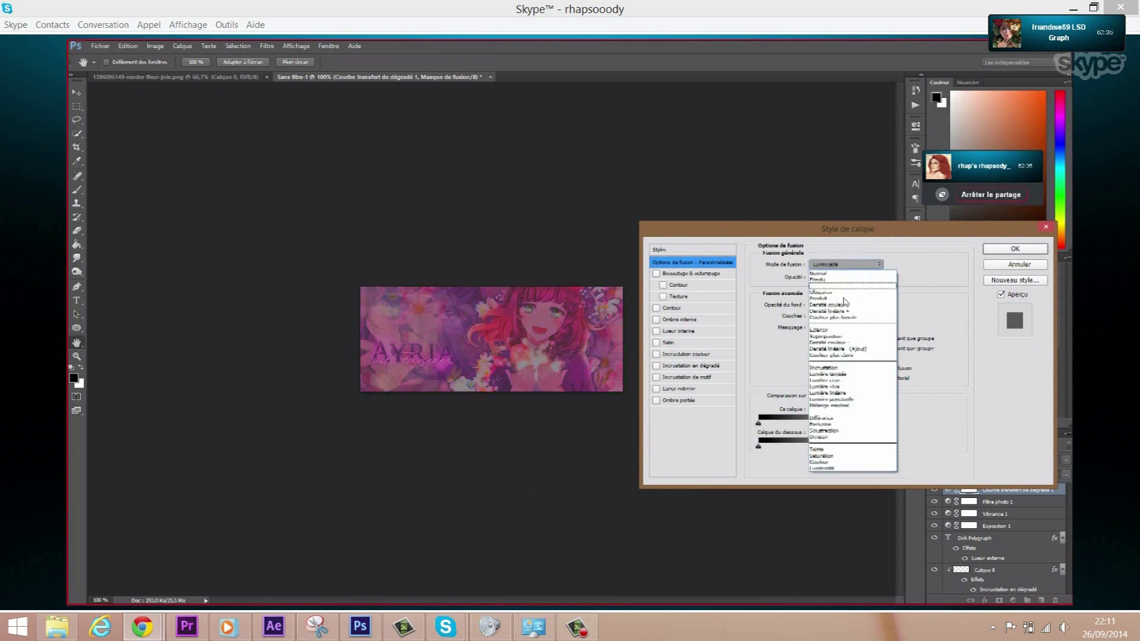
pyautogui.click(831, 337)
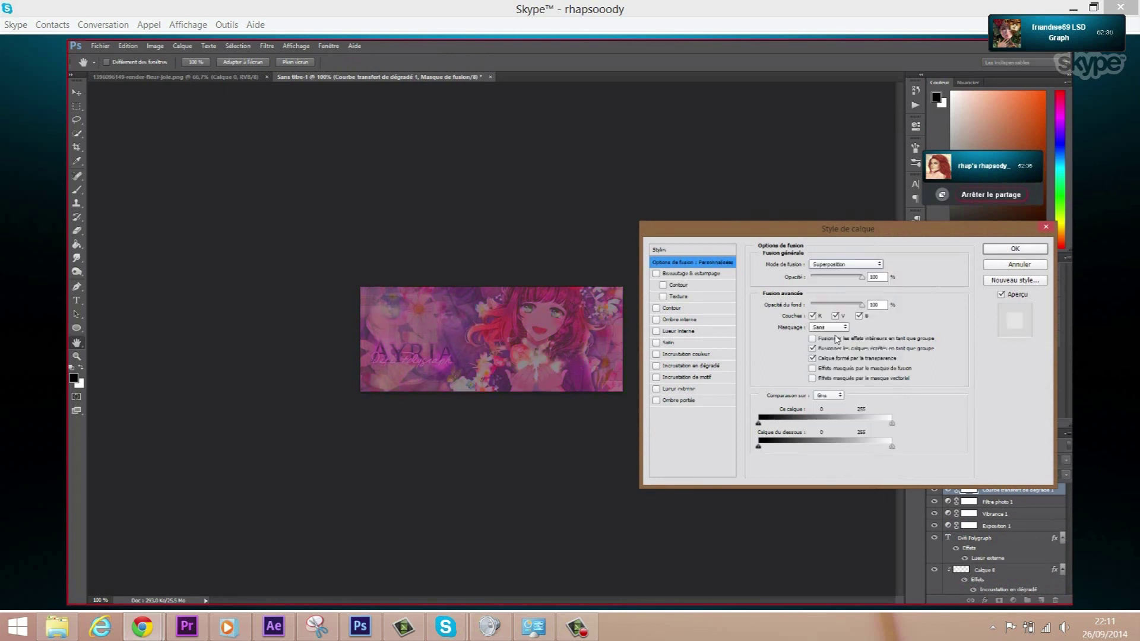
pyautogui.click(839, 267)
pyautogui.click(831, 294)
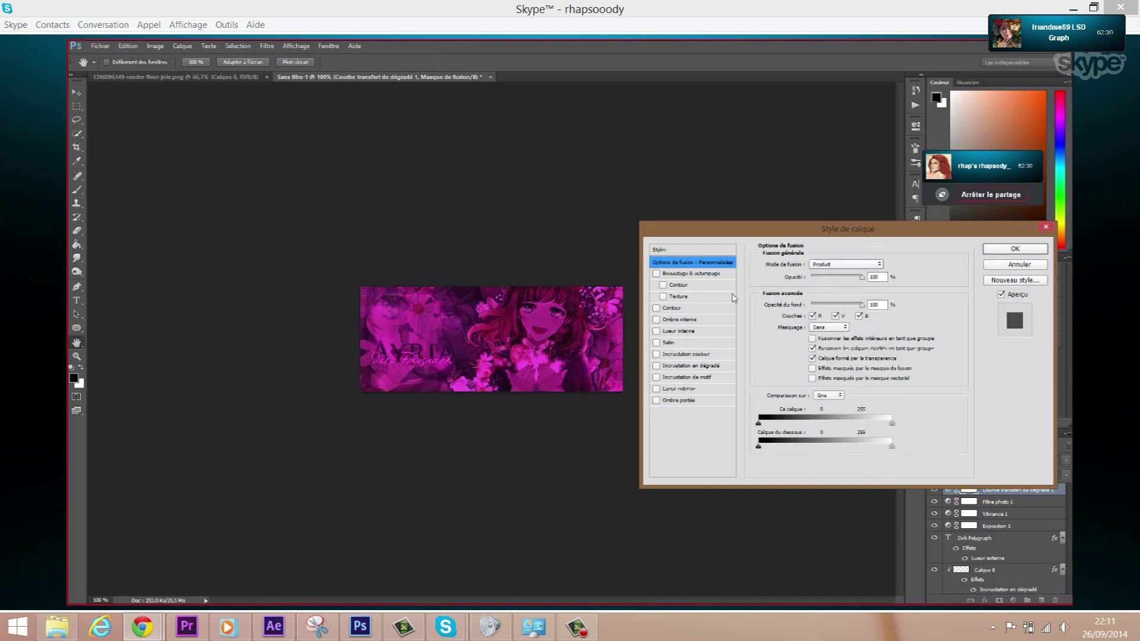
pyautogui.click(831, 265)
pyautogui.click(834, 468)
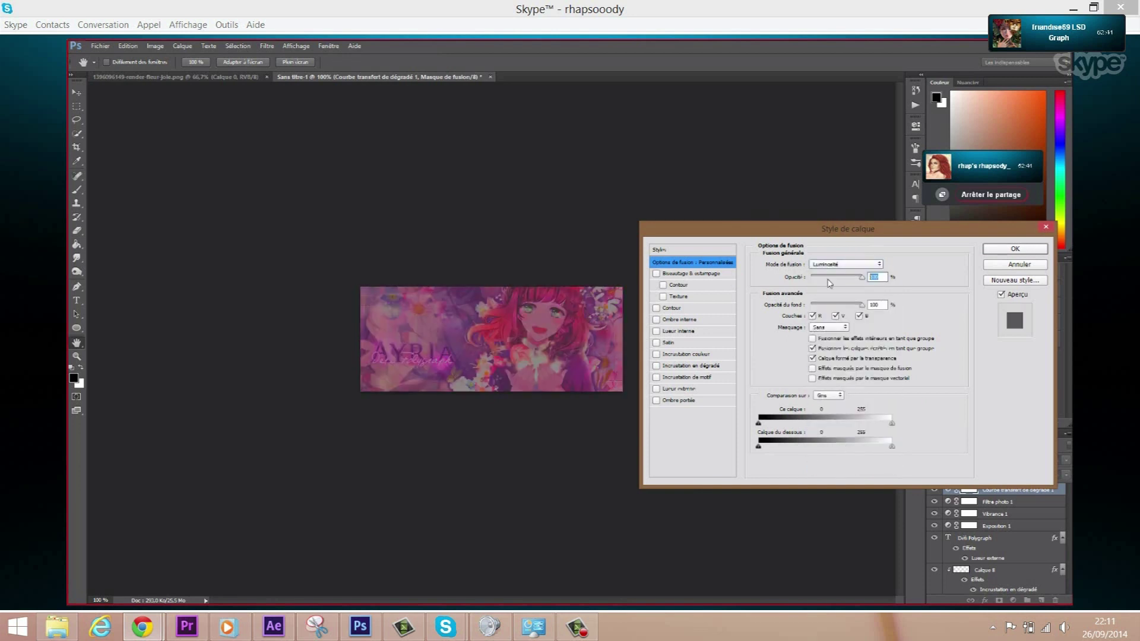
pyautogui.write('20')
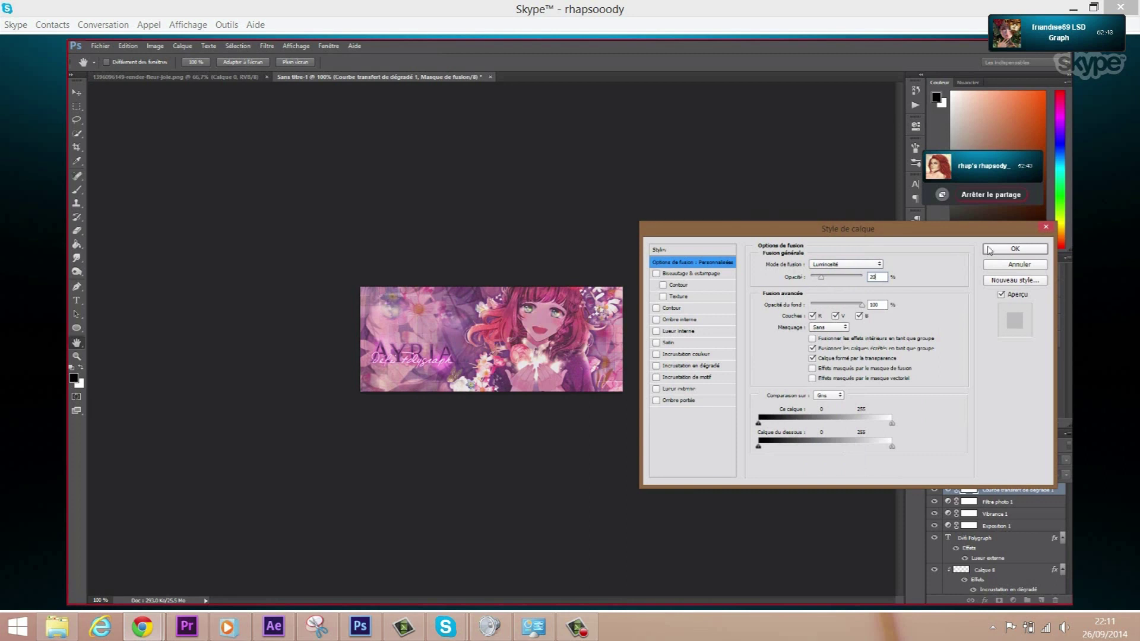
pyautogui.click(1002, 250)
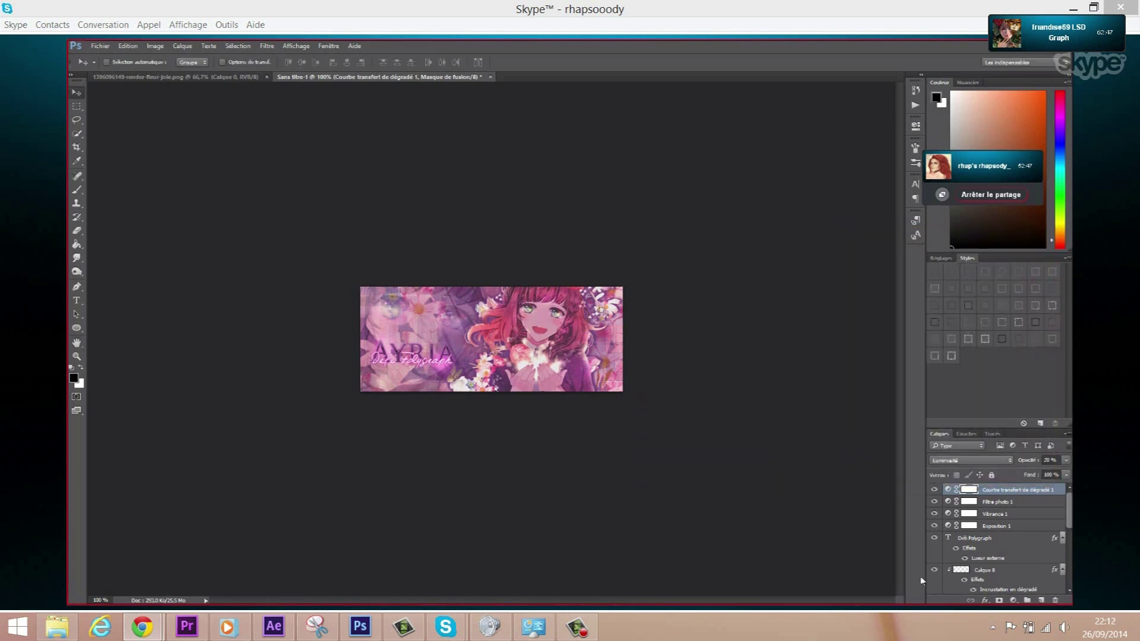
# - Create new layer Calque 10 and set a light pink f0a6ee brush colour
pyautogui.click(181, 47)
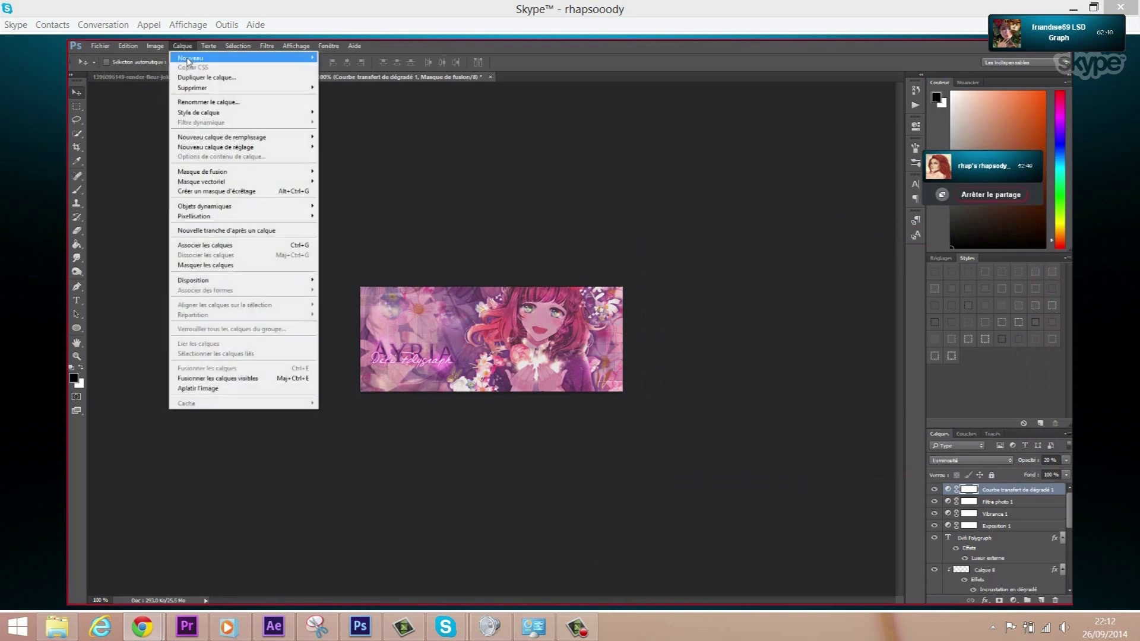
pyautogui.moveTo(190, 57)
pyautogui.click(341, 62)
pyautogui.click(684, 212)
pyautogui.click(76, 190)
pyautogui.click(75, 378)
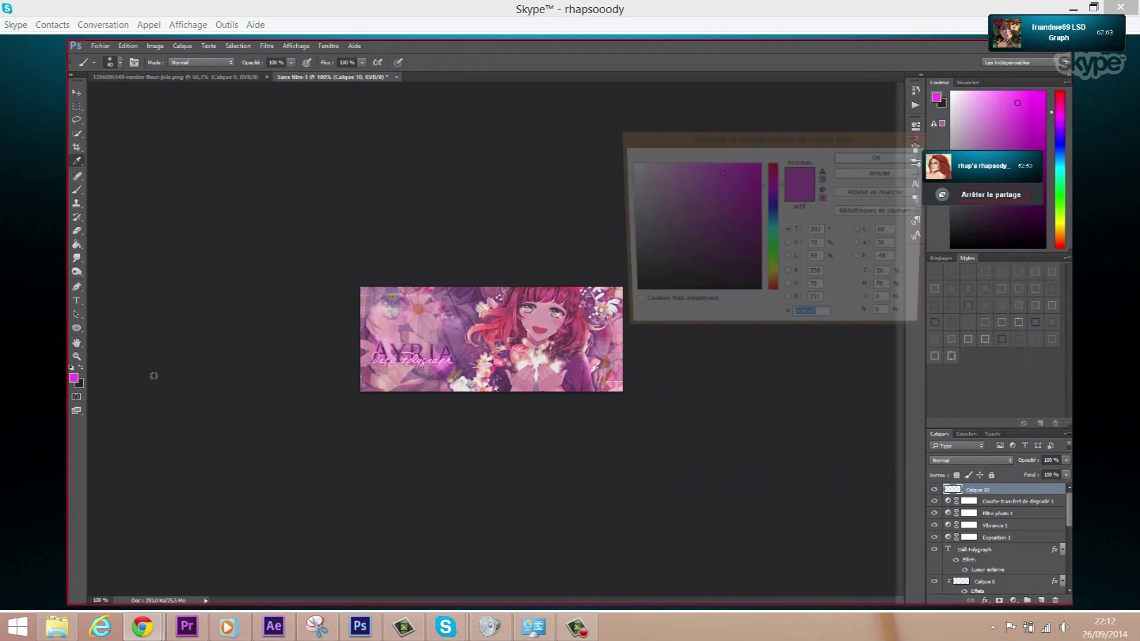
pyautogui.click(668, 171)
pyautogui.click(881, 157)
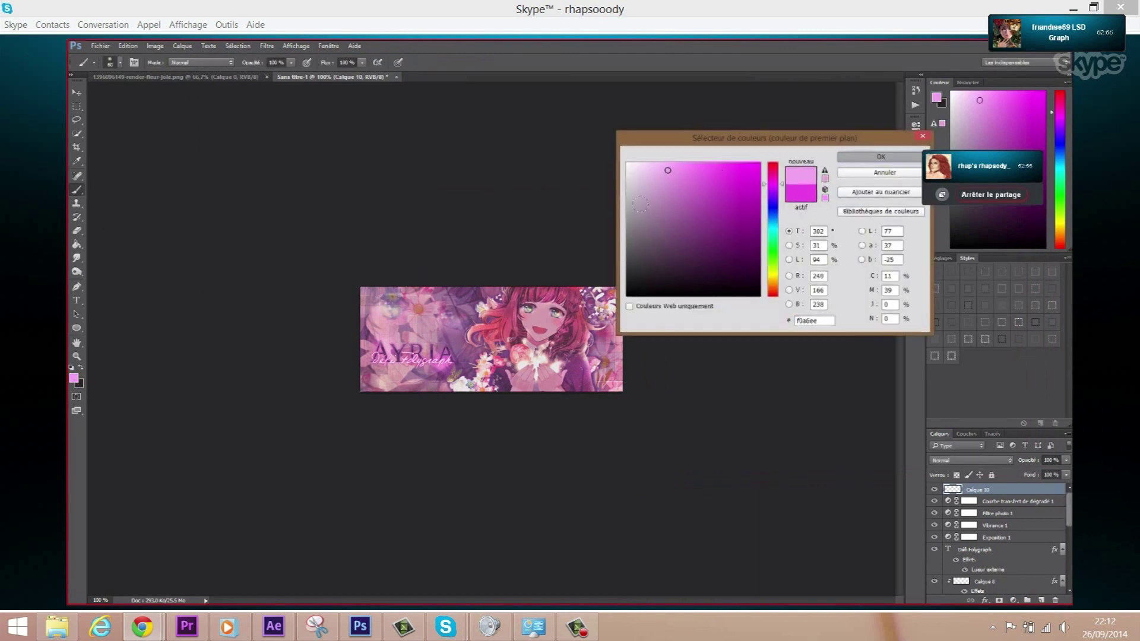
# - Dab pink light dots with a 65 px soft brush, then switch to 100 px
pyautogui.rightClick(512, 339)
pyautogui.scroll(-2, 610, 510)
pyautogui.click(526, 505)
pyautogui.click(568, 280)
pyautogui.click(587, 300)
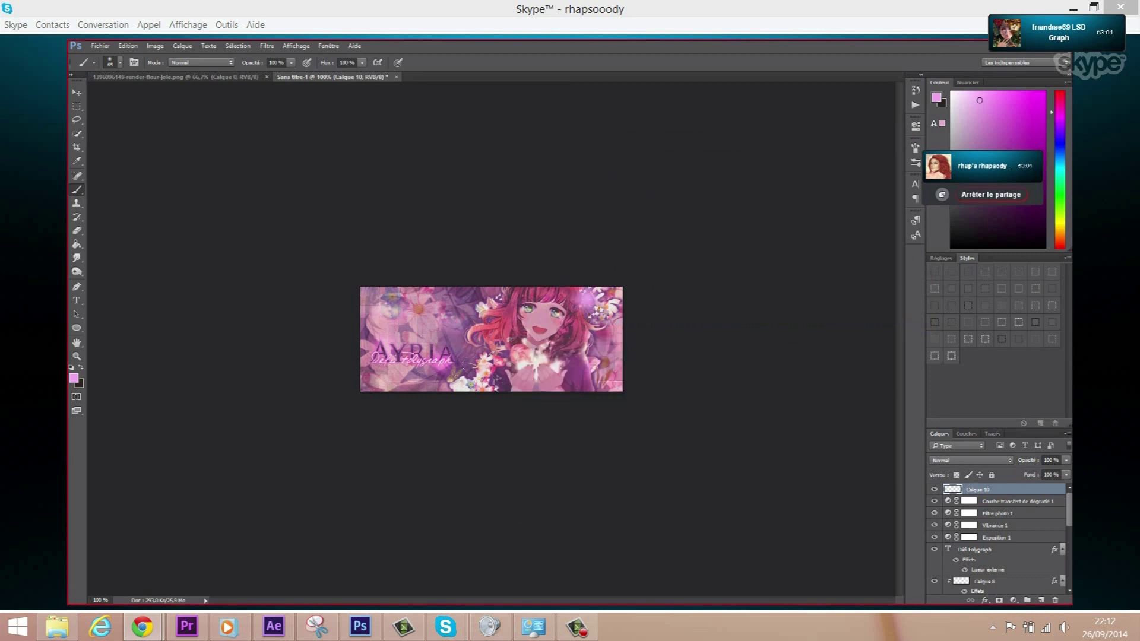
pyautogui.click(485, 364)
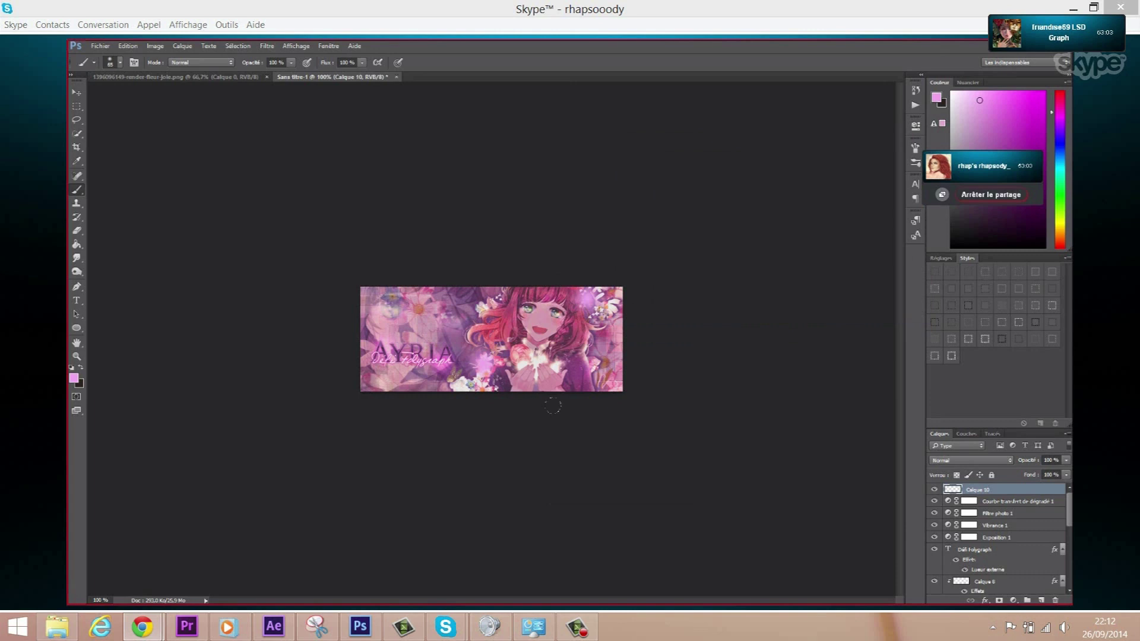
pyautogui.rightClick(392, 314)
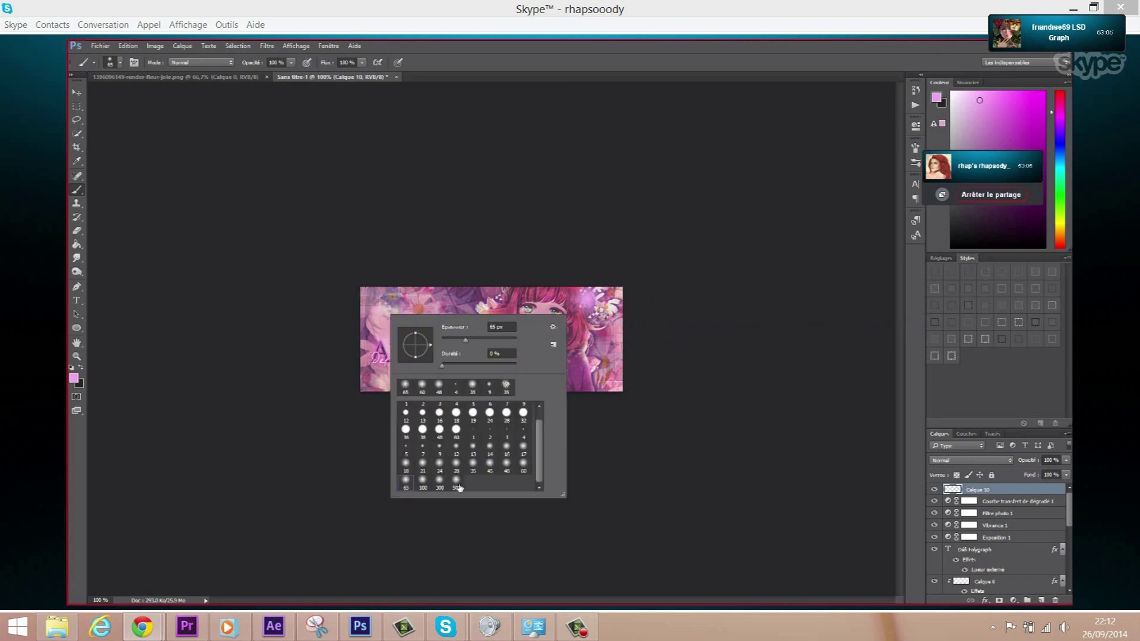
pyautogui.click(422, 482)
pyautogui.click(359, 267)
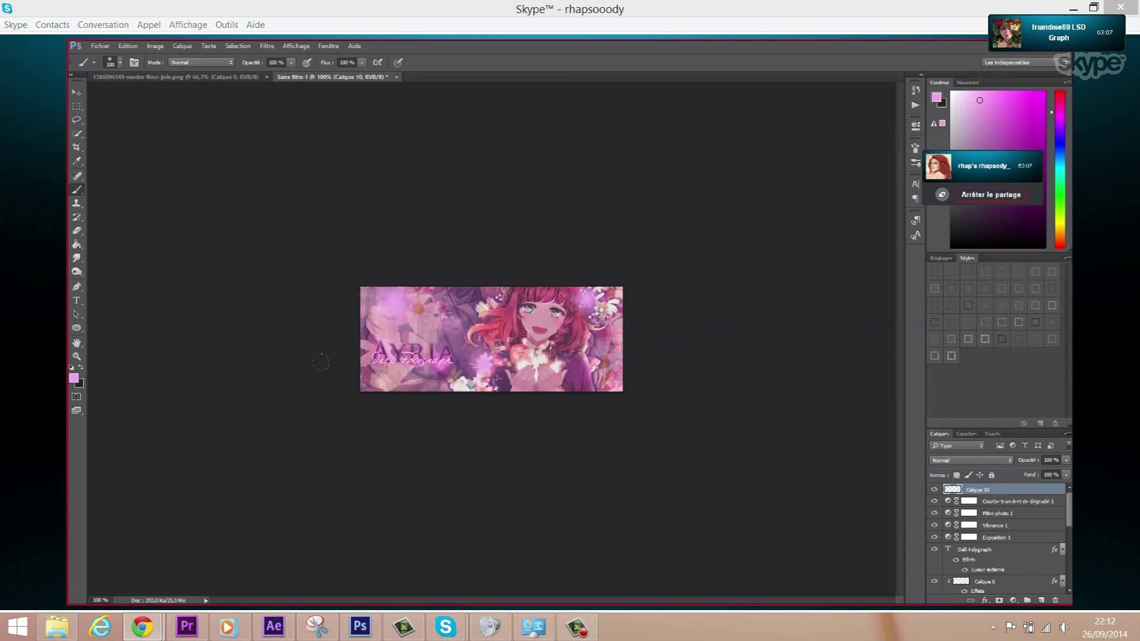
# - Set Calque 10's blend mode to Lumière crue
pyautogui.rightClick(983, 500)
pyautogui.click(805, 359)
pyautogui.click(845, 264)
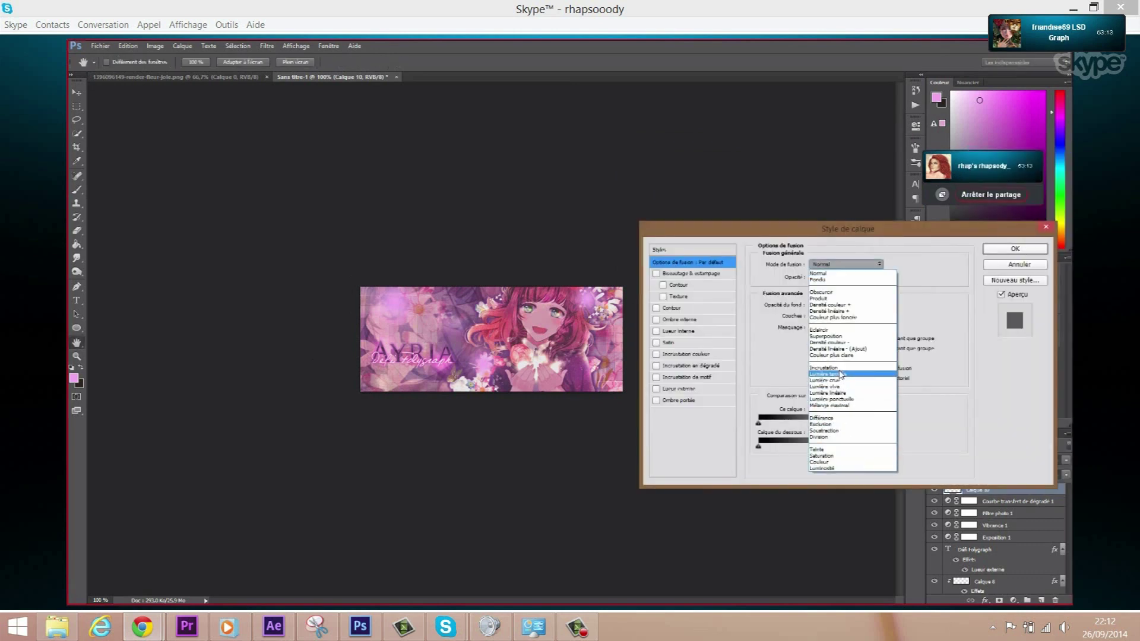
pyautogui.click(842, 380)
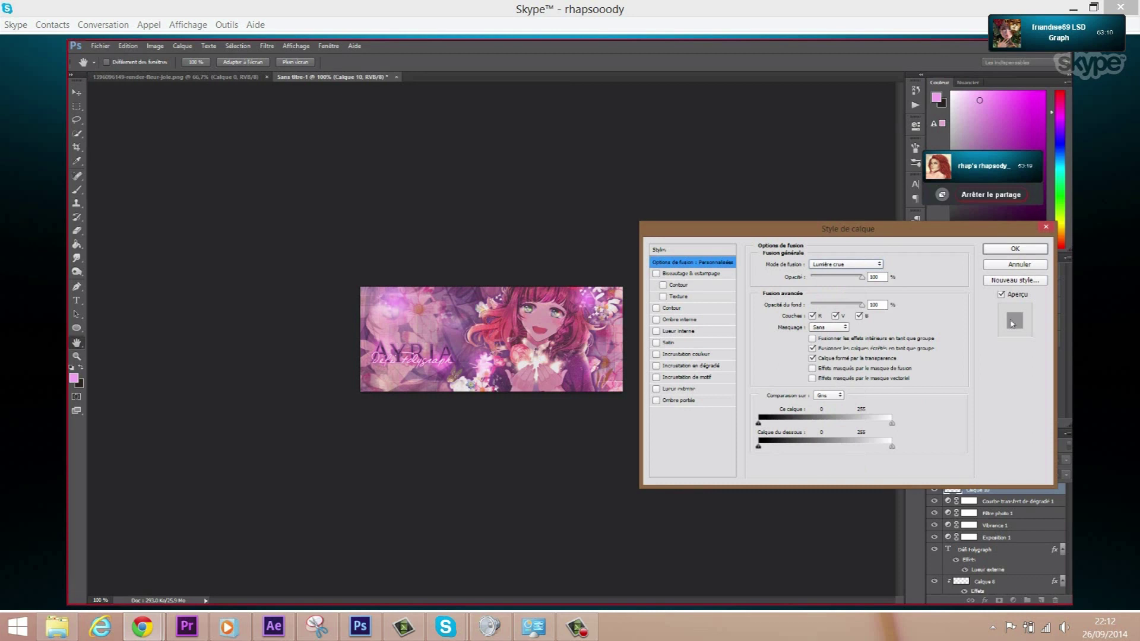
pyautogui.click(1016, 249)
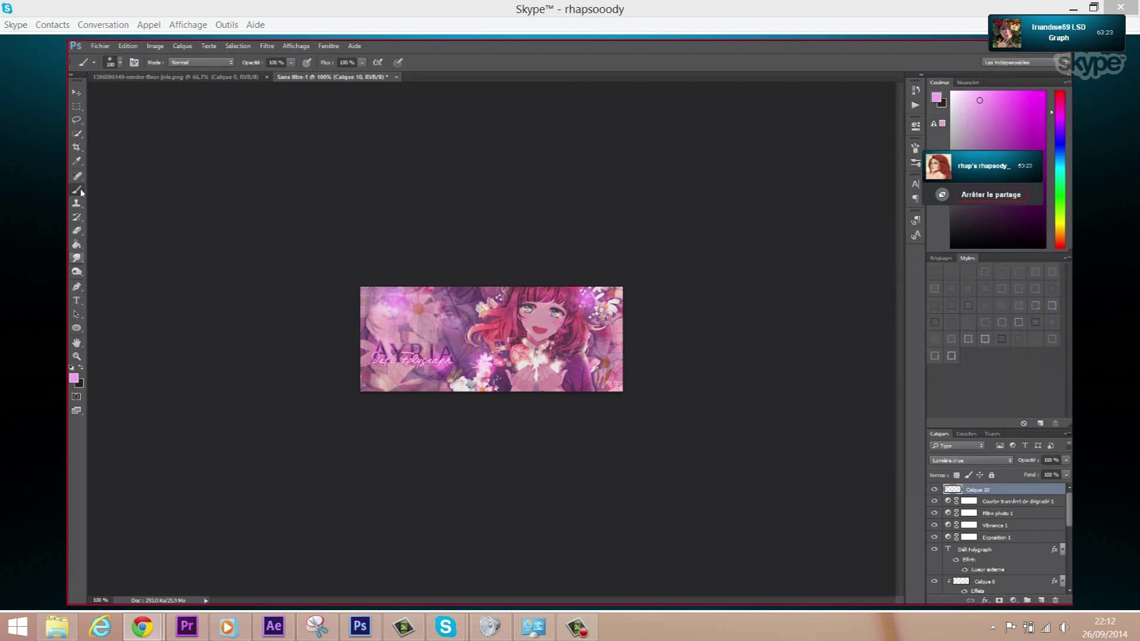
pyautogui.click(76, 230)
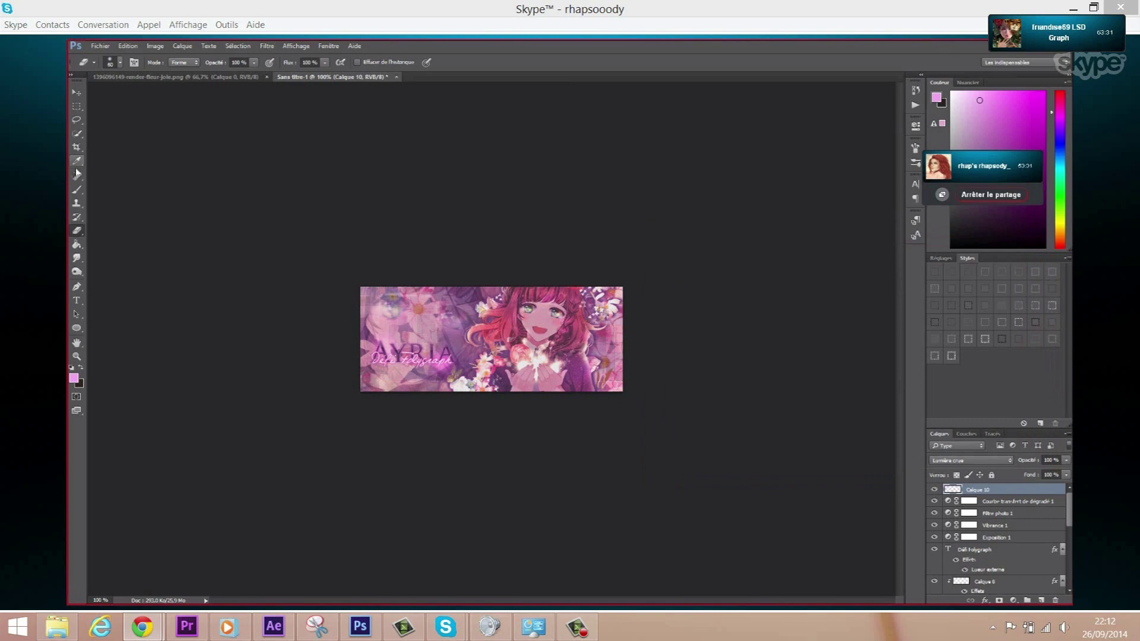
# - Paint a soft blue #7596c3 light dot on Calque 10 near the pink ones
pyautogui.click(74, 378)
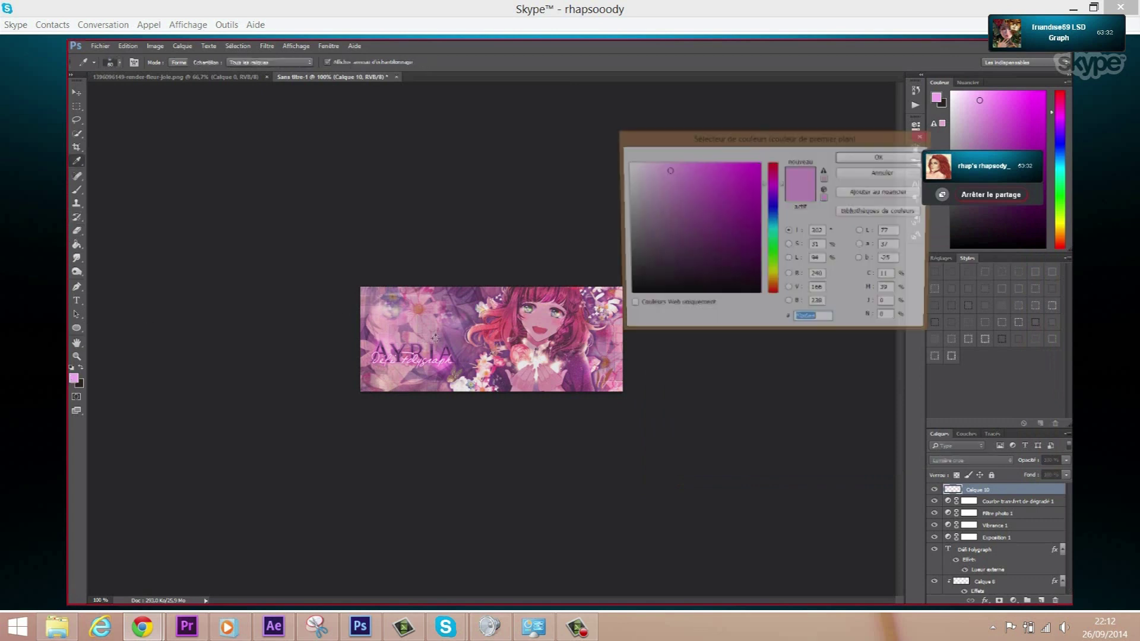
pyautogui.click(772, 217)
pyautogui.click(690, 196)
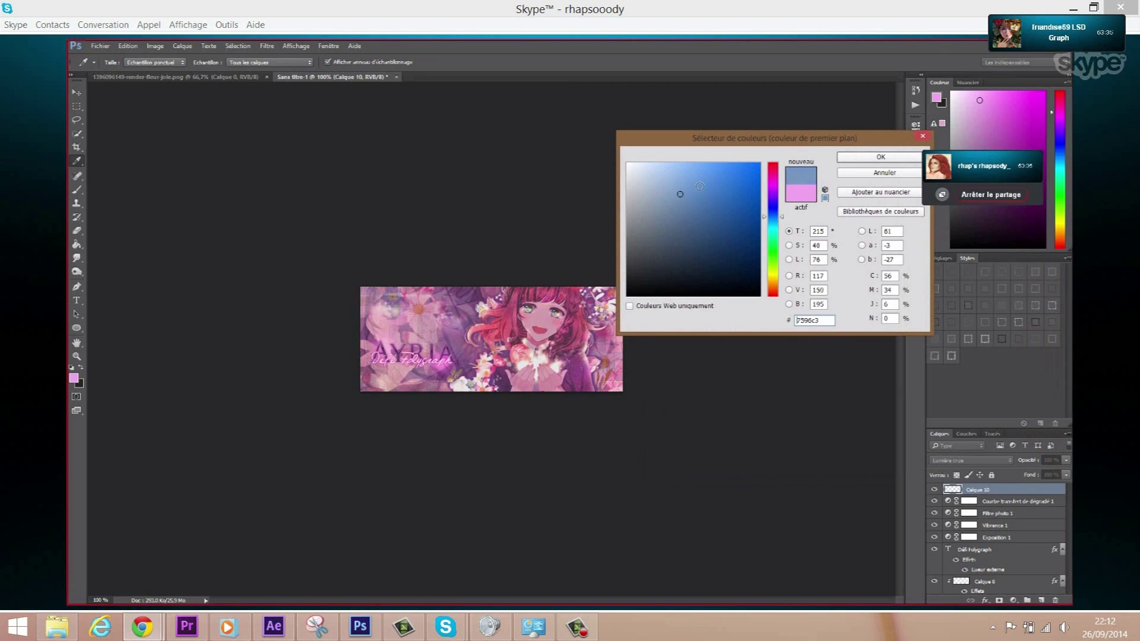
pyautogui.press('Return')
pyautogui.press('b')
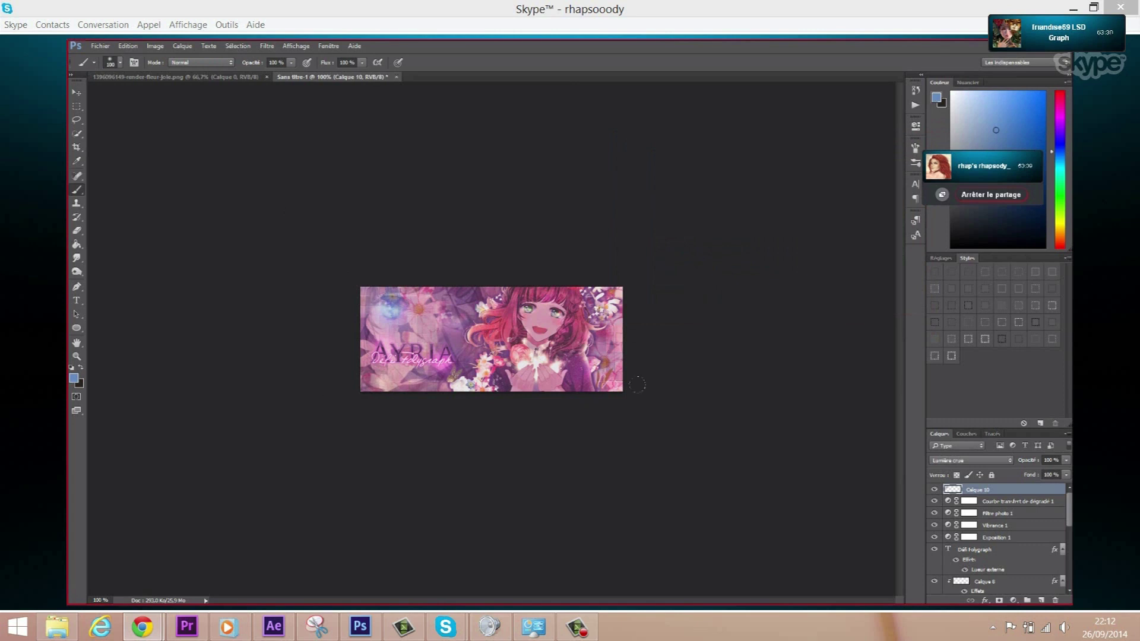
pyautogui.click(496, 369)
# - On a new layer Calque 11, brush black over the banner's left, lower and right edges
pyautogui.click(182, 46)
pyautogui.moveTo(214, 57)
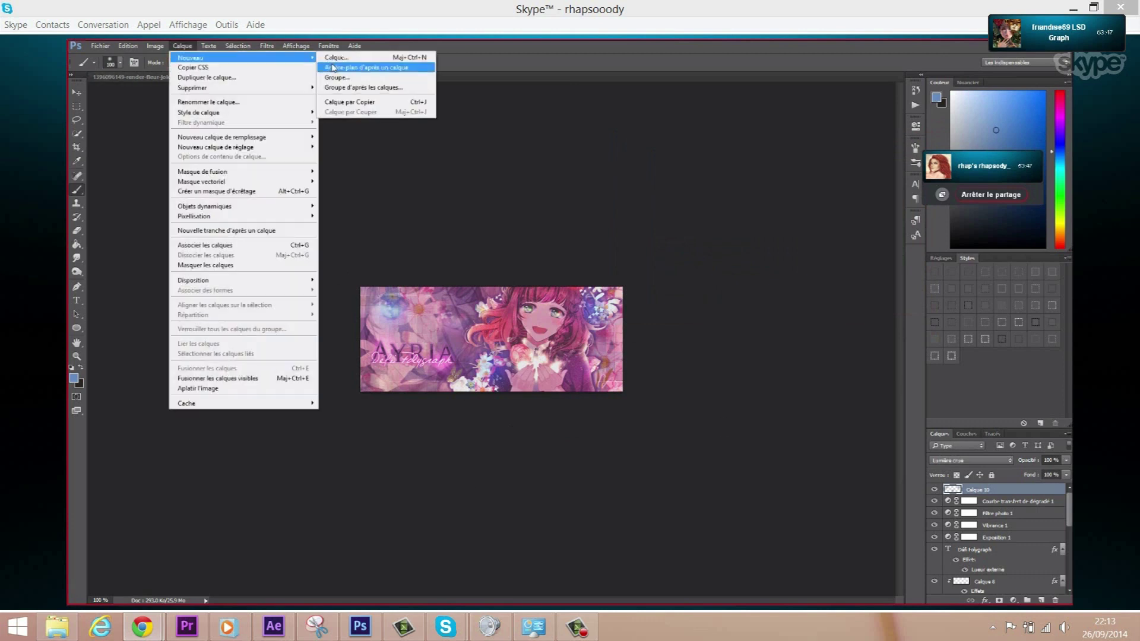
pyautogui.click(336, 57)
pyautogui.click(686, 208)
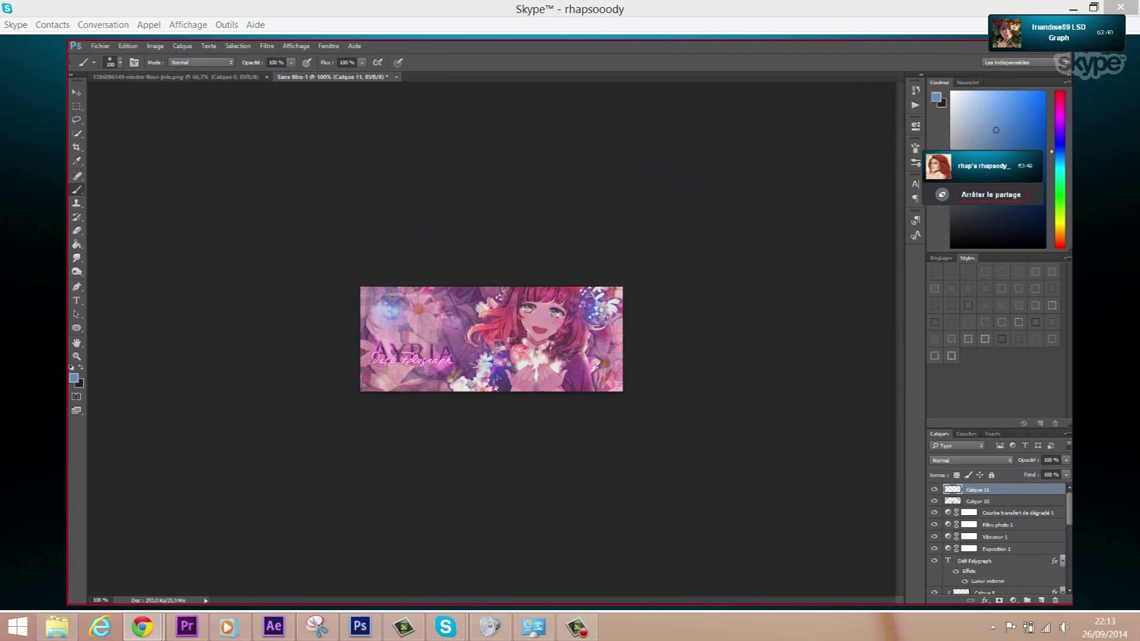
pyautogui.click(81, 370)
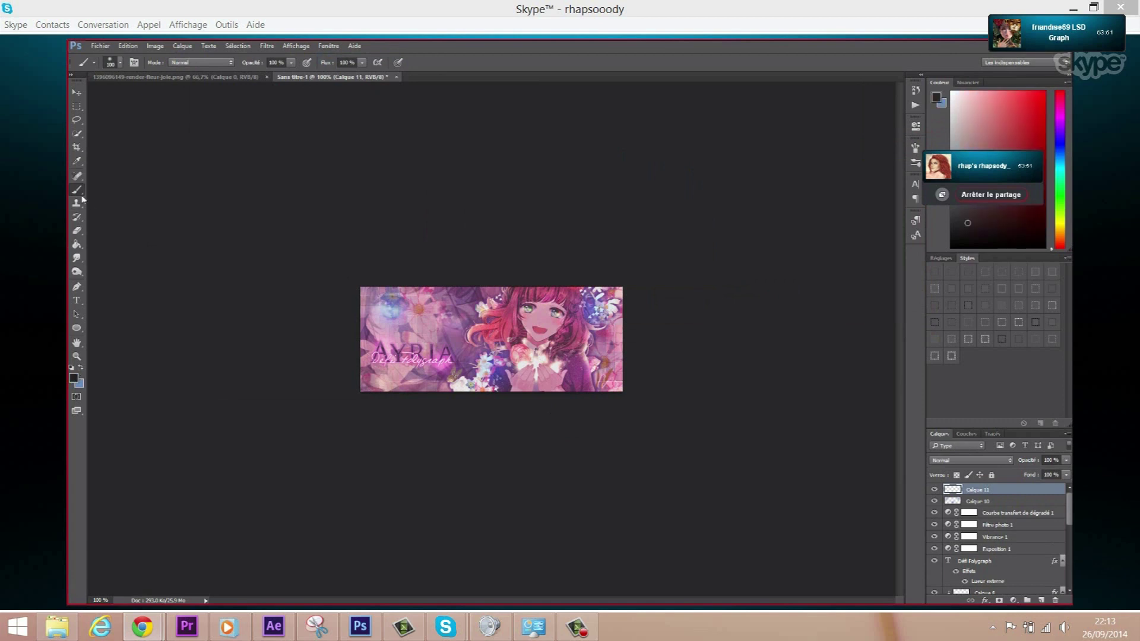
pyautogui.moveTo(349, 307)
pyautogui.mouseDown()
pyautogui.moveTo(364, 395)
pyautogui.moveTo(410, 420)
pyautogui.mouseUp()
pyautogui.moveTo(536, 236)
pyautogui.mouseDown()
pyautogui.moveTo(634, 318)
pyautogui.moveTo(655, 419)
pyautogui.mouseUp()
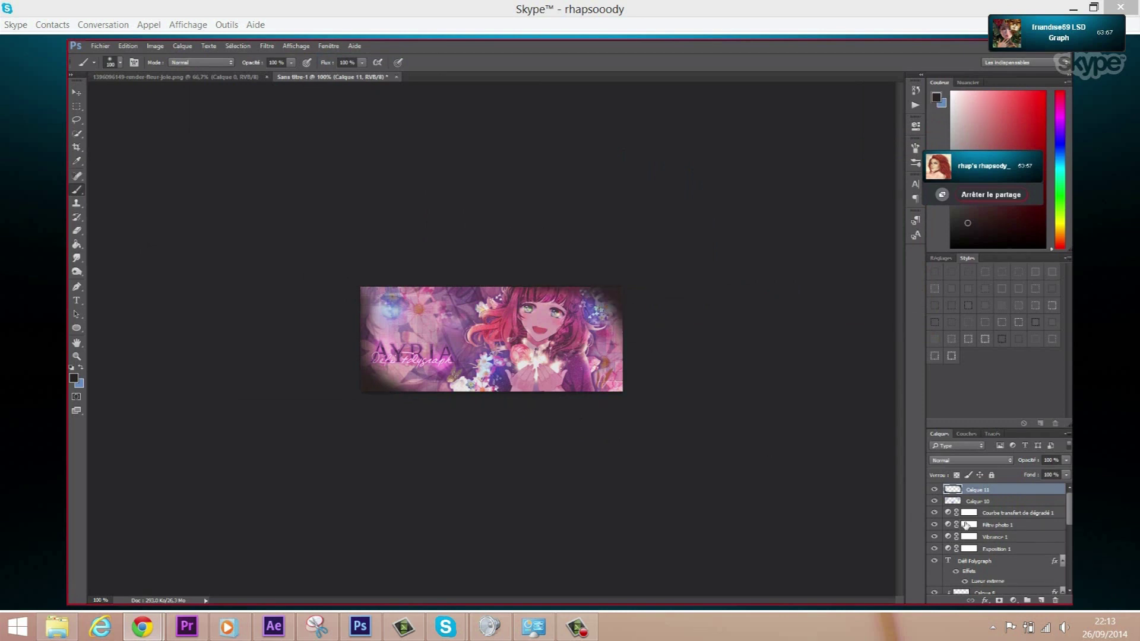
# - Blend Calque 11 in Produit mode at 50% opacity
pyautogui.rightClick(978, 490)
pyautogui.rightClick(975, 491)
pyautogui.click(1003, 149)
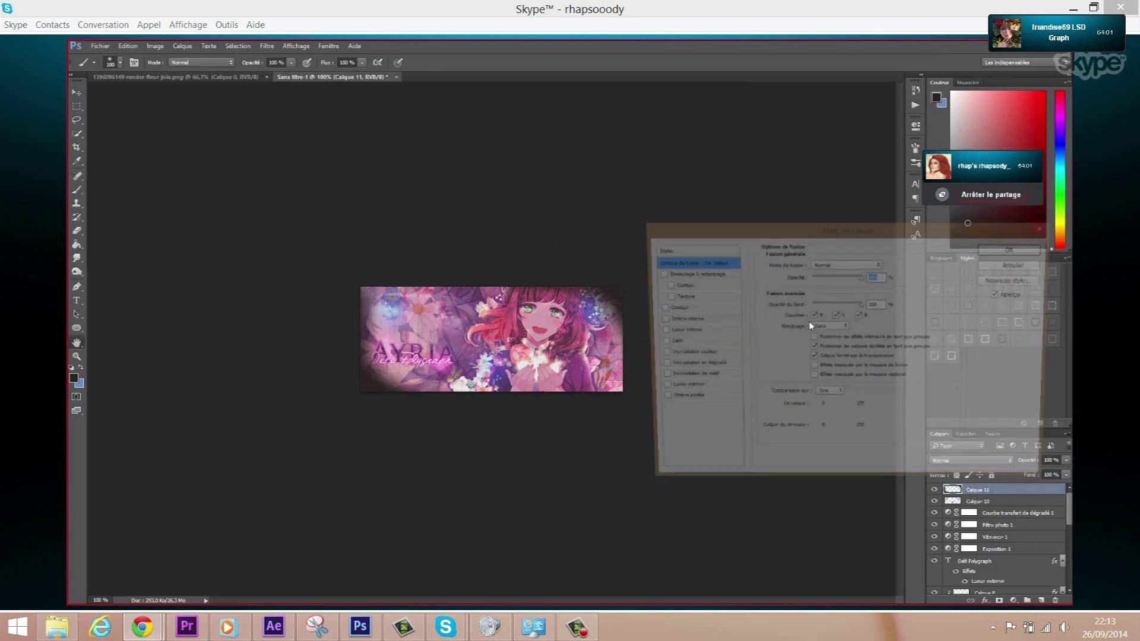
pyautogui.click(846, 264)
pyautogui.click(826, 295)
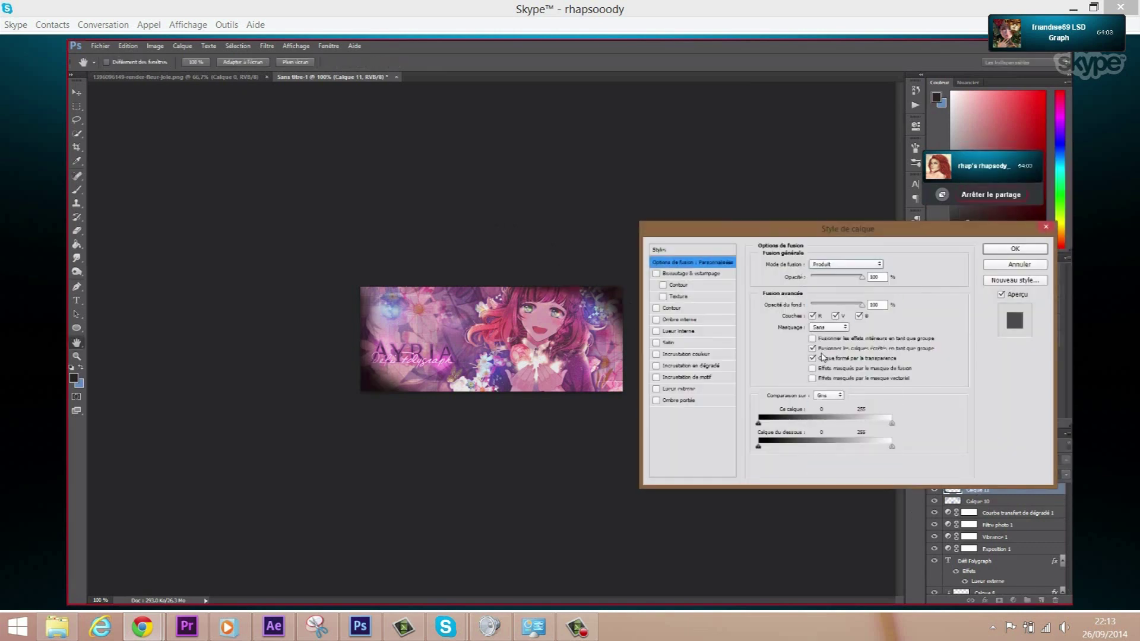
pyautogui.doubleClick(874, 277)
pyautogui.write('50')
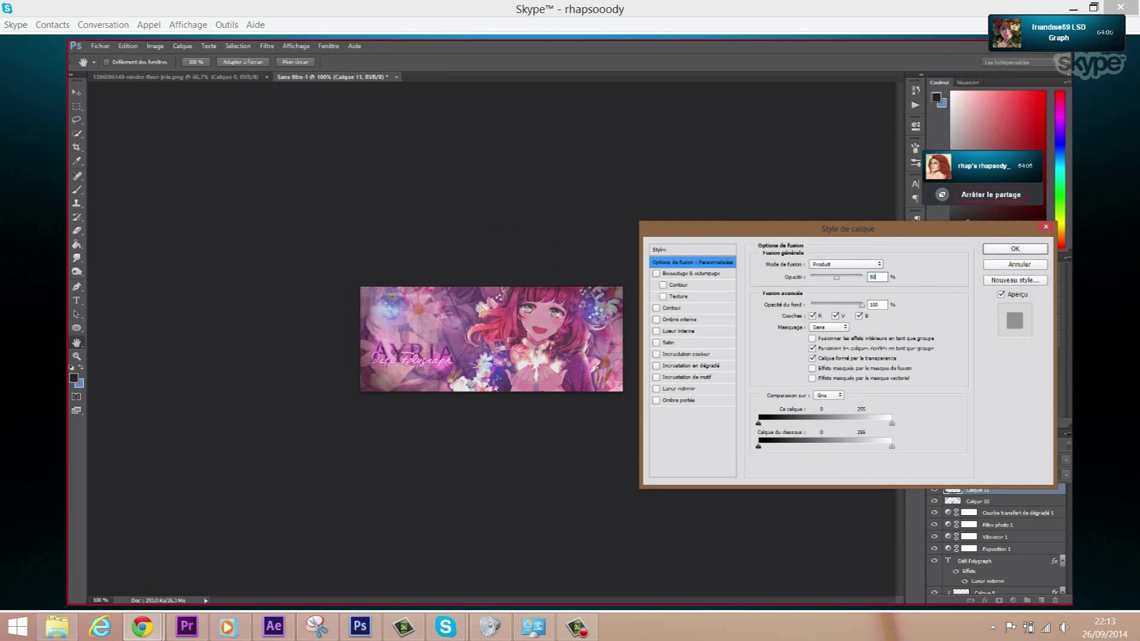
pyautogui.click(1016, 248)
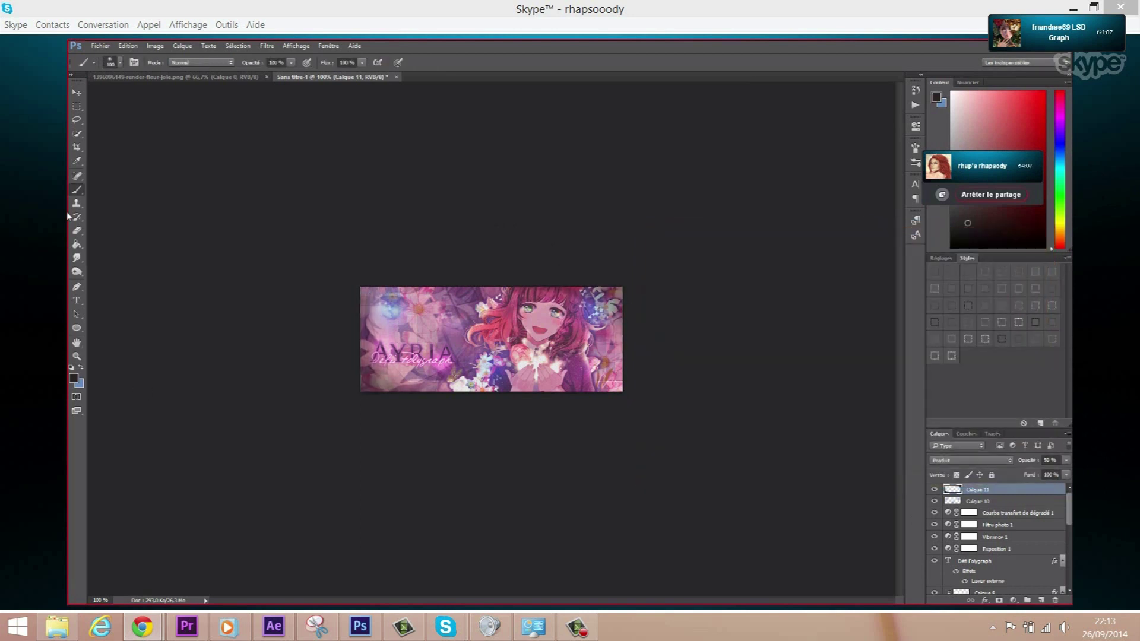
pyautogui.click(77, 231)
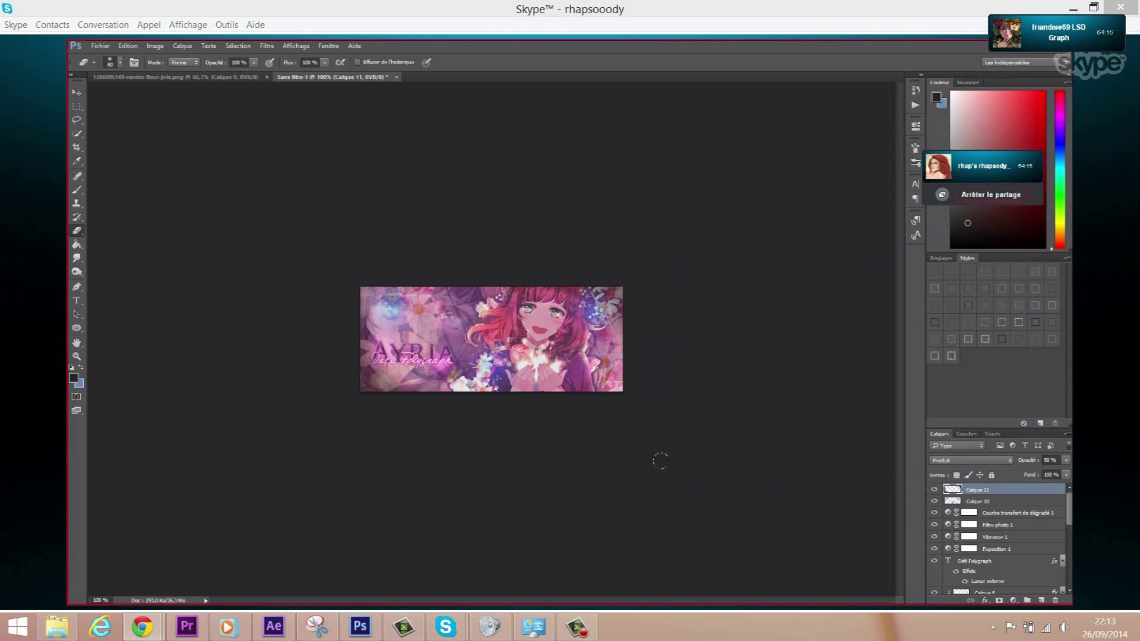
# - Add a new empty layer, Calque 12
pyautogui.click(77, 190)
pyautogui.click(182, 46)
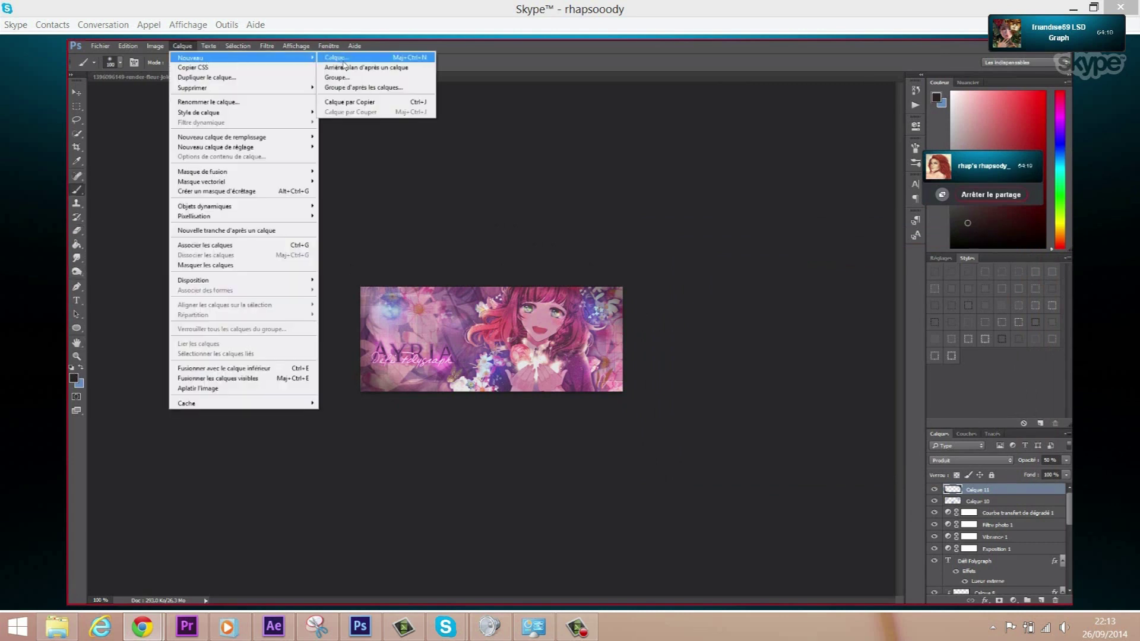
pyautogui.click(341, 57)
pyautogui.click(683, 218)
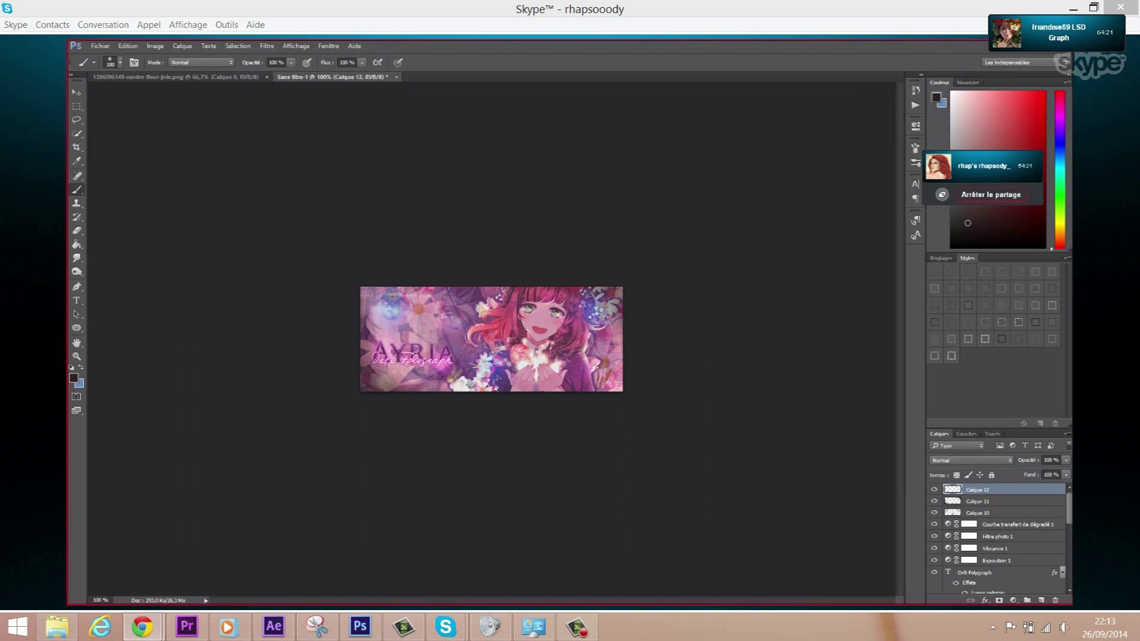
# - Set the foreground colour to pale pink f3bcee
pyautogui.click(81, 368)
pyautogui.click(73, 378)
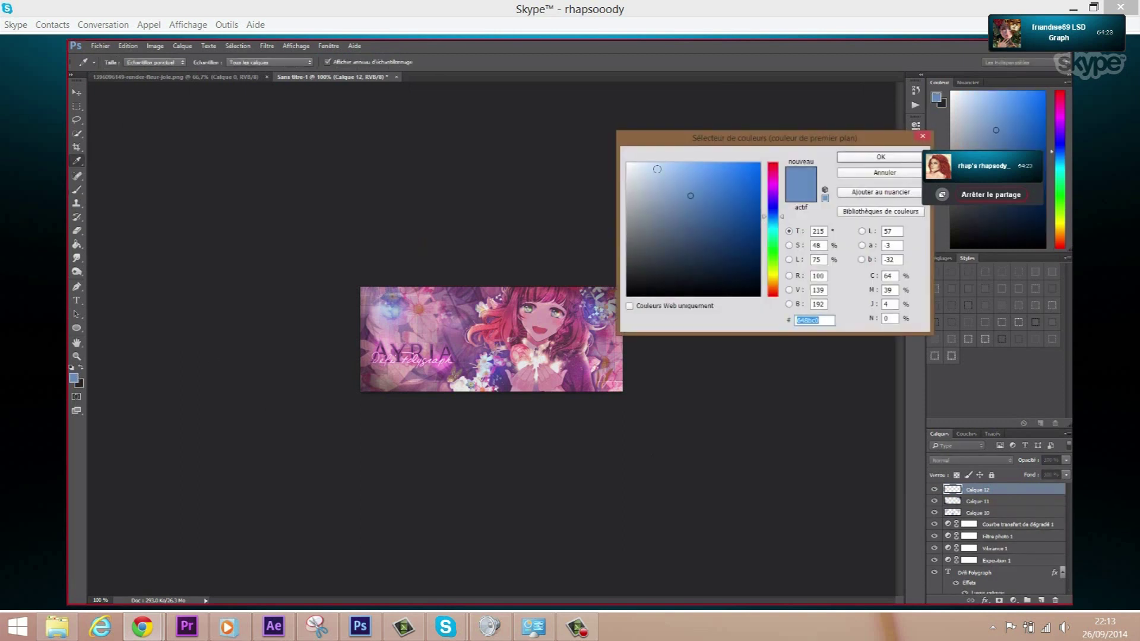
pyautogui.click(657, 168)
pyautogui.moveTo(774, 265); pyautogui.dragTo(774, 183)
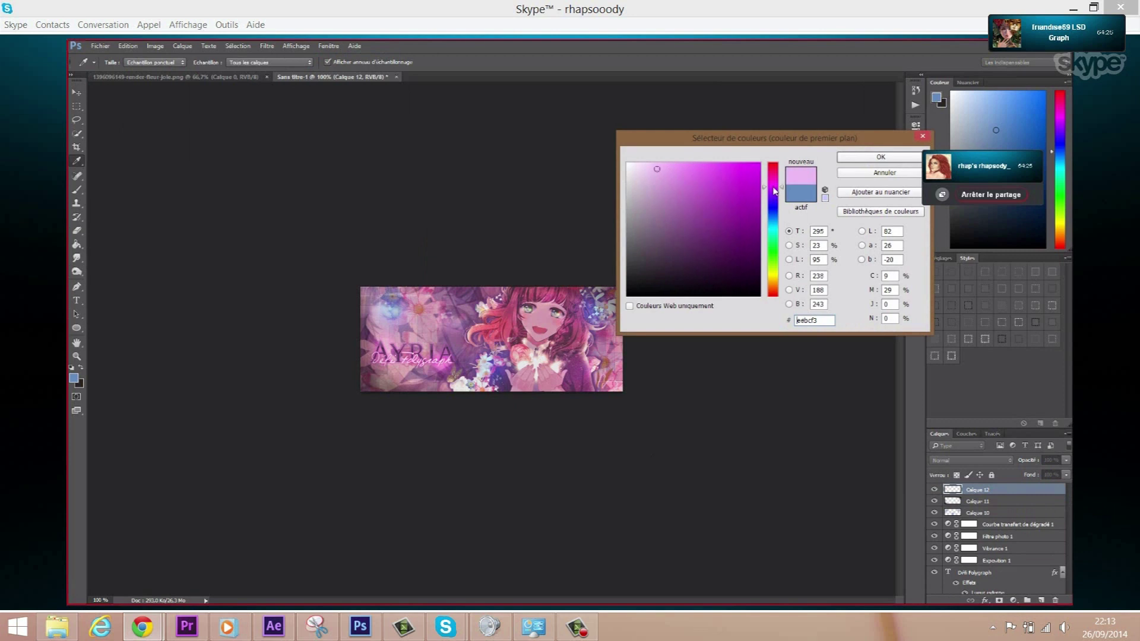
pyautogui.click(881, 156)
# - Pick the soft round brush and set its size to 200 px at 0% hardness
pyautogui.press('b')
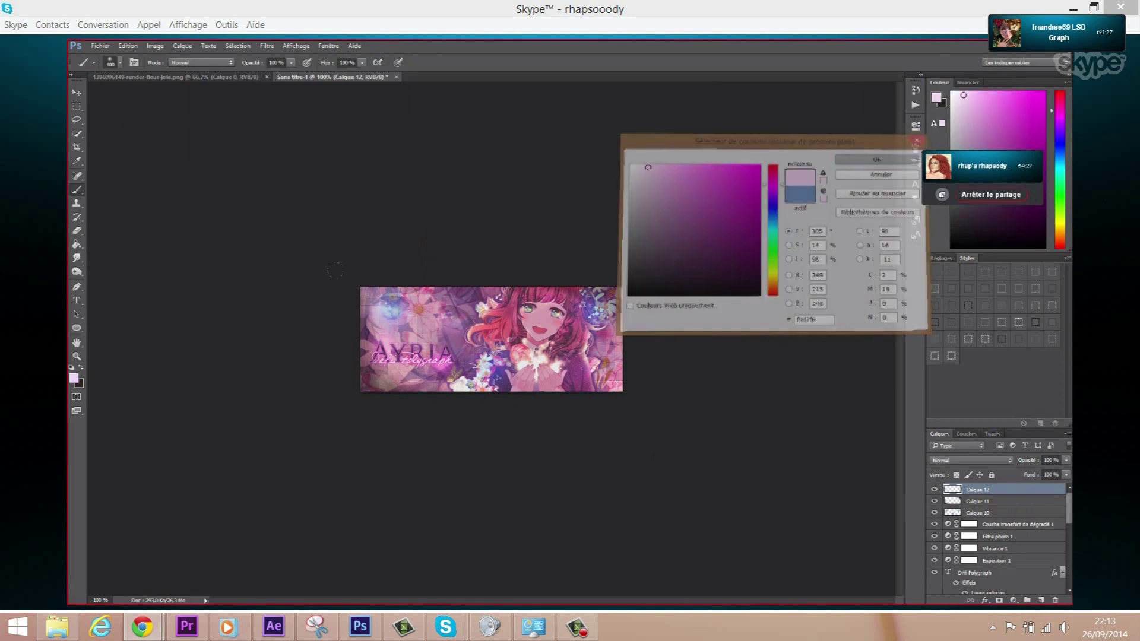
pyautogui.rightClick(487, 310)
pyautogui.click(538, 476)
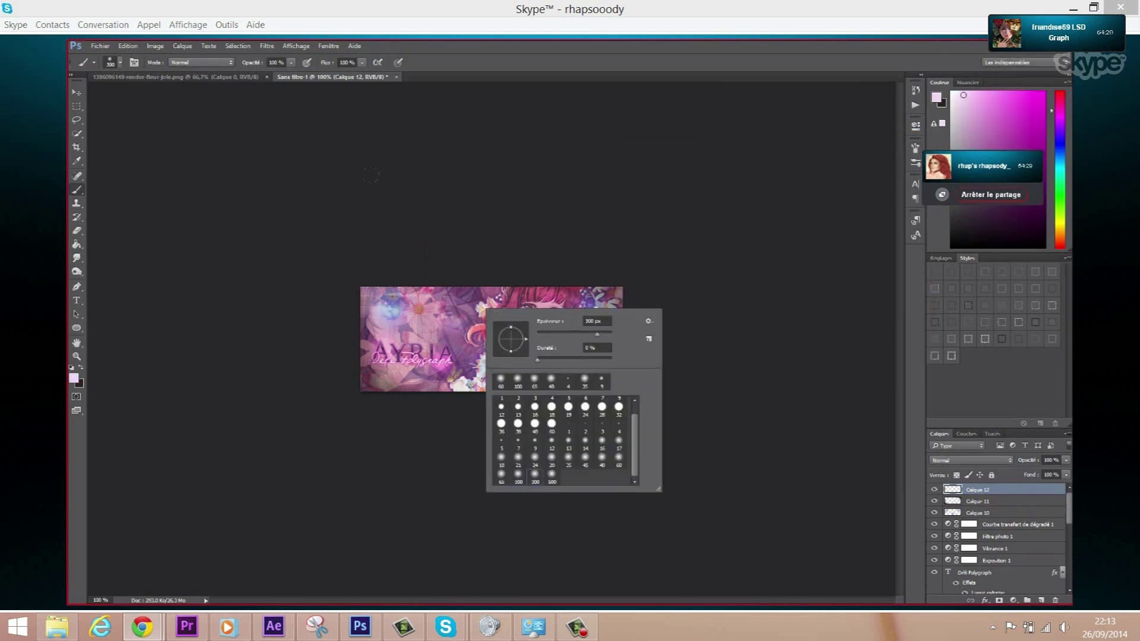
pyautogui.doubleClick(591, 321)
pyautogui.write('200')
pyautogui.press('Return')
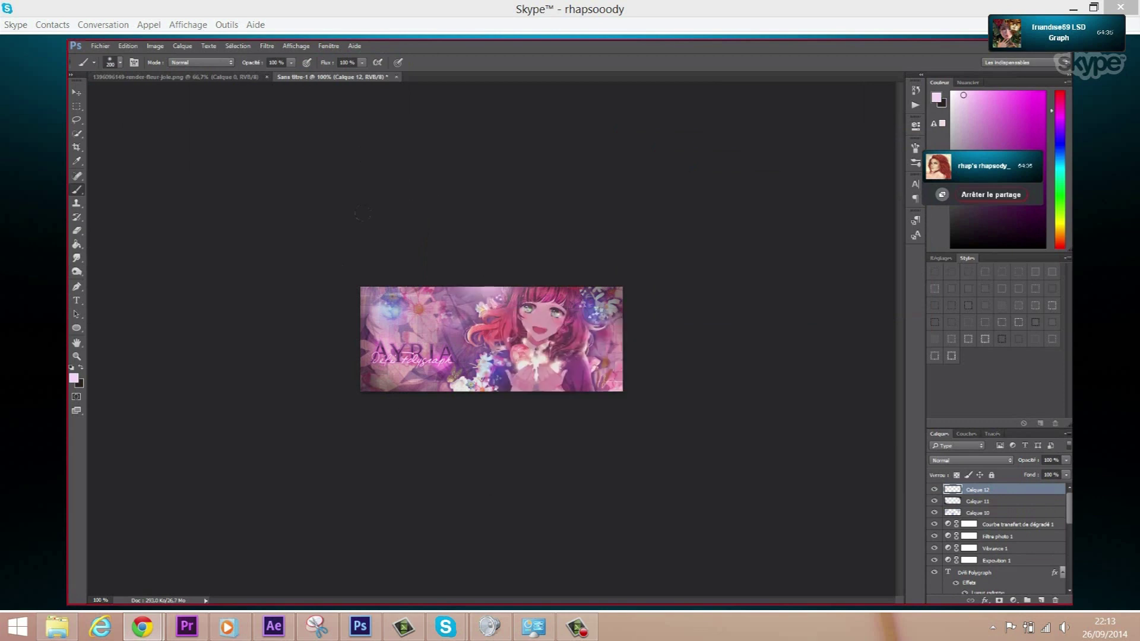
# - Undo the last change, then paint a soft pink glow along the banner's top edge
pyautogui.click(128, 46)
pyautogui.click(127, 46)
pyautogui.click(142, 77)
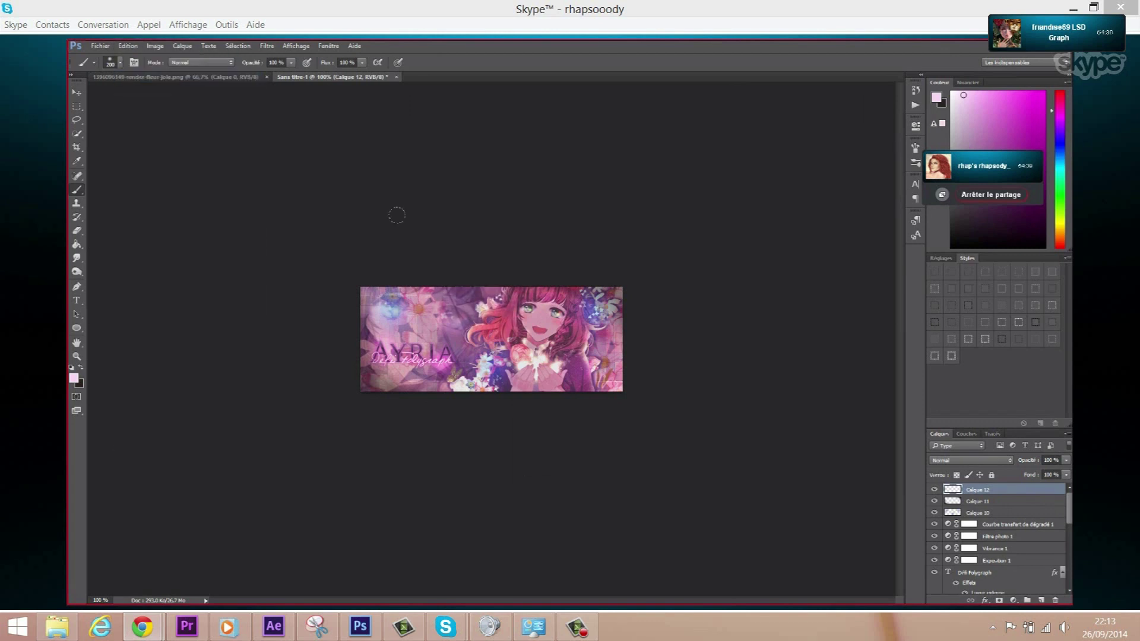
pyautogui.click(489, 280)
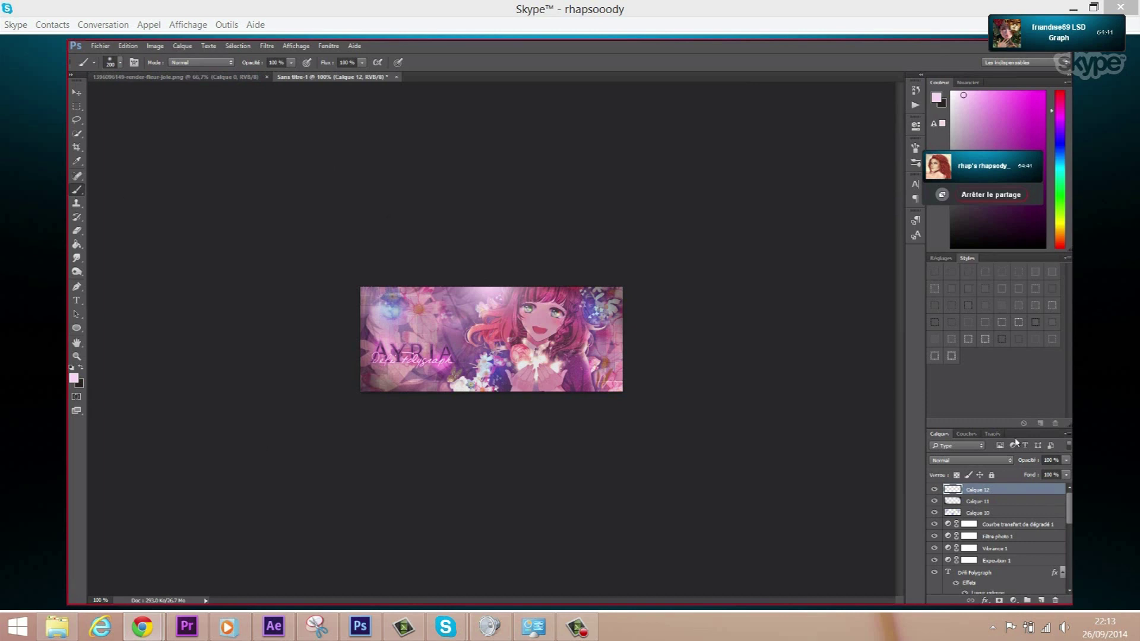
pyautogui.rightClick(981, 505)
pyautogui.click(986, 147)
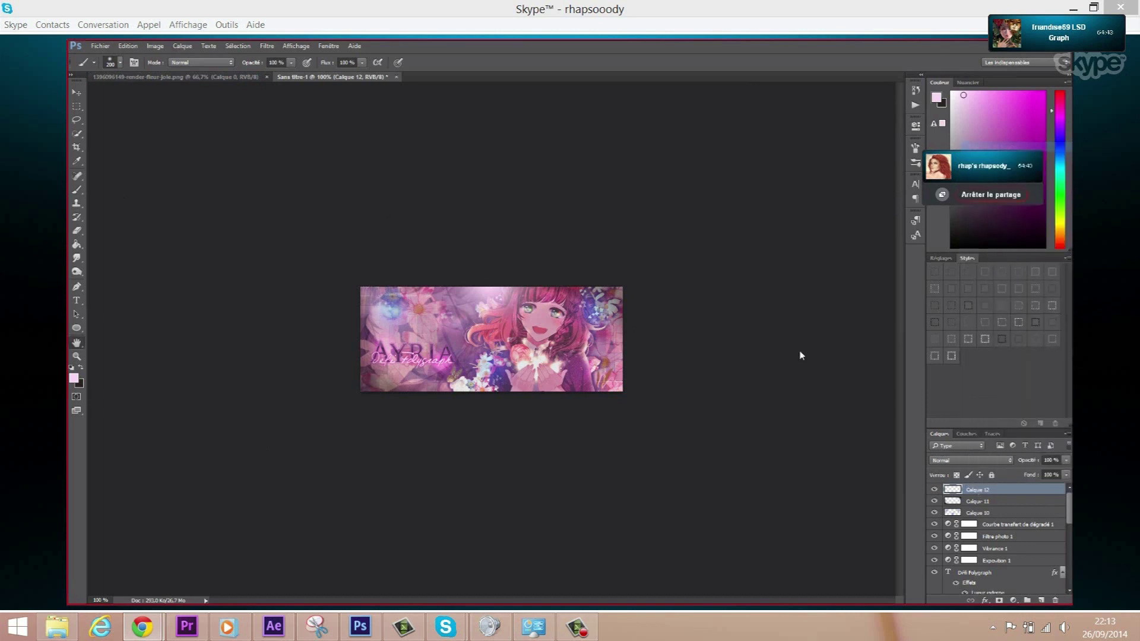
# - Try Incrustation, Densité couleur - and Eclaircir, then settle on Superposition at 70% opacity for Calque 12
pyautogui.click(835, 266)
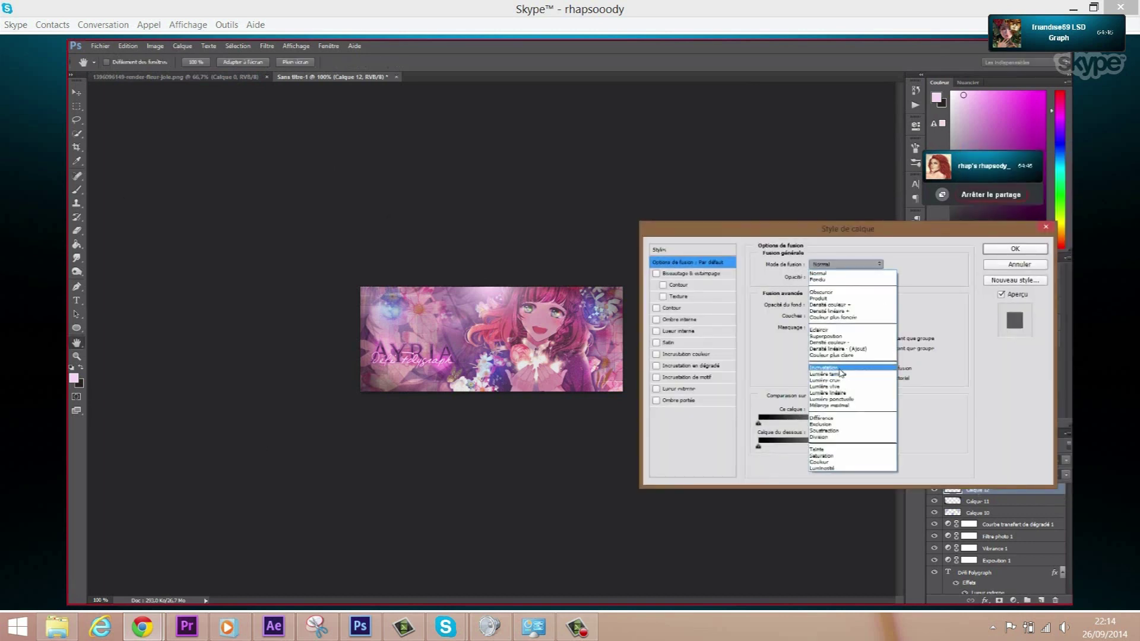
pyautogui.click(842, 364)
pyautogui.click(841, 267)
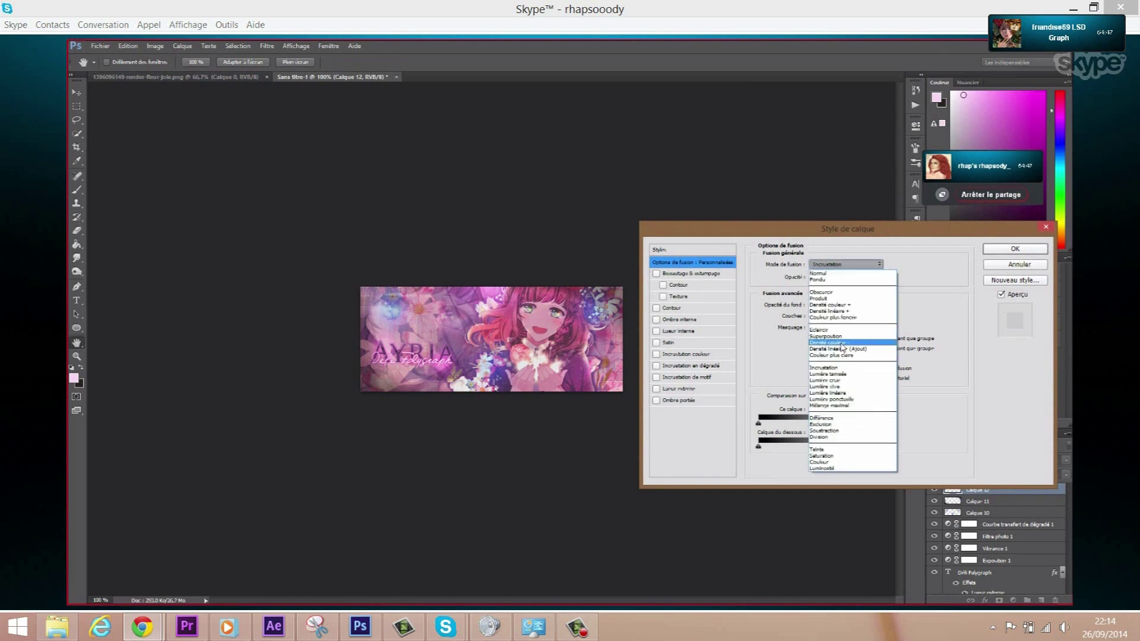
pyautogui.click(842, 344)
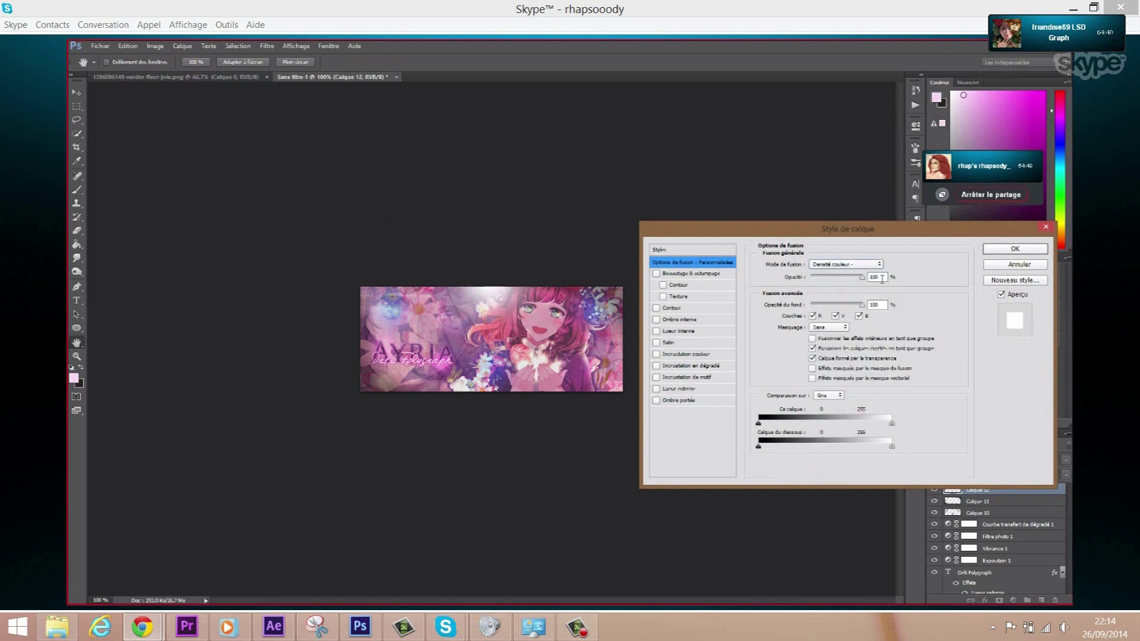
pyautogui.click(844, 264)
pyautogui.click(837, 334)
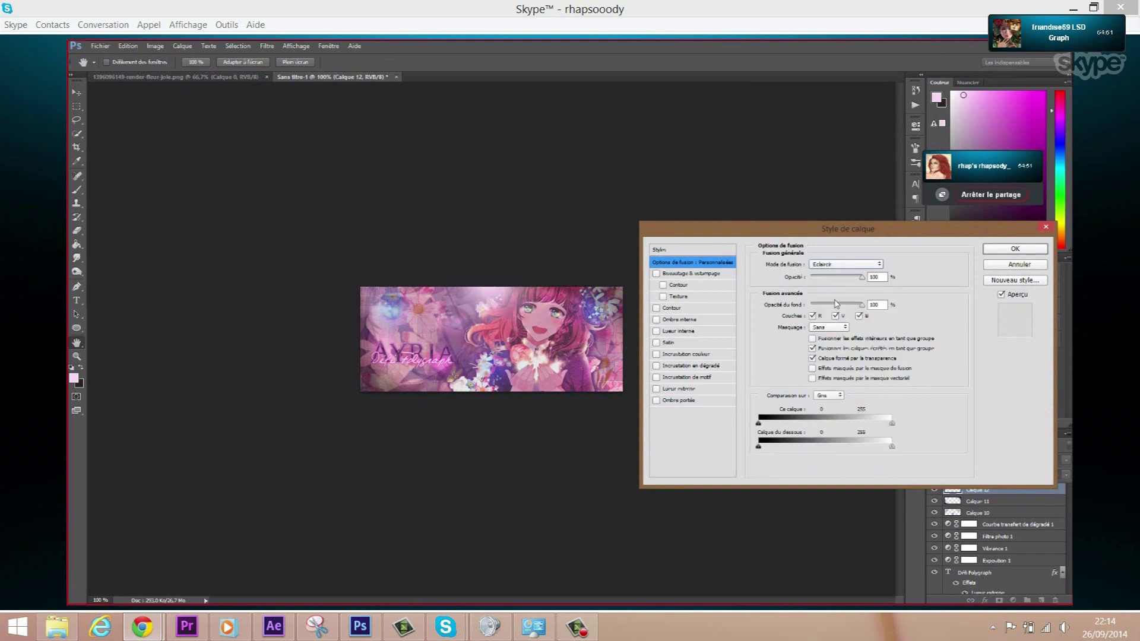
pyautogui.click(837, 266)
pyautogui.click(838, 340)
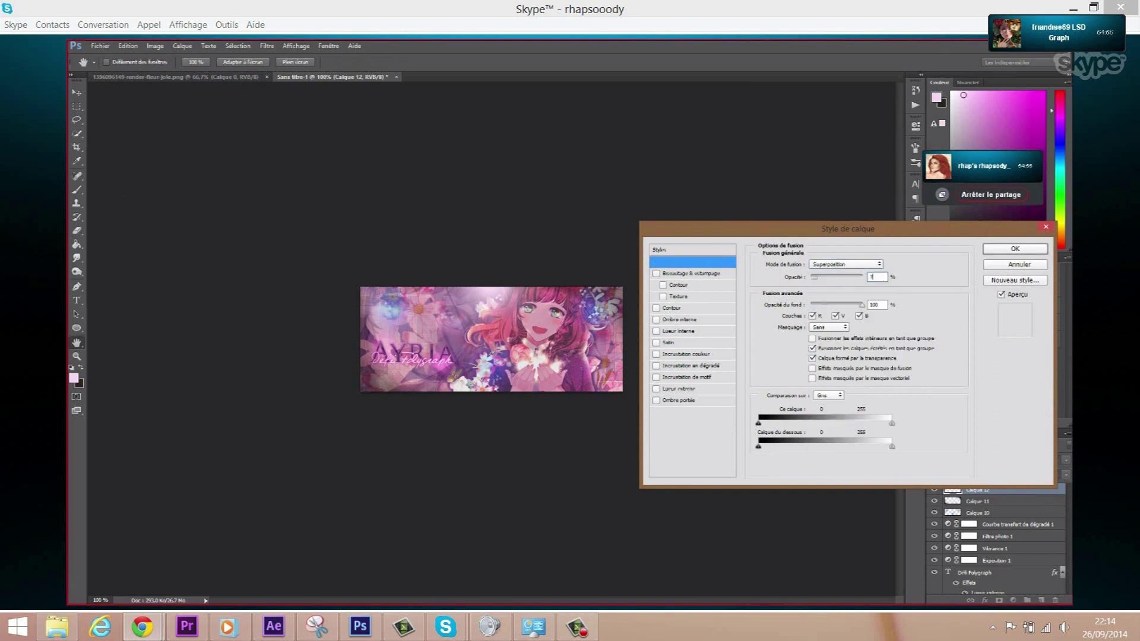
pyautogui.write('70')
pyautogui.click(1014, 249)
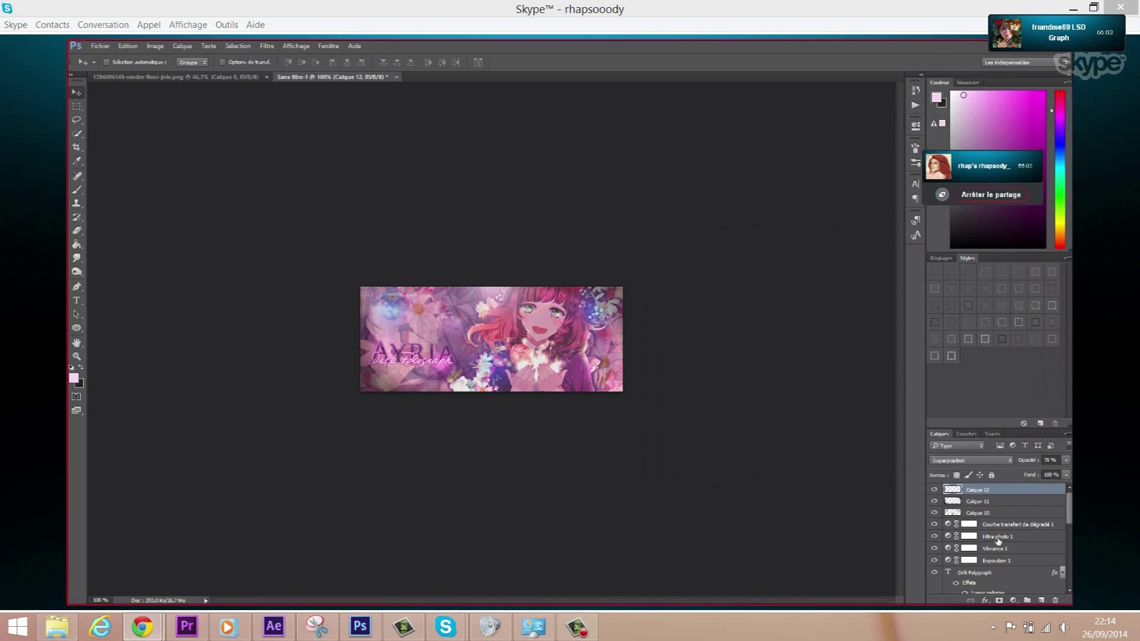
# - Select the Ayria, Calque 8 and Défi Polygraph layers and nudge them slightly right
pyautogui.scroll(-2, 998, 541)
pyautogui.scroll(-1, 999, 541)
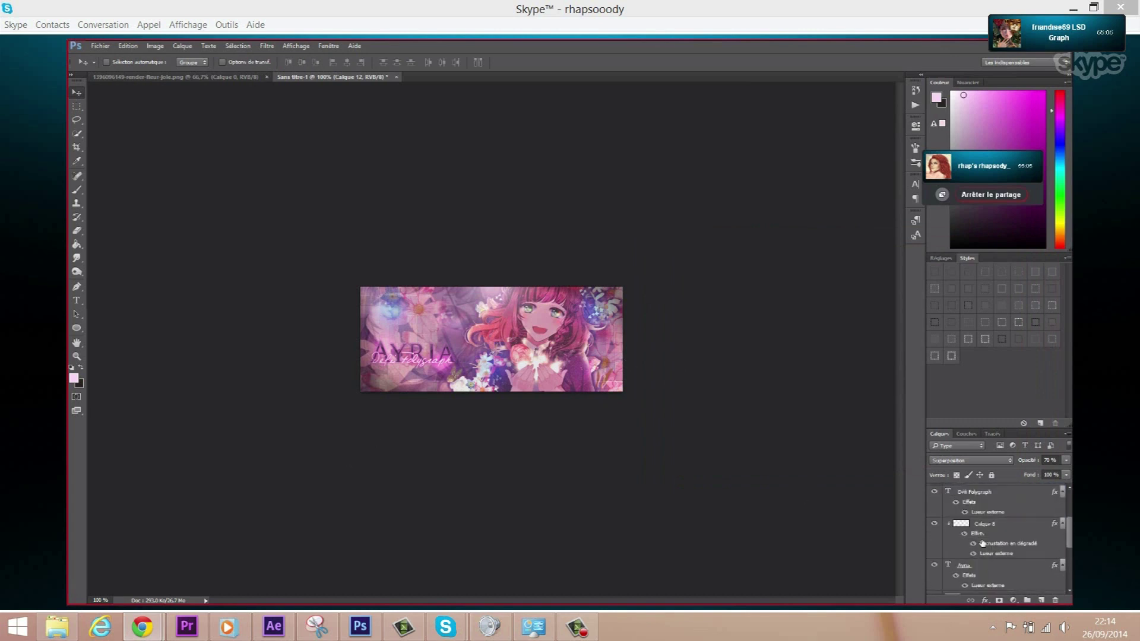
pyautogui.click(957, 575)
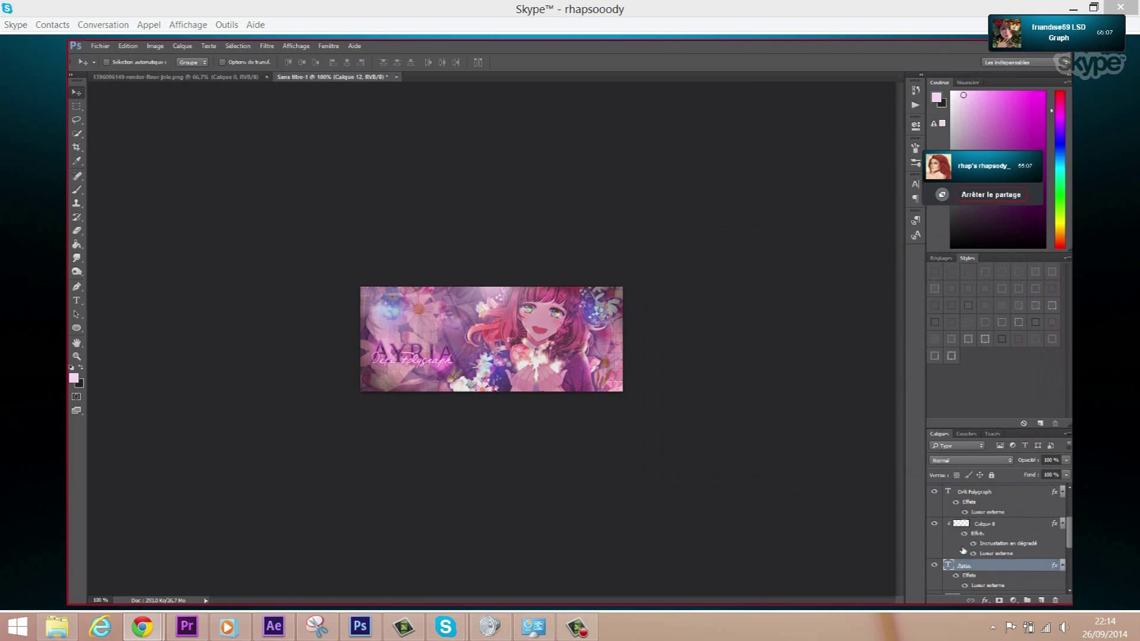
pyautogui.keyDown('shift'); pyautogui.click(964, 501); pyautogui.keyUp('shift')
pyautogui.moveTo(761, 526); pyautogui.dragTo(764, 526)
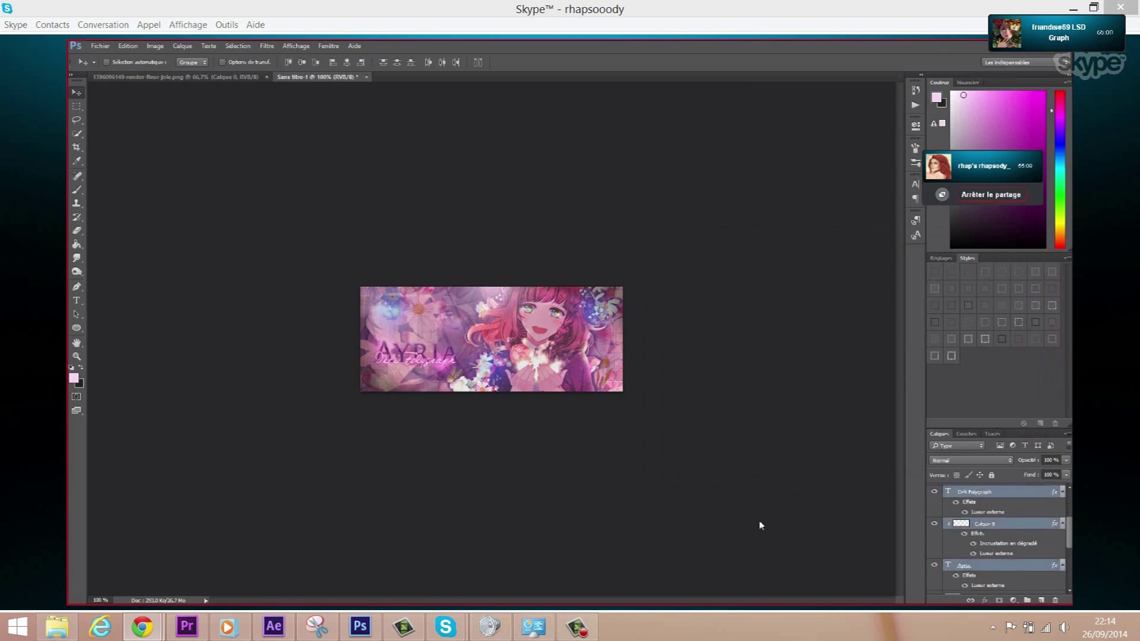
pyautogui.press('Right')
pyautogui.press('Right')
pyautogui.press('Right')
pyautogui.press('Right')
pyautogui.press('Right')
pyautogui.press('Right')
pyautogui.press('Right')
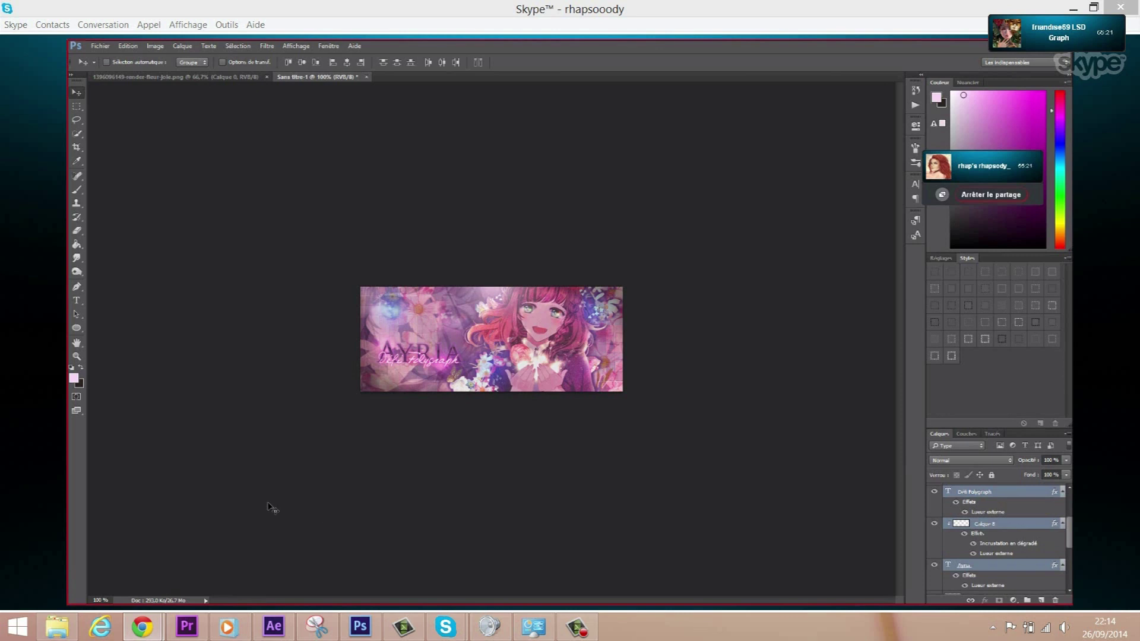
# - Choose the Ellipse tool and reselect the pink glow layer Calque 12
pyautogui.click(77, 328)
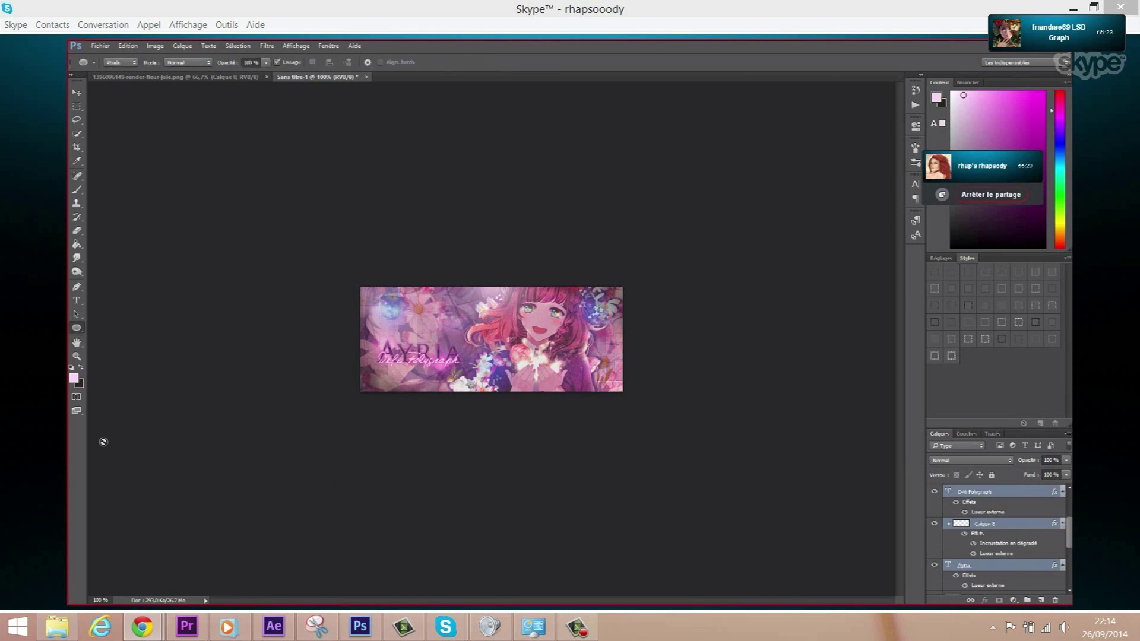
pyautogui.scroll(5, 965, 550)
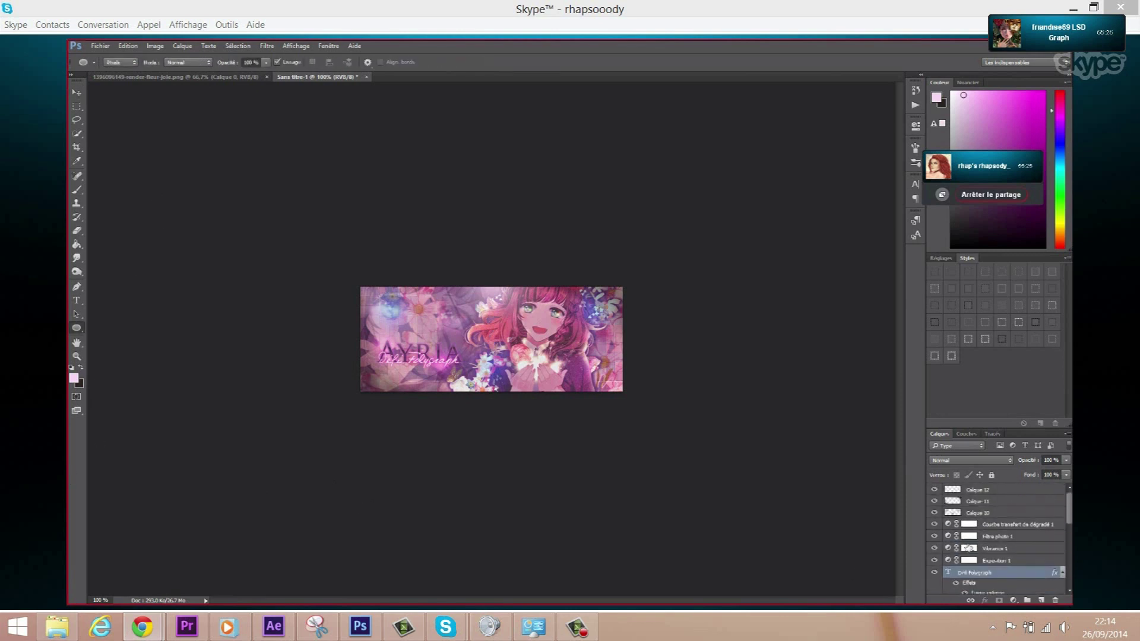
pyautogui.click(977, 490)
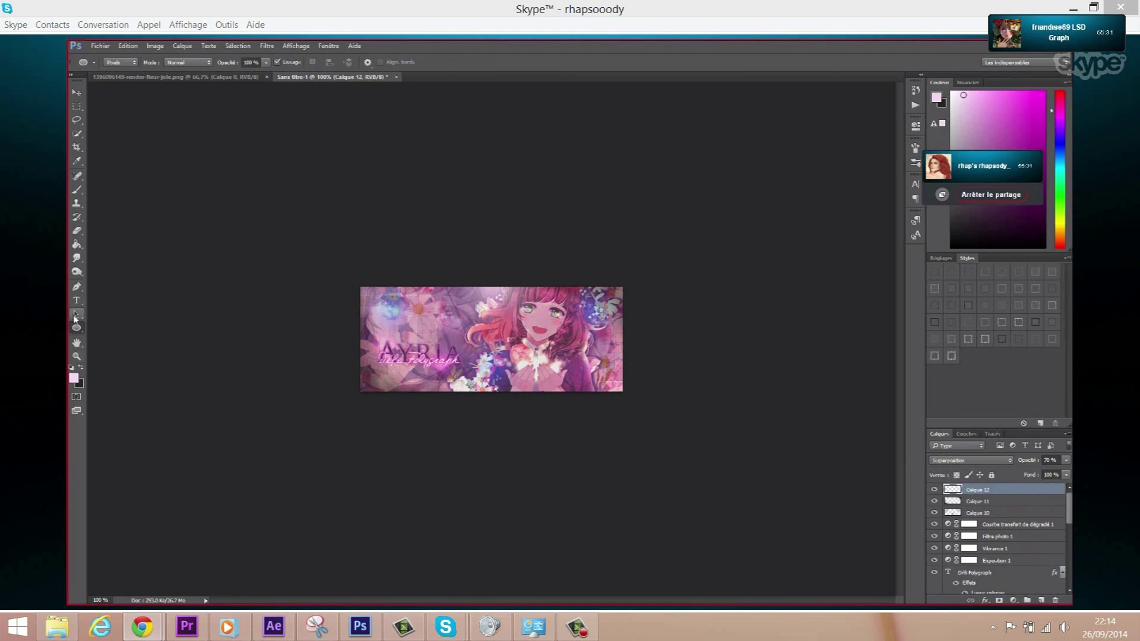
pyautogui.moveTo(334, 459); pyautogui.dragTo(728, 289)
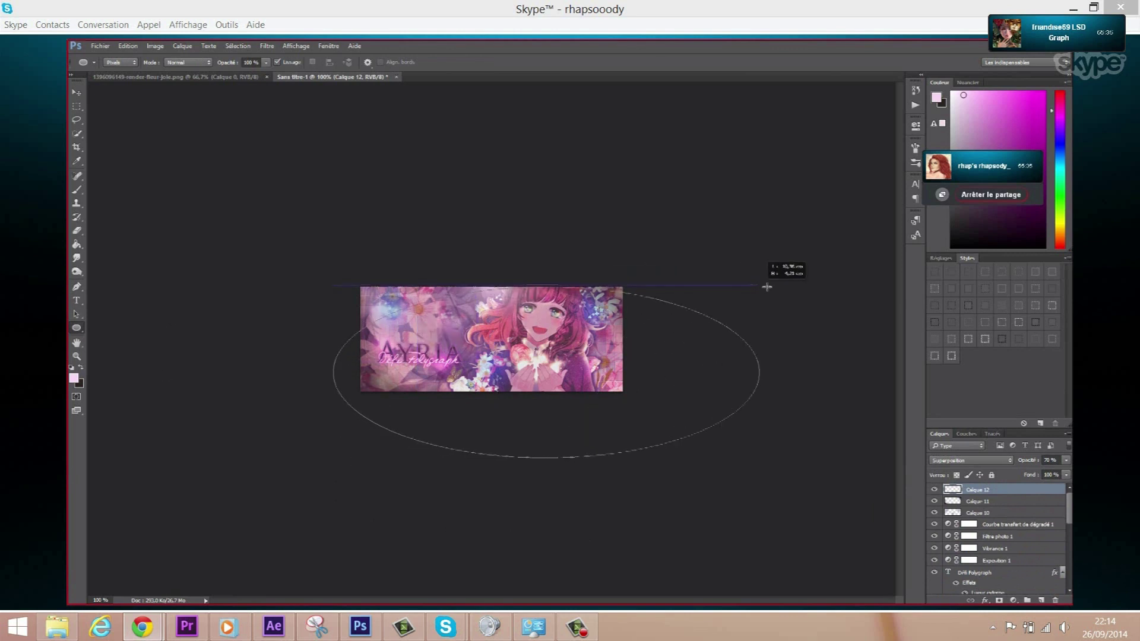
pyautogui.moveTo(728, 289)
pyautogui.mouseDown()
pyautogui.moveTo(752, 274)
pyautogui.moveTo(725, 276)
pyautogui.moveTo(769, 272)
pyautogui.moveTo(711, 273)
pyautogui.mouseUp()
pyautogui.hotkey('alt', 'BackSpace')
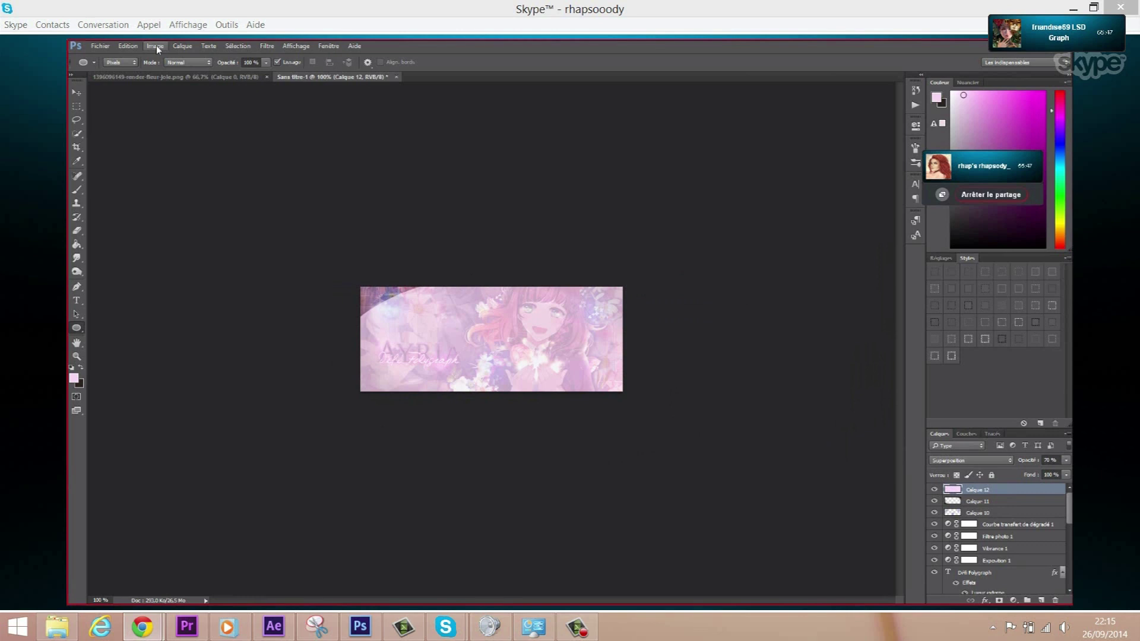
pyautogui.click(126, 45)
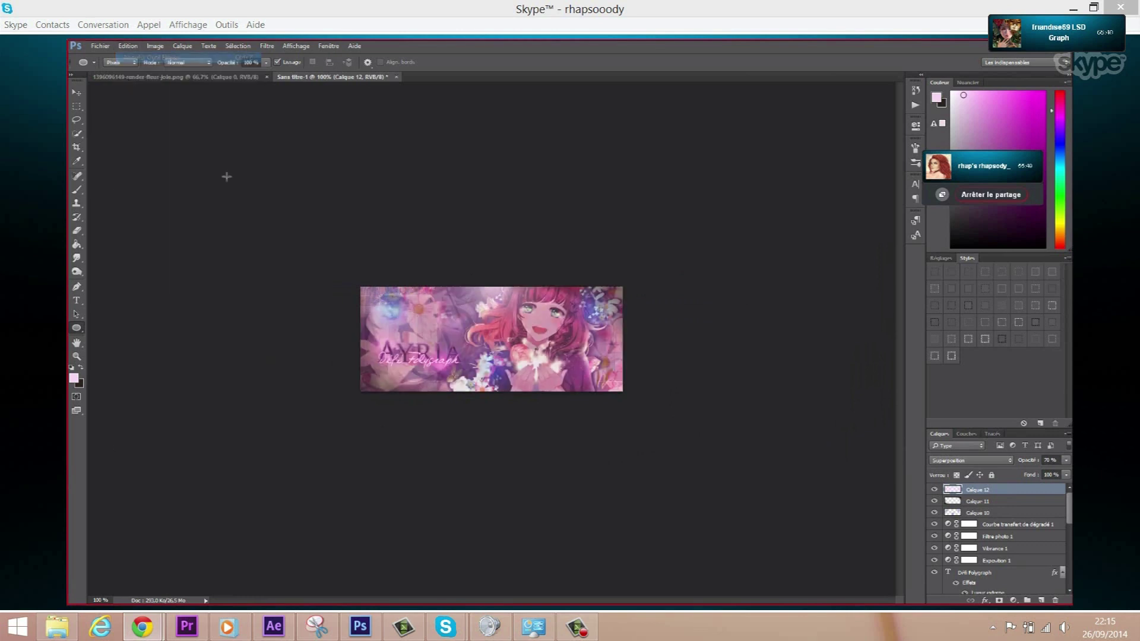
# - On new layer Calque 13, draw a large elliptical selection and fill it with pink
pyautogui.click(183, 45)
pyautogui.moveTo(191, 57)
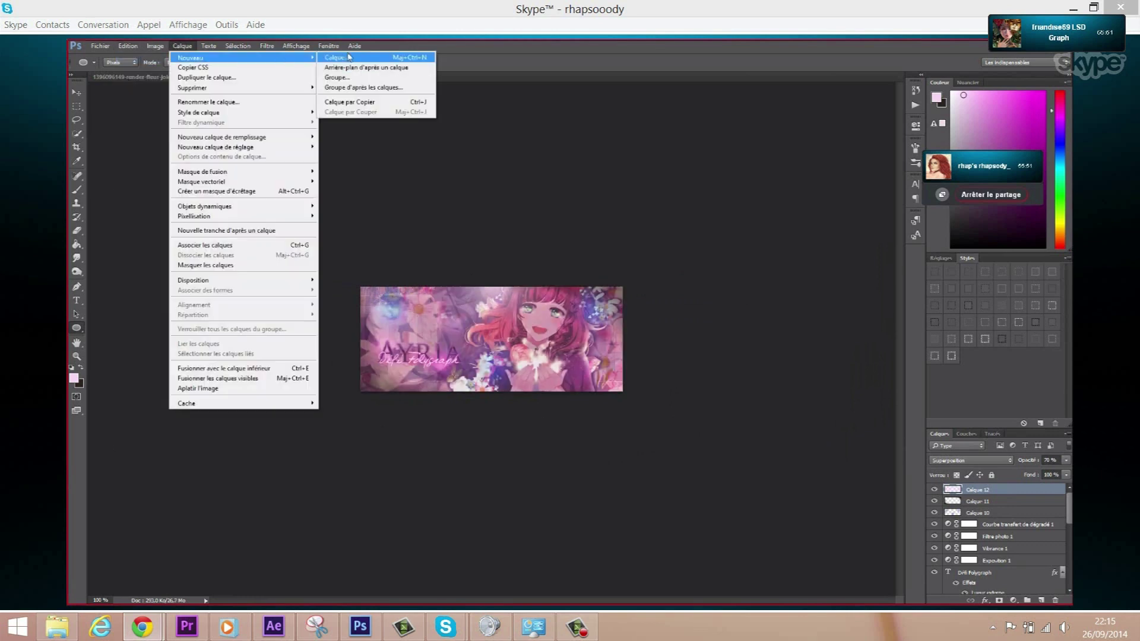
pyautogui.click(342, 53)
pyautogui.click(692, 212)
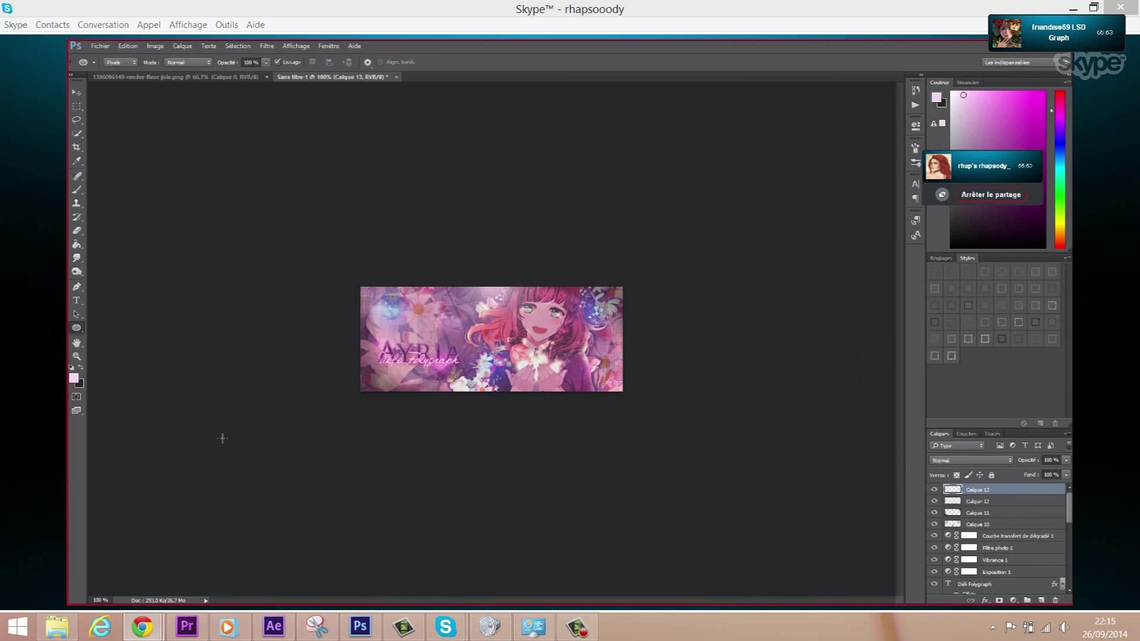
pyautogui.moveTo(340, 443); pyautogui.dragTo(725, 275)
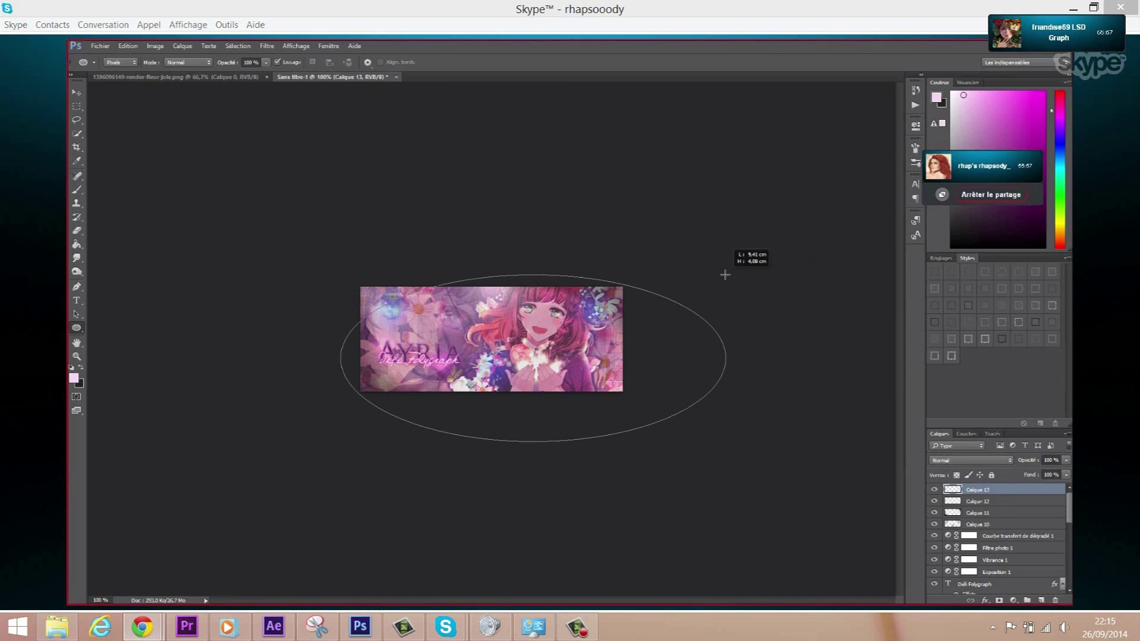
pyautogui.hotkey('alt', 'BackSpace')
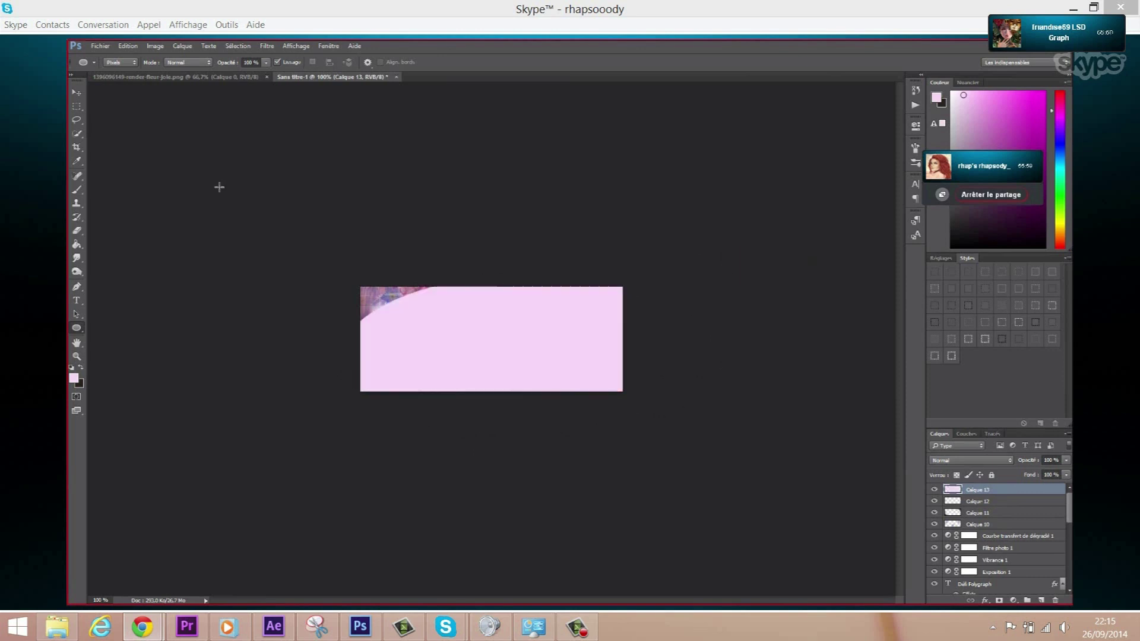
# - Load Calque 13's pixels, invert the selection to outside the ellipse, and hide Calque 13
pyautogui.click(237, 45)
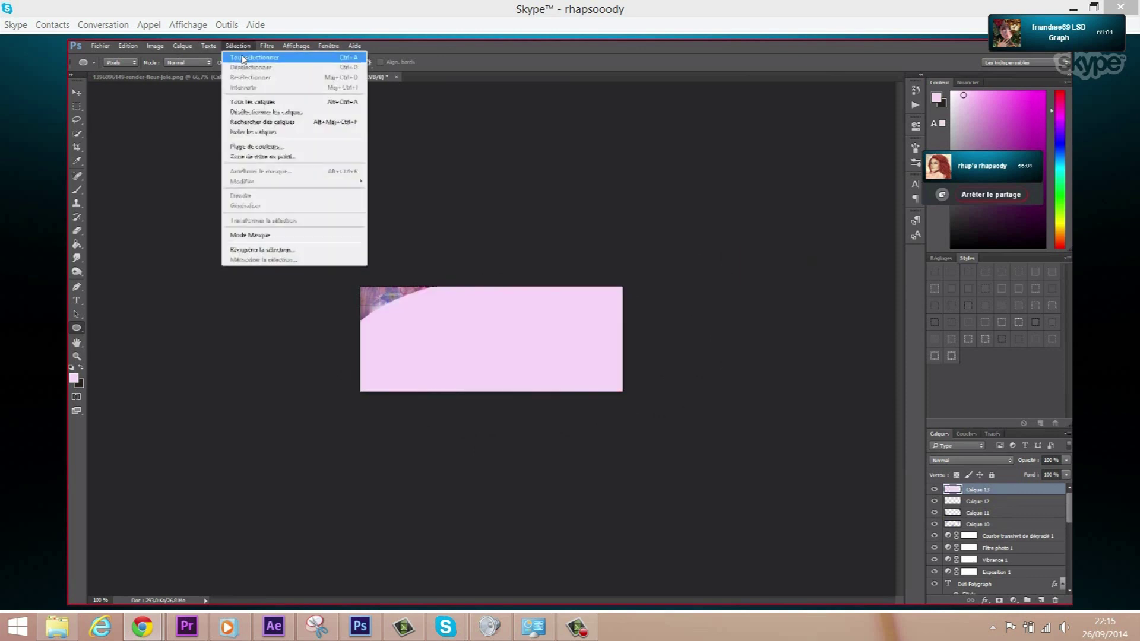
pyautogui.click(242, 58)
pyautogui.click(76, 107)
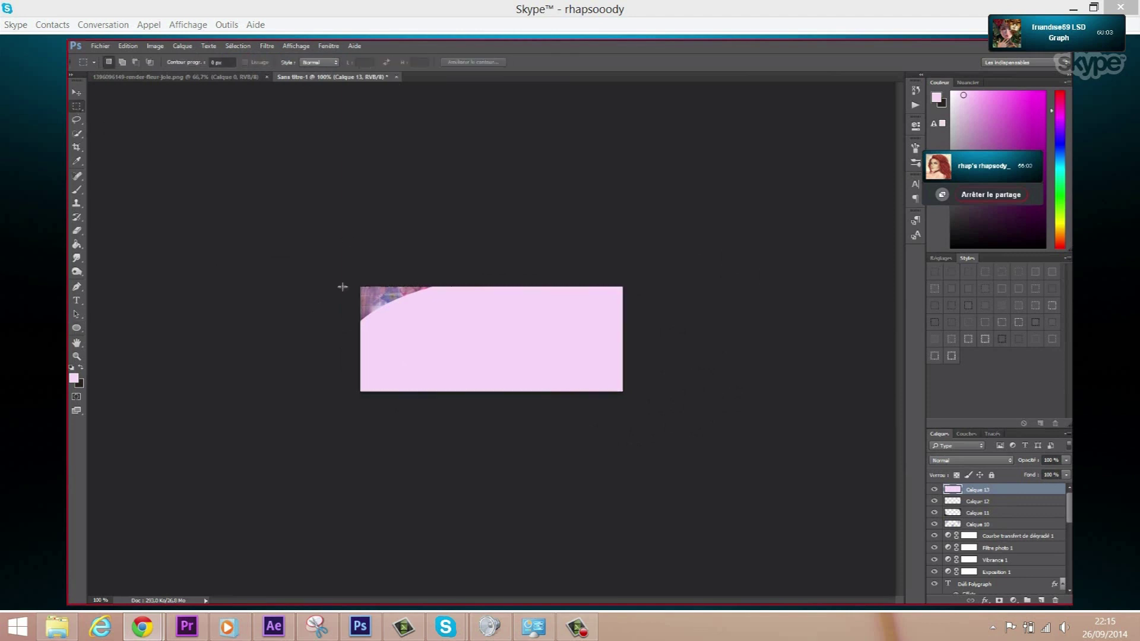
pyautogui.rightClick(952, 492)
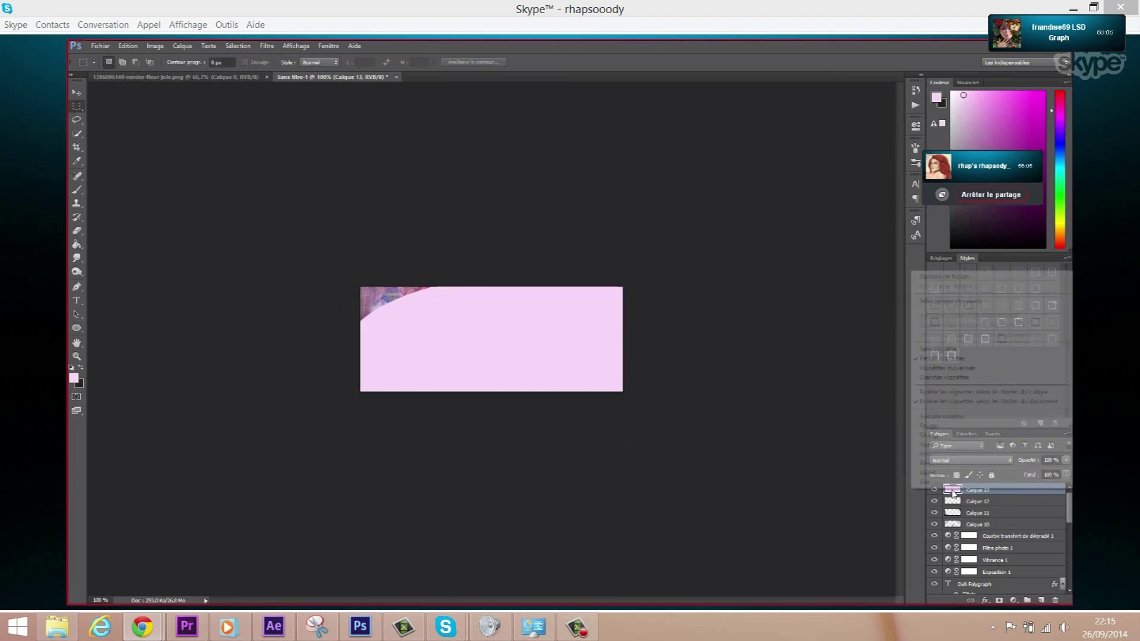
pyautogui.click(974, 304)
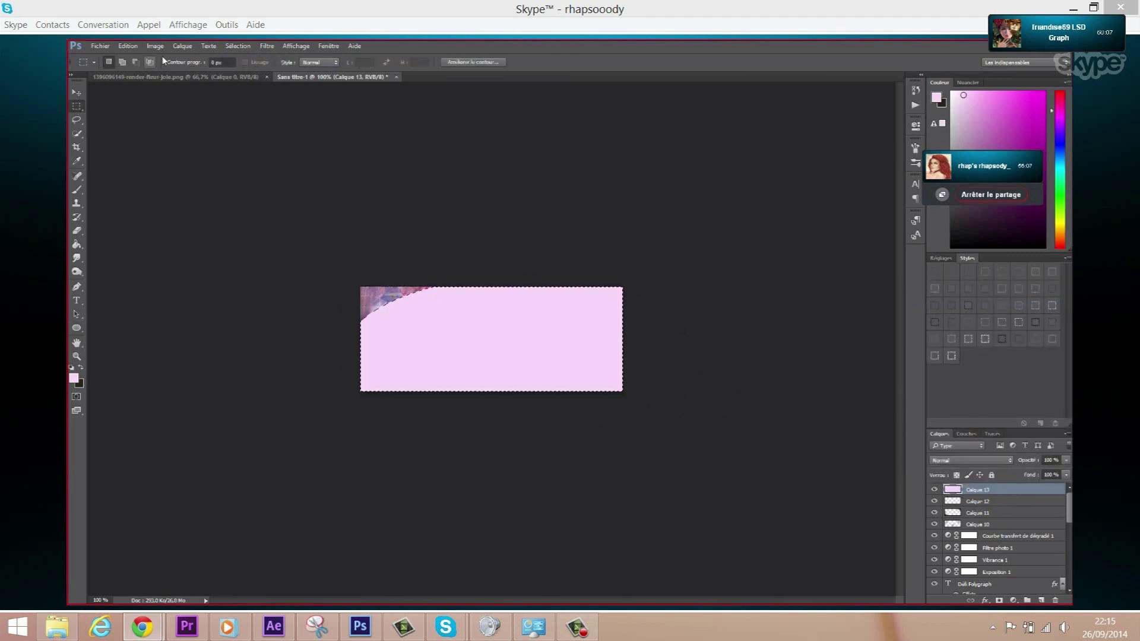
pyautogui.click(237, 45)
pyautogui.click(235, 87)
pyautogui.click(934, 491)
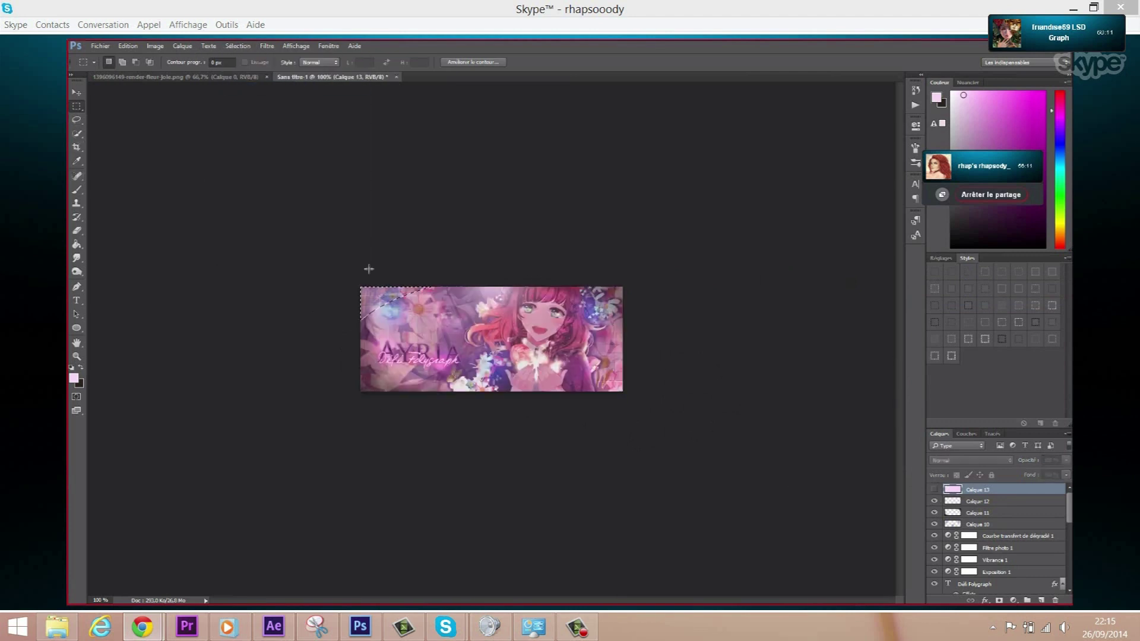
# - On new layer Calque 14, paint the top-left corner outside the ellipse white
pyautogui.click(182, 45)
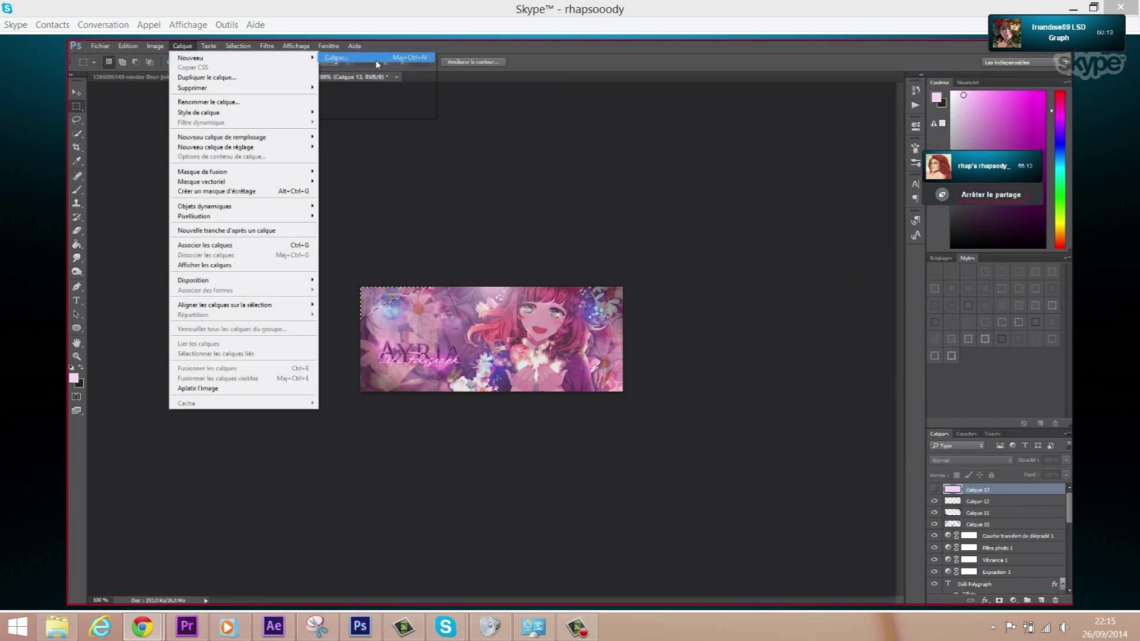
pyautogui.click(356, 57)
pyautogui.press('Return')
pyautogui.click(73, 379)
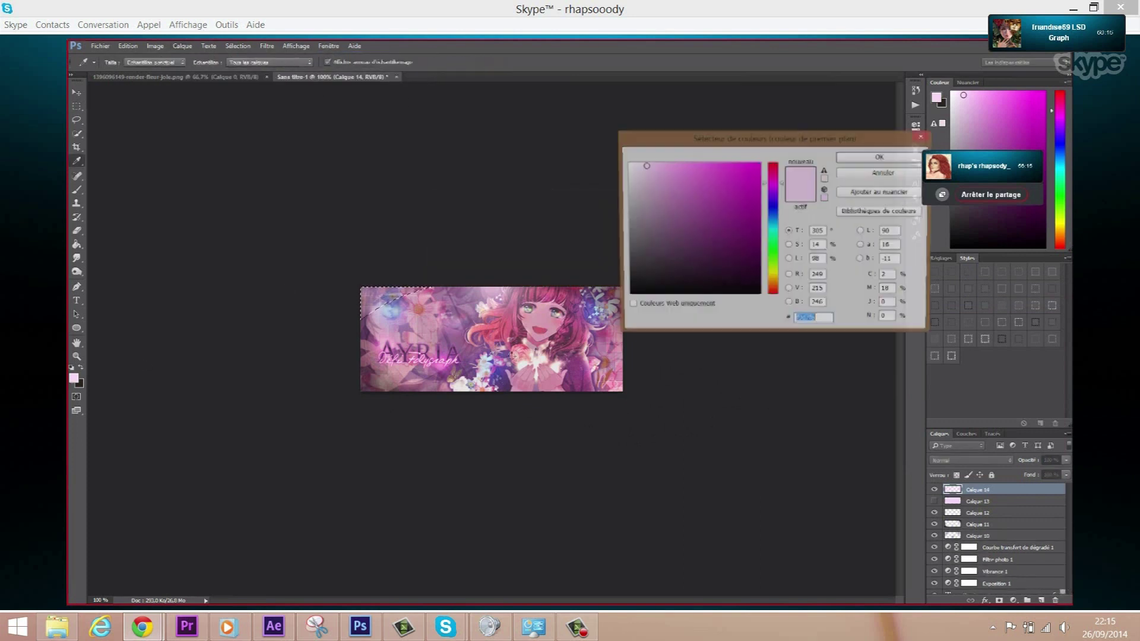
pyautogui.click(628, 162)
pyautogui.click(880, 157)
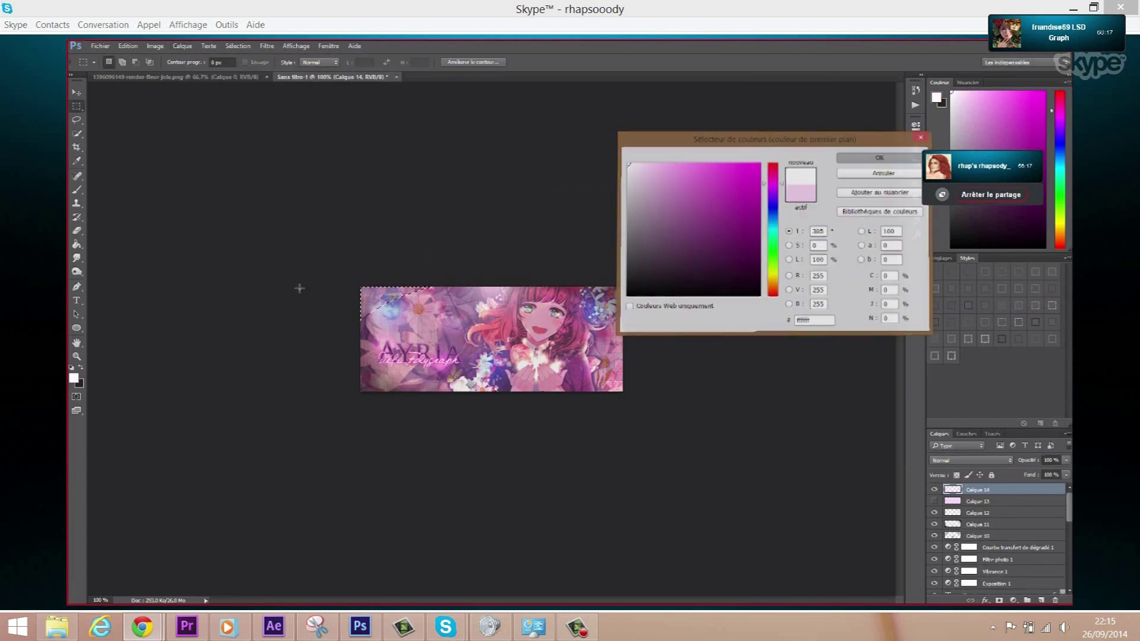
pyautogui.click(78, 189)
pyautogui.moveTo(403, 274); pyautogui.dragTo(406, 285)
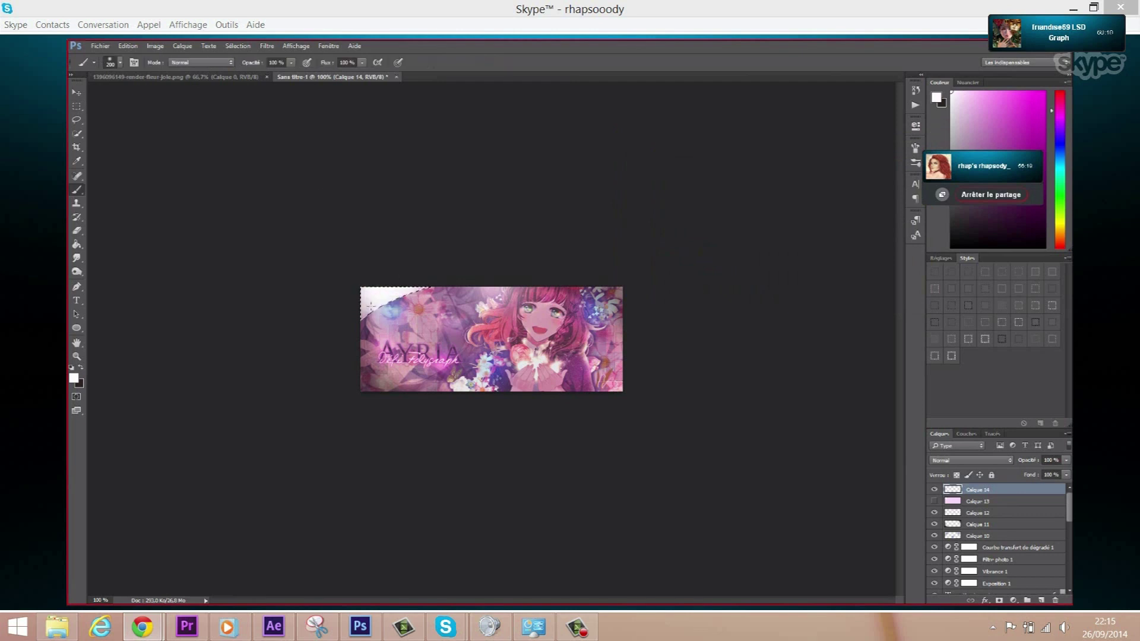
# - Deselect and duplicate the white corner layer Calque 14
pyautogui.click(77, 106)
pyautogui.click(277, 201)
pyautogui.click(183, 46)
pyautogui.click(190, 67)
# - Flip the Calque 14 copy vertically and horizontally, fit it bottom-right, and merge it into Calque 14
pyautogui.click(662, 210)
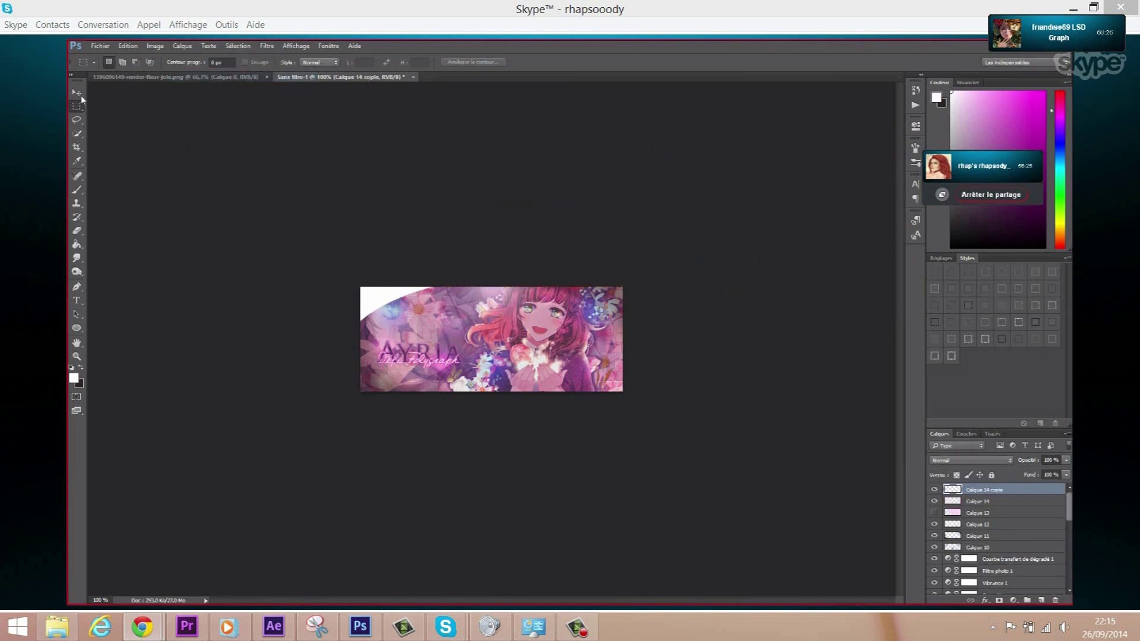
pyautogui.press('v')
pyautogui.click(135, 48)
pyautogui.moveTo(144, 260)
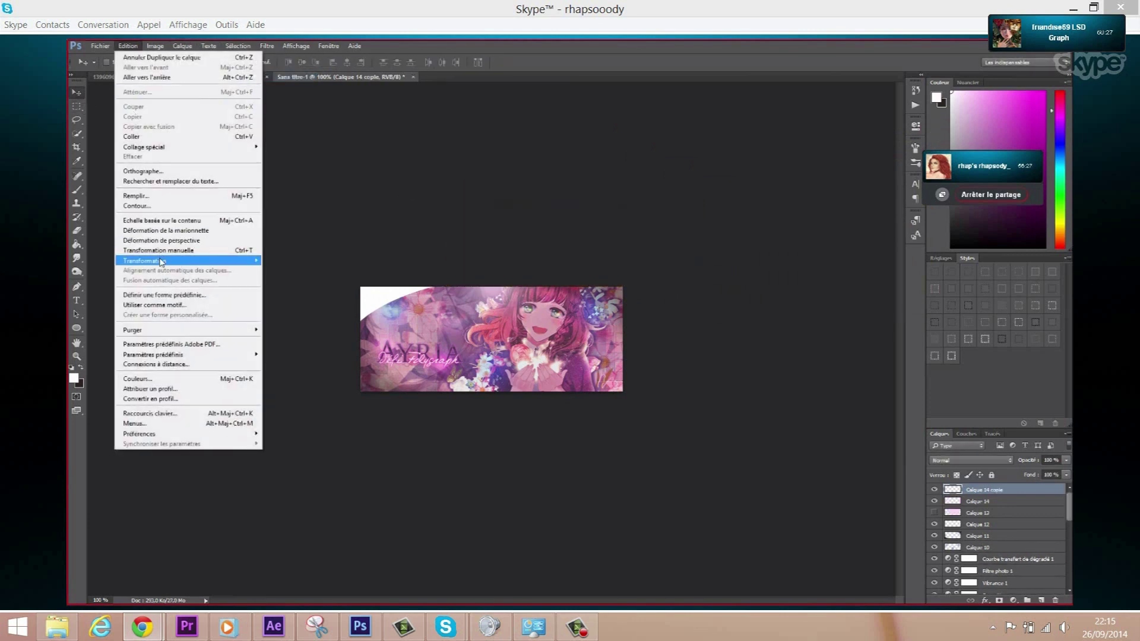
pyautogui.click(354, 385)
pyautogui.click(127, 45)
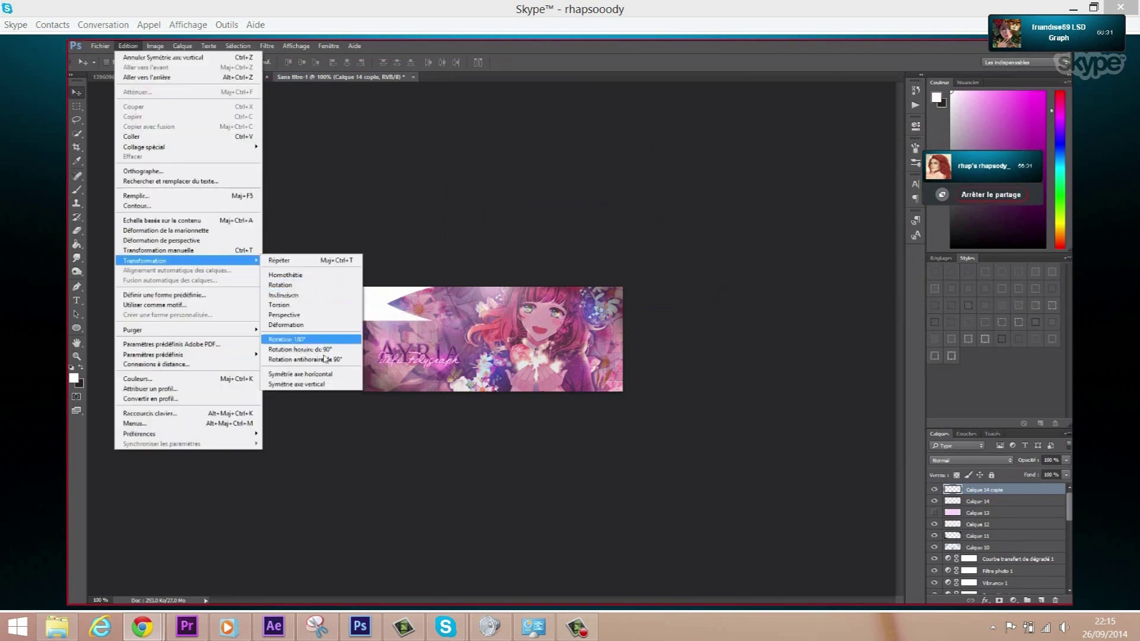
pyautogui.click(327, 382)
pyautogui.moveTo(419, 304); pyautogui.dragTo(612, 376)
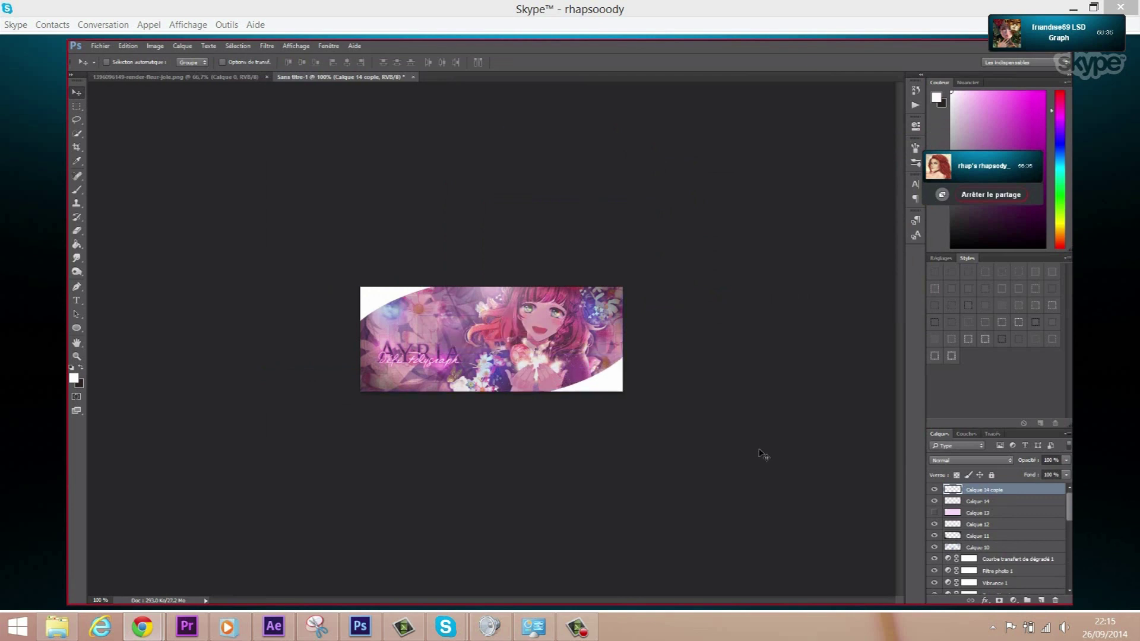
pyautogui.moveTo(615, 388); pyautogui.dragTo(619, 387)
pyautogui.press('Delete')
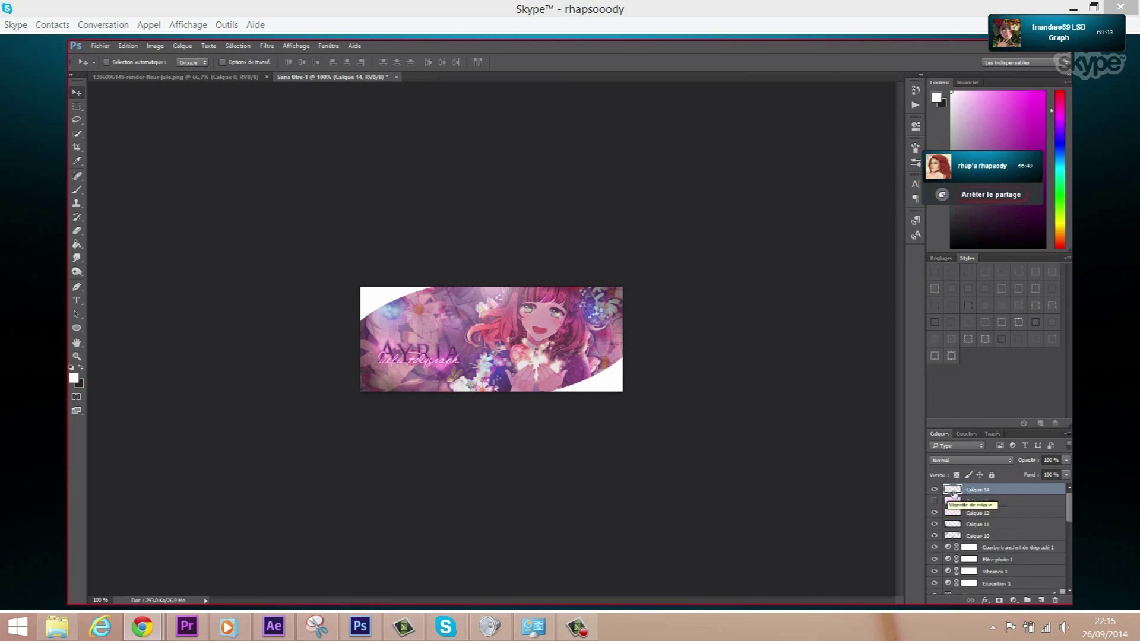
# - Select the inverted area of Calque 14 and add new layer Calque 15 beneath it
pyautogui.rightClick(953, 491)
pyautogui.click(950, 302)
pyautogui.click(238, 47)
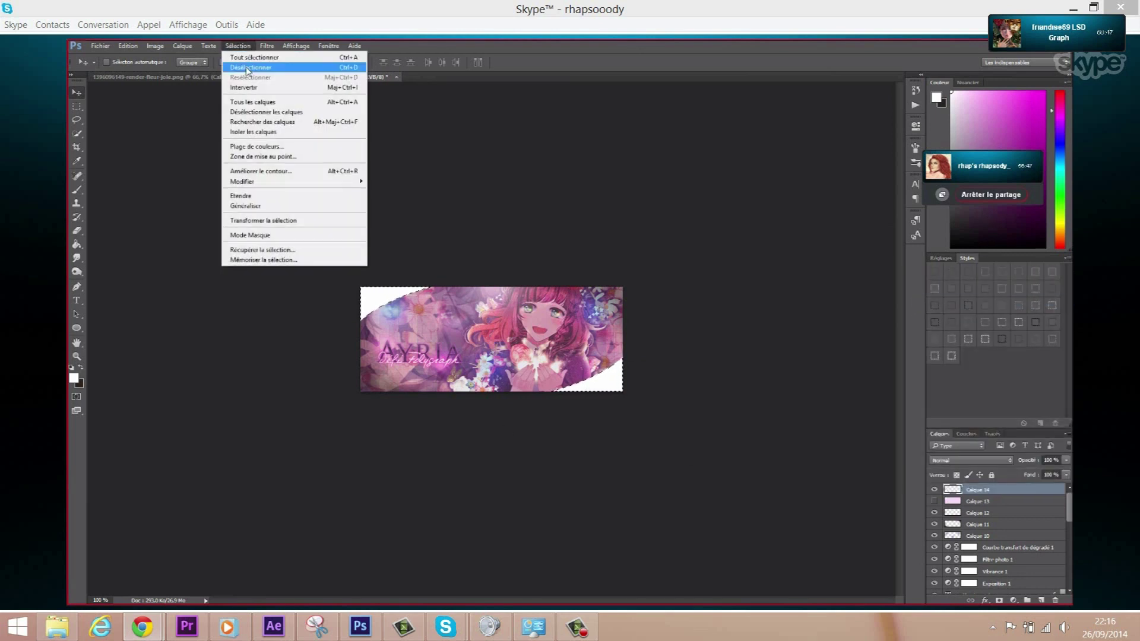
pyautogui.click(250, 88)
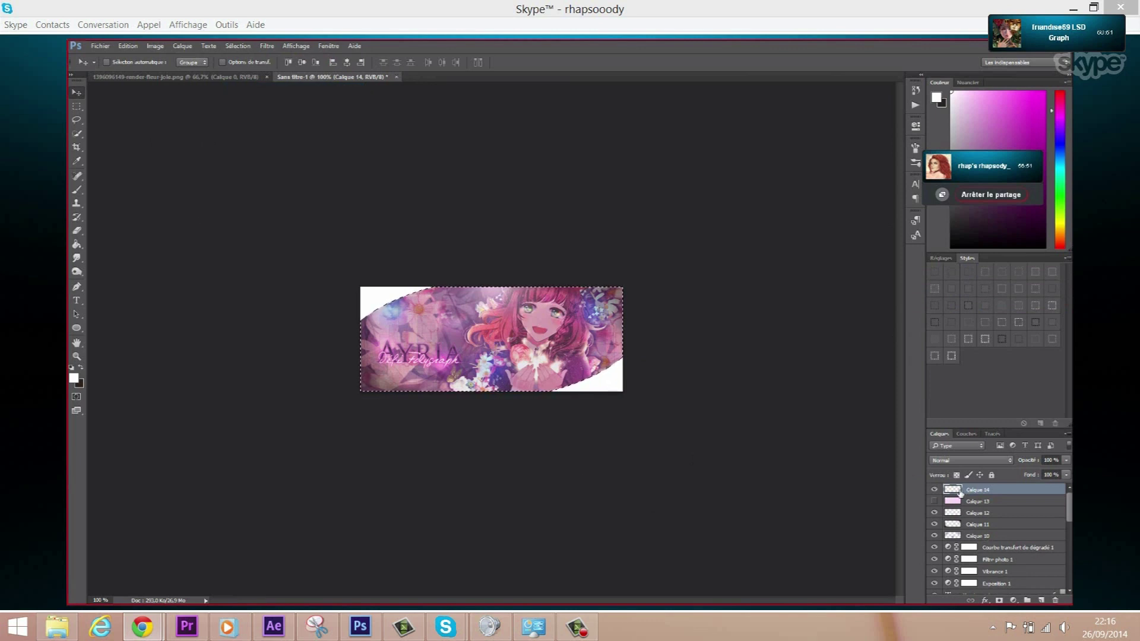
pyautogui.click(183, 46)
pyautogui.moveTo(240, 57)
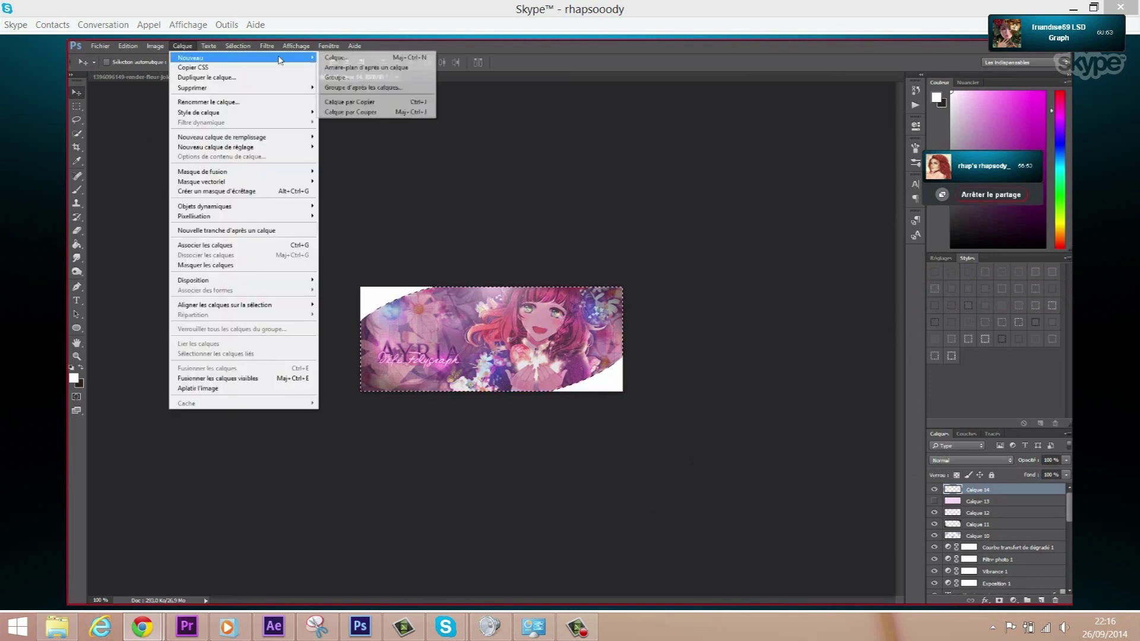
pyautogui.click(336, 58)
pyautogui.click(683, 211)
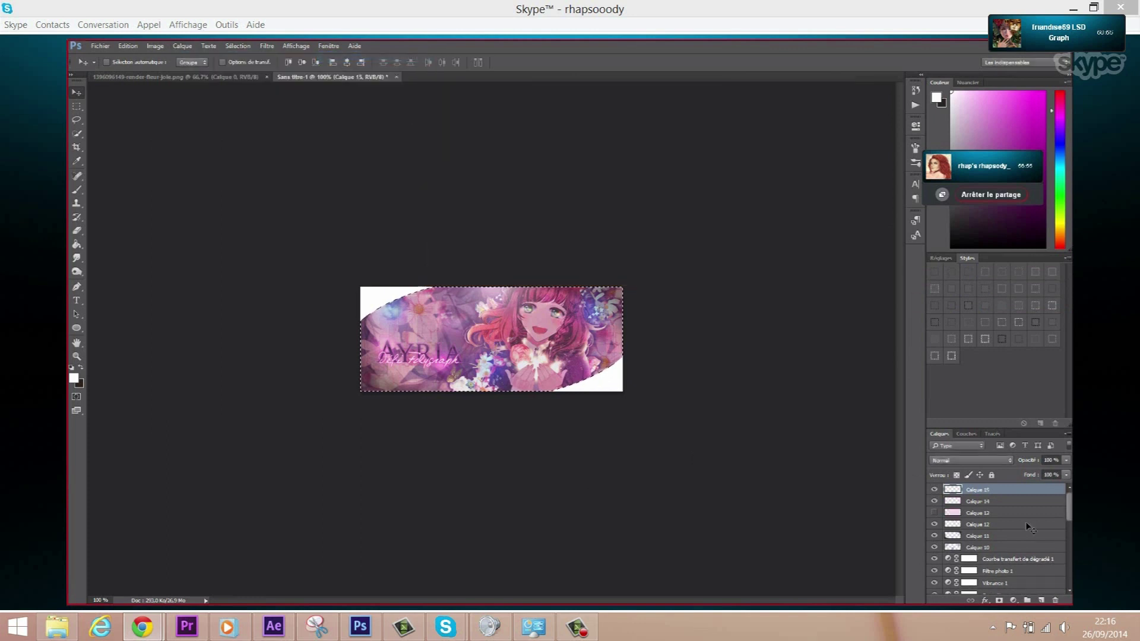
pyautogui.moveTo(1007, 489); pyautogui.dragTo(1008, 503)
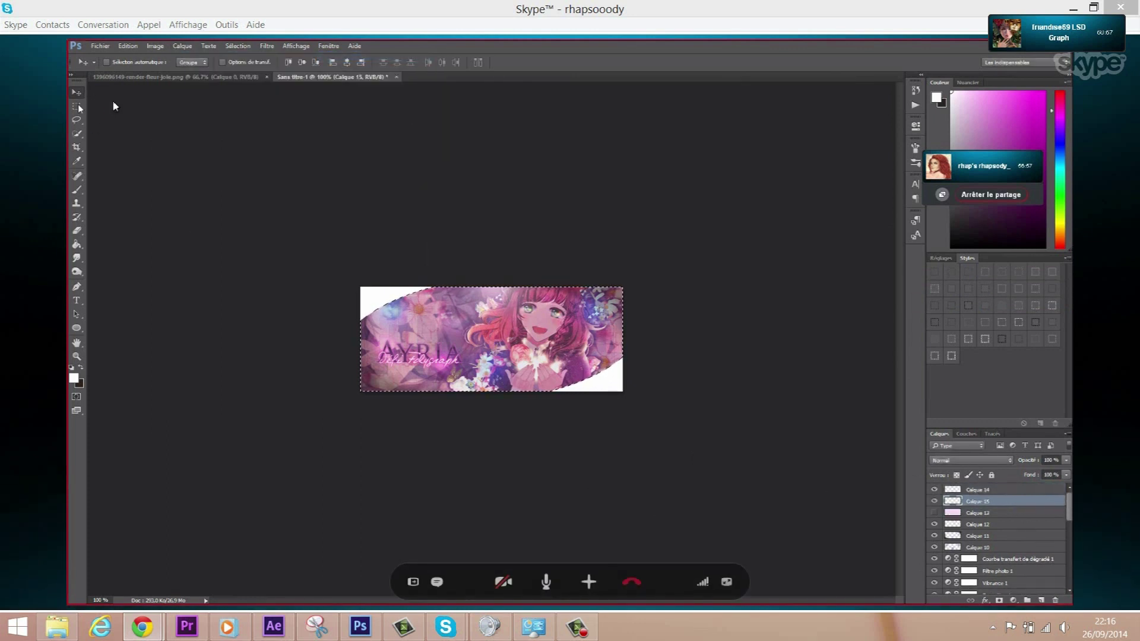
# - Stroke the selection with a 1 px purple #893f7a line, then deselect
pyautogui.press('m')
pyautogui.rightClick(446, 354)
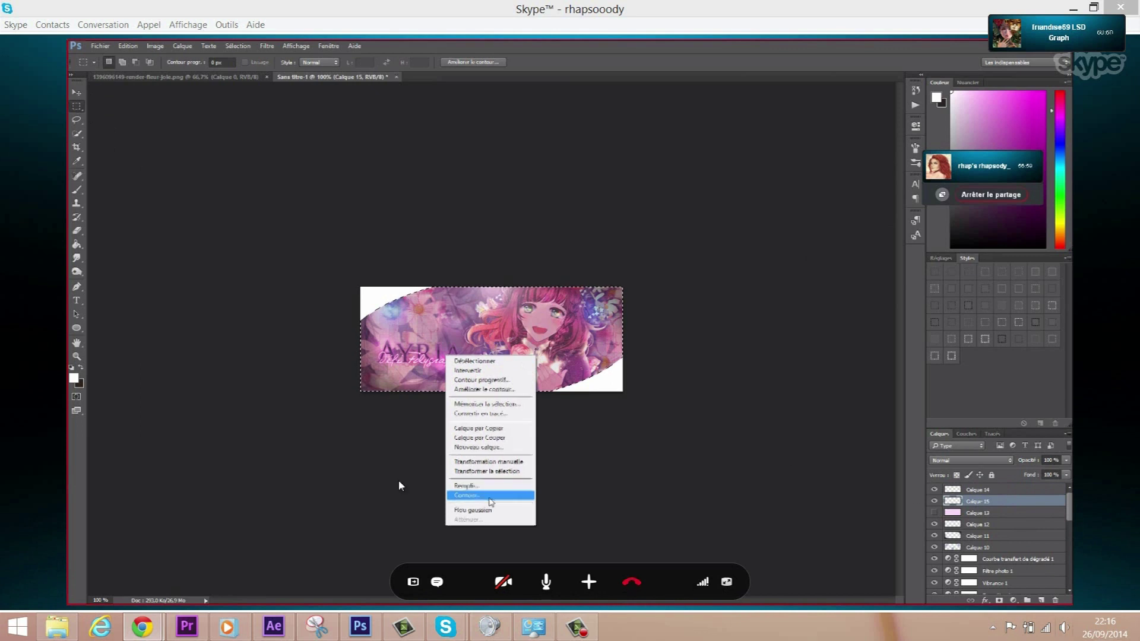
pyautogui.click(475, 502)
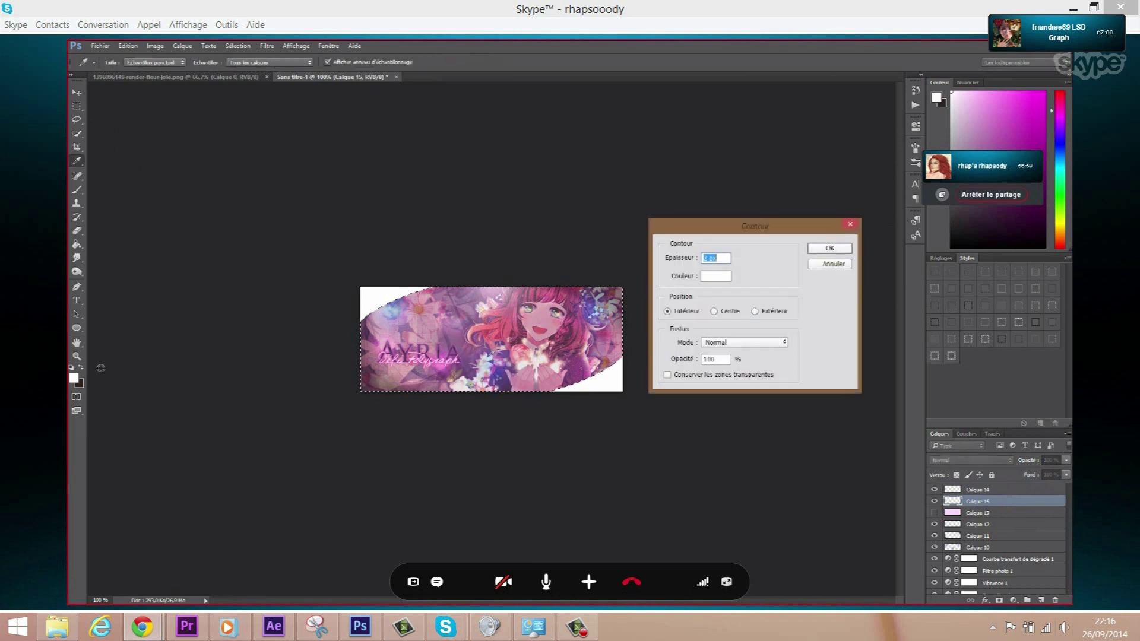
pyautogui.click(716, 276)
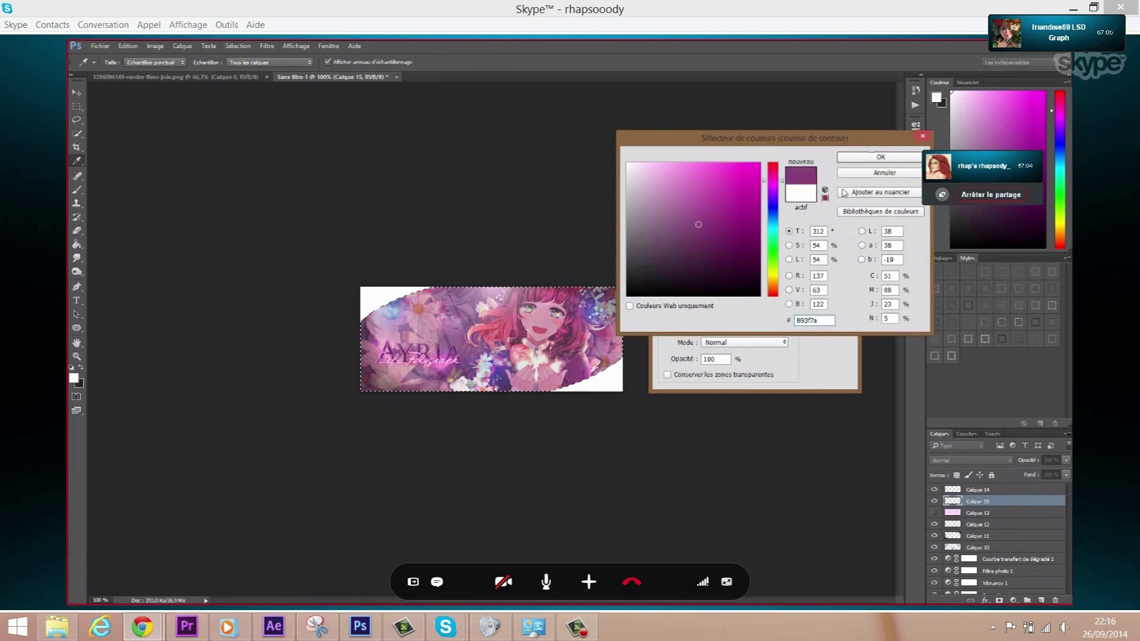
pyautogui.press('Return')
pyautogui.press('Return')
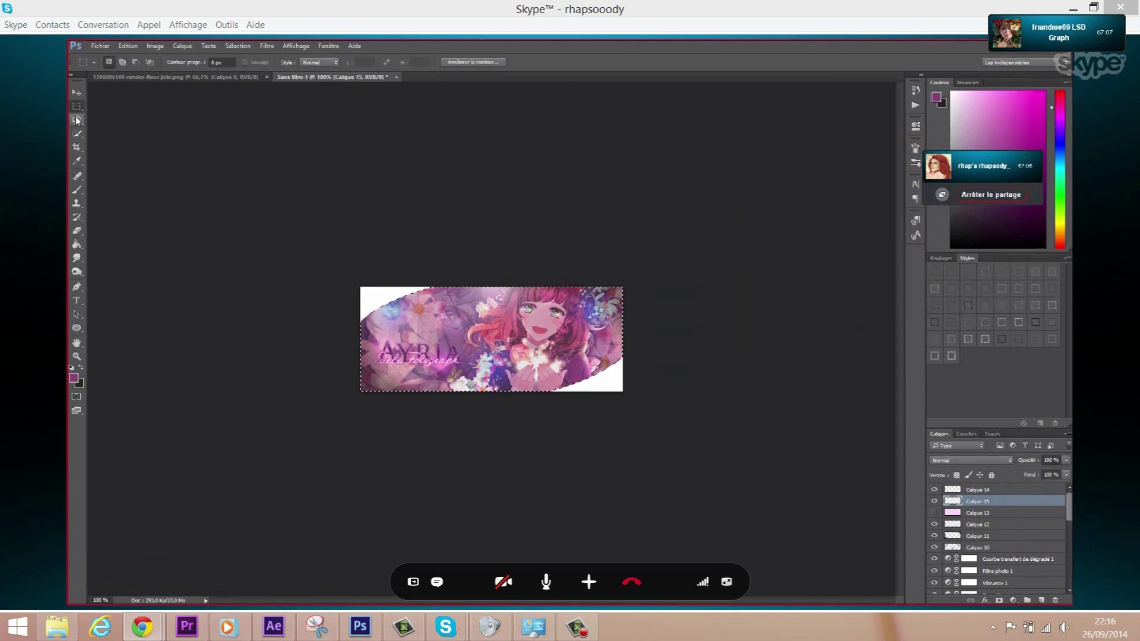
pyautogui.hotkey('ctrl', 'd')
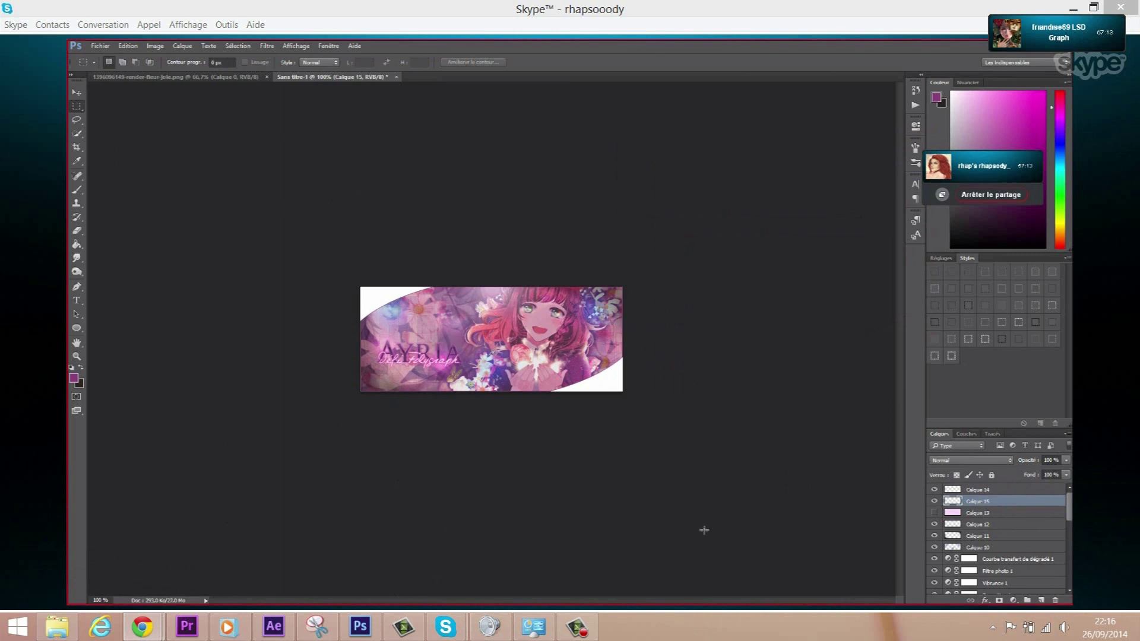
# - Set the white corners layer Calque 14 to 80% opacity
pyautogui.click(961, 490)
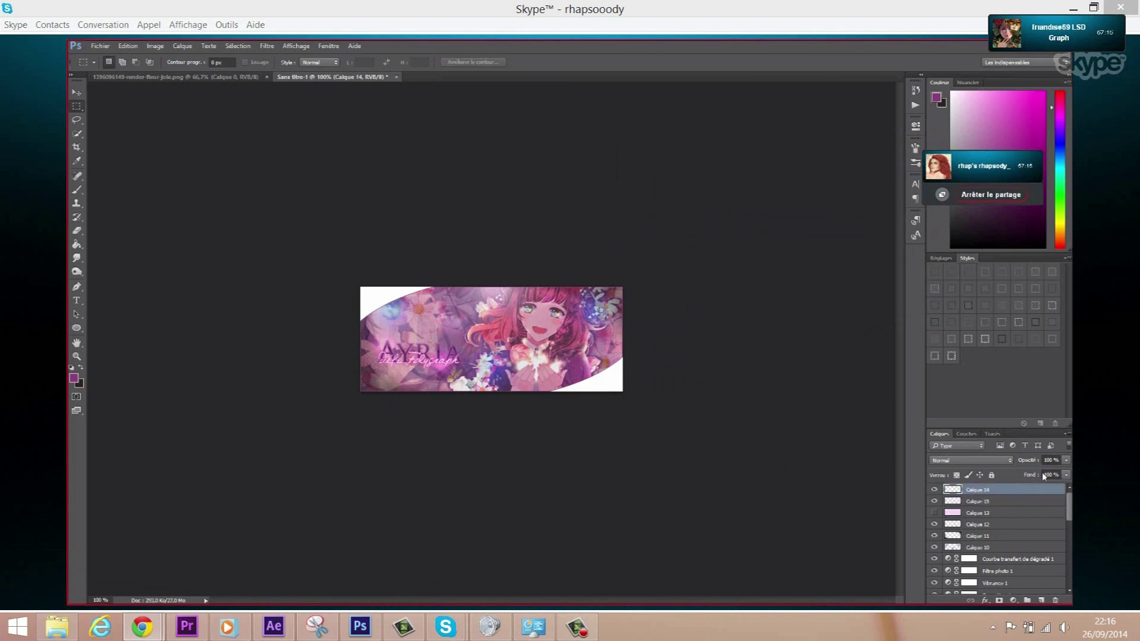
pyautogui.write('80')
pyautogui.press('Return')
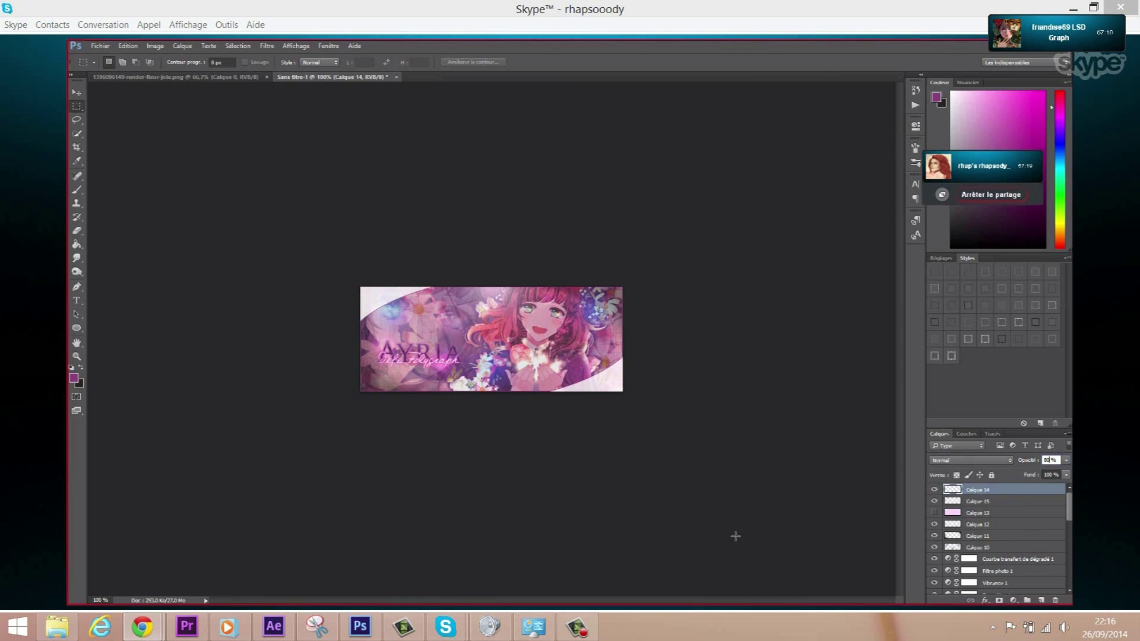
# - Give Calque 14 an Incrustation couleur overlay in dark purple #3d2440
pyautogui.rightClick(960, 493)
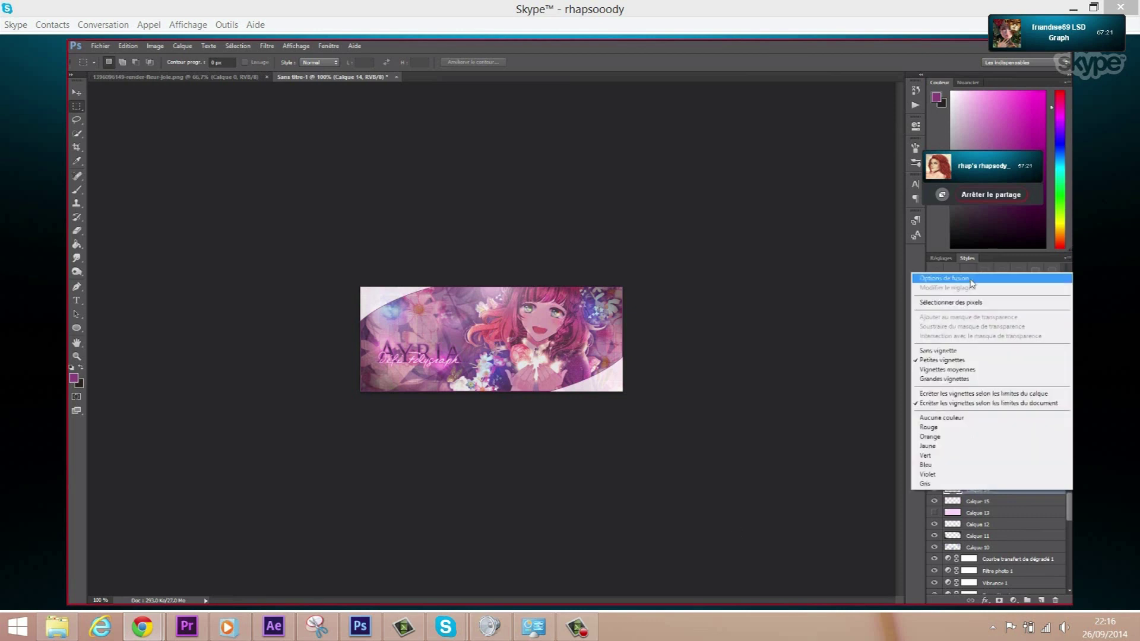
pyautogui.click(740, 266)
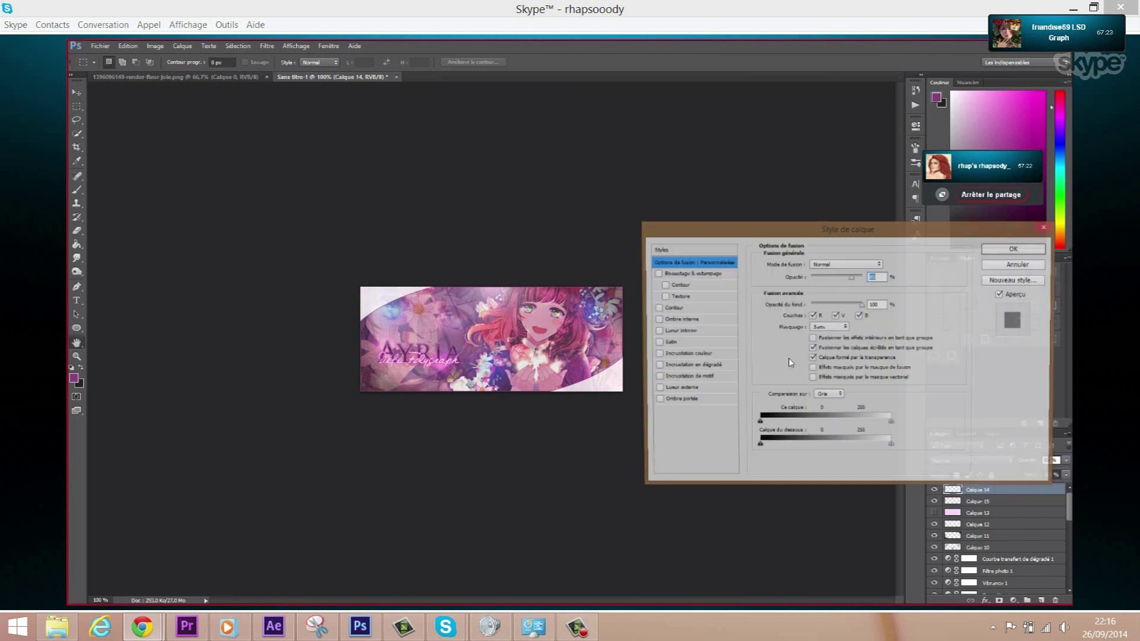
pyautogui.click(657, 366)
pyautogui.click(657, 367)
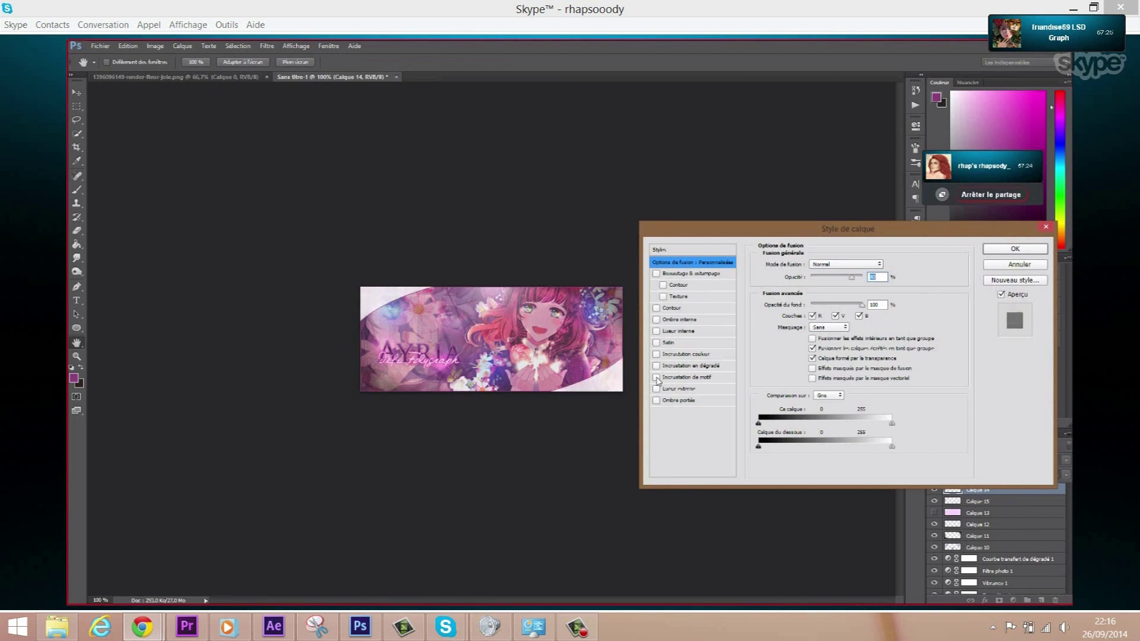
pyautogui.click(657, 377)
pyautogui.click(657, 355)
pyautogui.click(890, 264)
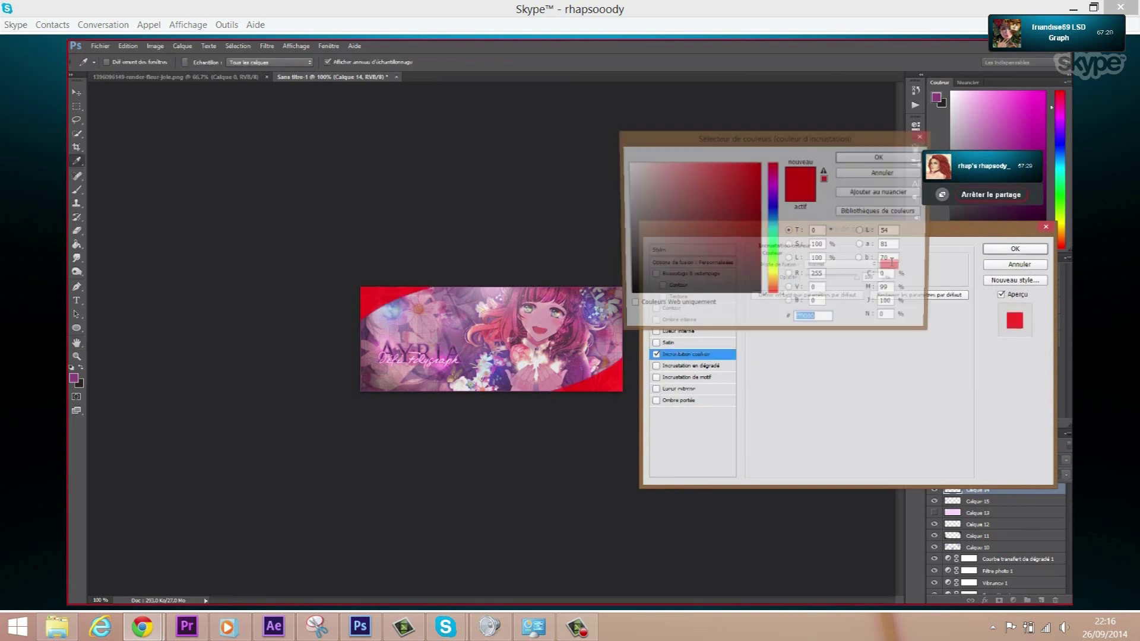
pyautogui.moveTo(767, 290); pyautogui.dragTo(775, 188)
pyautogui.moveTo(713, 224); pyautogui.dragTo(695, 267)
pyautogui.moveTo(695, 267)
pyautogui.mouseDown()
pyautogui.moveTo(679, 270)
pyautogui.moveTo(705, 268)
pyautogui.moveTo(686, 263)
pyautogui.mouseUp()
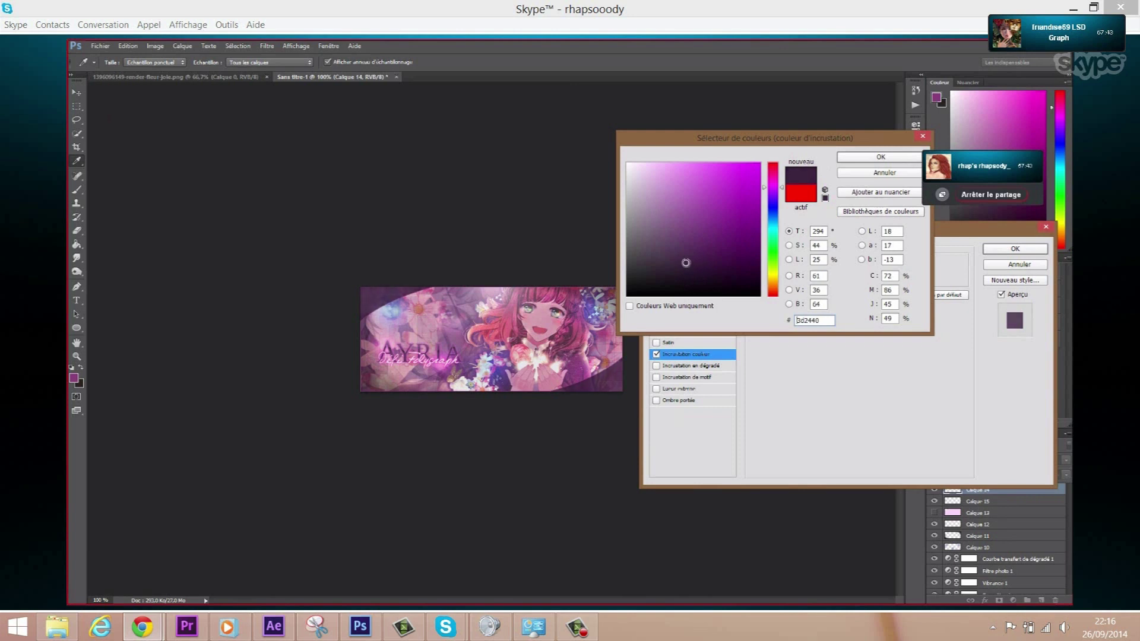
pyautogui.click(864, 156)
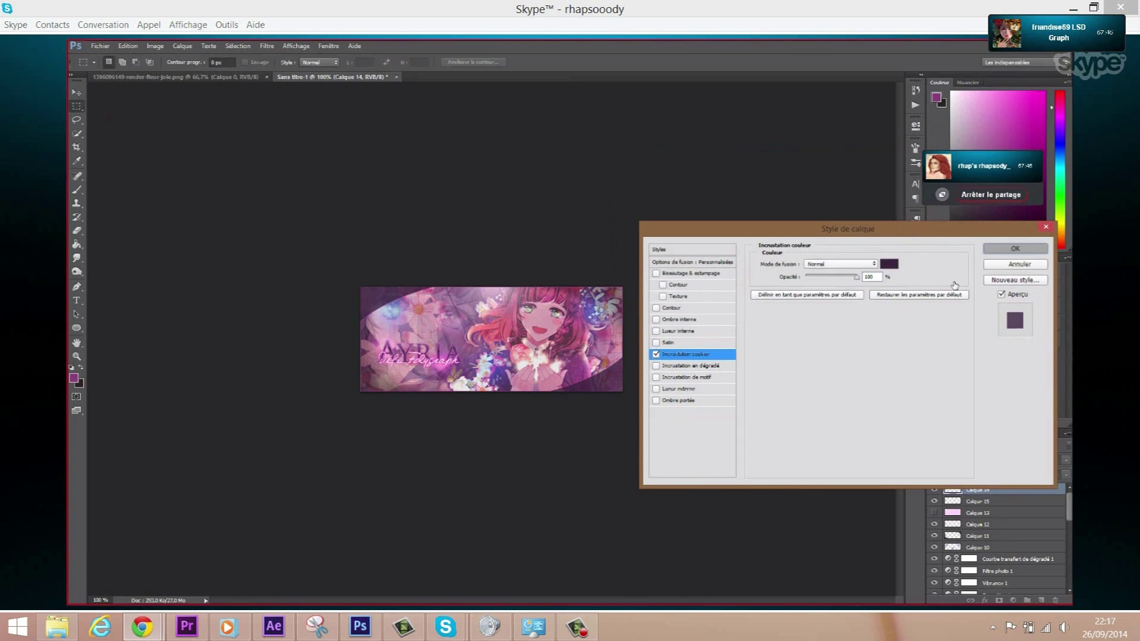
pyautogui.press('Return')
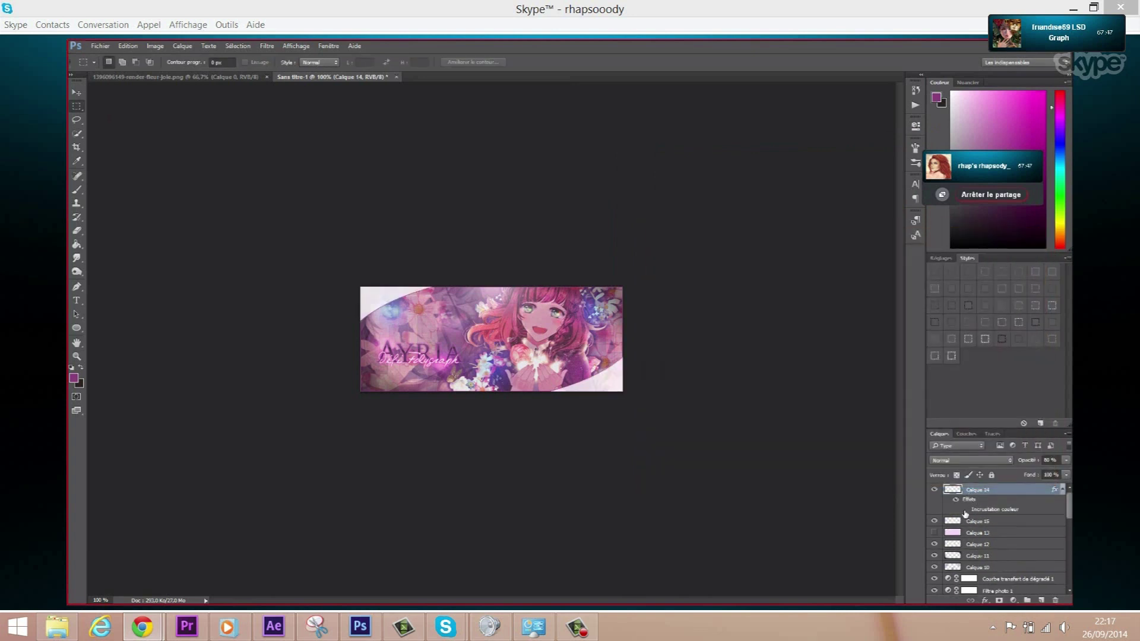
# - Add new layer Calque 16 above the gradient map layer and fill it with a pattern
pyautogui.click(965, 511)
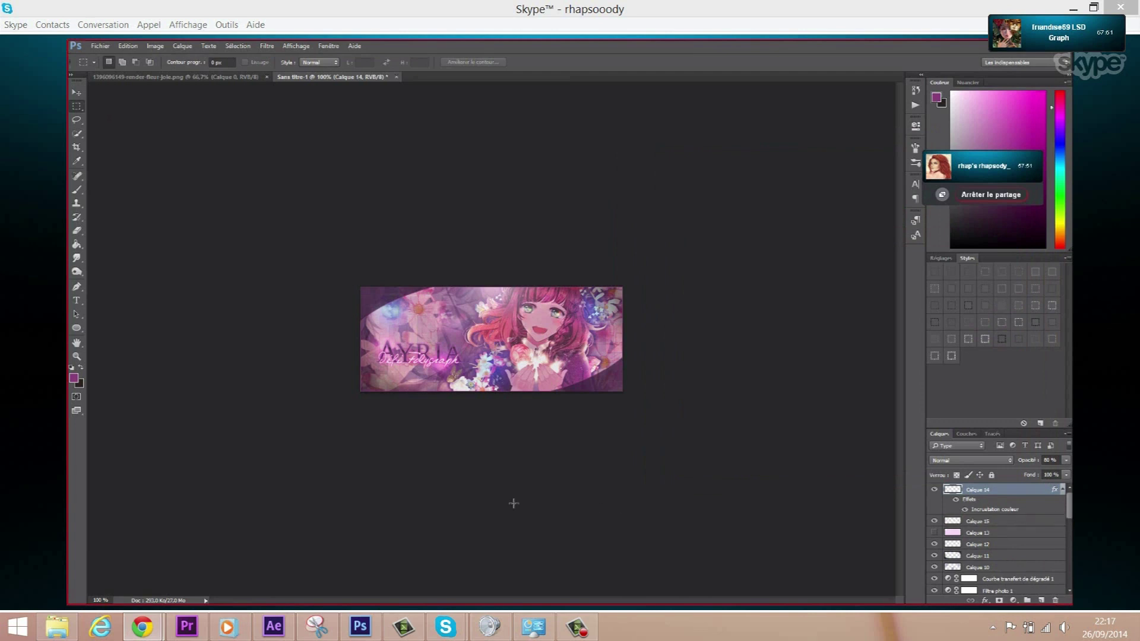
pyautogui.scroll(-3, 970, 563)
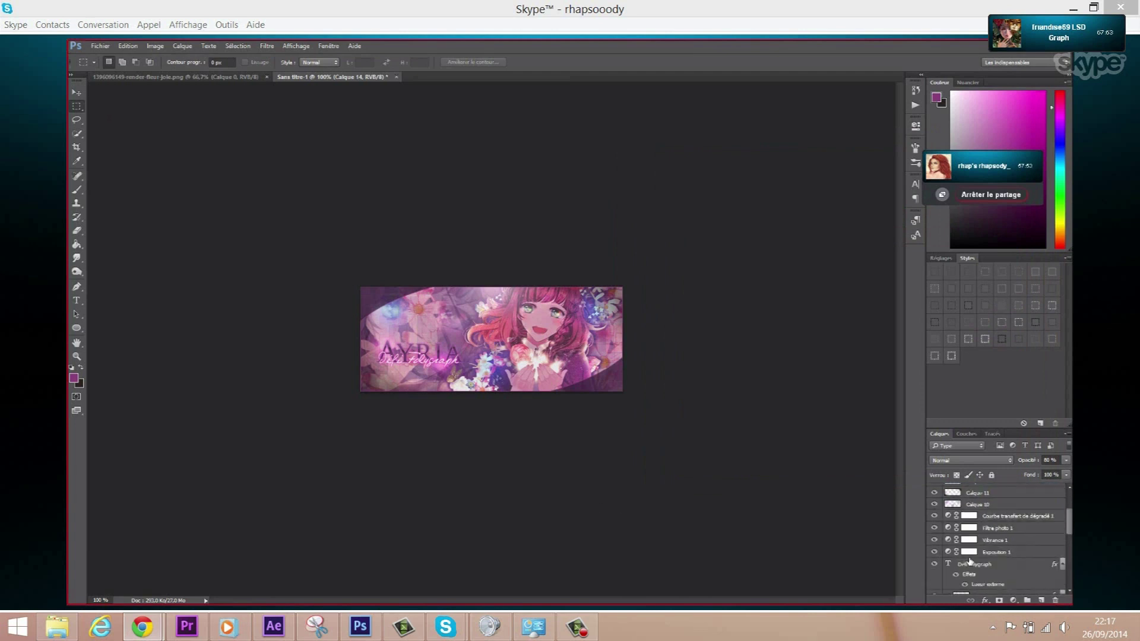
pyautogui.click(984, 519)
pyautogui.click(182, 45)
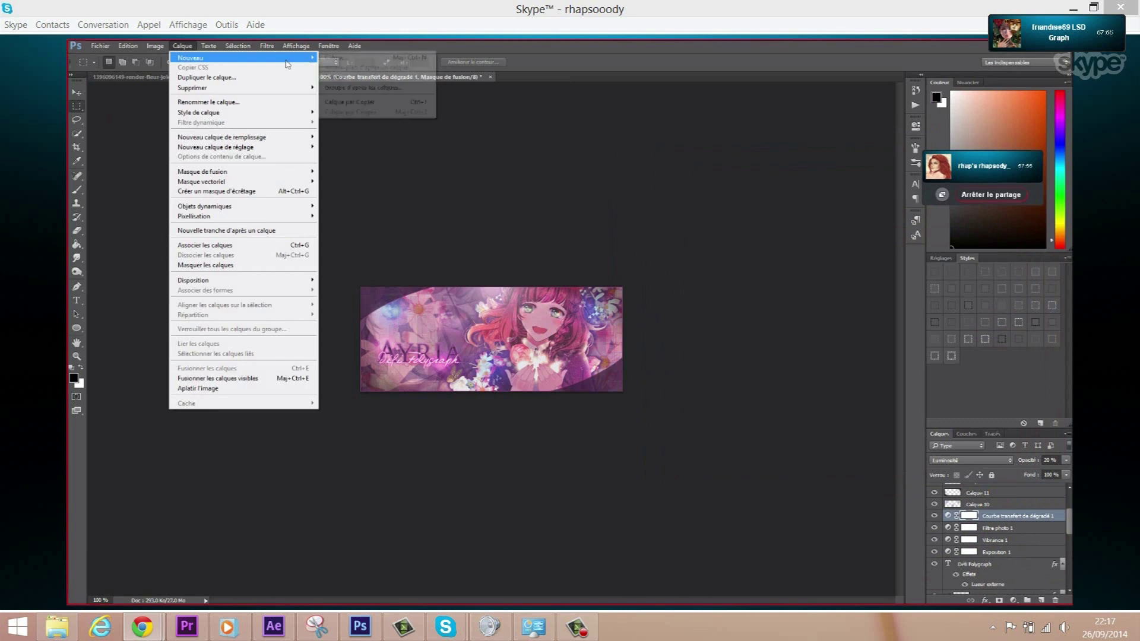
pyautogui.click(339, 58)
pyautogui.click(683, 212)
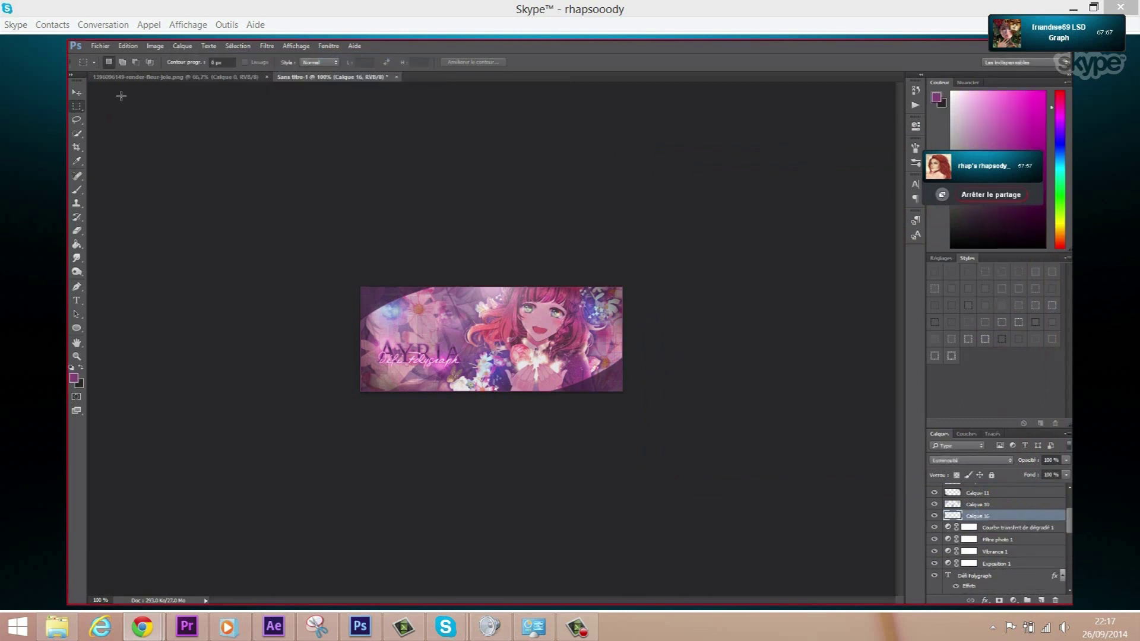
pyautogui.click(128, 46)
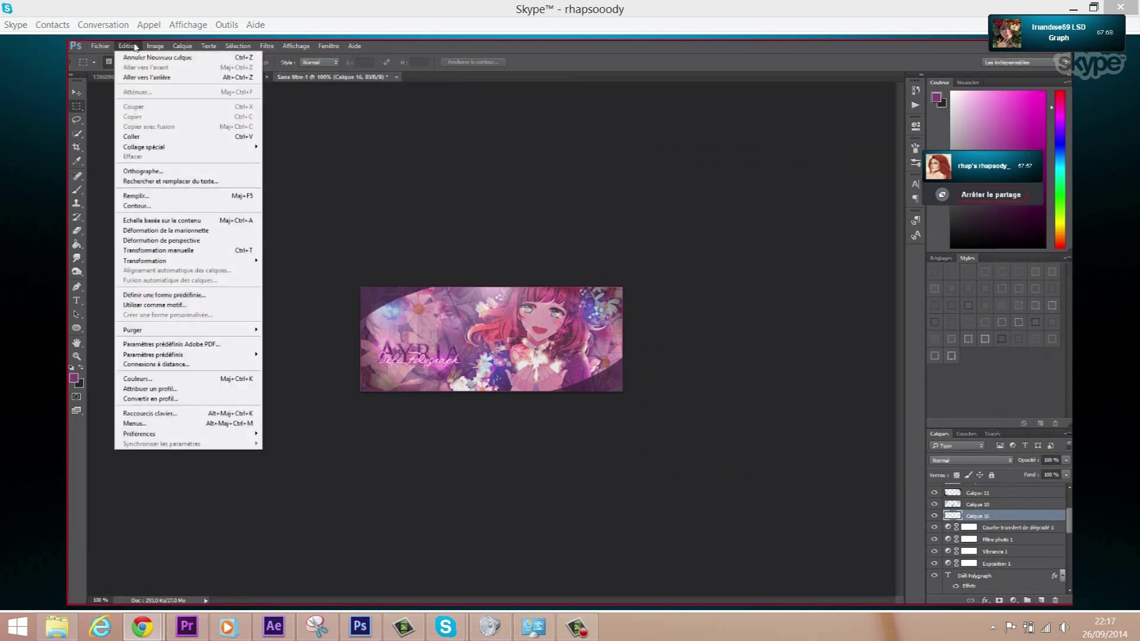
pyautogui.click(143, 201)
pyautogui.click(656, 196)
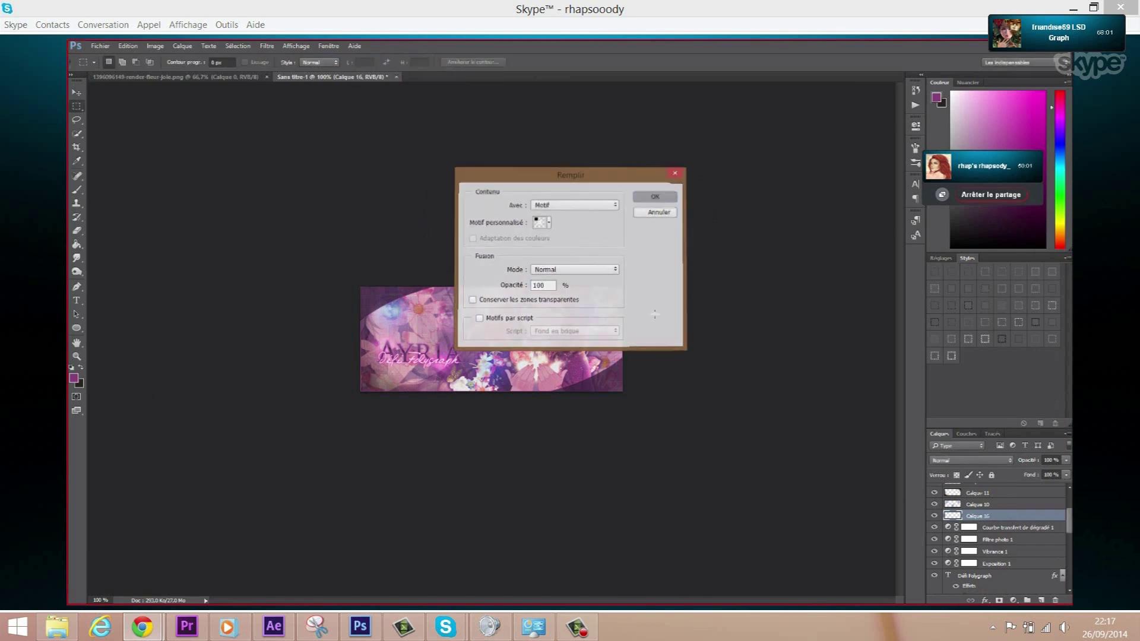
# - Blend Calque 16 in Superposition at 30% opacity, then zoom the banner to 200%
pyautogui.rightClick(995, 516)
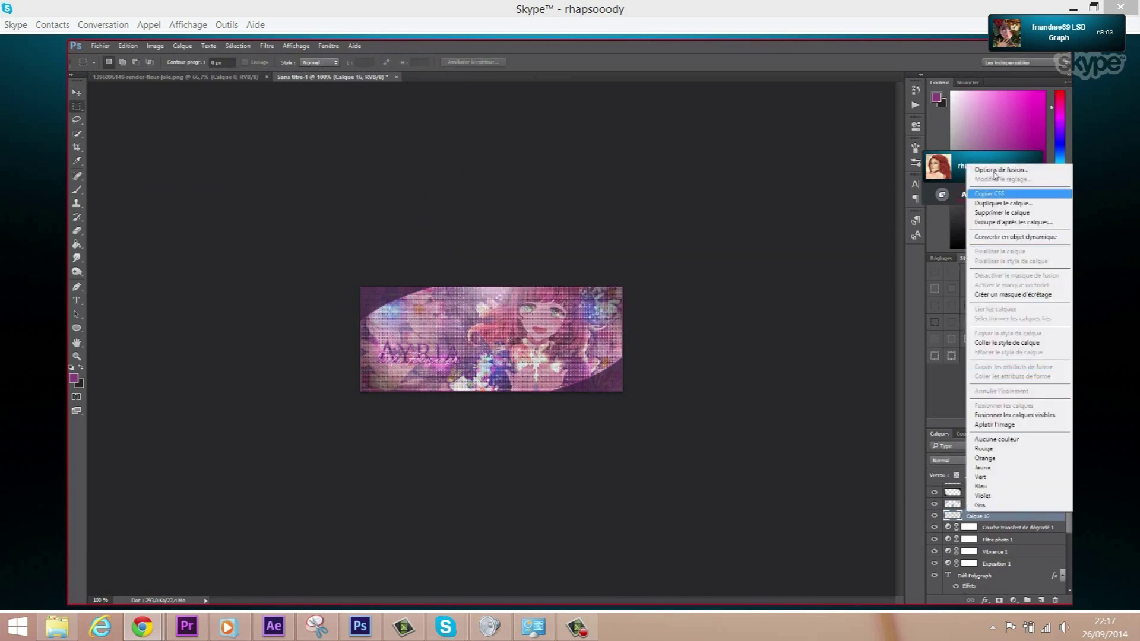
pyautogui.click(995, 170)
pyautogui.click(846, 264)
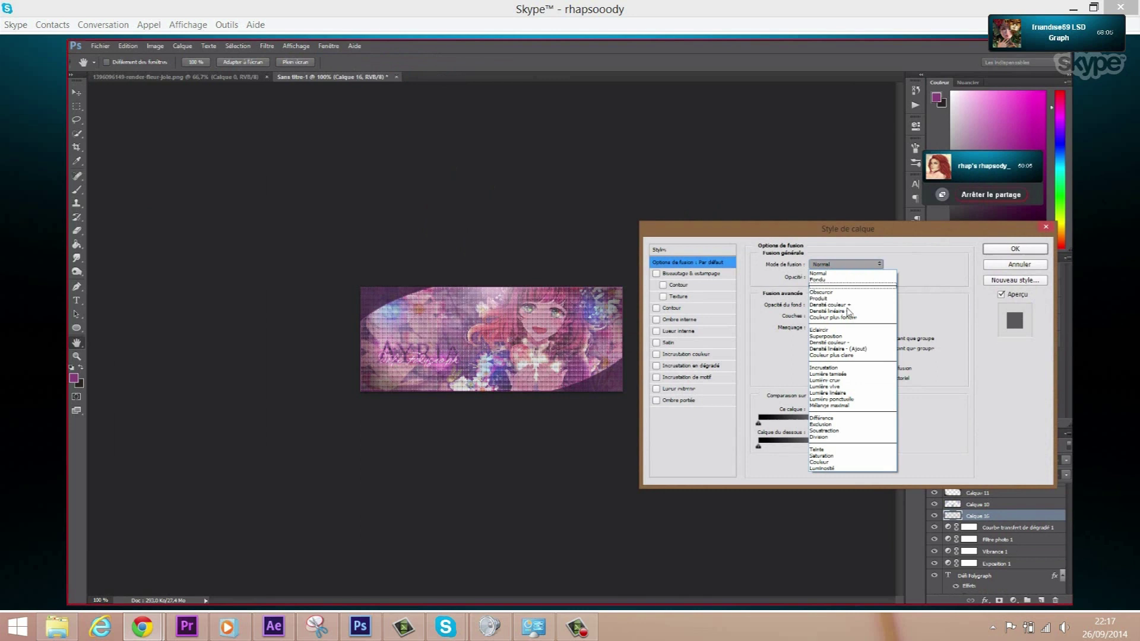
pyautogui.click(844, 337)
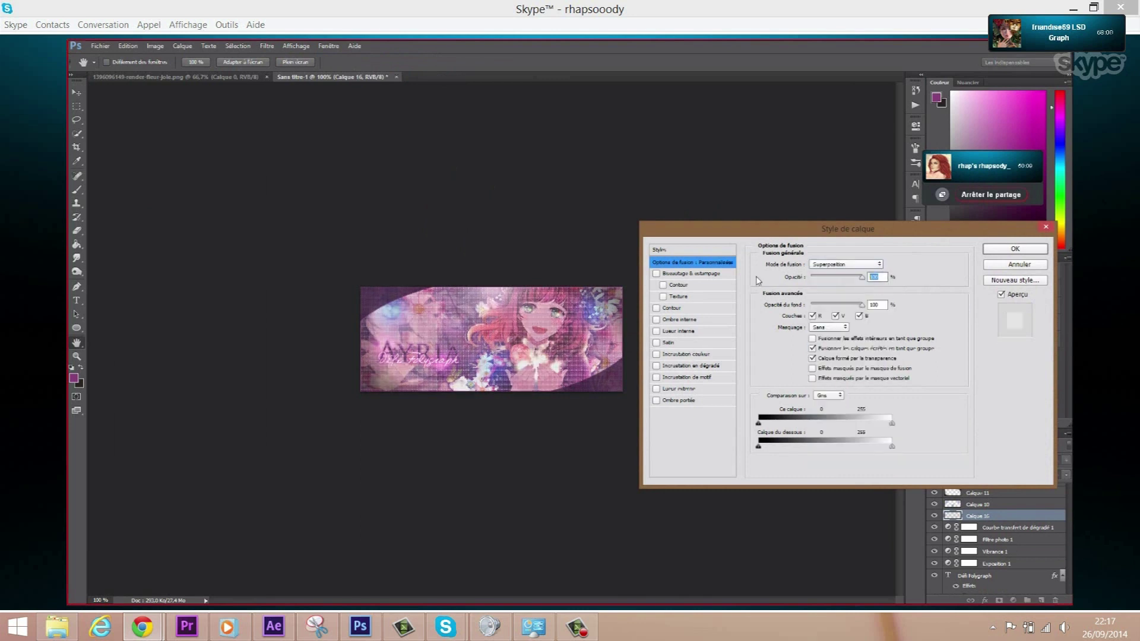
pyautogui.write('30')
pyautogui.click(1010, 250)
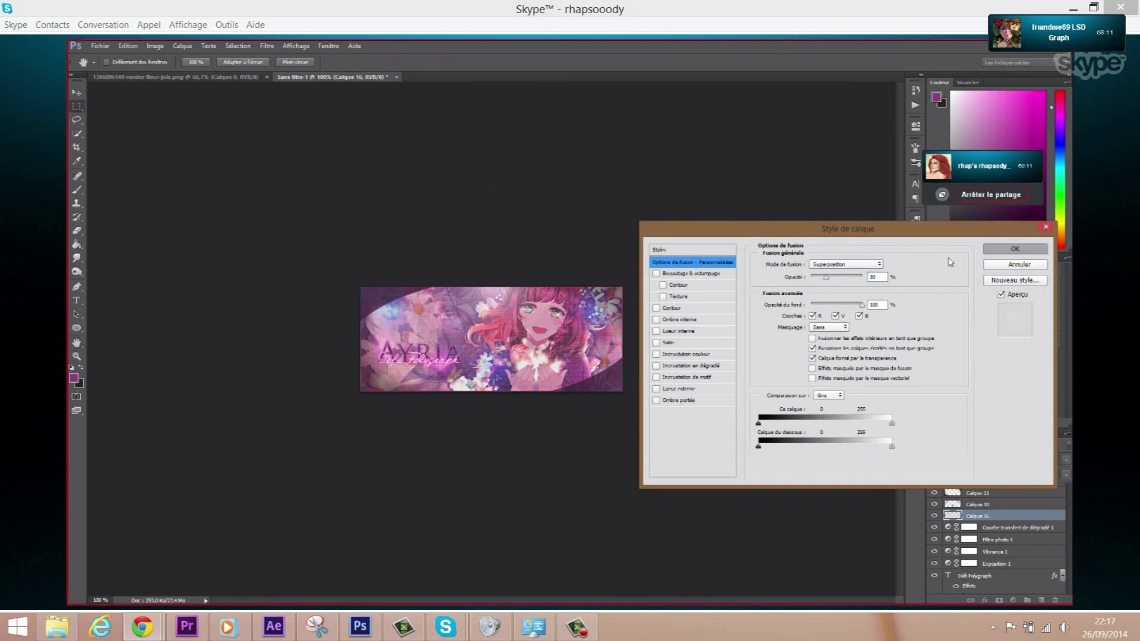
pyautogui.click(77, 357)
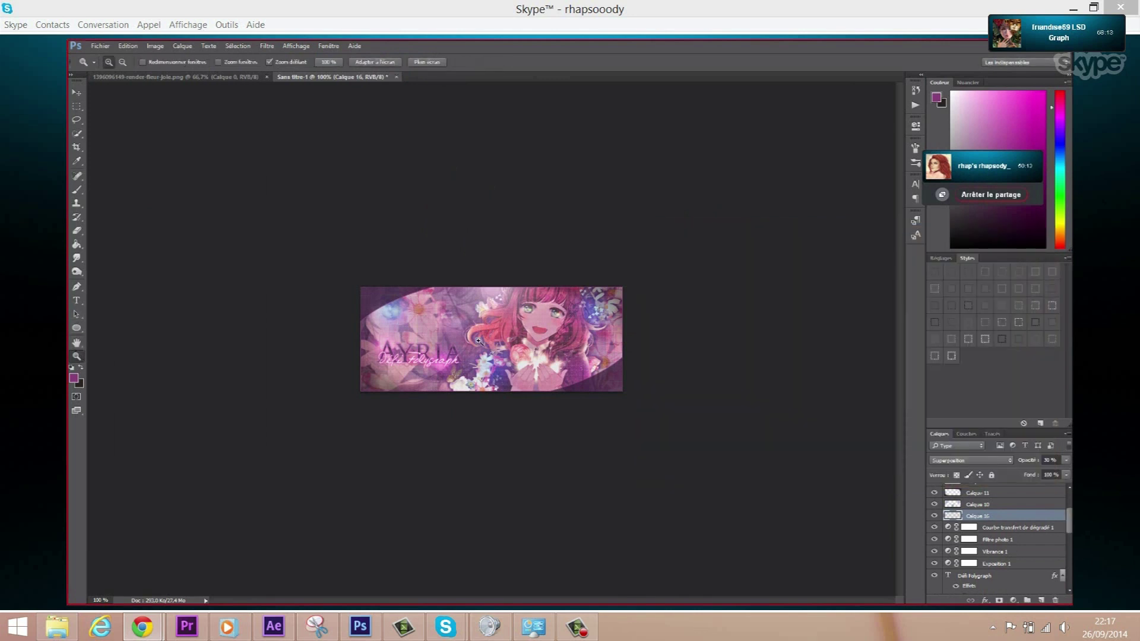
pyautogui.click(428, 355)
# - Erase parts of the dotted pattern texture on Calque 16 with the Eraser
pyautogui.click(77, 231)
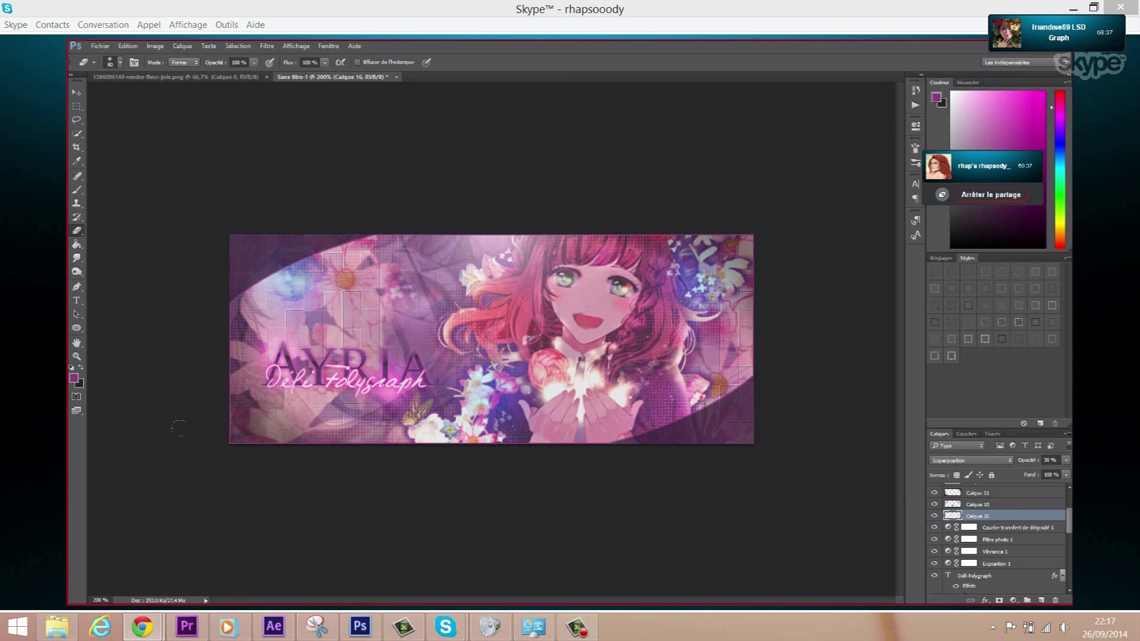
pyautogui.click(77, 356)
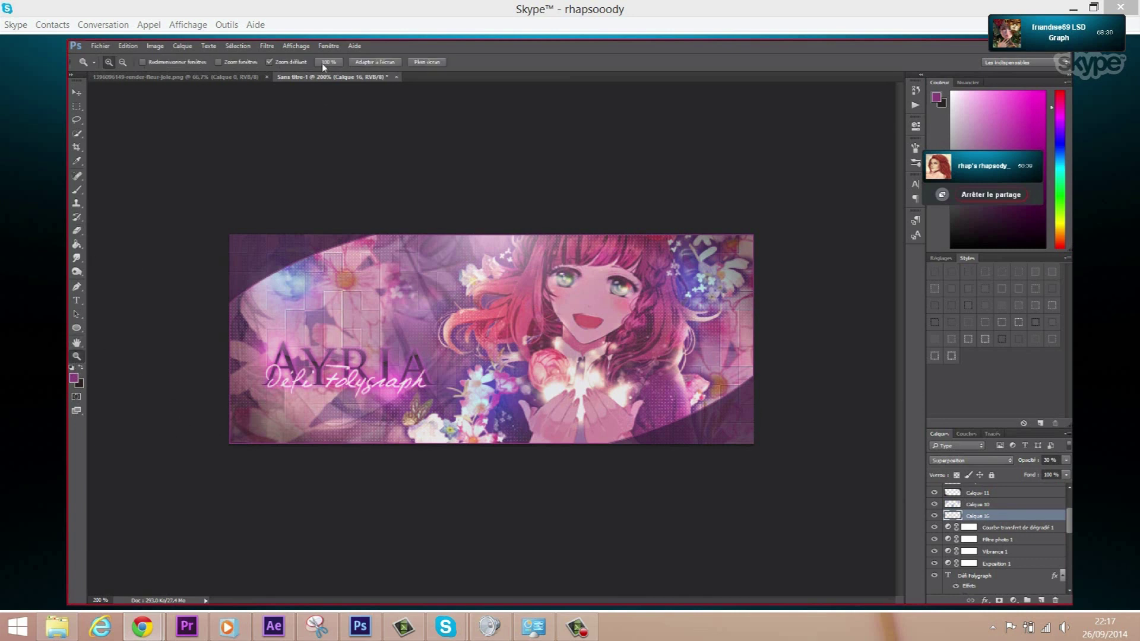
# - Zoom back to 100%, select Calque 14, and add new layer Calque 17 at the top
pyautogui.click(322, 63)
pyautogui.scroll(2, 1011, 491)
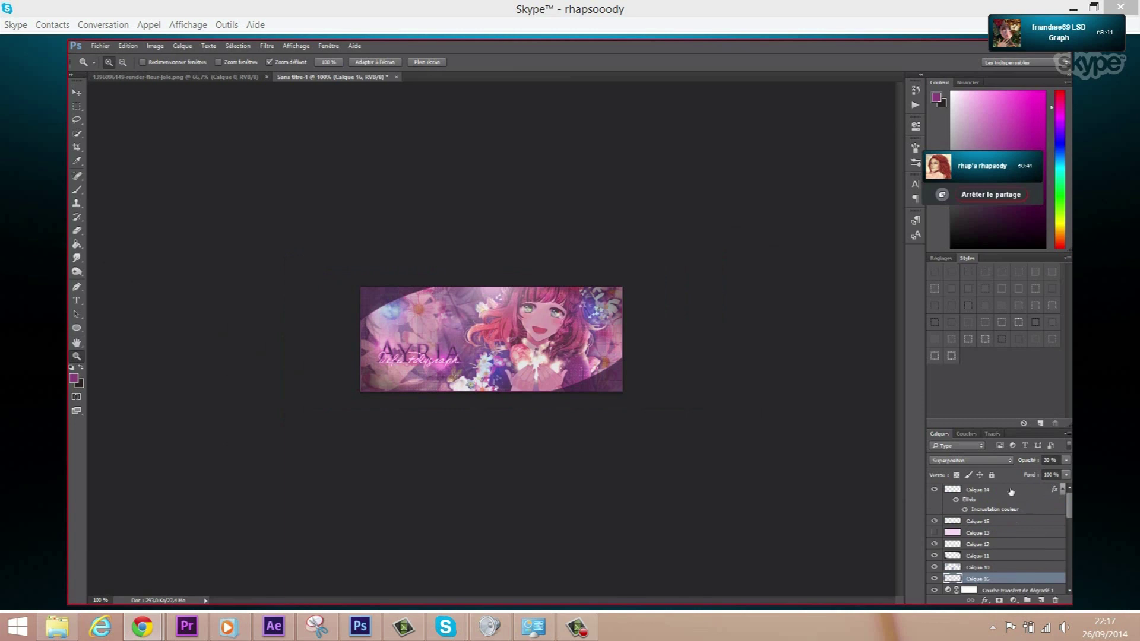
pyautogui.click(1012, 492)
pyautogui.click(183, 47)
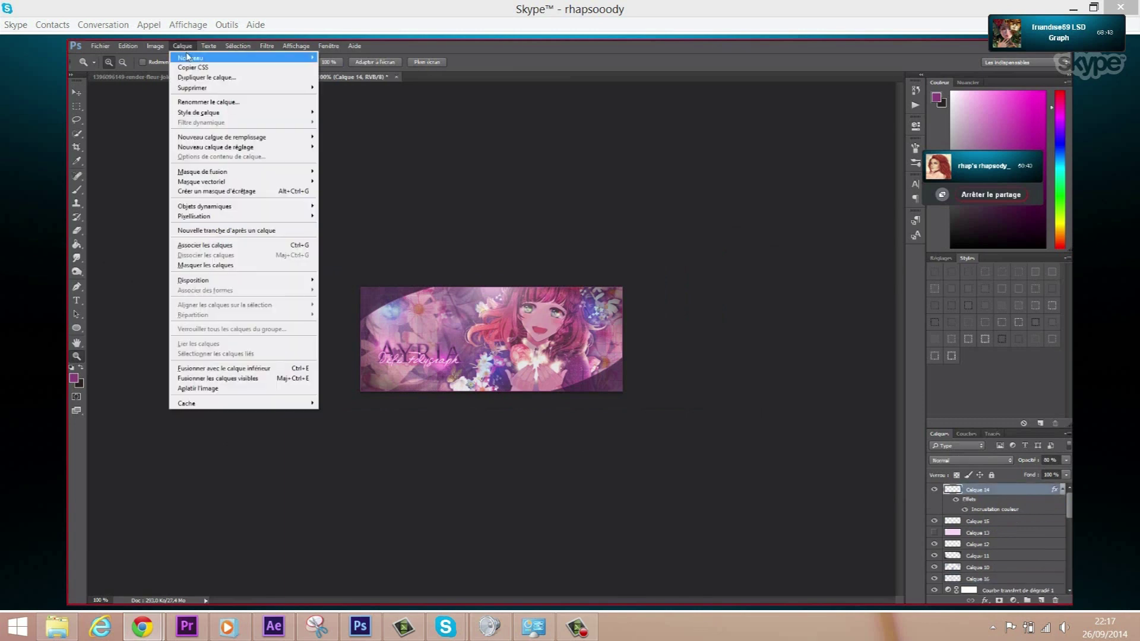
pyautogui.click(337, 57)
pyautogui.press('Return')
# - Apply a merged image of the banner onto Calque 17 and run the Passe-haut filter
pyautogui.click(158, 47)
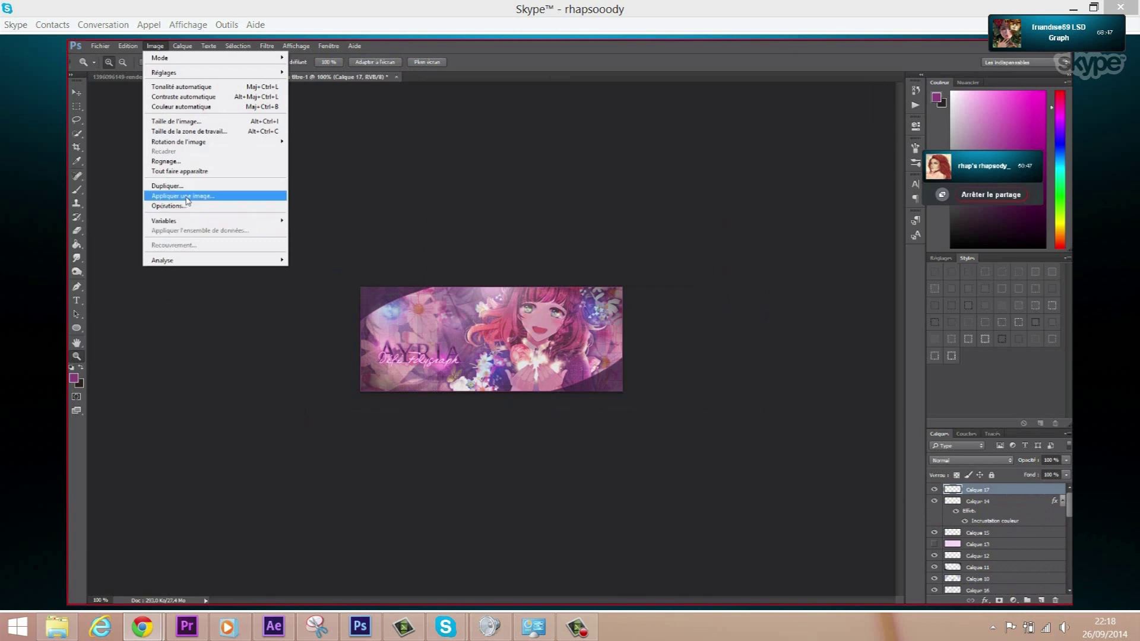
pyautogui.click(187, 196)
pyautogui.click(669, 196)
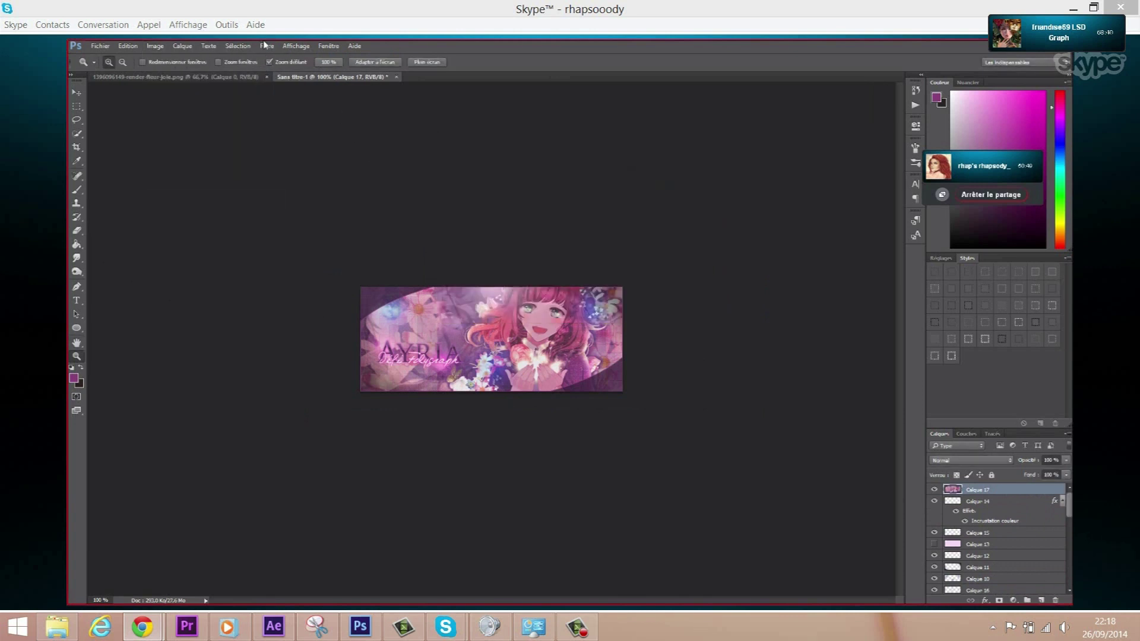
pyautogui.click(266, 47)
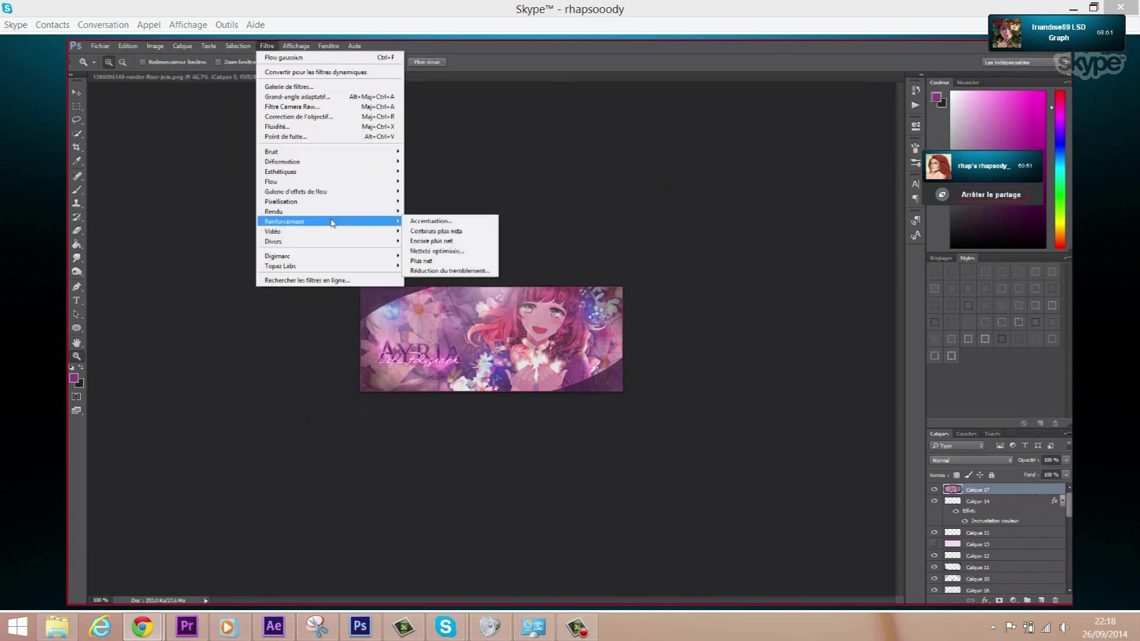
pyautogui.moveTo(274, 241)
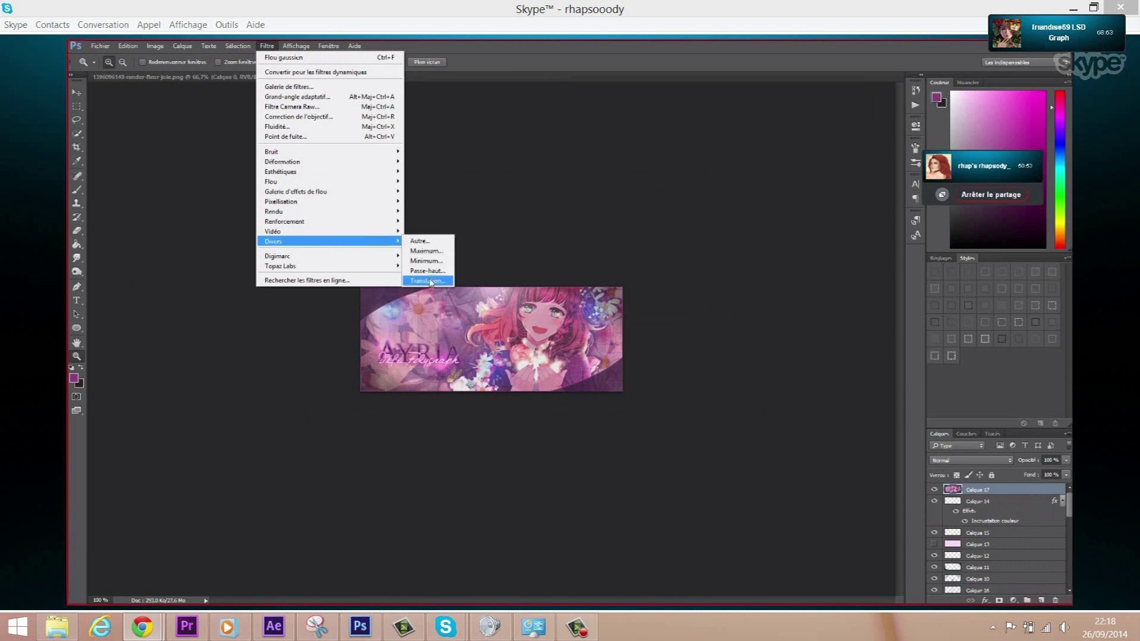
pyautogui.click(431, 282)
pyautogui.click(634, 186)
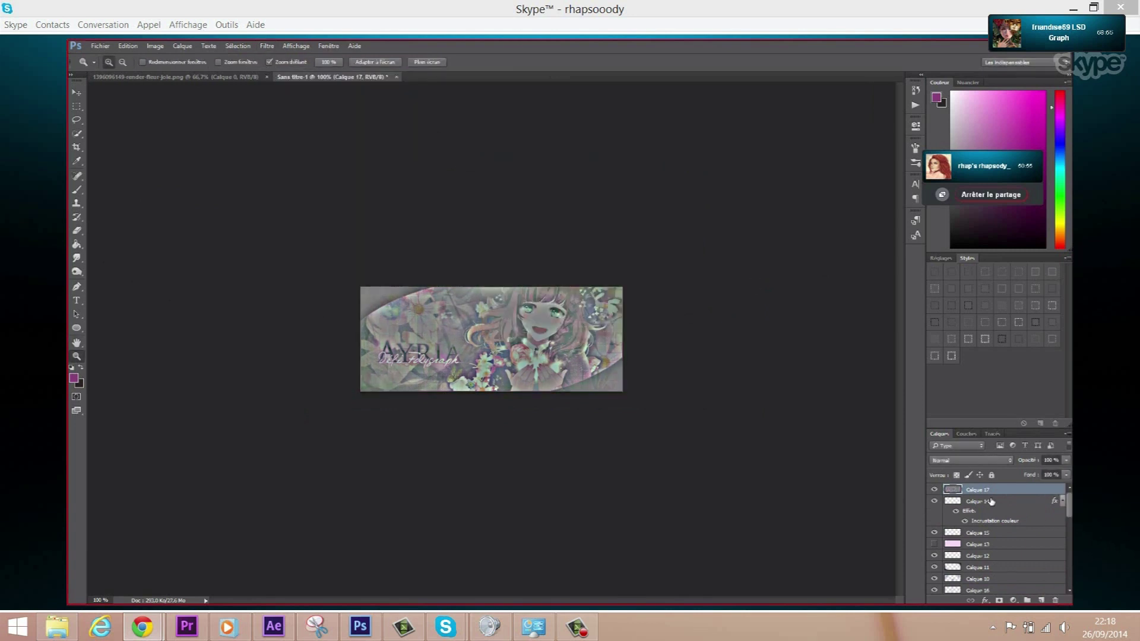
pyautogui.rightClick(992, 502)
pyautogui.click(986, 149)
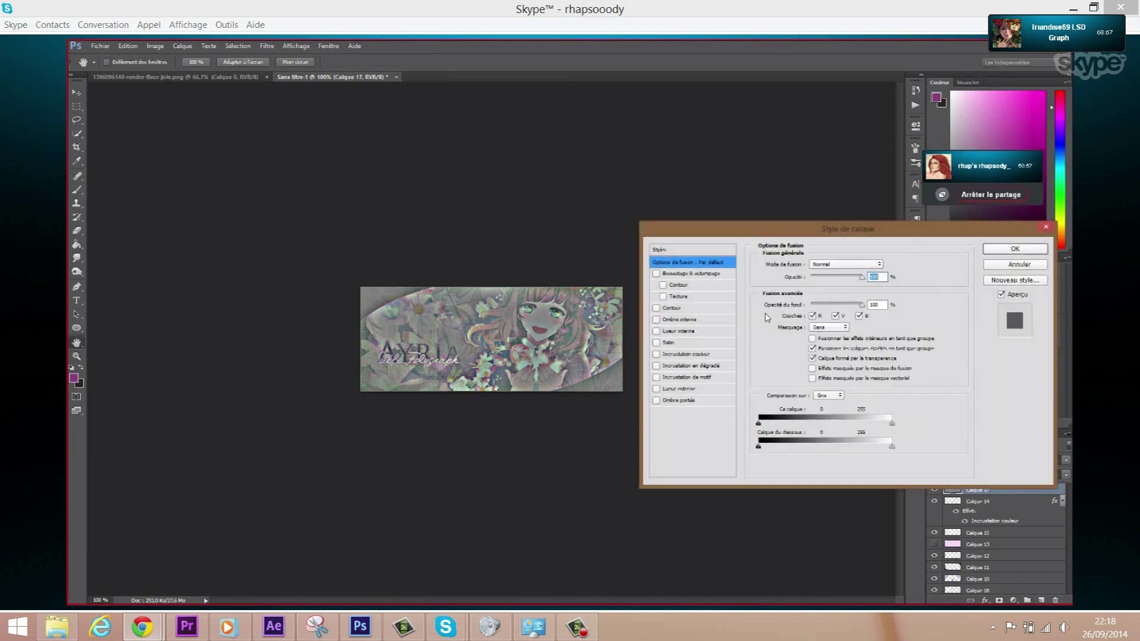
# - Set Calque 17 to Incrustation blend mode at 50% opacity, then zoom to 200%
pyautogui.click(844, 264)
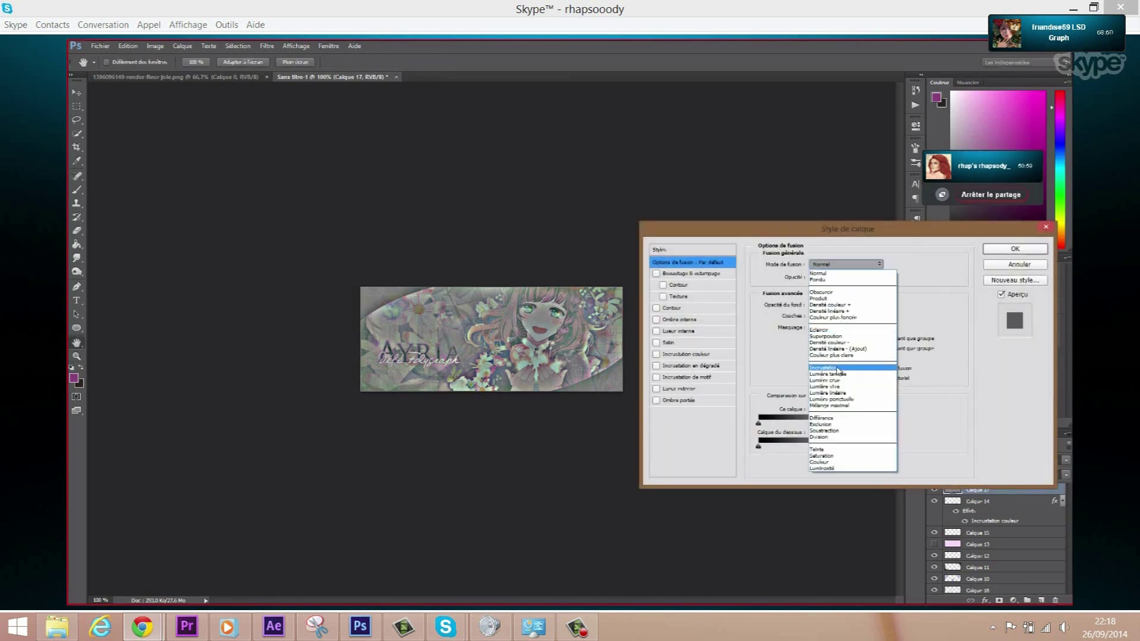
pyautogui.click(838, 369)
pyautogui.write('50')
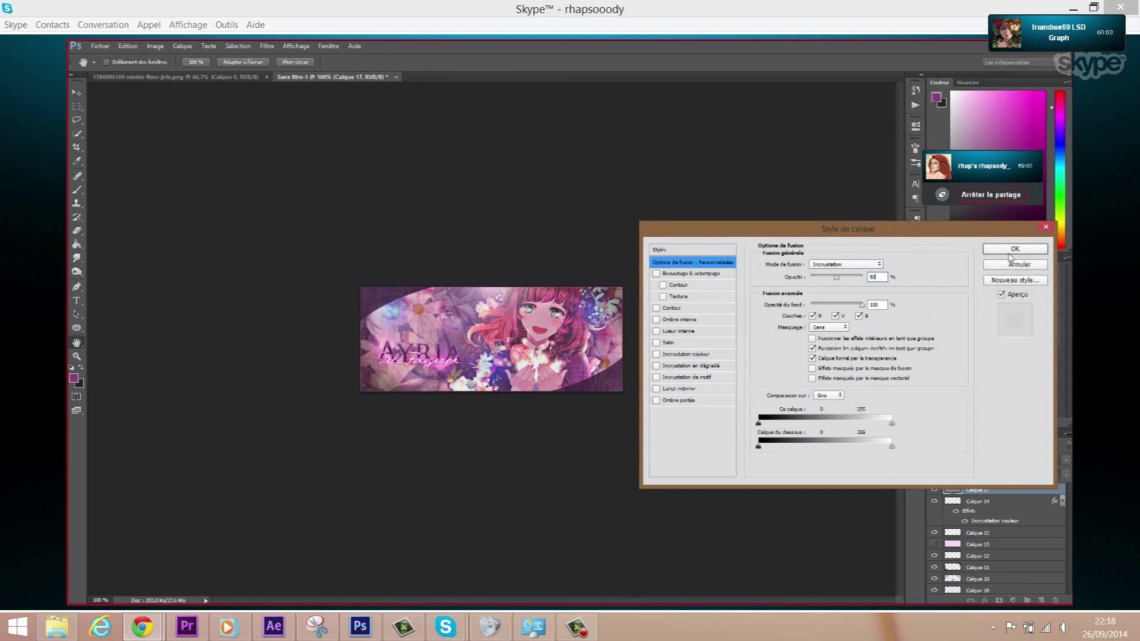
pyautogui.click(1012, 250)
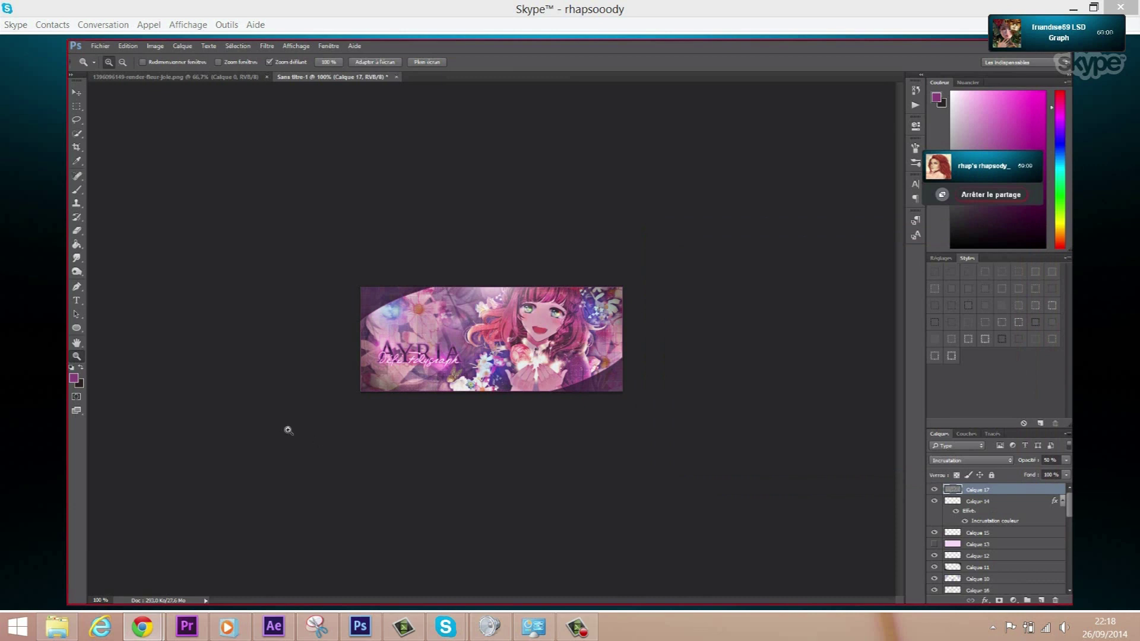
pyautogui.click(515, 351)
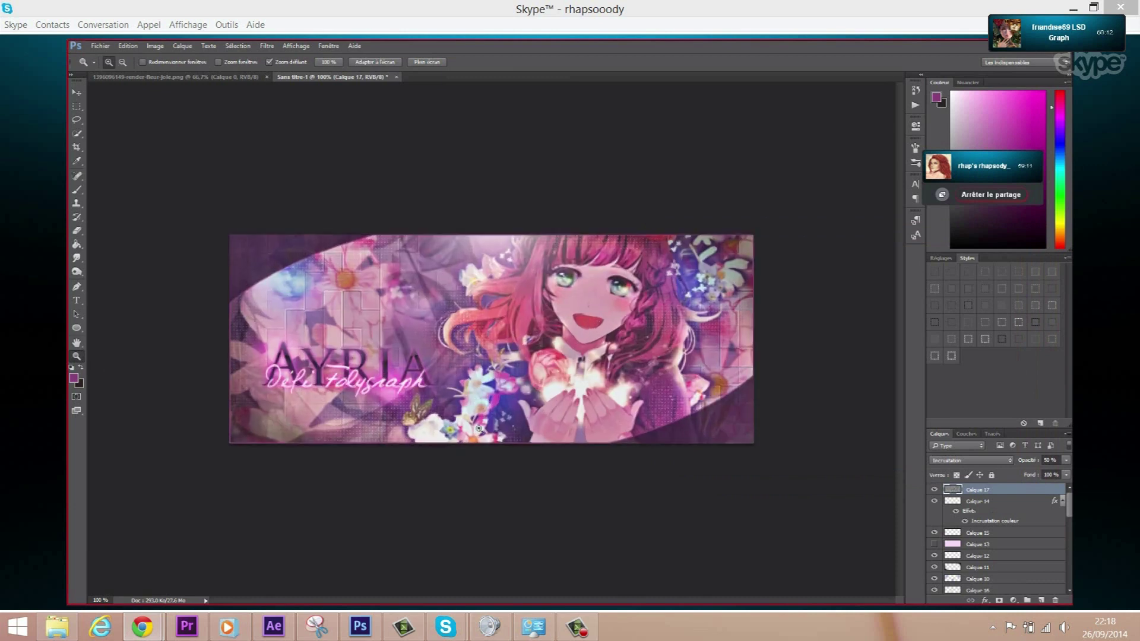
# - Add a credit text layer at the banner's right edge in Trajan Pro 8 pt
pyautogui.click(76, 300)
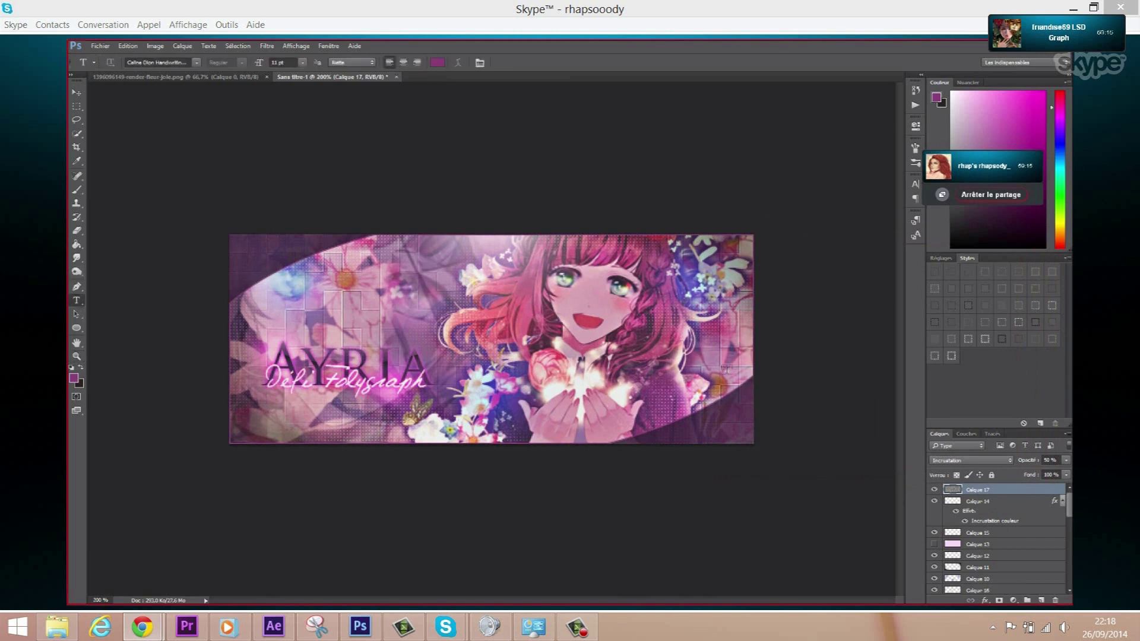
pyautogui.click(725, 404)
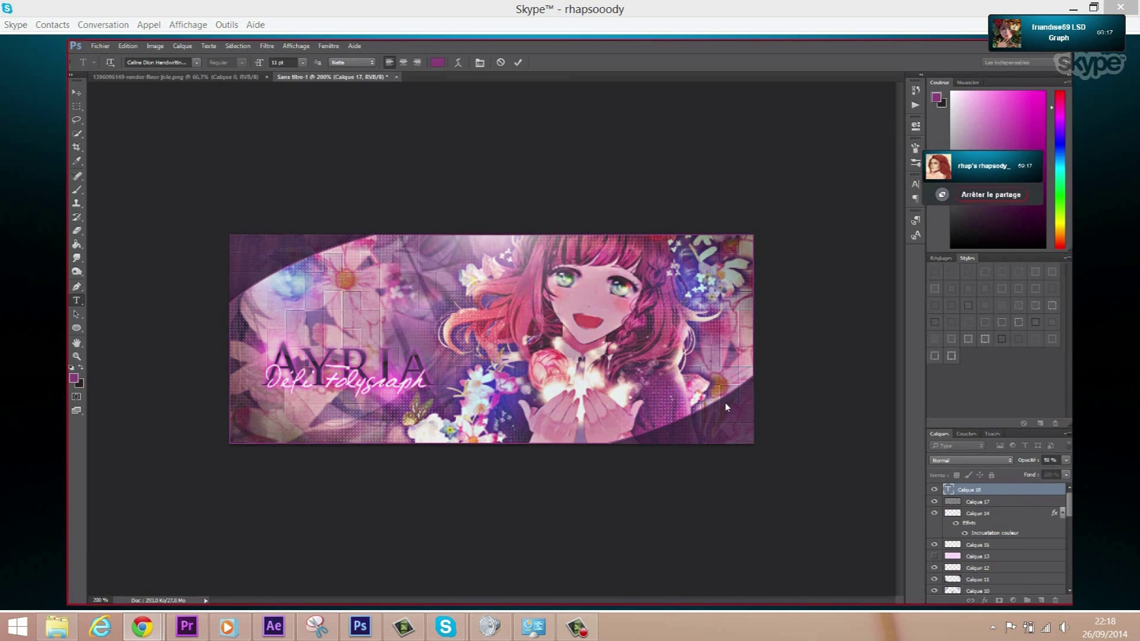
pyautogui.write('Rhap')
pyautogui.hotkey('ctrl', 'a')
pyautogui.click(157, 62)
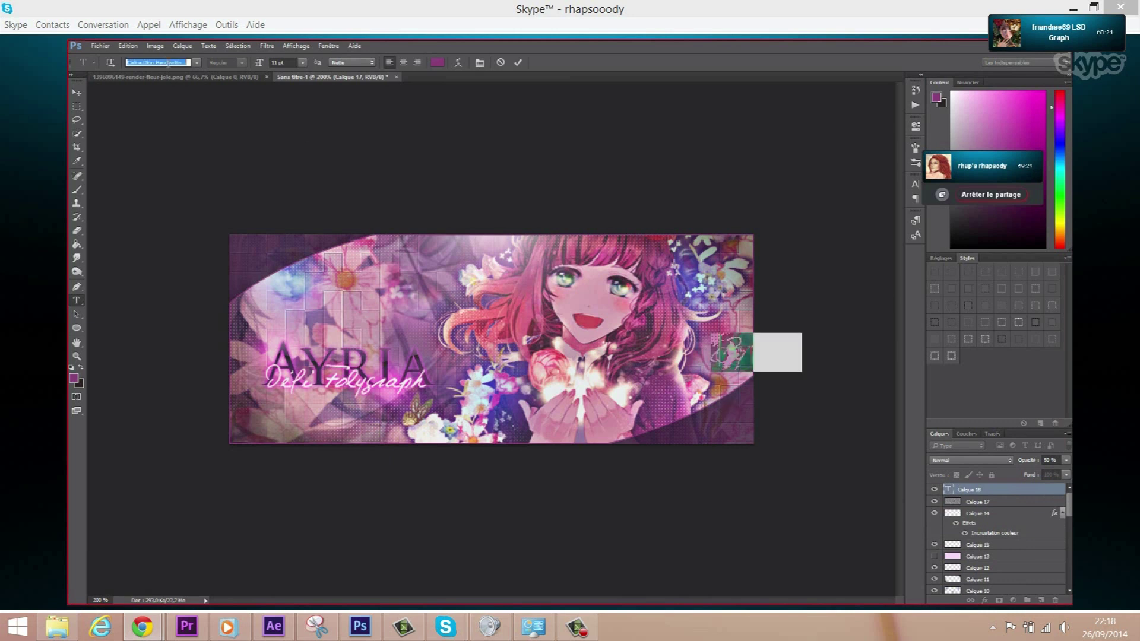
pyautogui.write('Trajan')
pyautogui.press('Return')
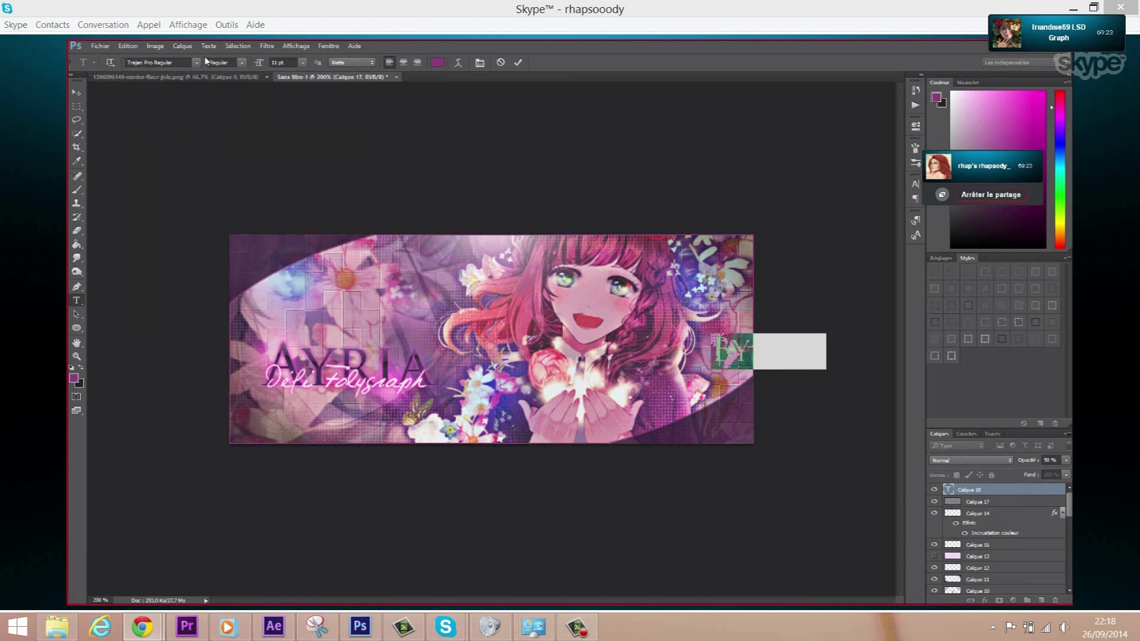
pyautogui.click(302, 62)
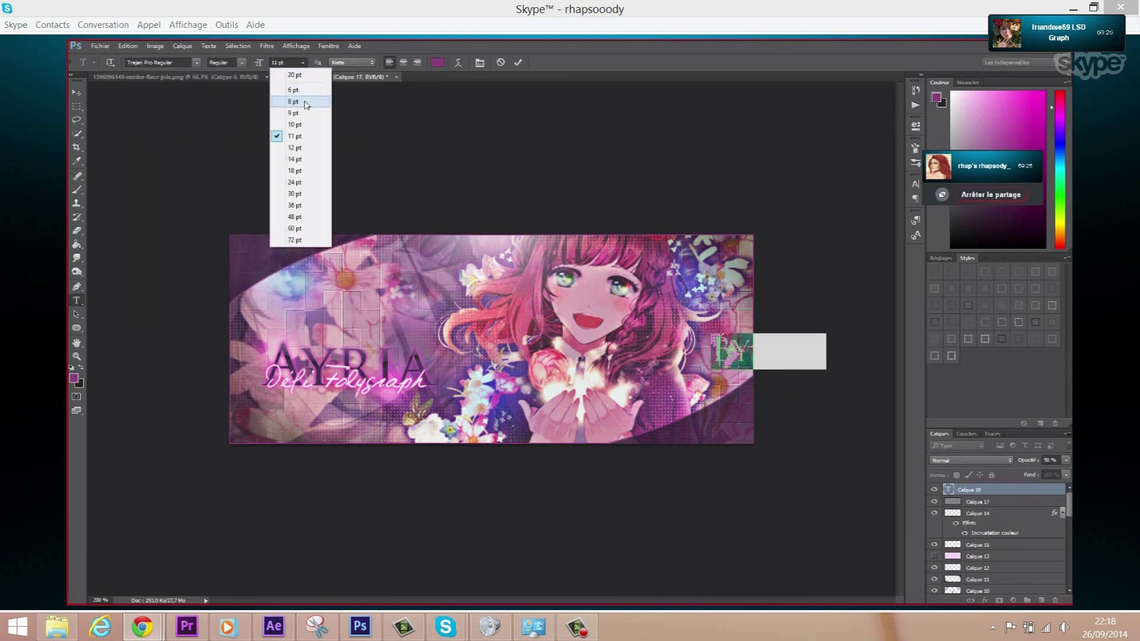
pyautogui.click(306, 102)
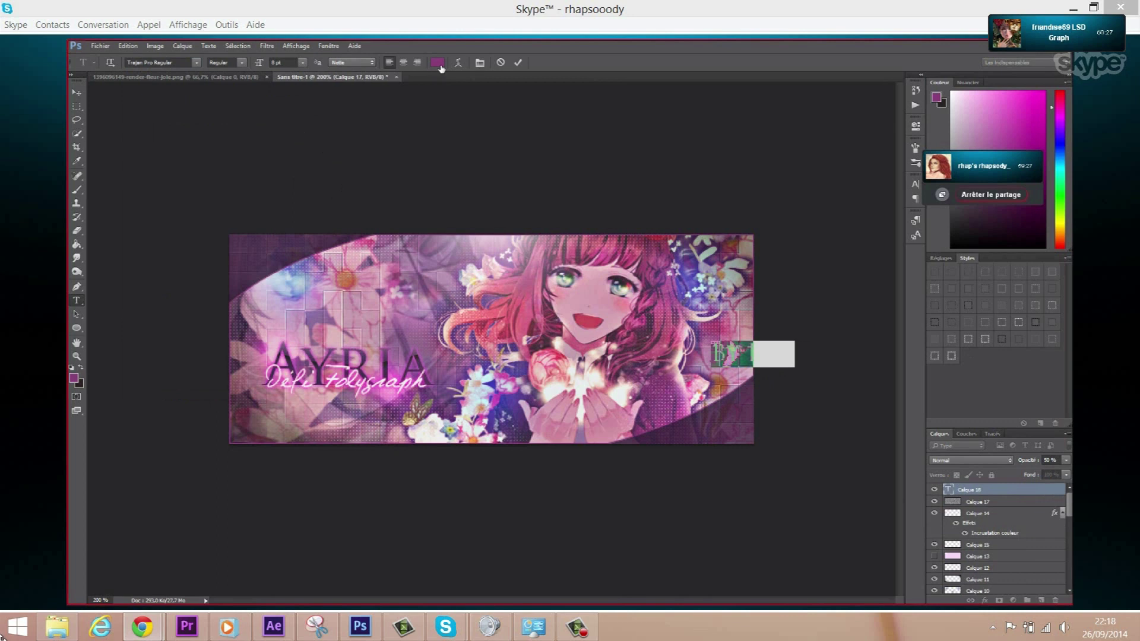
# - Scale the credit to 50% vertically and horizontally, commit, and nudge it into place
pyautogui.click(480, 62)
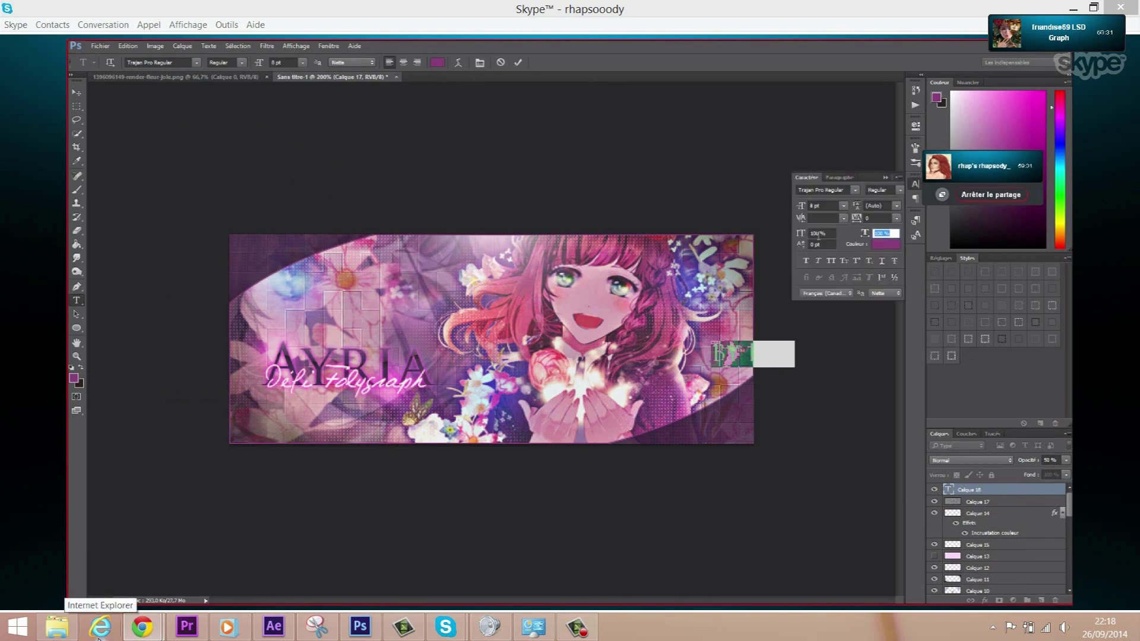
pyautogui.click(819, 234)
pyautogui.write('50')
pyautogui.press('Tab')
pyautogui.write('50')
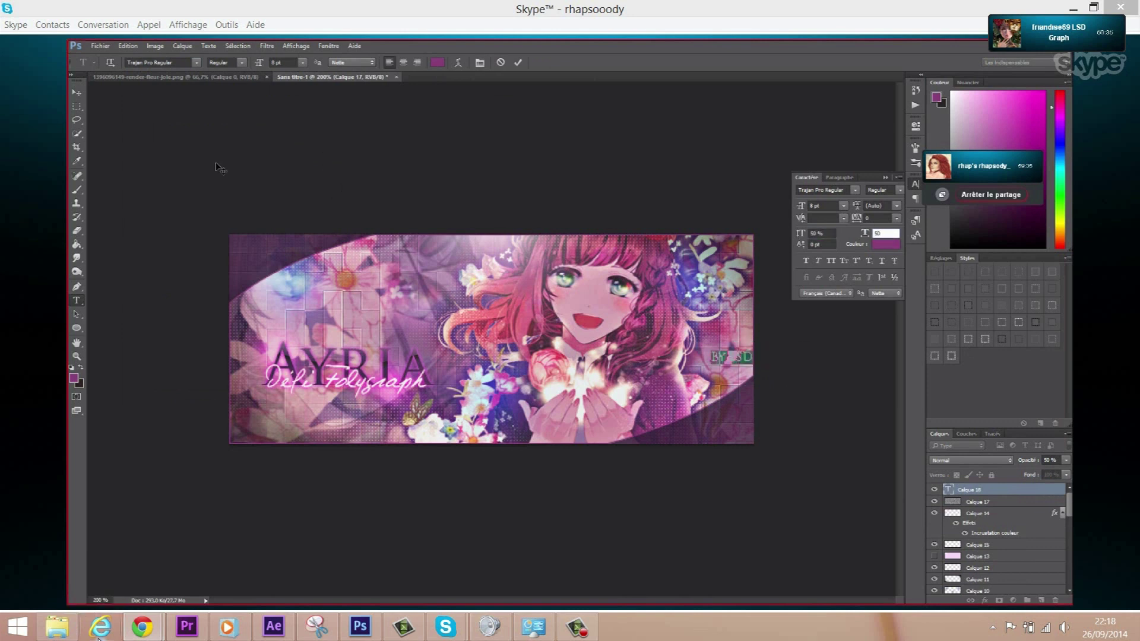
pyautogui.press('Return')
pyautogui.click(76, 92)
pyautogui.moveTo(735, 362)
pyautogui.mouseDown()
pyautogui.moveTo(726, 365)
pyautogui.moveTo(729, 348)
pyautogui.moveTo(730, 365)
pyautogui.mouseUp()
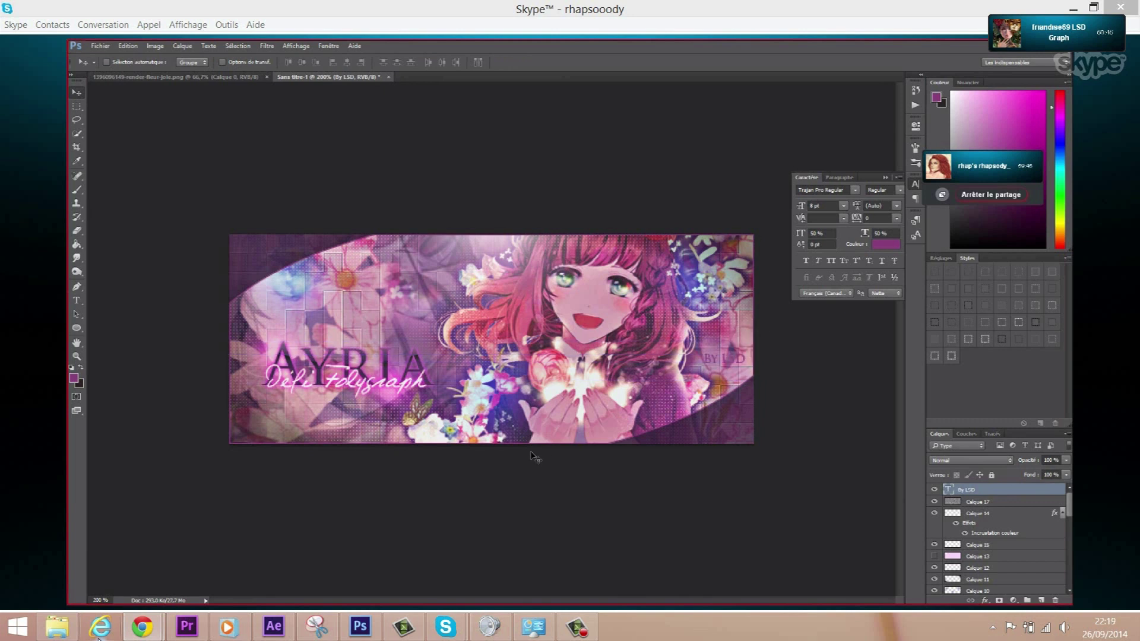
# - Recolour the BY LSD credit to muted purple #603c59 and zoom out to the whole banner
pyautogui.click(885, 245)
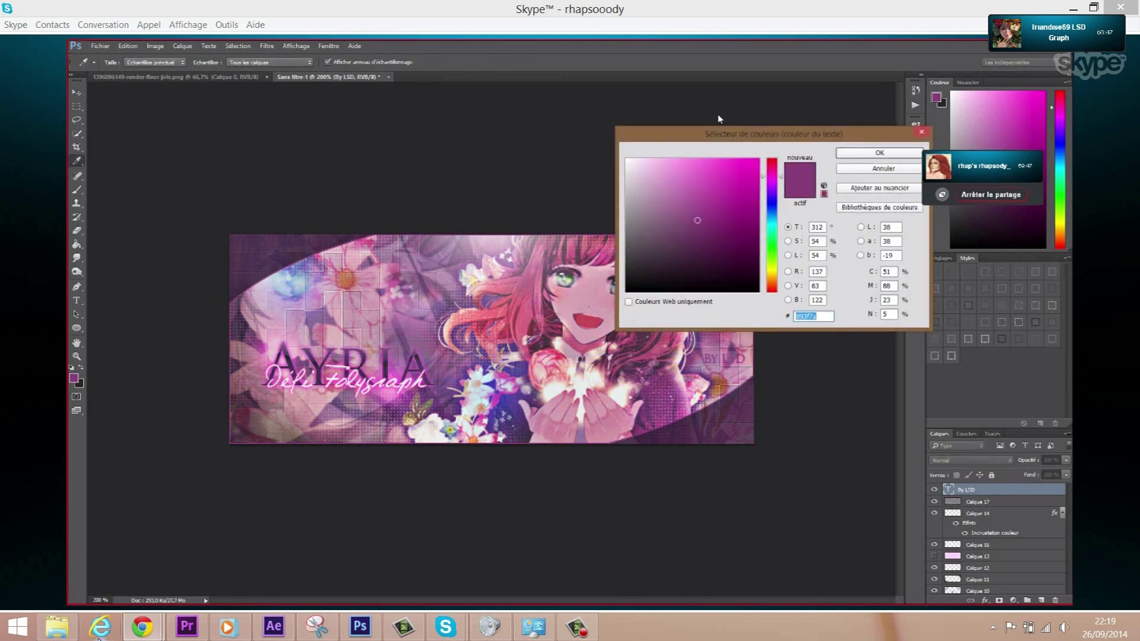
pyautogui.moveTo(725, 138); pyautogui.dragTo(682, 68)
pyautogui.click(659, 171)
pyautogui.moveTo(659, 171); pyautogui.dragTo(635, 177)
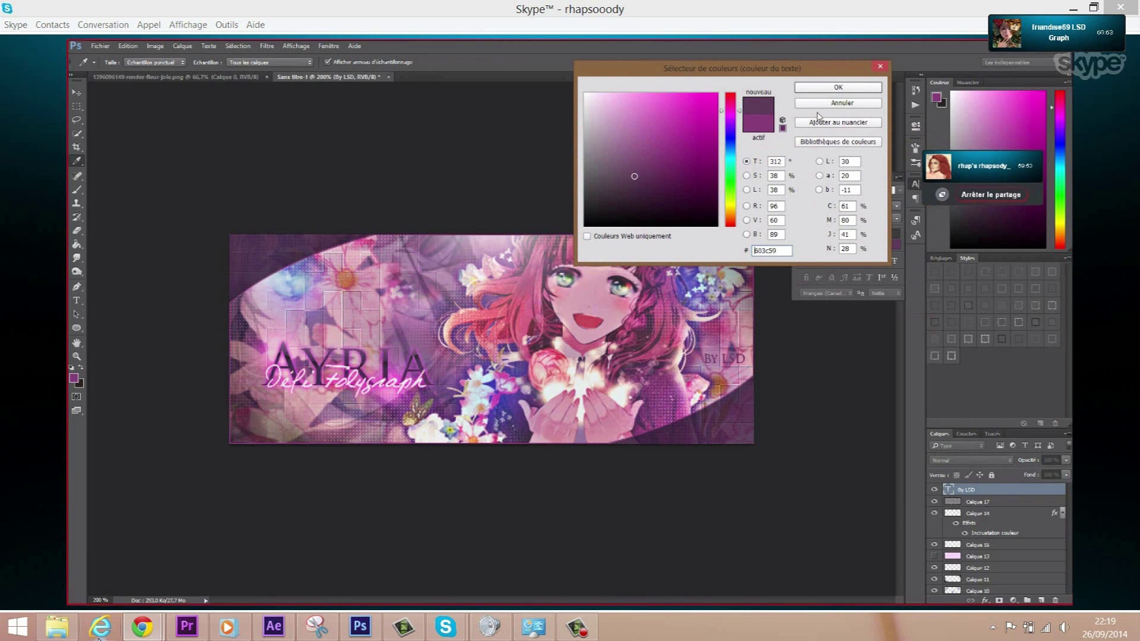
pyautogui.click(831, 100)
pyautogui.click(77, 357)
pyautogui.keyDown('alt'); pyautogui.click(686, 505); pyautogui.keyUp('alt')
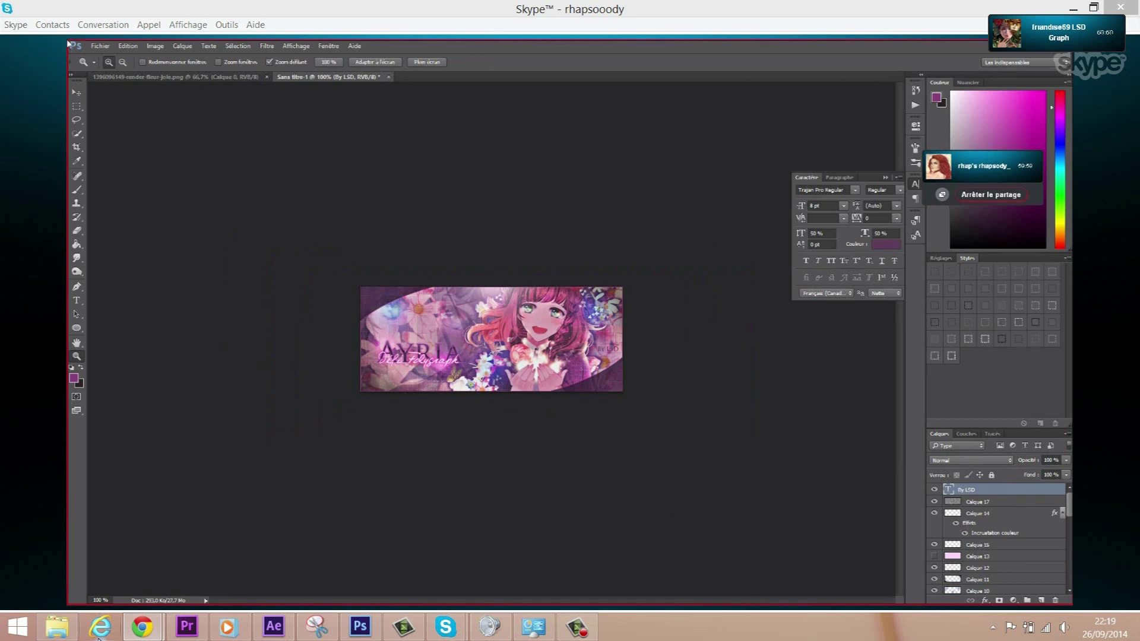
# - Export the banner through Save for Web as PNG-24 into the desktop (Bureau) folder
pyautogui.click(100, 46)
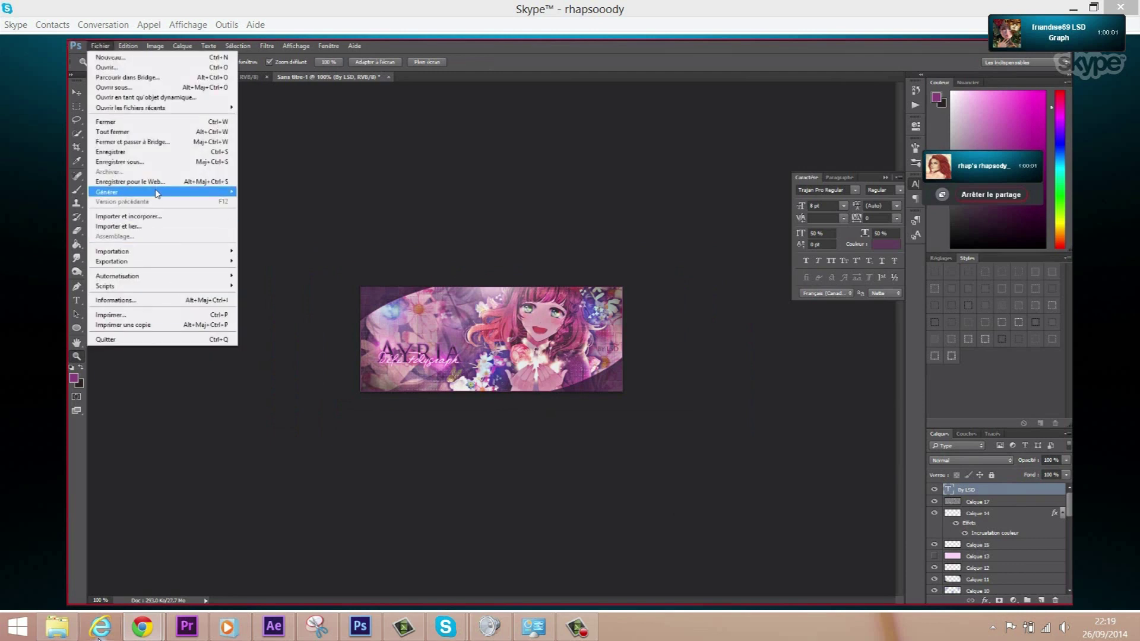
pyautogui.click(285, 277)
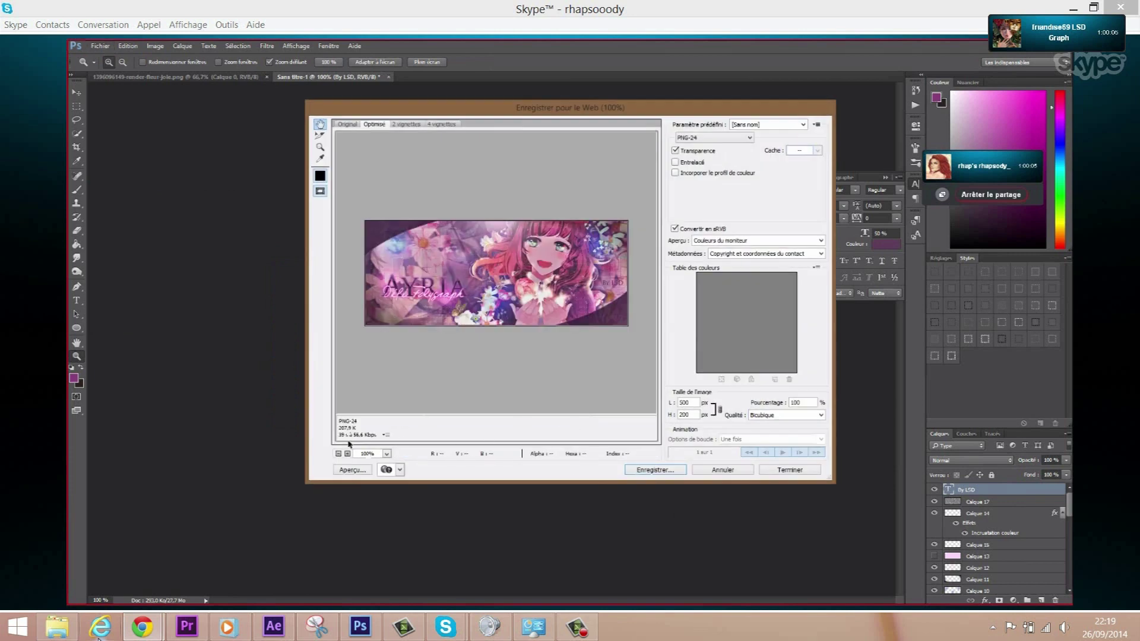
pyautogui.click(662, 472)
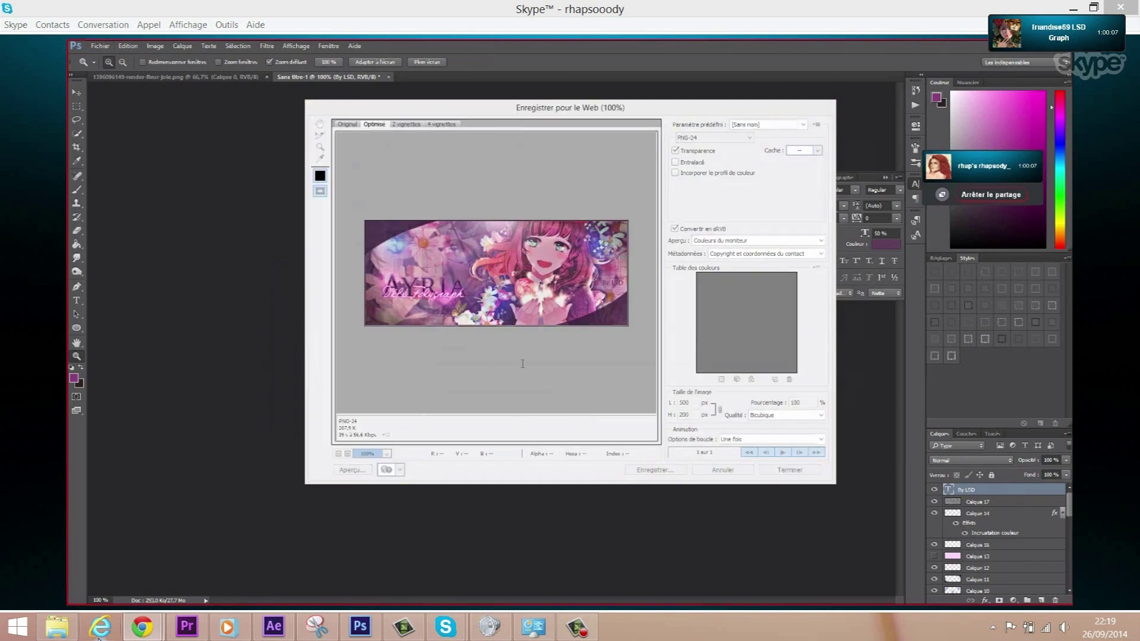
pyautogui.click(339, 208)
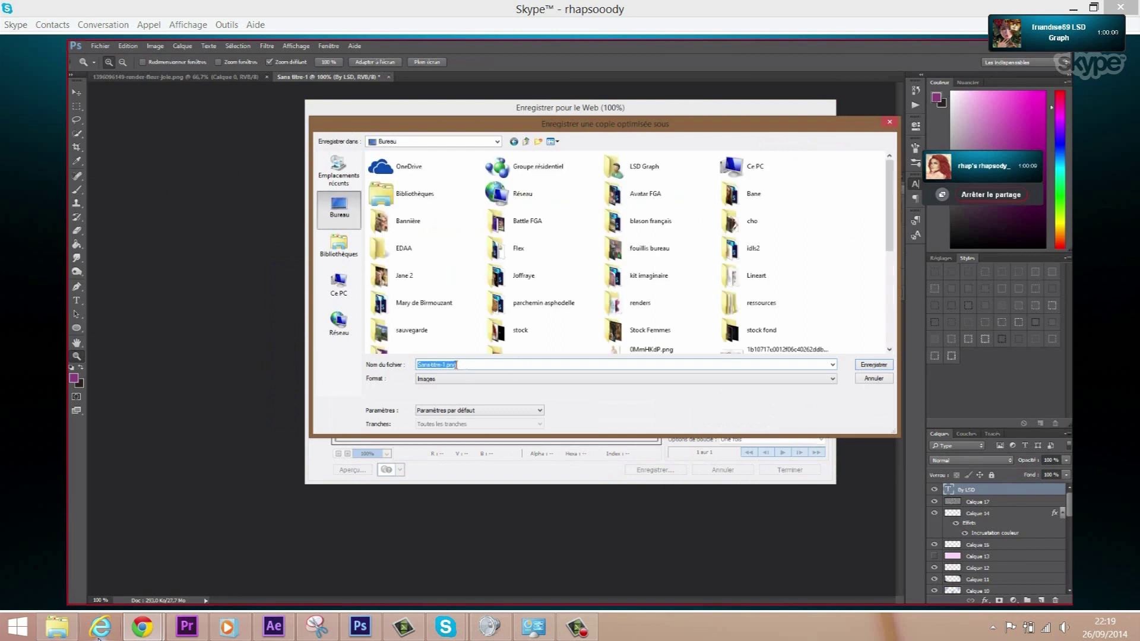
# - Enter and correct the .png file name, save the copy, and dismiss the warning
pyautogui.write('Dri')
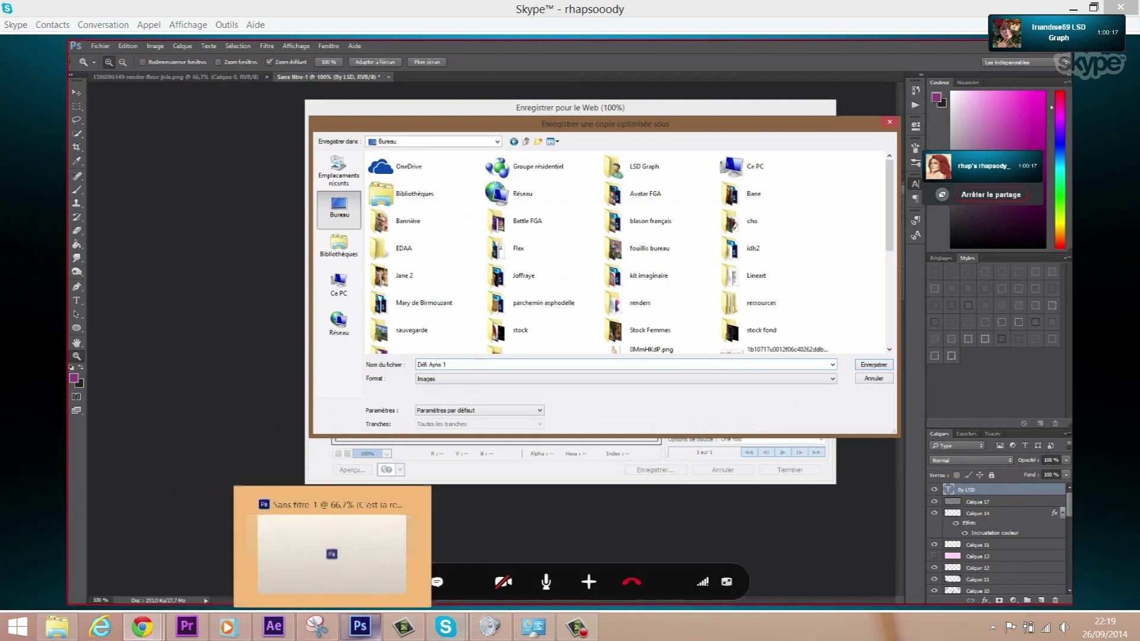
pyautogui.write('f.png')
pyautogui.press('Tab')
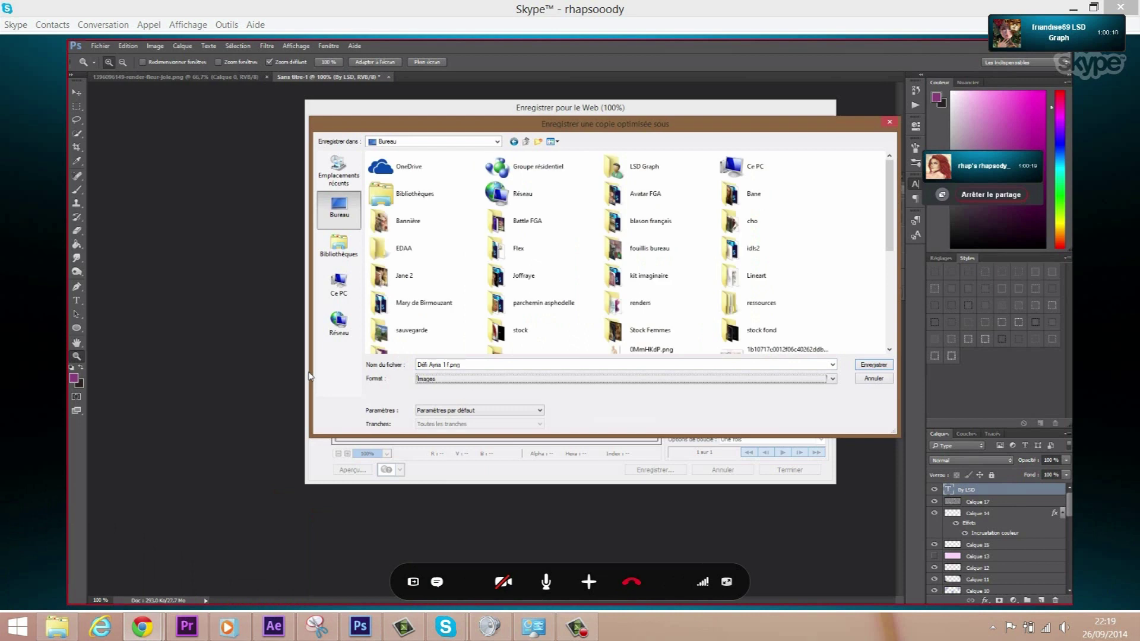
pyautogui.hotkey('shift', 'Tab')
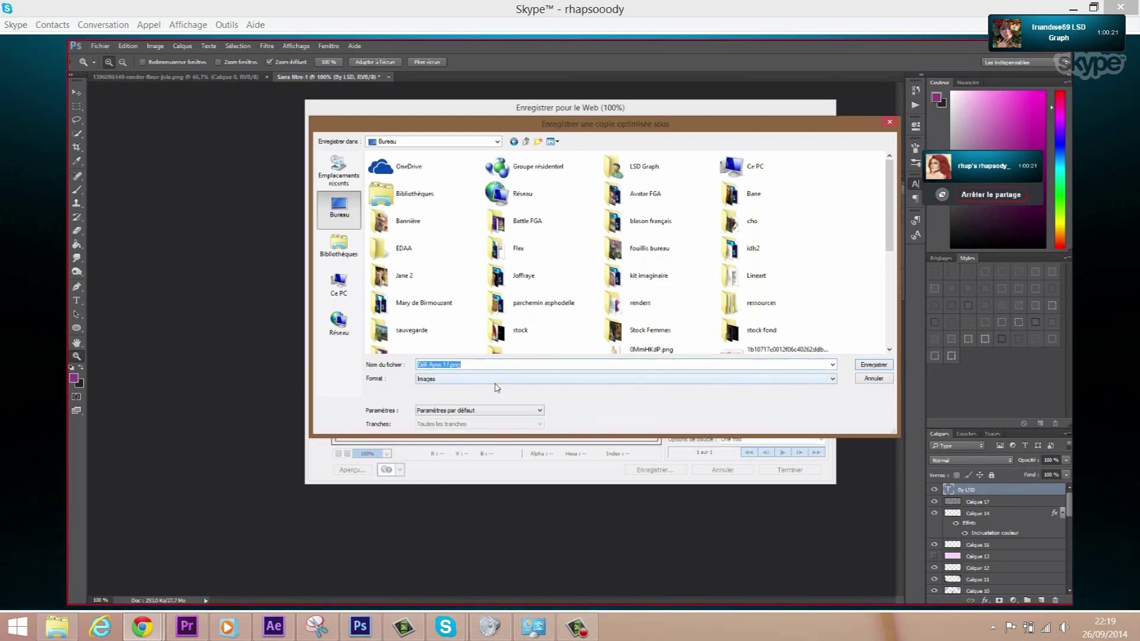
pyautogui.click(451, 364)
pyautogui.press('BackSpace')
pyautogui.write('c')
pyautogui.write('k')
pyautogui.click(874, 365)
pyautogui.click(591, 268)
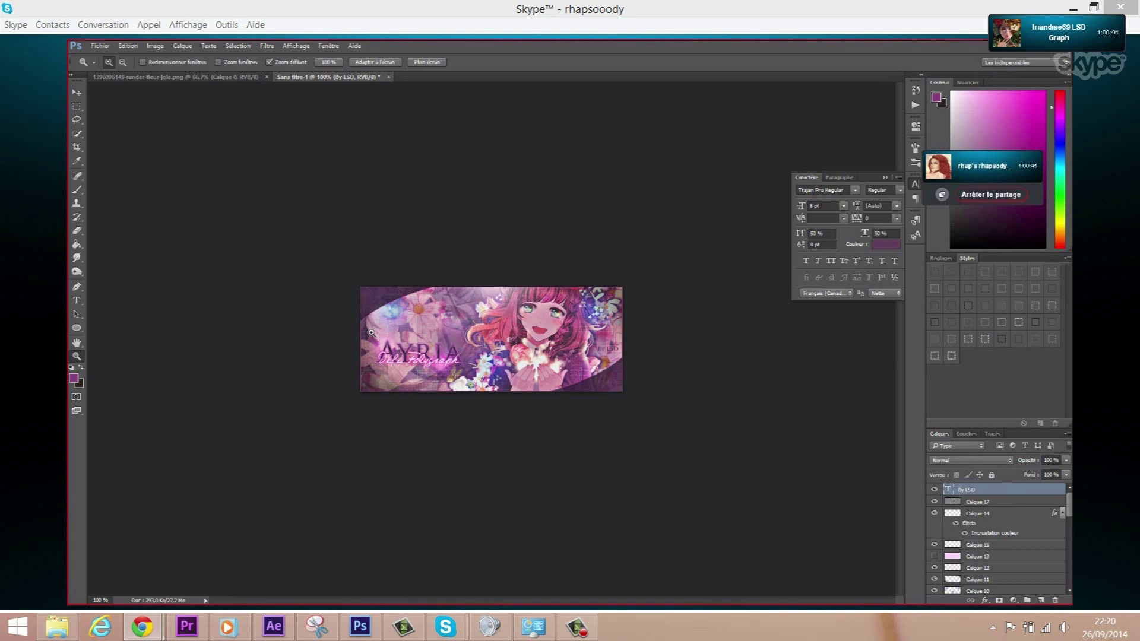
# - Open Save As on the desktop in Photoshop PSD format, naming the file 'Défi Ayria'
pyautogui.click(100, 45)
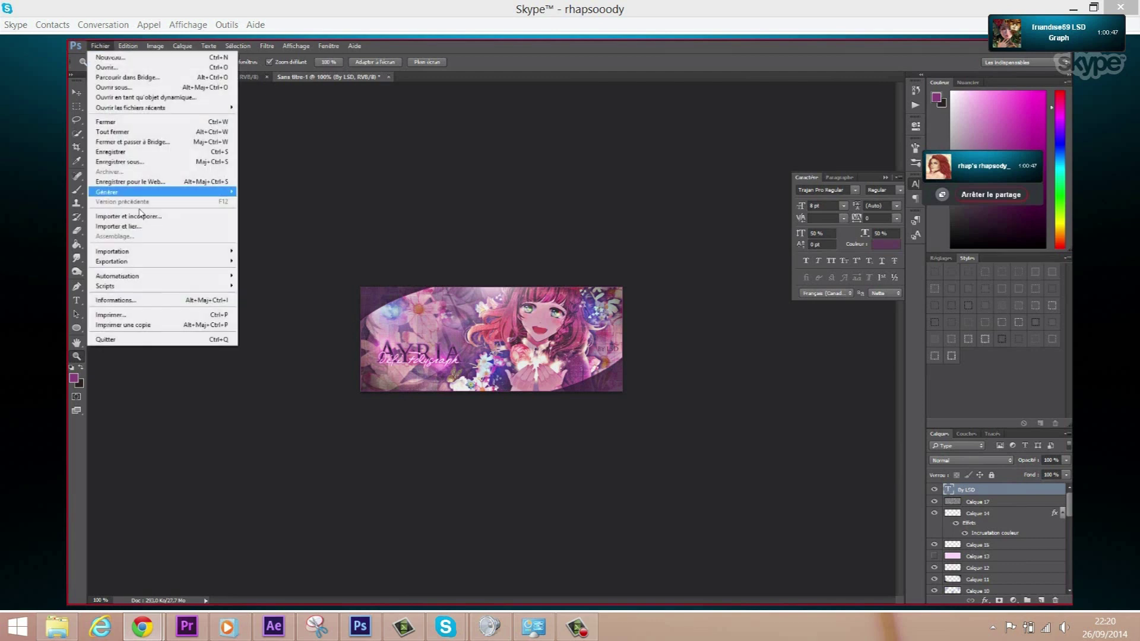
pyautogui.click(129, 161)
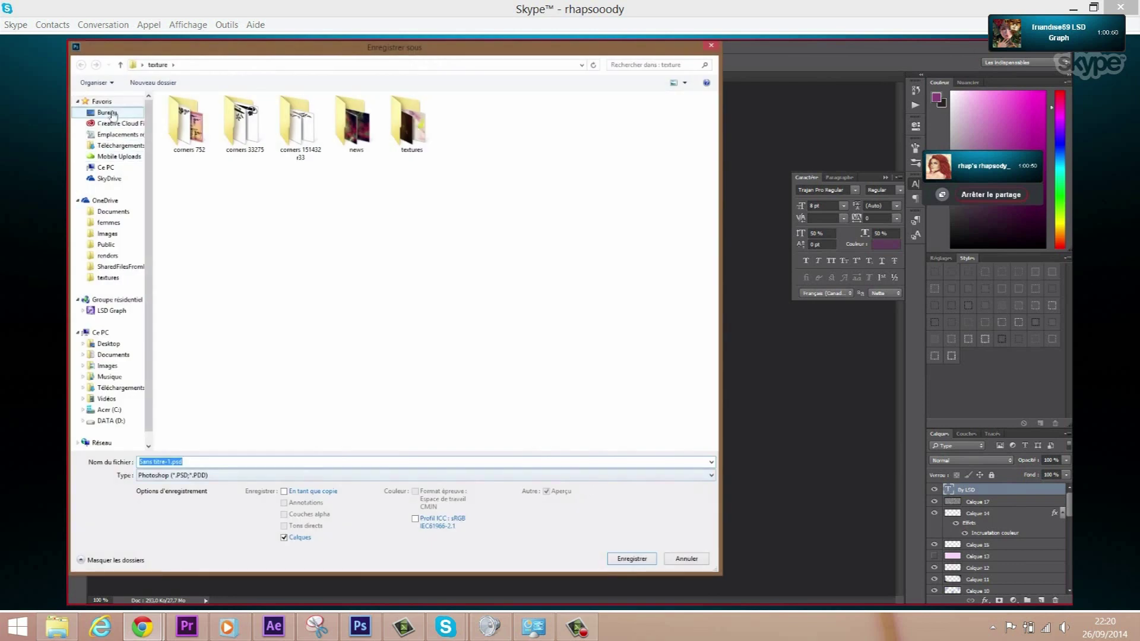
pyautogui.click(106, 112)
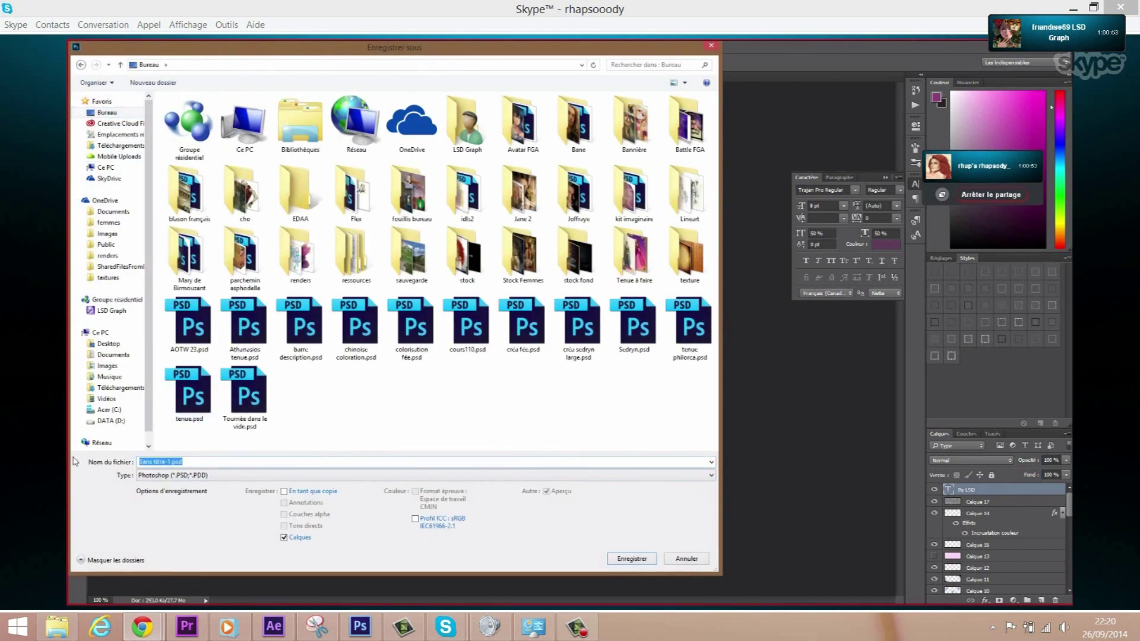
pyautogui.write('Défi')
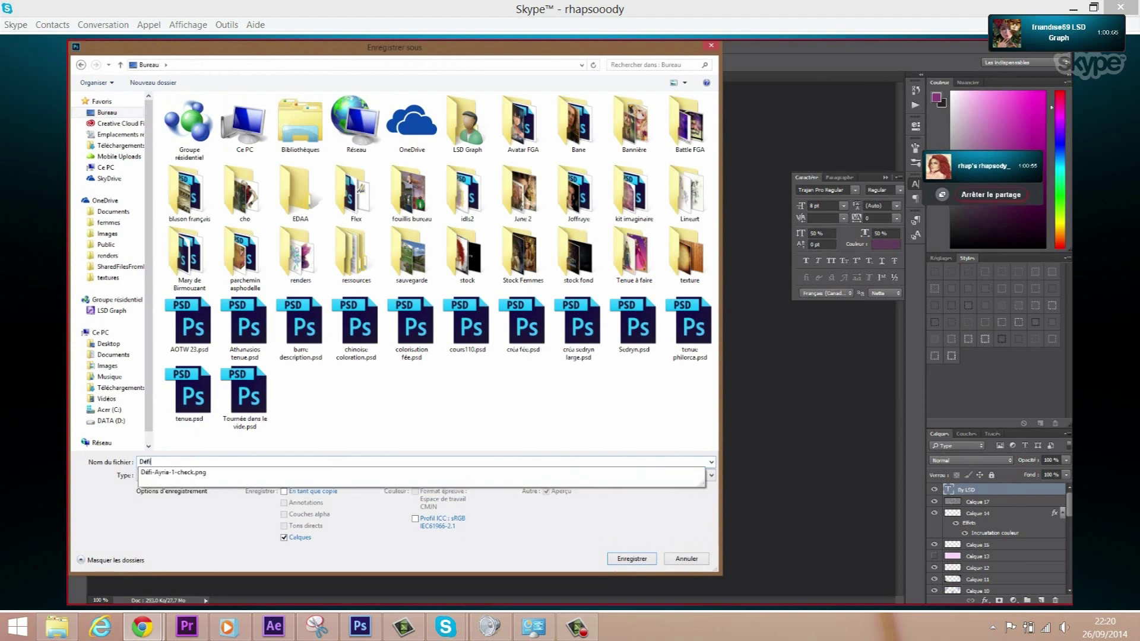
pyautogui.write(' Ayria')
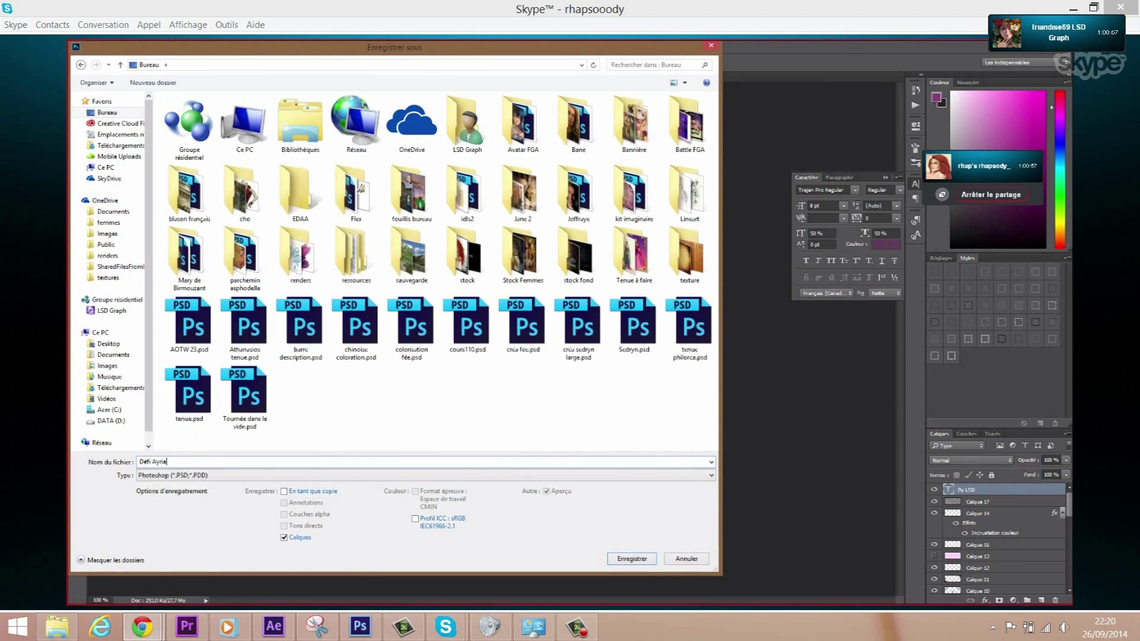